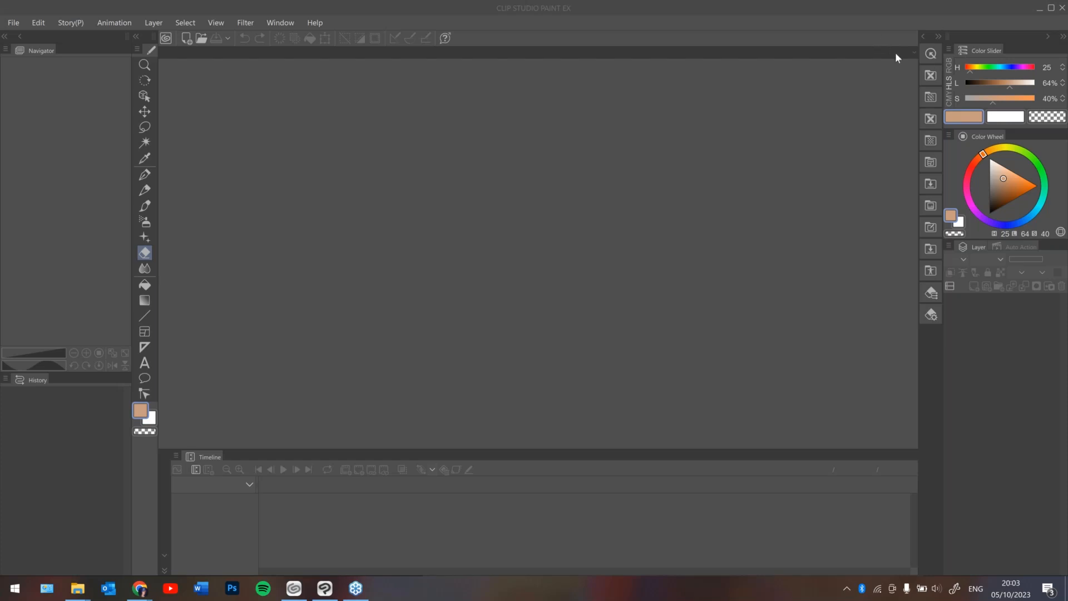
Set the drawing colour to black and create a landscape A4 colour illustration canvas, 3508 × 2480 px at 300 dpi.
left_click(590, 34)
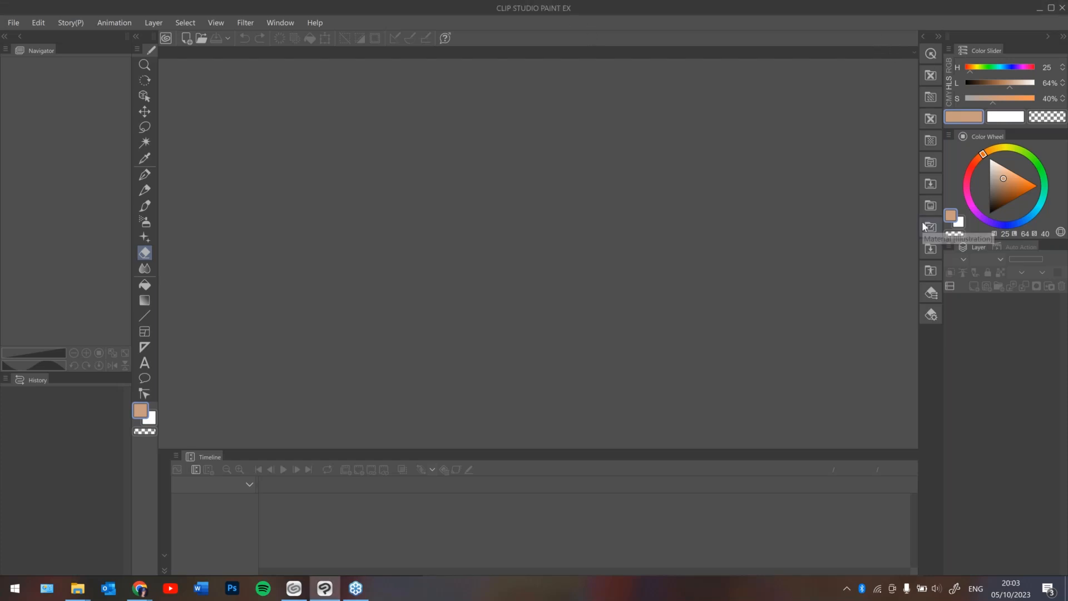
left_click(990, 212)
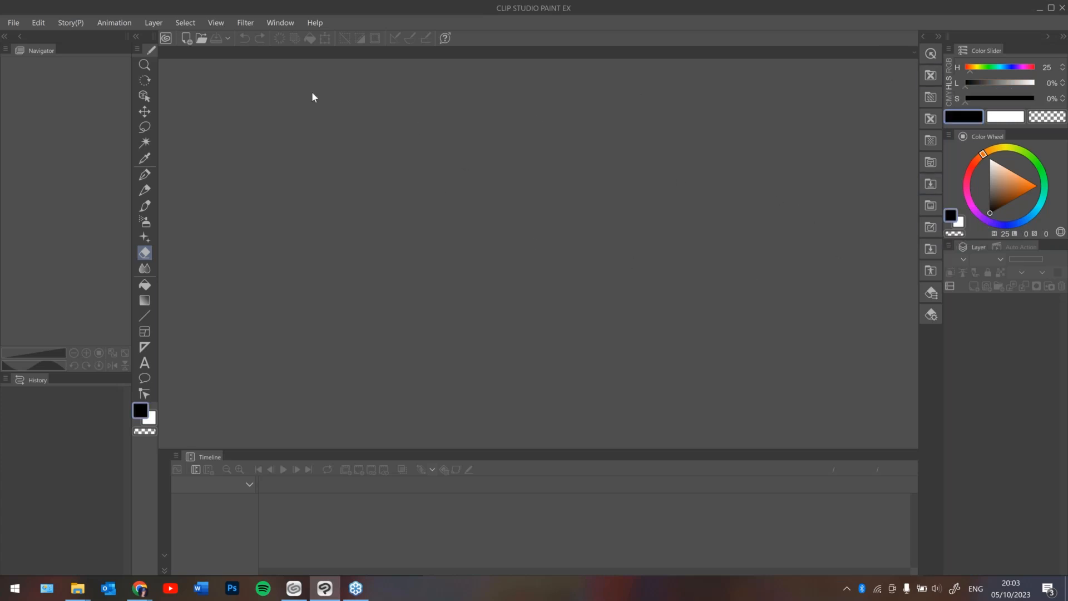
left_click(14, 23)
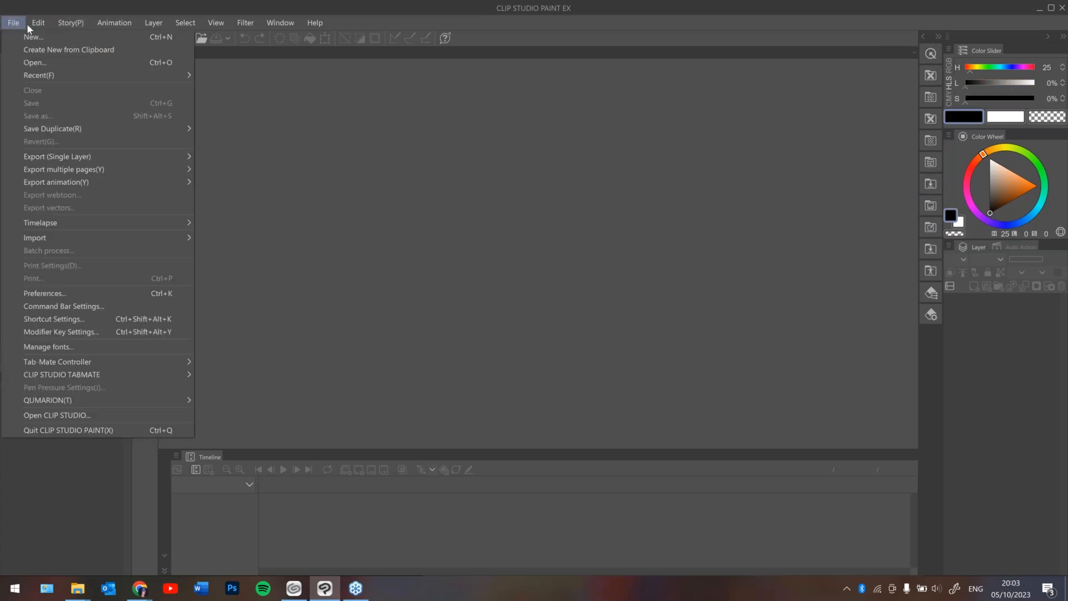
left_click(42, 39)
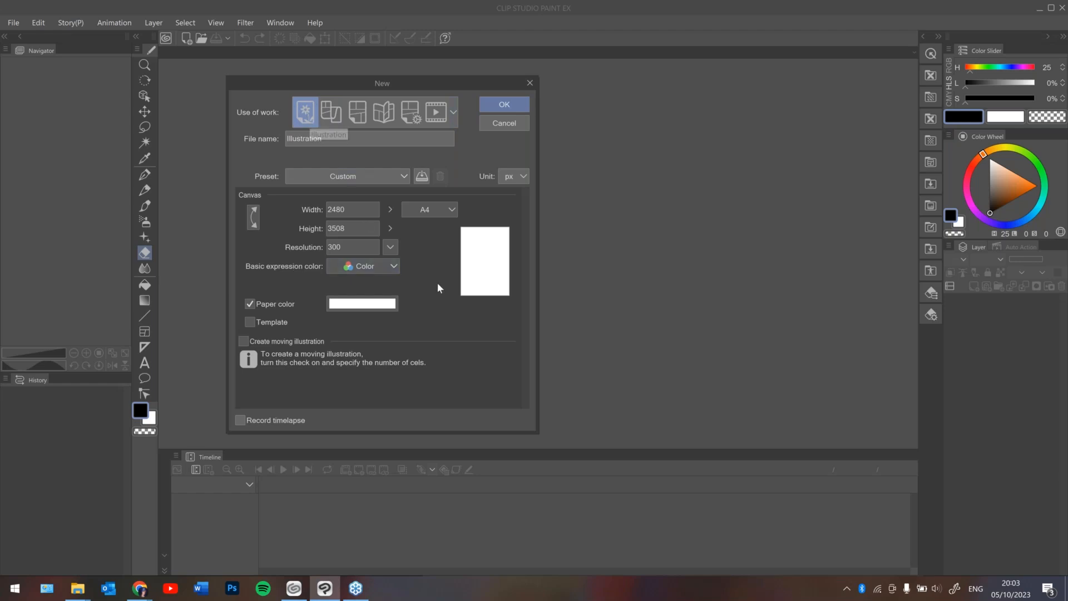
left_click(257, 218)
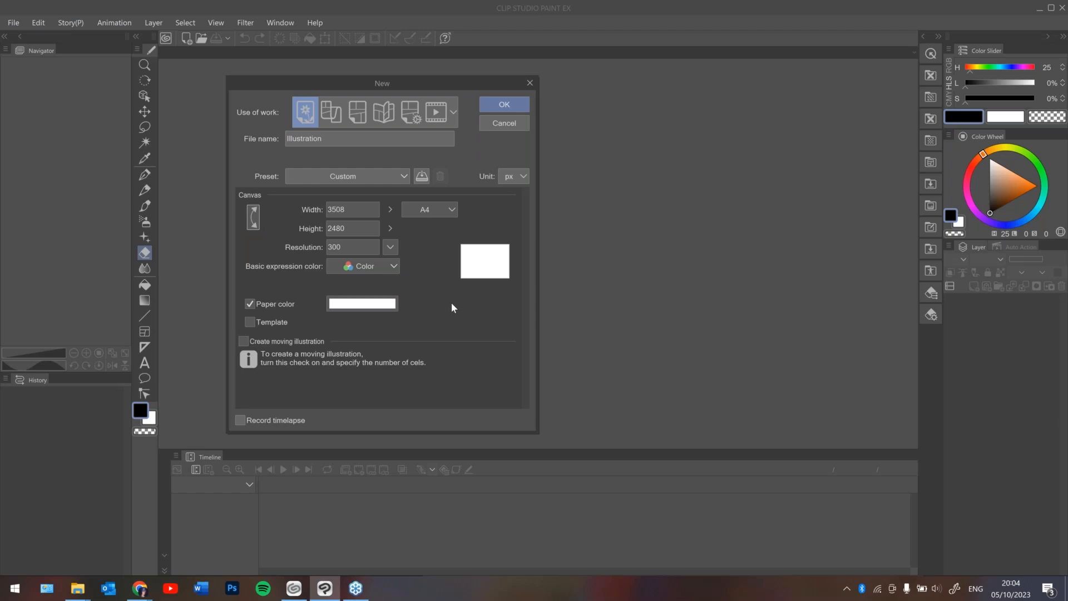
left_click(506, 105)
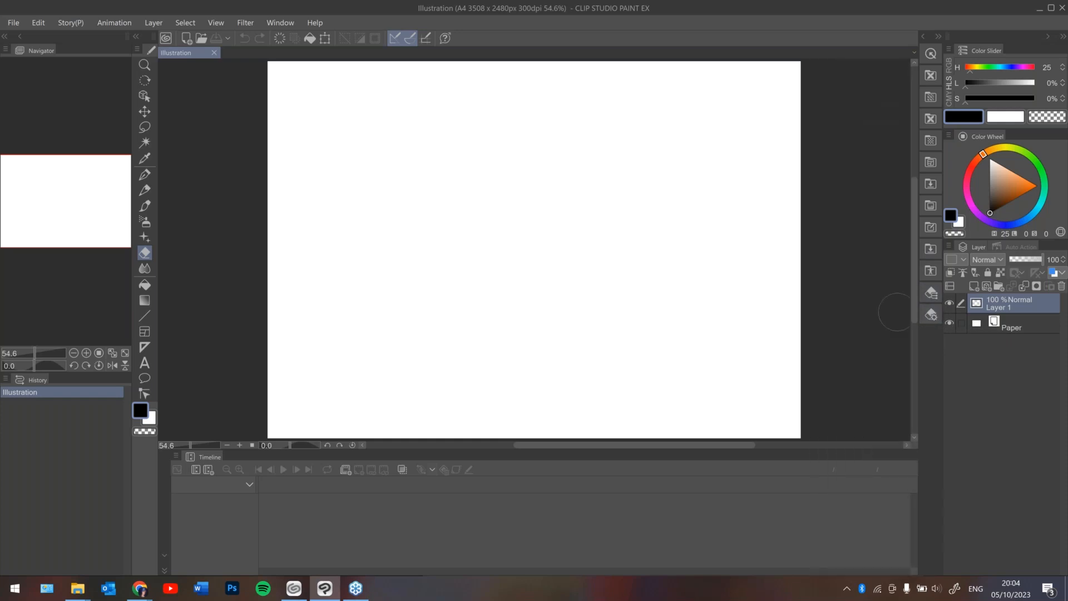
Choose the Dry ink brush from the India ink brush group.
key("b")
left_click(933, 313)
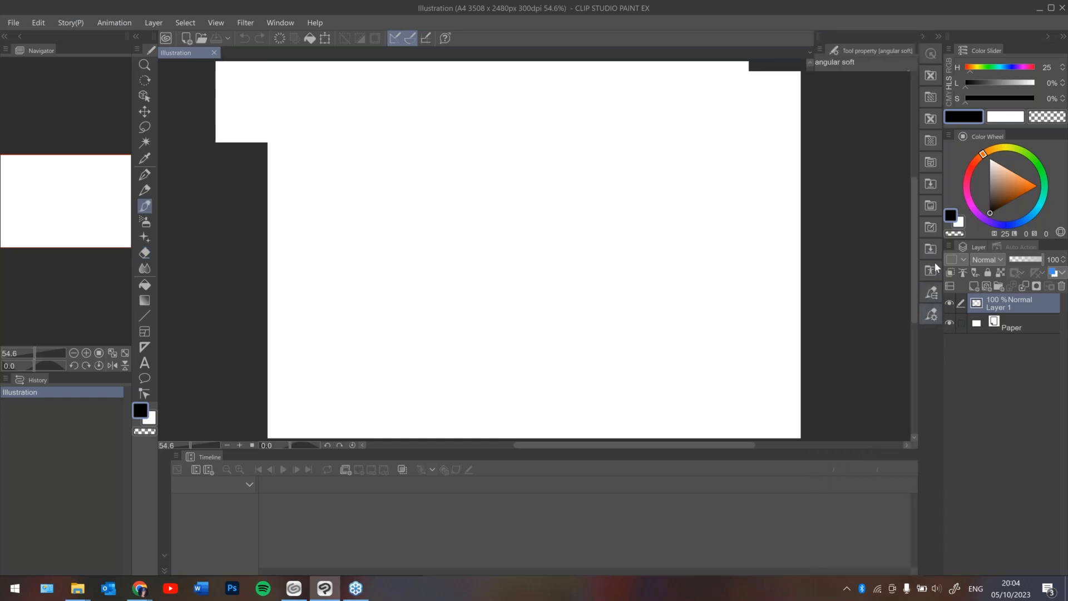
left_click(932, 293)
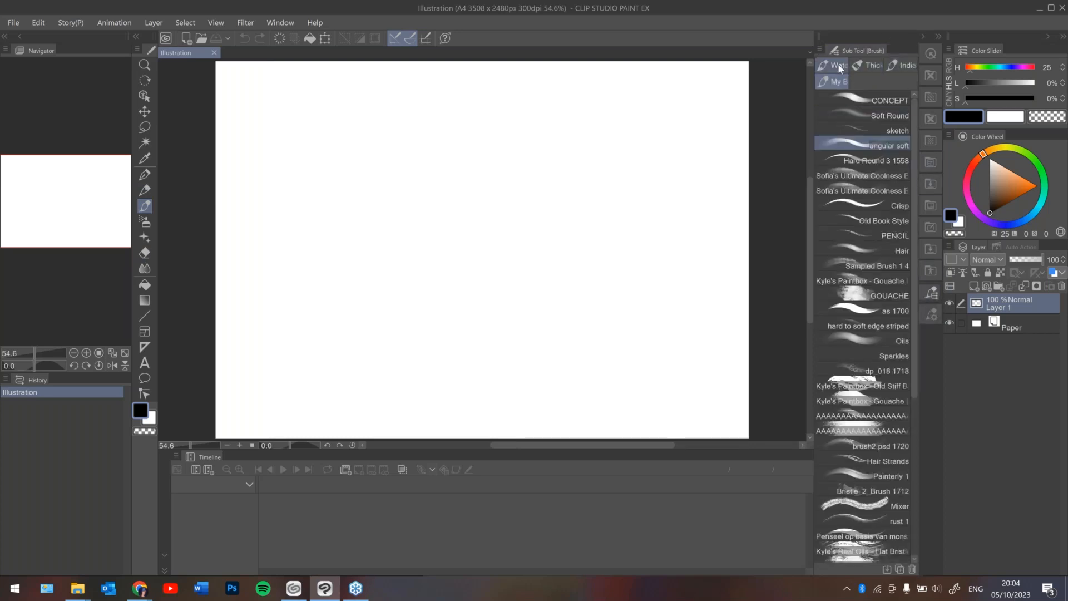
left_click(896, 67)
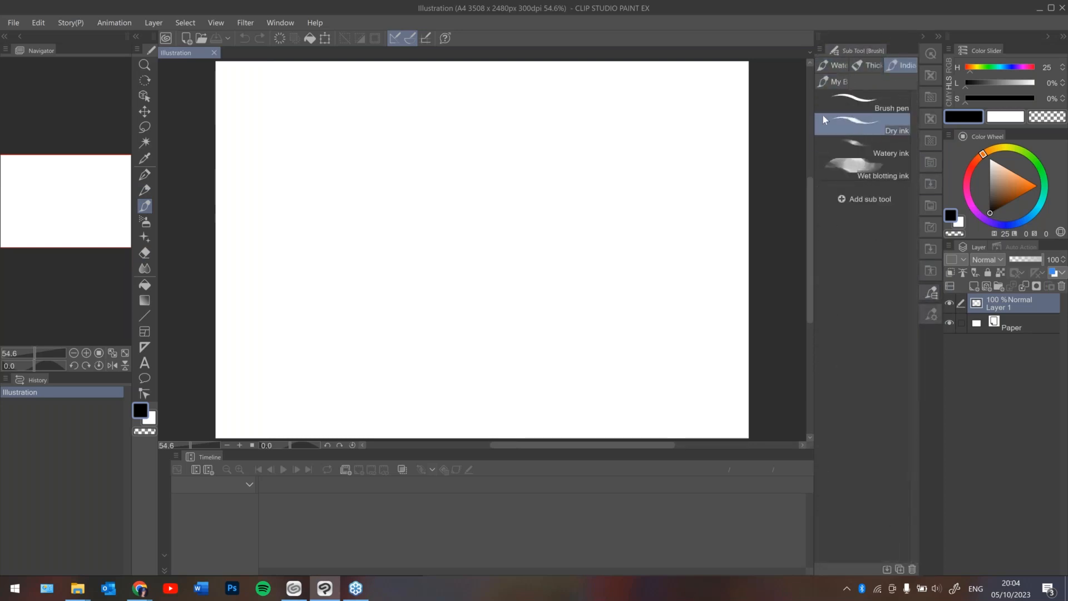
left_click(857, 147, "ctrl")
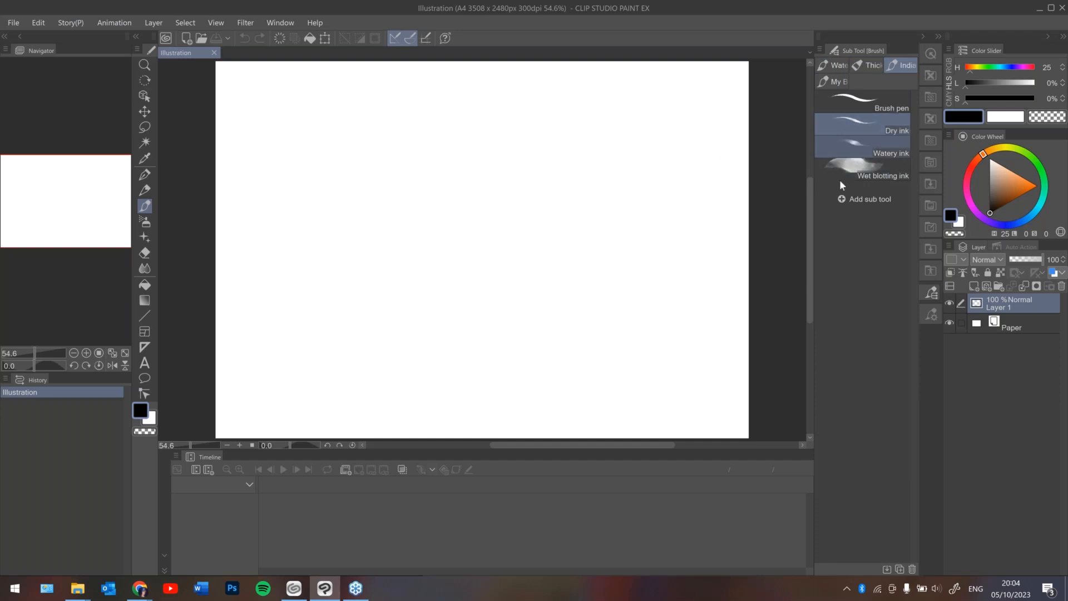
Try out the Dry ink brush with loose scribbles and curves in the middle of the canvas, undoing each one.
left_click_drag(543, 155, 480, 271)
key("ctrl+z")
mouse_move(506, 152)
left_mouse_down()
mouse_move(439, 216)
mouse_move(495, 245)
mouse_move(417, 307)
mouse_move(428, 274)
mouse_move(463, 309)
mouse_move(655, 167)
left_mouse_up()
key("ctrl+z")
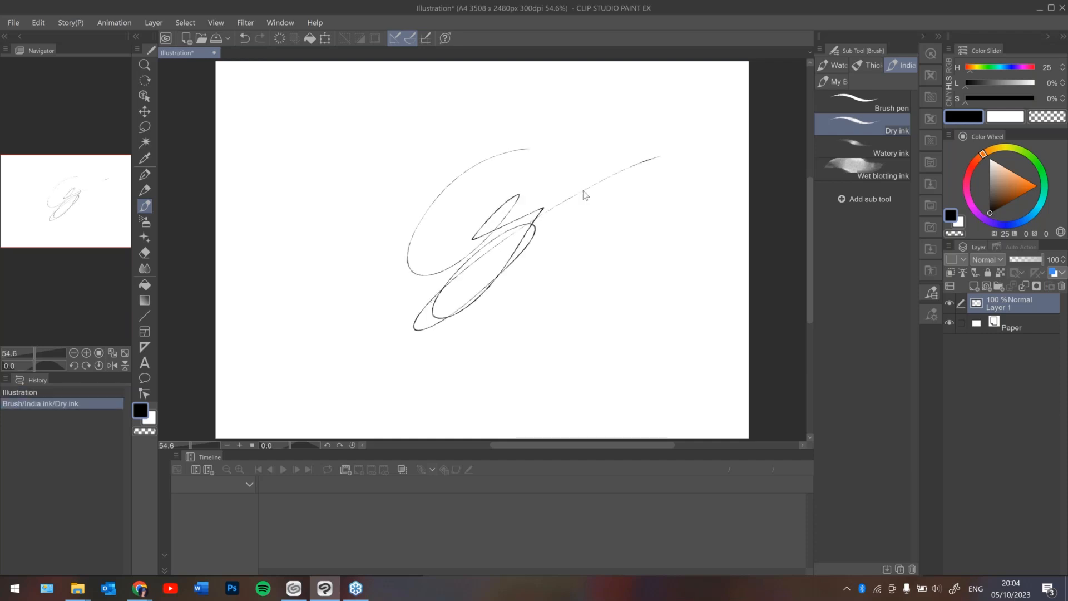
key("ctrl+z")
mouse_move(426, 185)
left_mouse_down()
mouse_move(447, 203)
mouse_move(397, 286)
mouse_move(579, 203)
left_mouse_up()
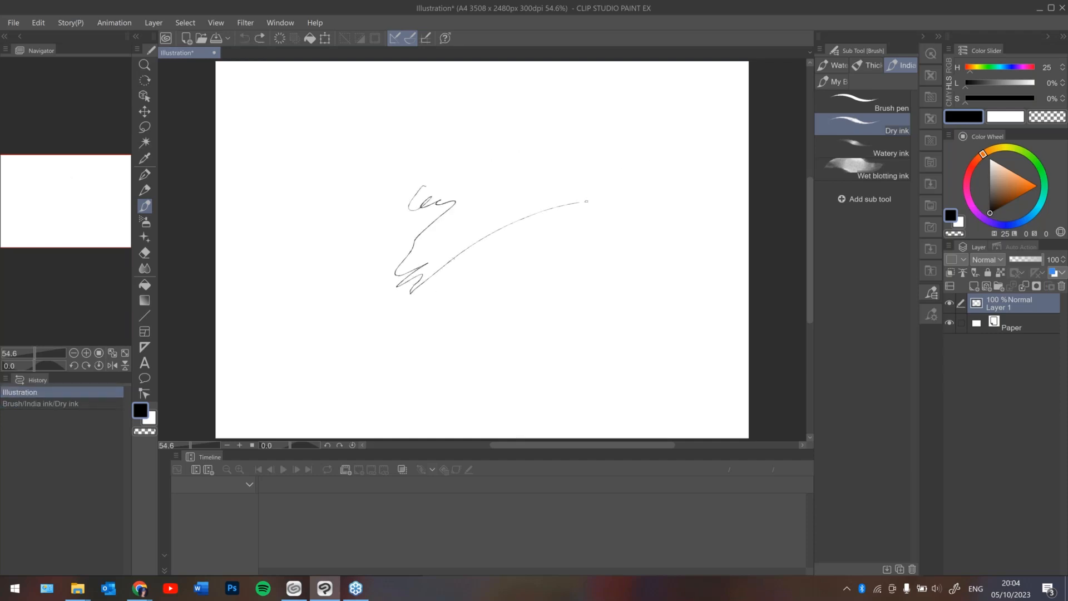
key("ctrl+z")
mouse_move(513, 209)
left_mouse_down()
mouse_move(527, 227)
mouse_move(518, 247)
mouse_move(451, 296)
mouse_move(472, 315)
mouse_move(519, 306)
mouse_move(519, 257)
mouse_move(559, 215)
mouse_move(525, 255)
mouse_move(423, 311)
mouse_move(406, 218)
mouse_move(514, 200)
mouse_move(504, 182)
mouse_move(594, 134)
mouse_move(622, 149)
left_mouse_up()
key("ctrl+z")
mouse_move(365, 265)
left_mouse_down()
mouse_move(496, 241)
mouse_move(500, 302)
mouse_move(580, 219)
left_mouse_up()
key("ctrl+z")
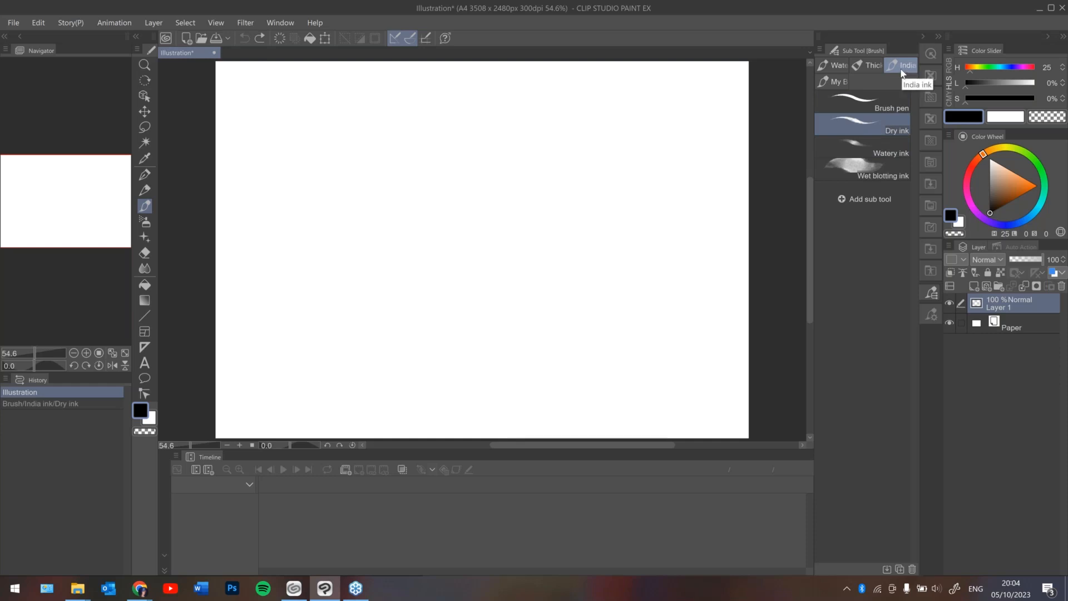
Sketch trial ellipses and short strokes with the Dry ink brush in the upper half of the canvas and undo them.
mouse_move(553, 157)
left_mouse_down()
mouse_move(514, 261)
mouse_move(548, 157)
mouse_move(549, 247)
left_mouse_up()
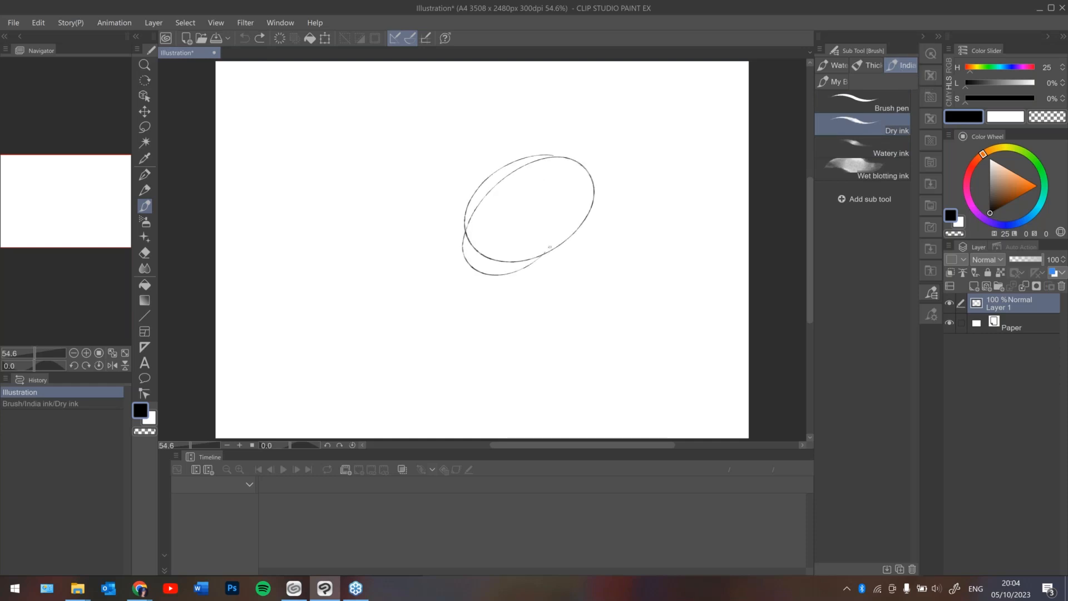
key("ctrl+z")
mouse_move(542, 184)
left_mouse_down()
mouse_move(462, 253)
mouse_move(434, 227)
left_mouse_up()
key("ctrl+z")
mouse_move(466, 147)
left_mouse_down()
mouse_move(435, 234)
mouse_move(490, 137)
mouse_move(462, 169)
mouse_move(535, 156)
mouse_move(455, 164)
left_mouse_up()
key("ctrl+z")
key("ctrl+z")
key("ctrl+z")
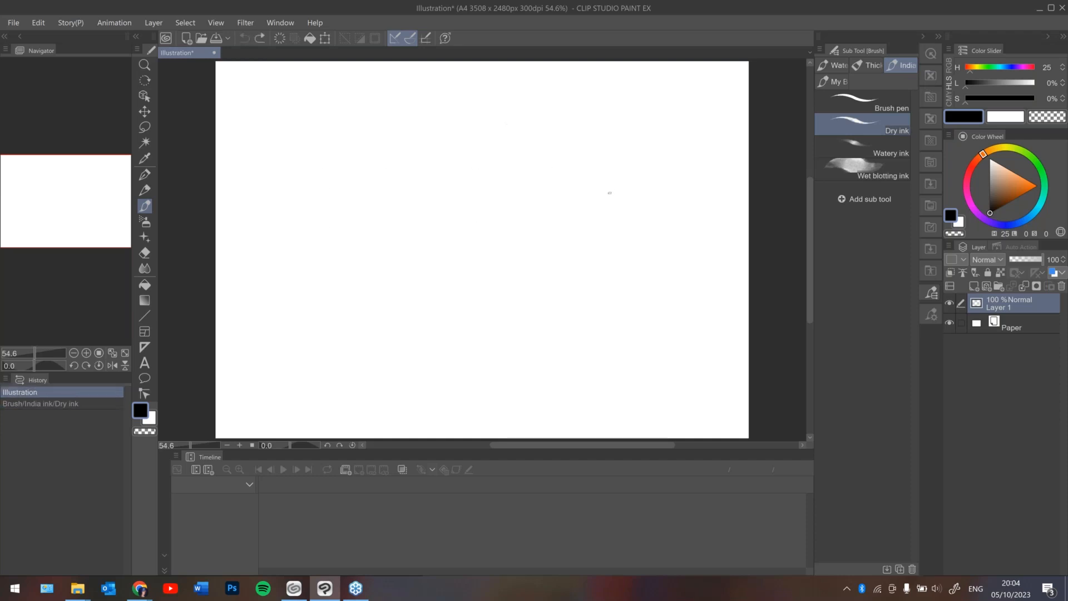
mouse_move(534, 167)
left_mouse_down()
mouse_move(417, 155)
mouse_move(470, 212)
mouse_move(448, 167)
mouse_move(466, 202)
mouse_move(520, 167)
mouse_move(599, 184)
left_mouse_up()
key("ctrl+z")
key("ctrl+z")
key("ctrl+z")
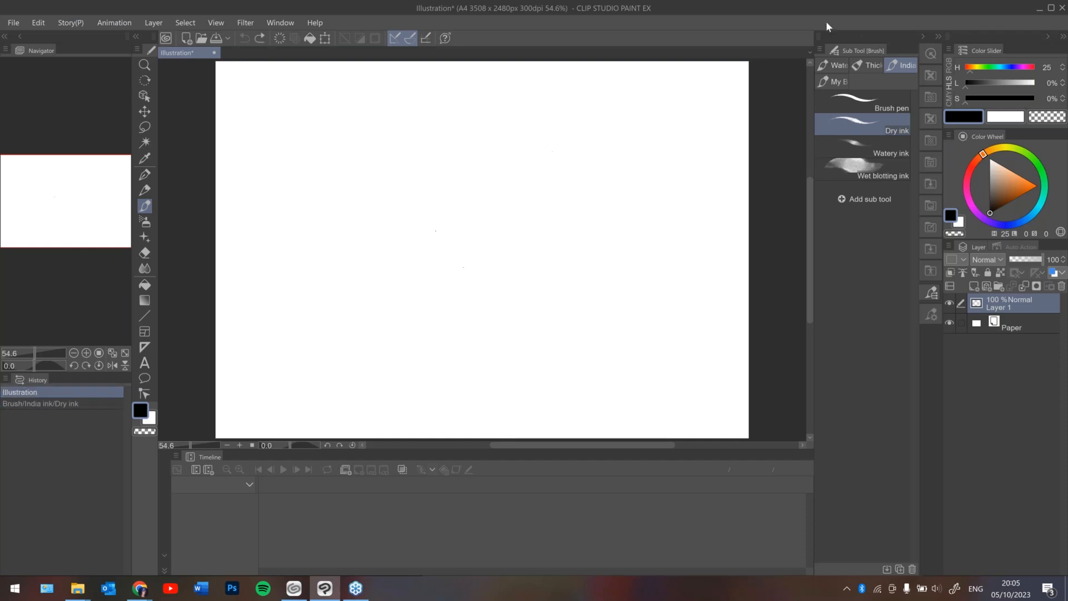
Look through the full list of brushes in the custom brush group.
left_click(841, 84)
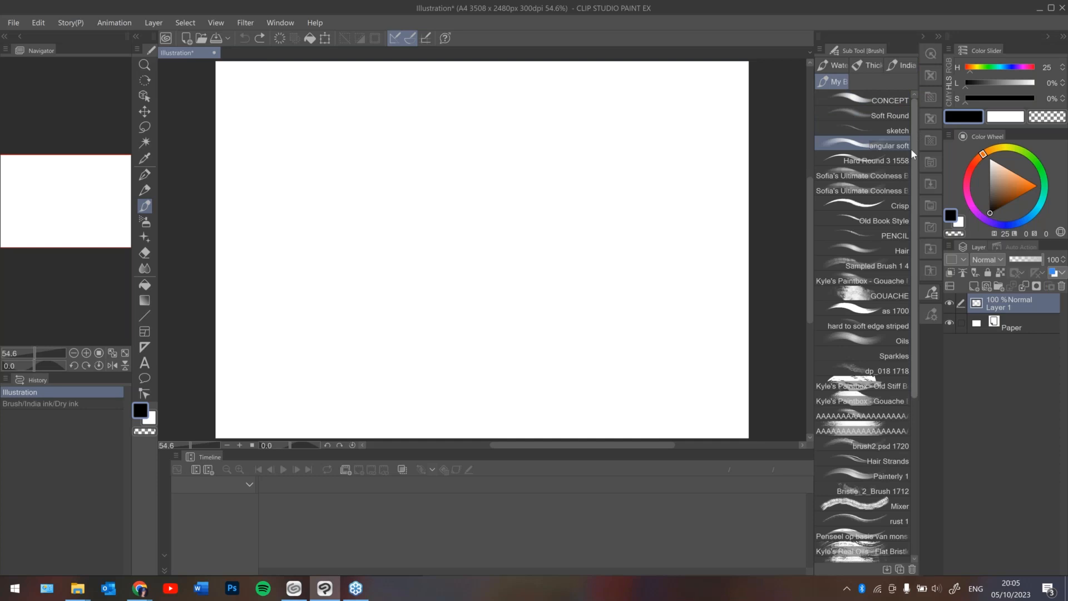
scroll(907, 169, "down", 1)
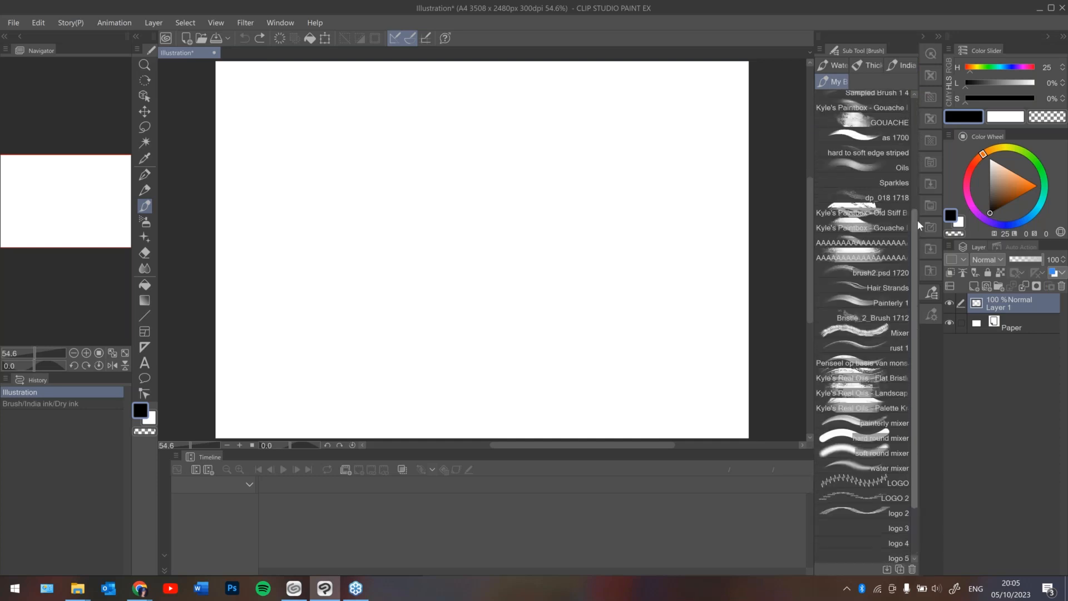
scroll(915, 133, "up", 2)
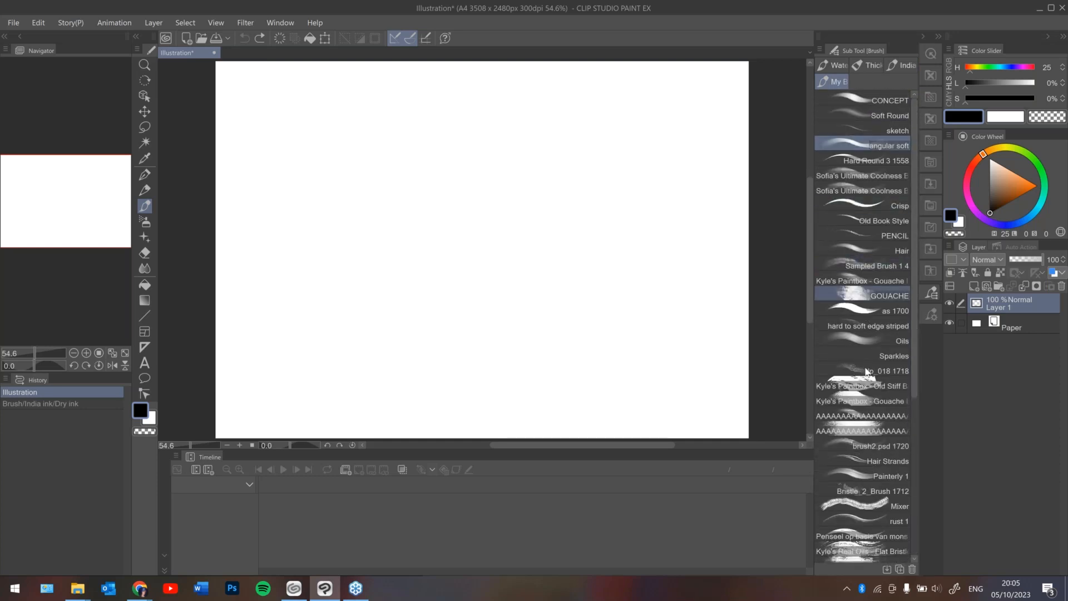
left_click_drag(915, 382, 912, 471)
scroll(912, 470, "down", 5)
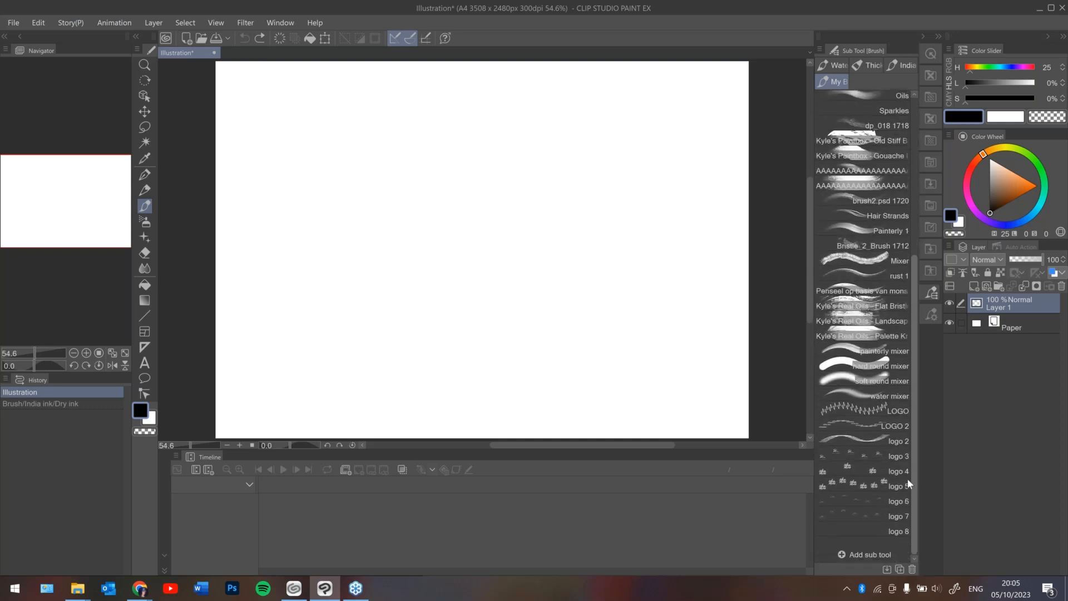
scroll(916, 432, "up", 5)
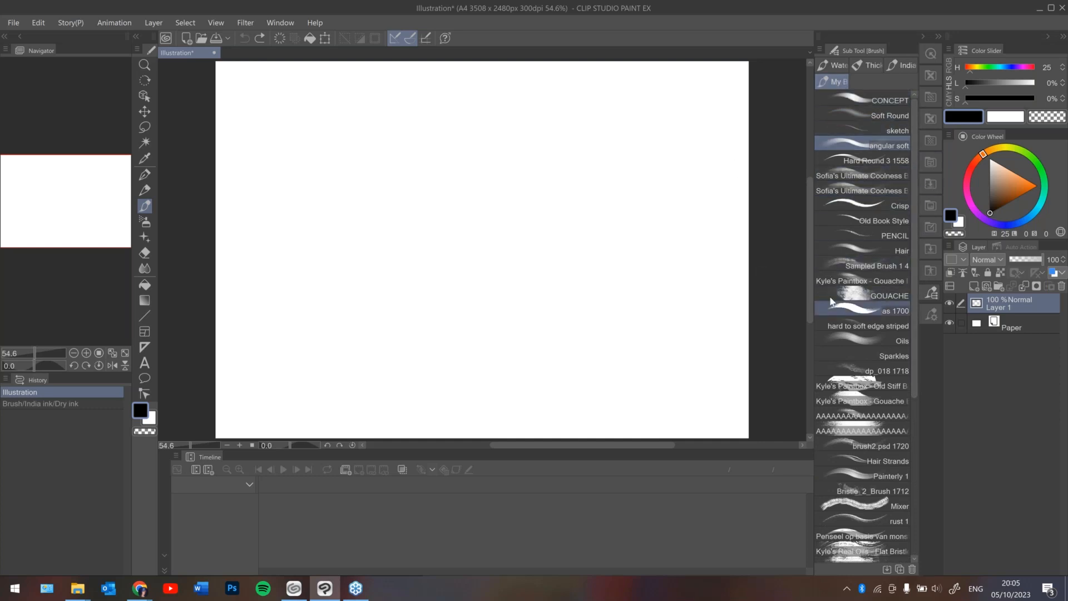
Return to the India ink group's Dry ink brush, sketch overlapping ovals mid-canvas and undo them.
left_click(902, 64)
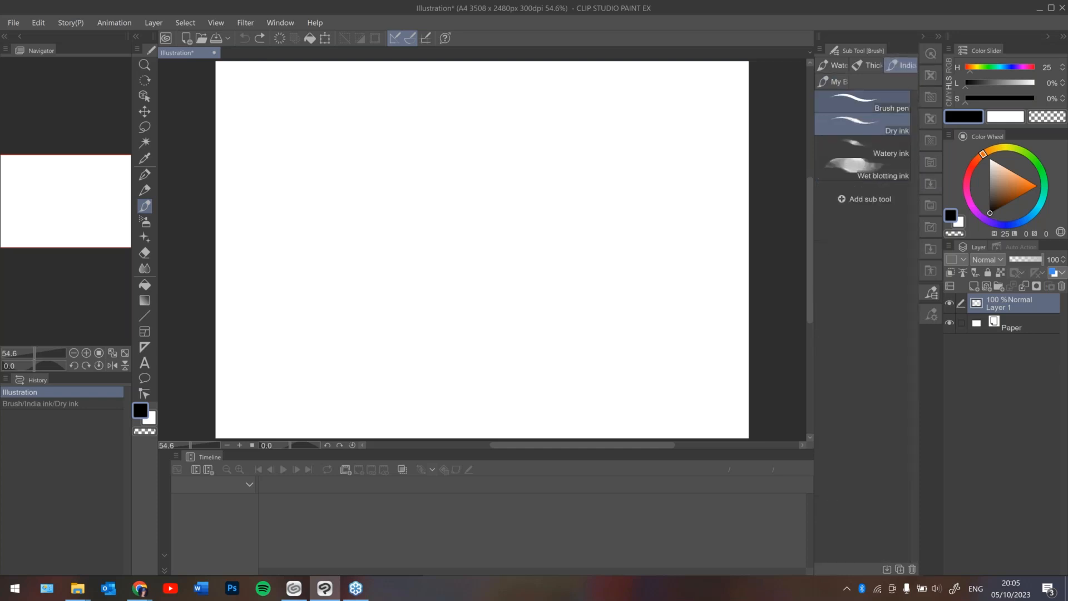
mouse_move(492, 182)
left_mouse_down()
mouse_move(543, 226)
mouse_move(490, 167)
left_mouse_up()
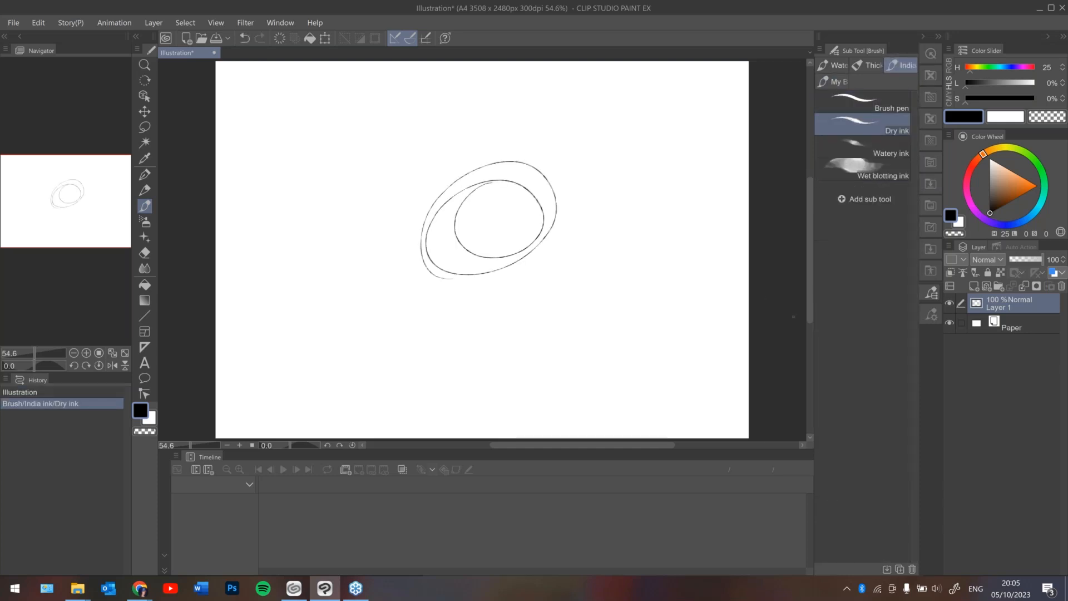
key("ctrl+z")
Compare the custom brush group again by browsing it from the first brush to the last.
left_click(837, 82)
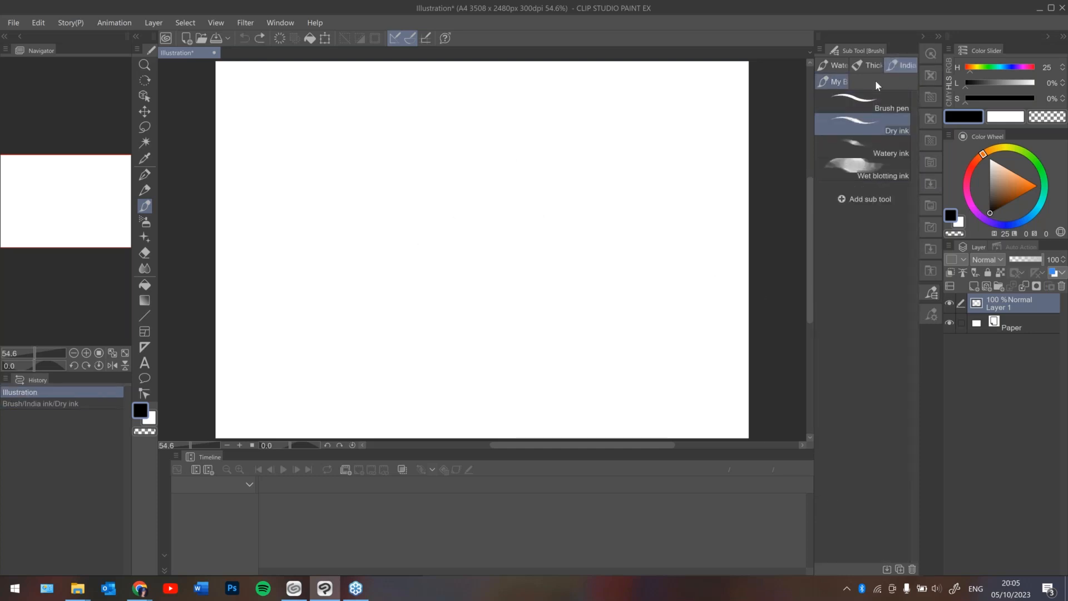
left_click_drag(914, 164, 915, 355)
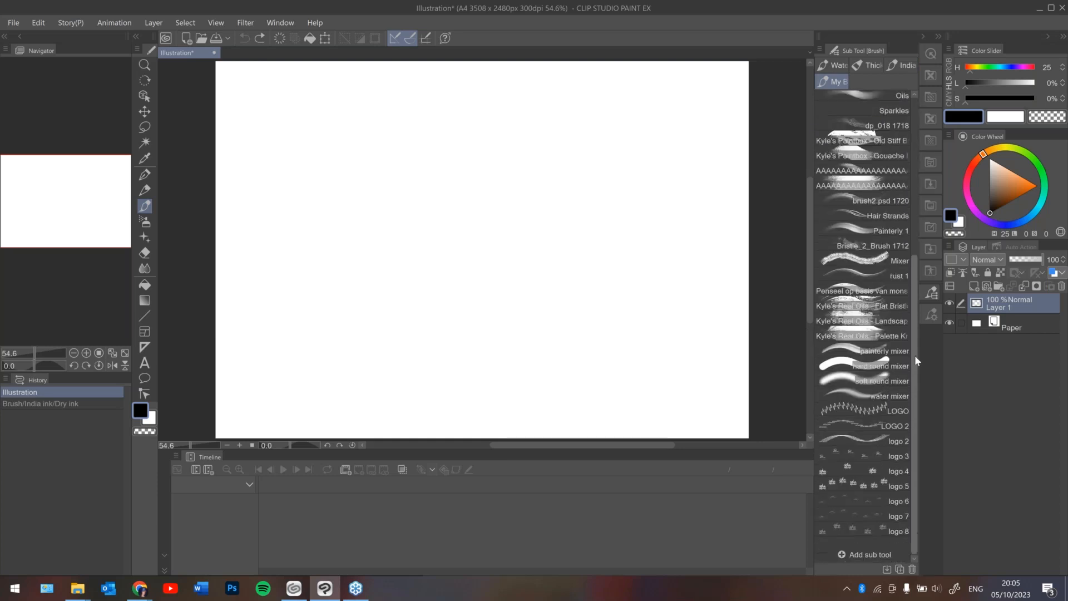
left_click_drag(907, 292, 915, 139)
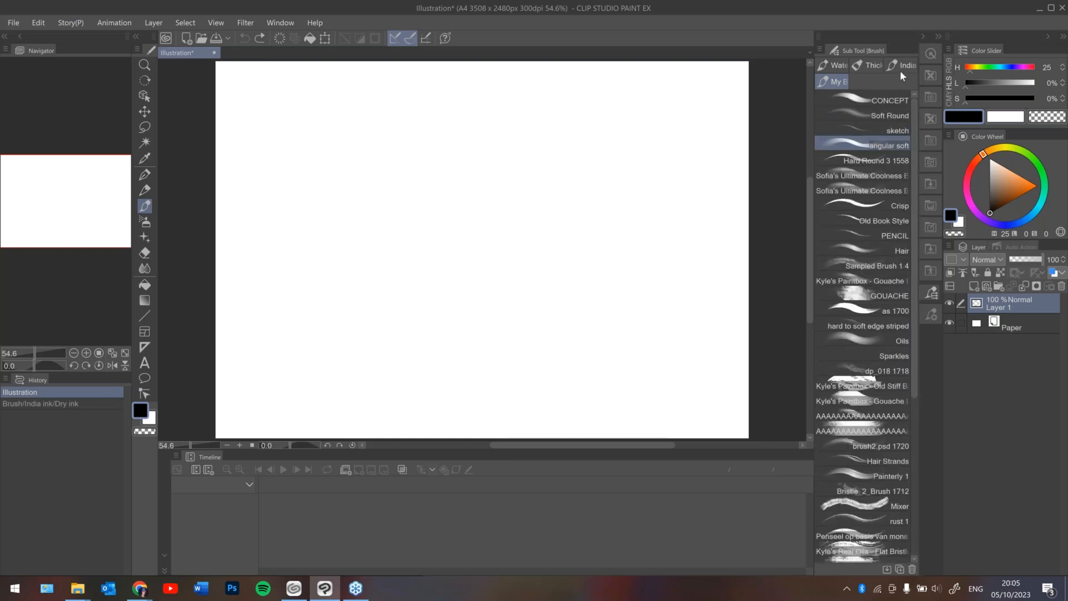
mouse_move(914, 139)
left_mouse_down()
mouse_move(910, 310)
mouse_move(918, 119)
left_mouse_up()
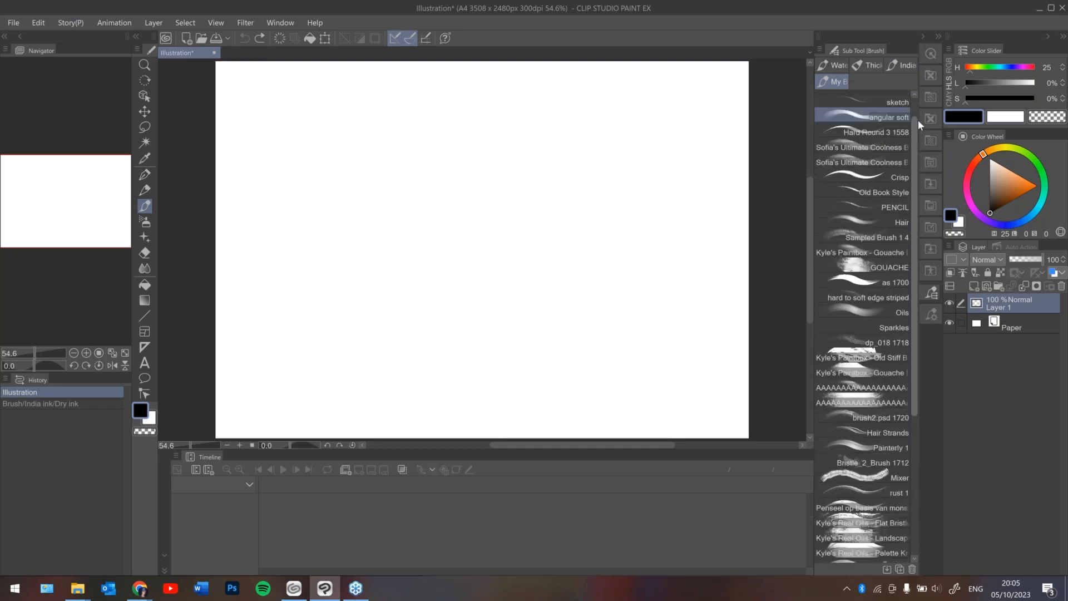
Switch back to the India ink brushes, draw a trial curve and a small double circle, and undo both.
left_click(901, 66)
left_click_drag(513, 131, 428, 234)
key("ctrl+z")
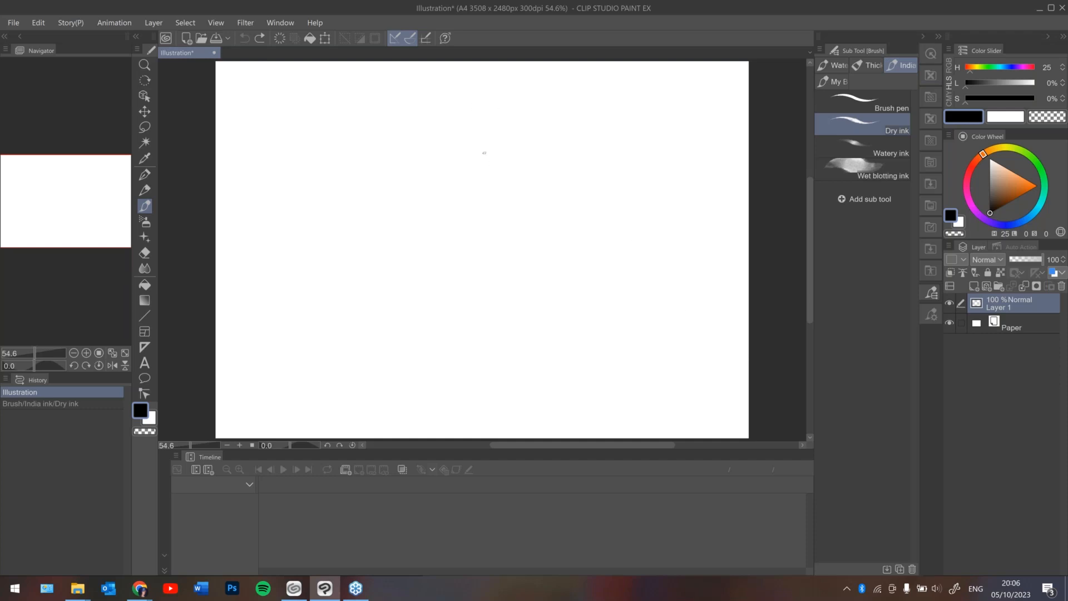
mouse_move(466, 144)
left_mouse_down()
mouse_move(499, 166)
mouse_move(473, 146)
left_mouse_up()
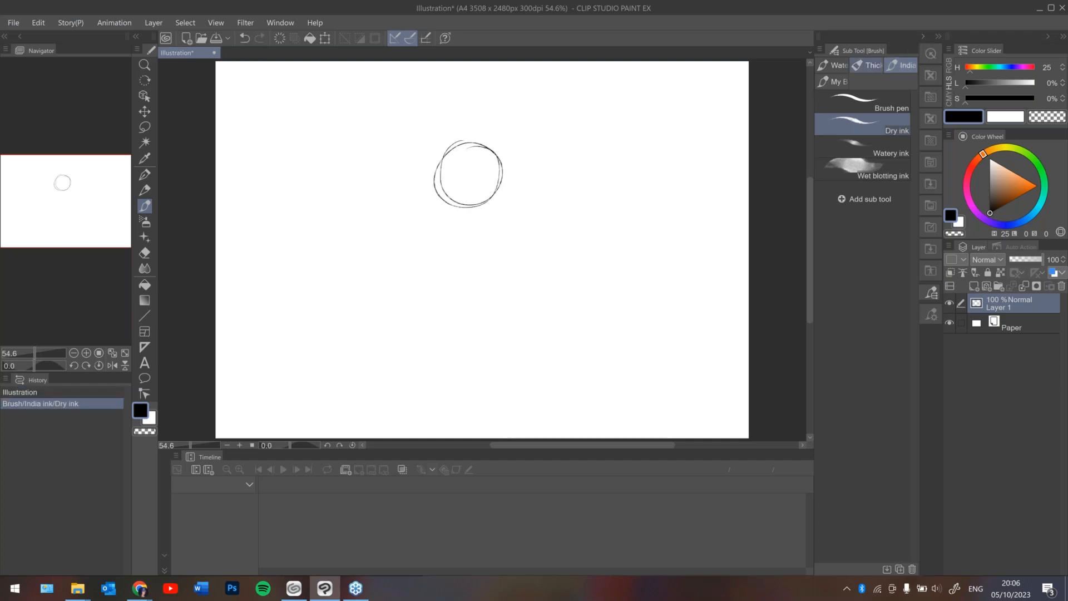
key("ctrl+z")
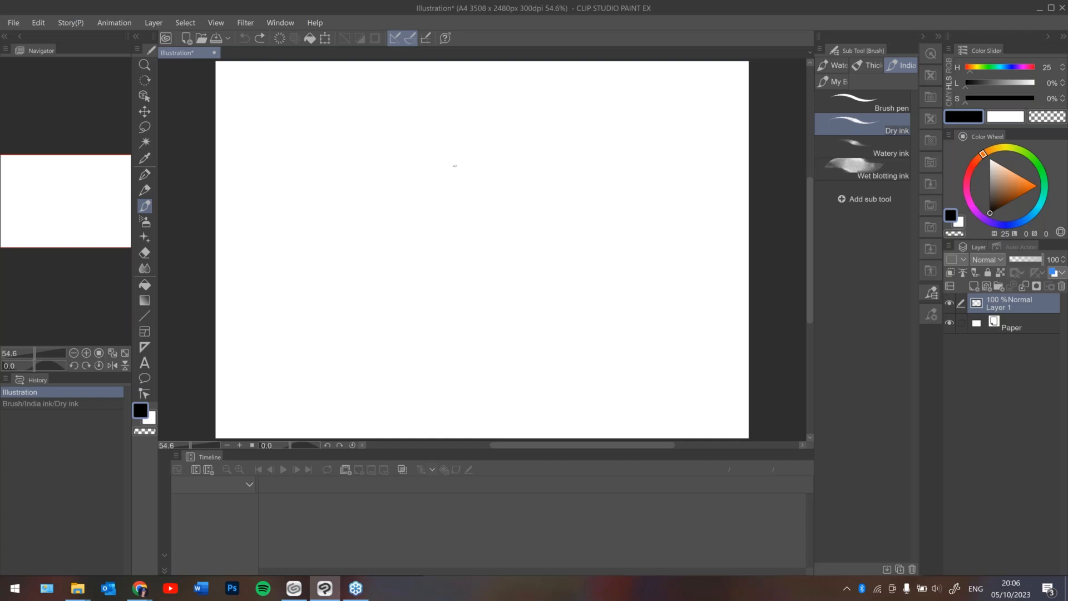
Draw a few long curved test lines with the Dry ink brush and undo them.
mouse_move(394, 146)
left_mouse_down()
mouse_move(405, 208)
mouse_move(359, 276)
left_mouse_up()
key("ctrl+z")
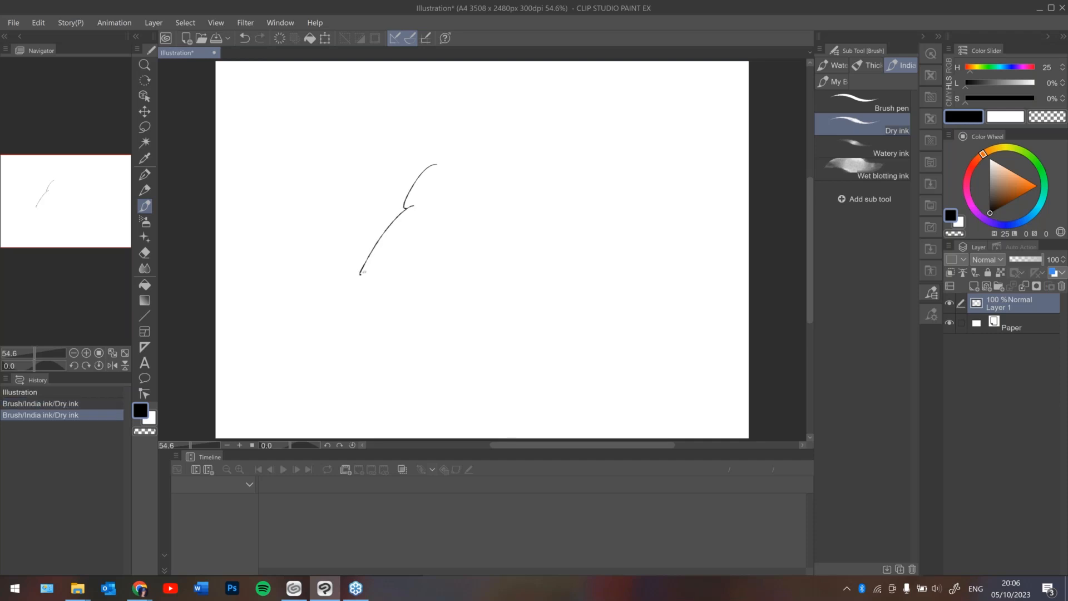
key("ctrl+z")
key("ctrl+z")
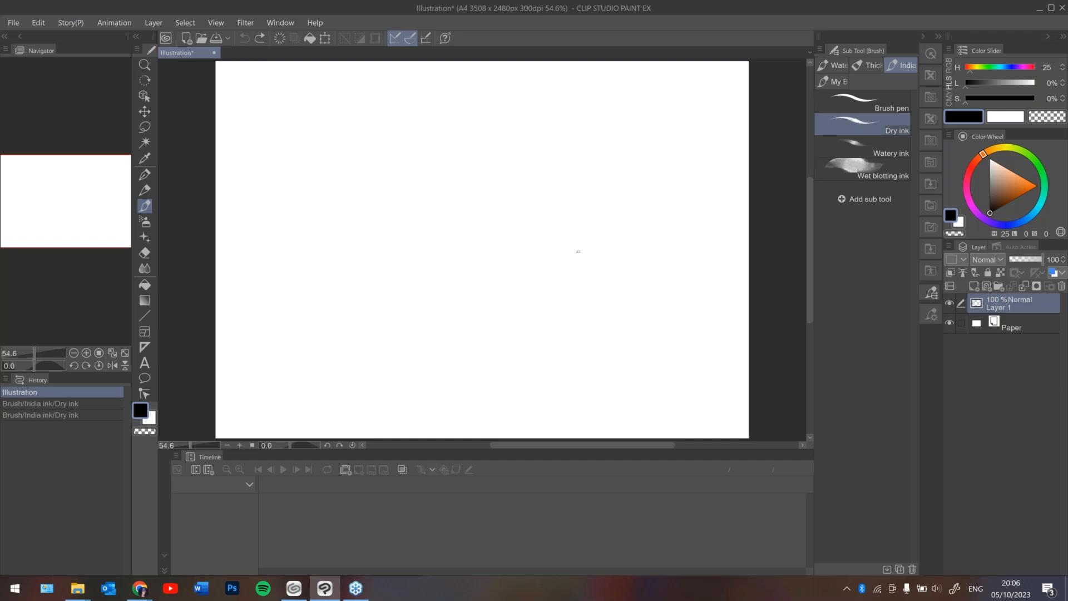
mouse_move(436, 190)
left_mouse_down()
mouse_move(536, 155)
mouse_move(583, 166)
left_mouse_up()
key("ctrl+z")
key("ctrl+z")
Sketch a round head with the wavy outline of a body beneath it using the Dry ink brush.
left_click_drag(532, 140, 573, 192)
mouse_move(517, 174)
left_mouse_down()
mouse_move(545, 205)
mouse_move(519, 240)
mouse_move(529, 258)
left_mouse_up()
left_click_drag(568, 203, 565, 271)
left_click_drag(526, 255, 523, 342)
mouse_move(563, 295)
left_mouse_down()
mouse_move(540, 343)
mouse_move(565, 274)
mouse_move(555, 242)
mouse_move(559, 252)
mouse_move(572, 191)
left_mouse_up()
Undo every stroke of the figure sketch back to the blank canvas.
key("ctrl+z")
key("ctrl+z")
key("ctrl+z")
key("ctrl+z")
key("ctrl+z")
key("ctrl+z")
key("ctrl+z")
key("ctrl+z")
key("ctrl+z")
key("ctrl+z")
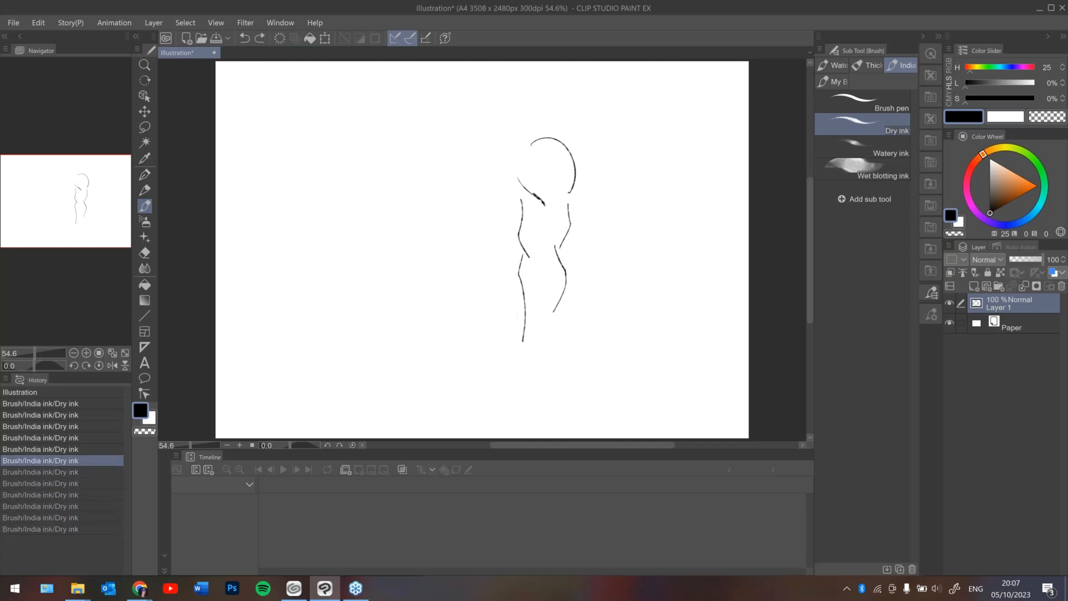
key("ctrl+z")
key("ctrl+z")
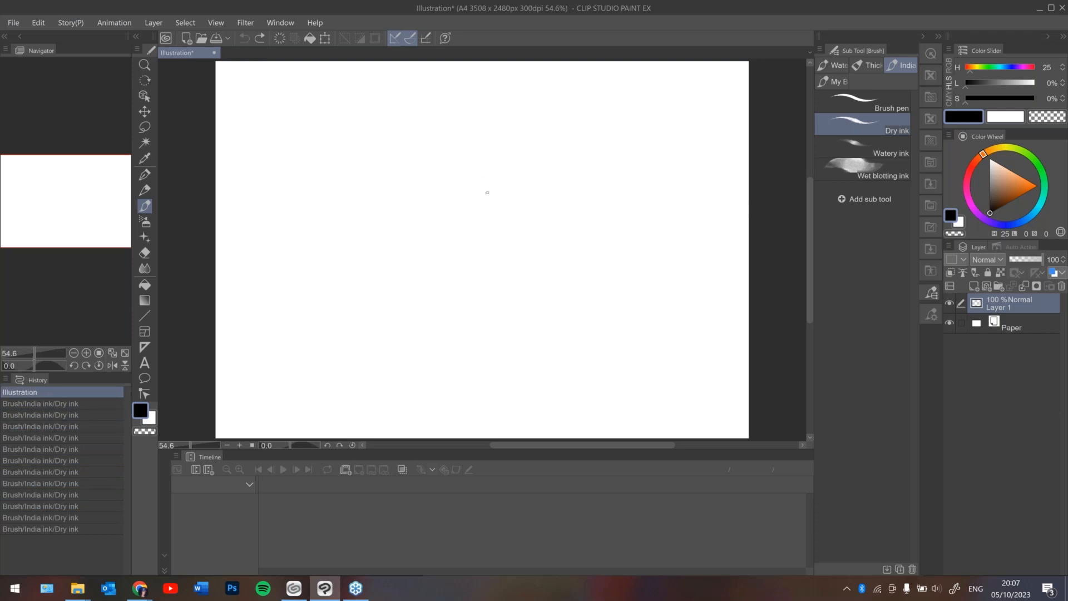
Draw one more short test stroke near the middle of the canvas and undo it.
left_click_drag(477, 172, 501, 208)
key("ctrl+z")
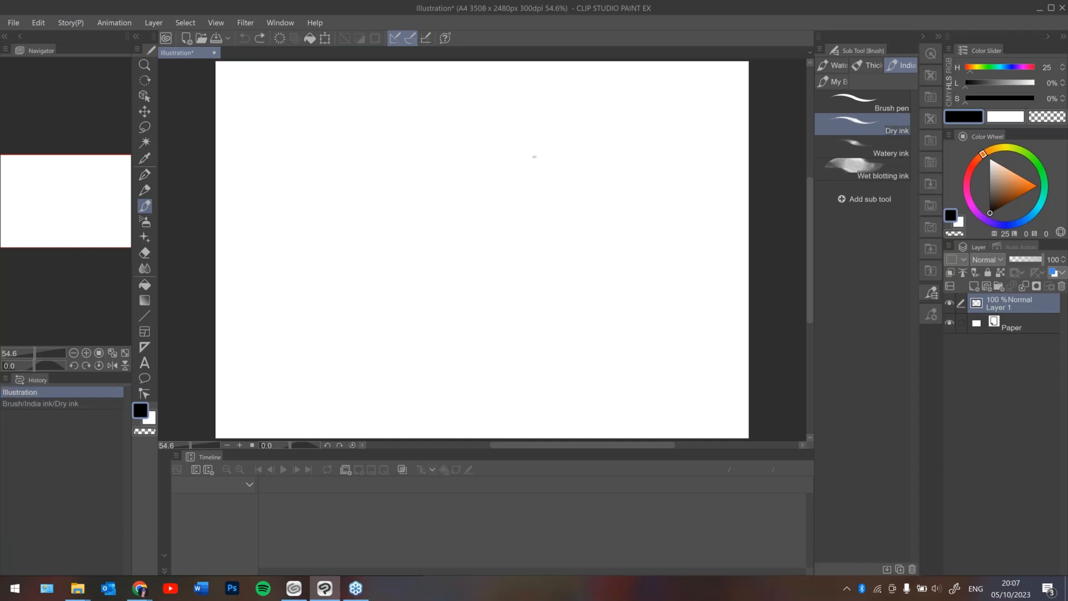
Draw a few short vertical and curved Dry ink test strokes in the canvas's upper middle and undo them.
left_click_drag(477, 164, 475, 206)
key("ctrl+z")
left_click_drag(456, 156, 457, 204)
key("ctrl+z")
mouse_move(482, 137)
left_mouse_down()
mouse_move(482, 171)
mouse_move(463, 199)
mouse_move(485, 227)
mouse_move(464, 222)
mouse_move(527, 227)
left_mouse_up()
key("ctrl+z")
key("ctrl+z")
key("ctrl+z")
key("ctrl+z")
key("ctrl+z")
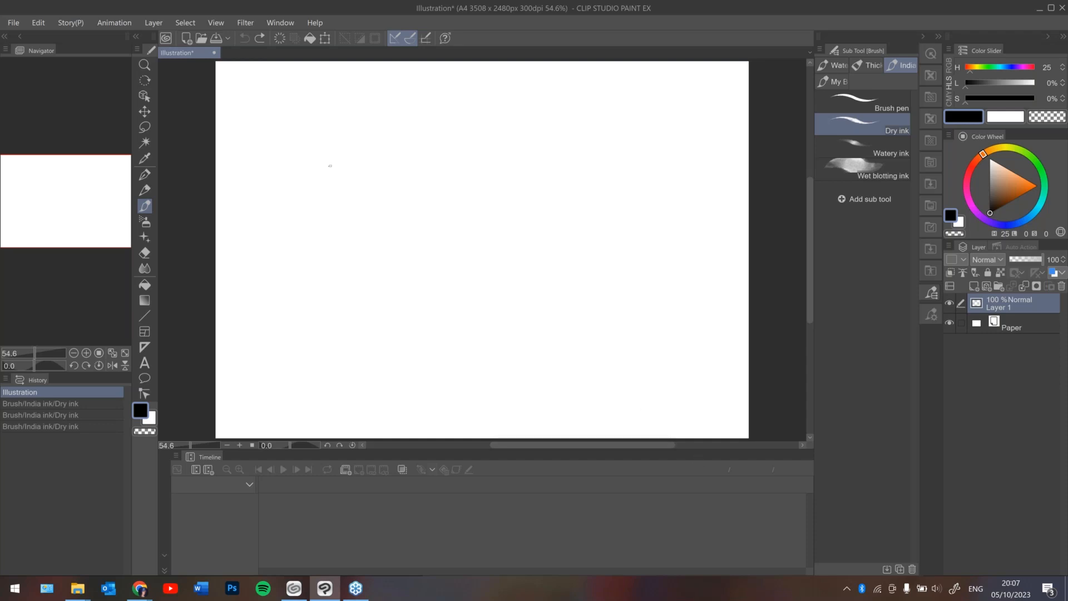
Sketch a box in perspective with the Dry ink brush, starting with its front face and adding receding side edges.
mouse_move(438, 179)
left_mouse_down()
mouse_move(440, 238)
mouse_move(487, 247)
left_mouse_up()
left_click_drag(439, 180, 490, 251)
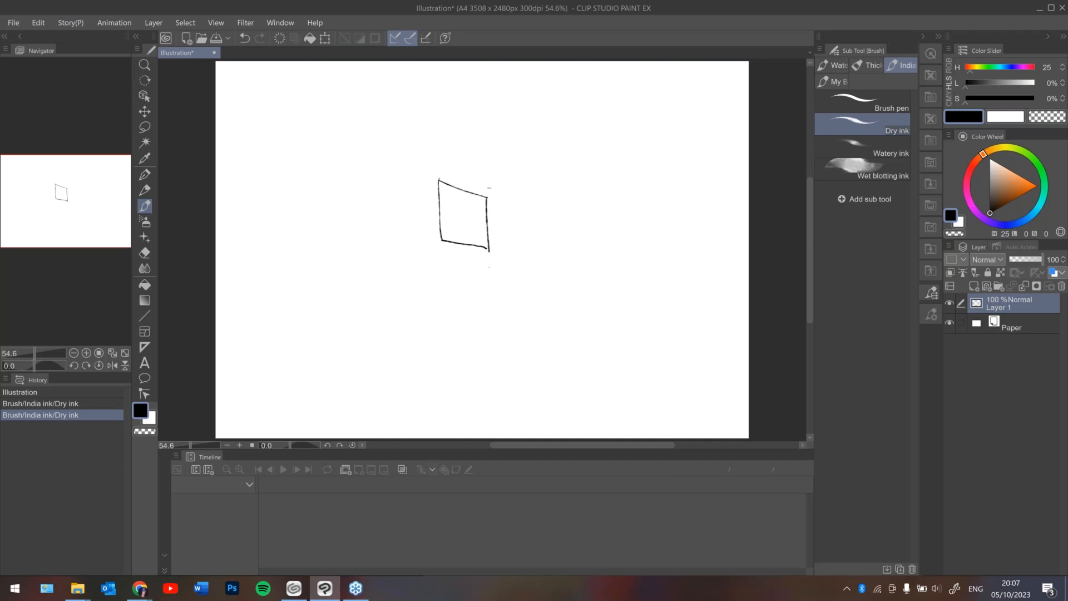
mouse_move(487, 197)
left_mouse_down()
mouse_move(515, 174)
mouse_move(519, 223)
left_mouse_up()
left_click_drag(489, 253, 519, 221)
left_click_drag(439, 179, 518, 169)
Undo all strokes of the perspective box back to the blank canvas.
key("ctrl+z")
key("ctrl+z")
key("ctrl+z")
key("ctrl+z")
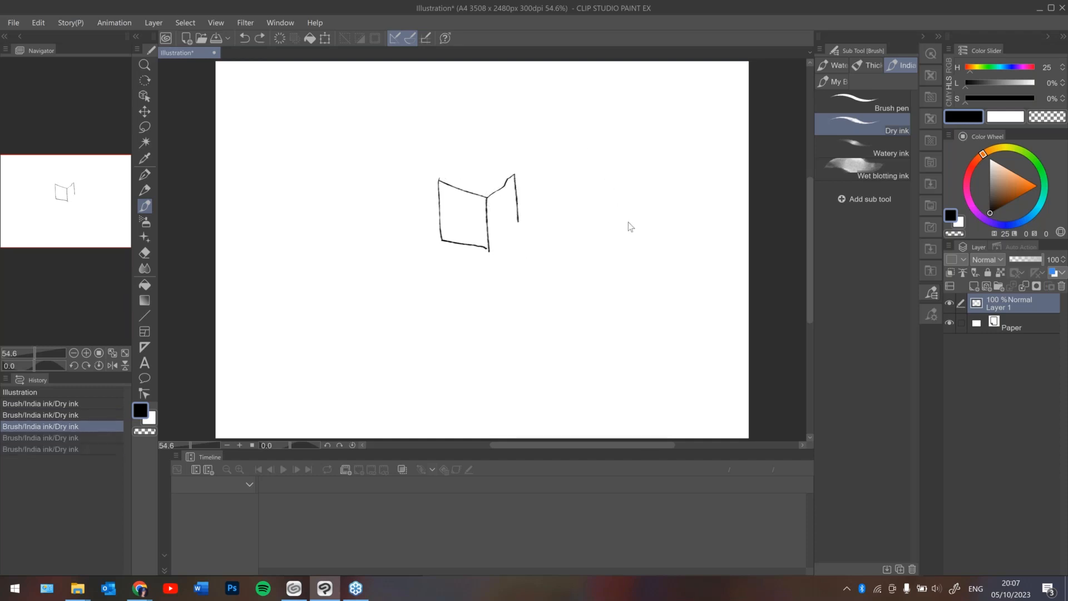
key("ctrl+z")
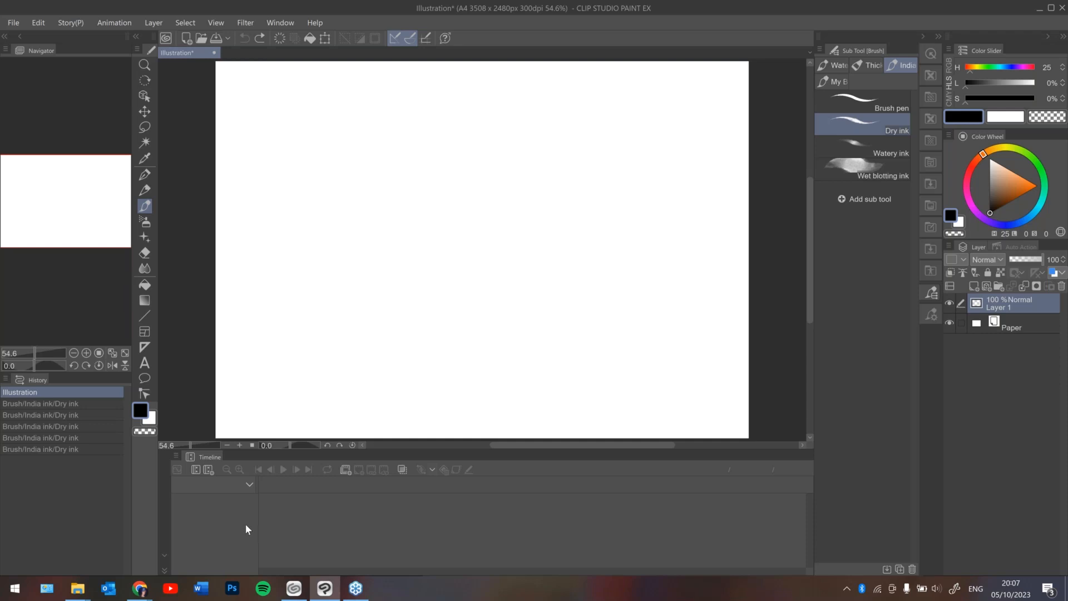
Switch to the Pinterest page in Chrome and look through the anatomy references on the Drawing Tips board.
left_click(143, 594)
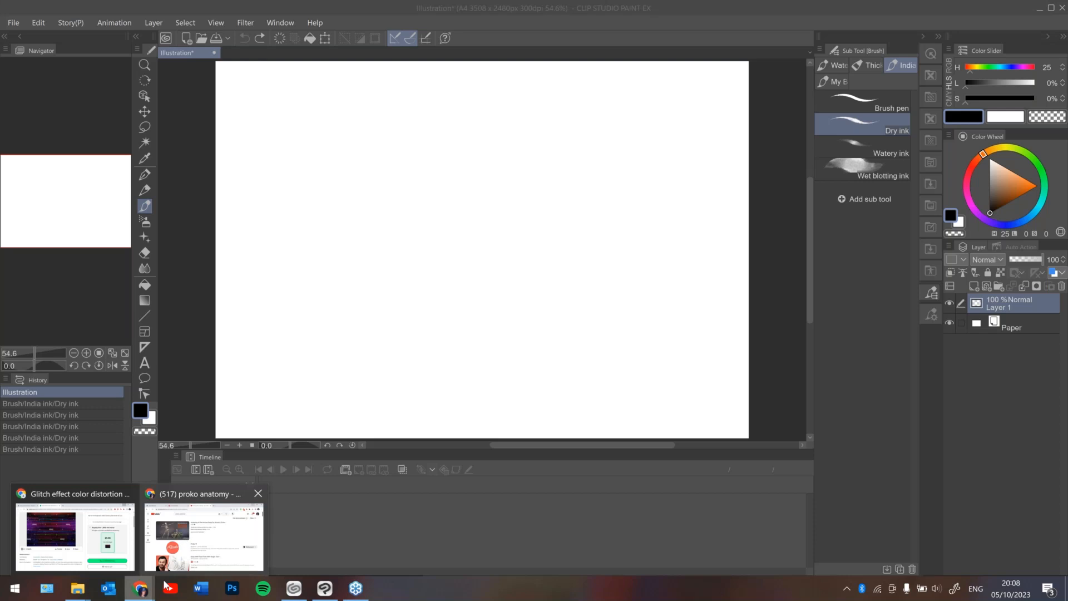
left_click(175, 544)
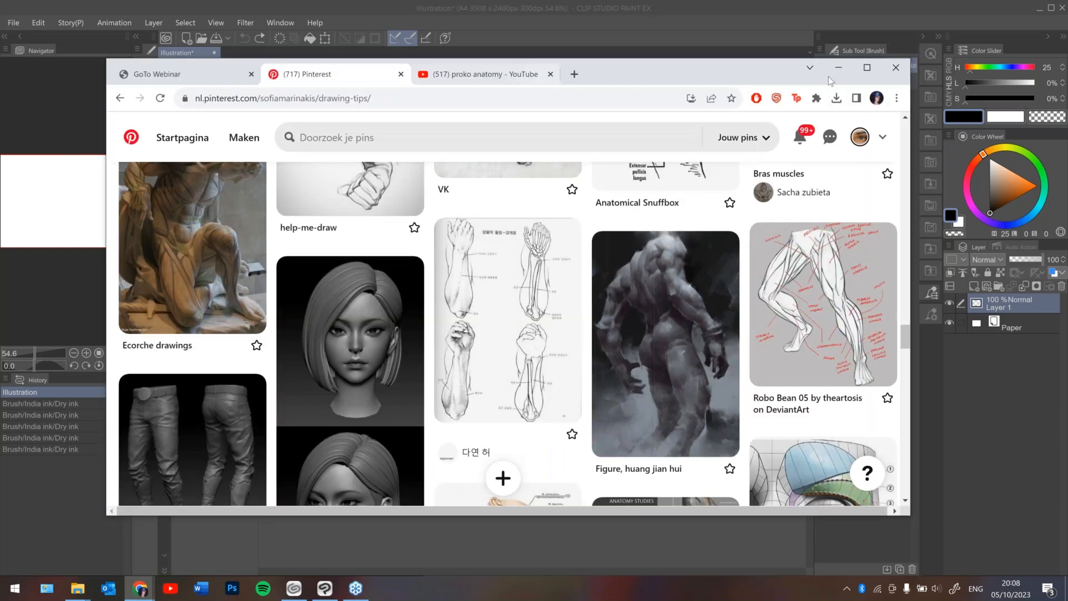
scroll(509, 333, "down", 4)
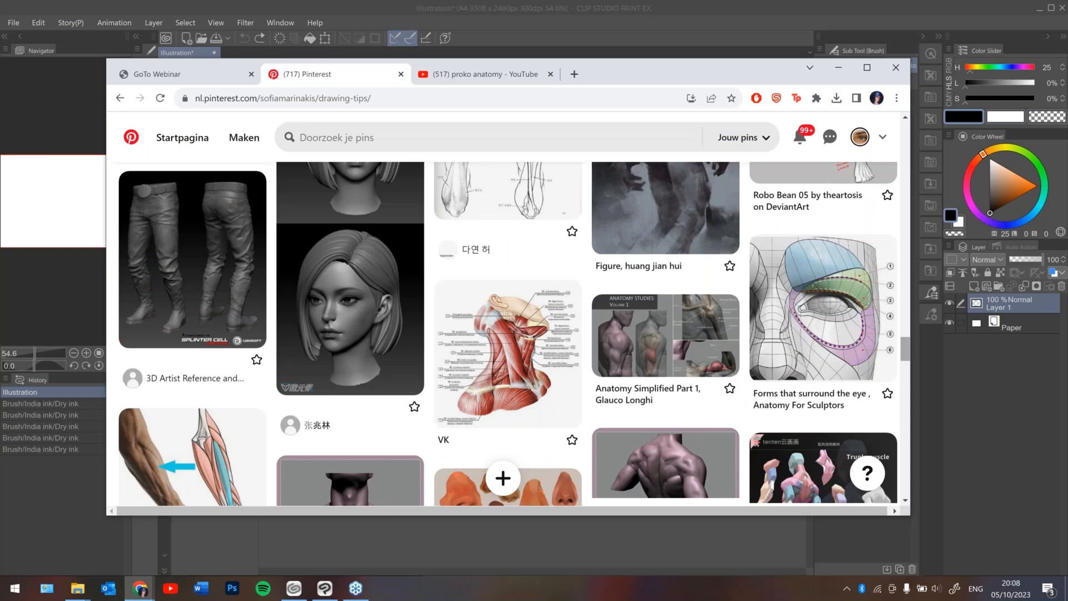
scroll(509, 334, "up", 1)
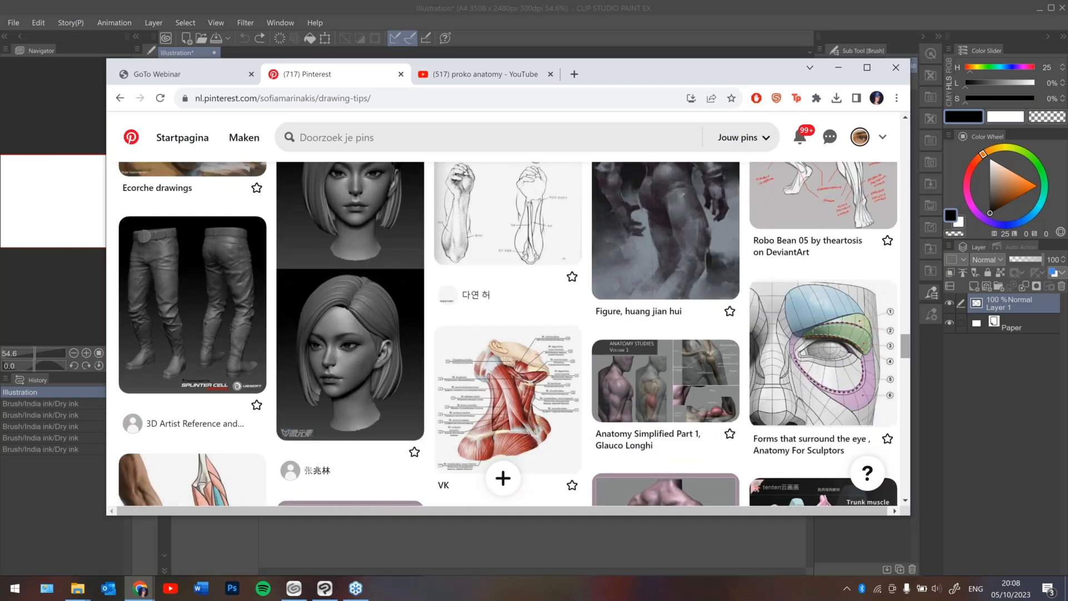
scroll(509, 334, "up", 3)
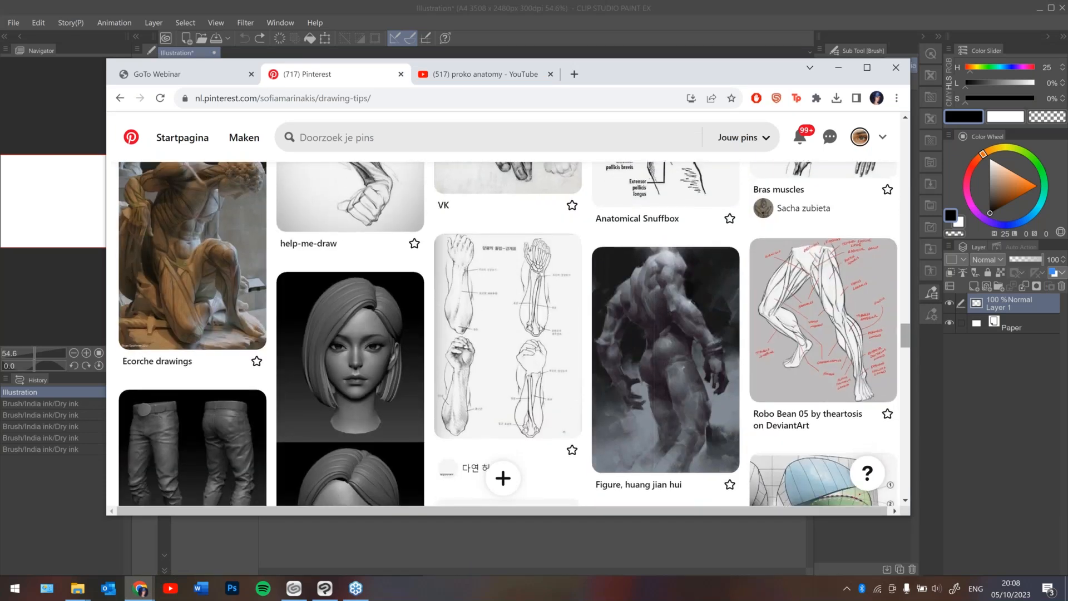
scroll(906, 338, "down", 1)
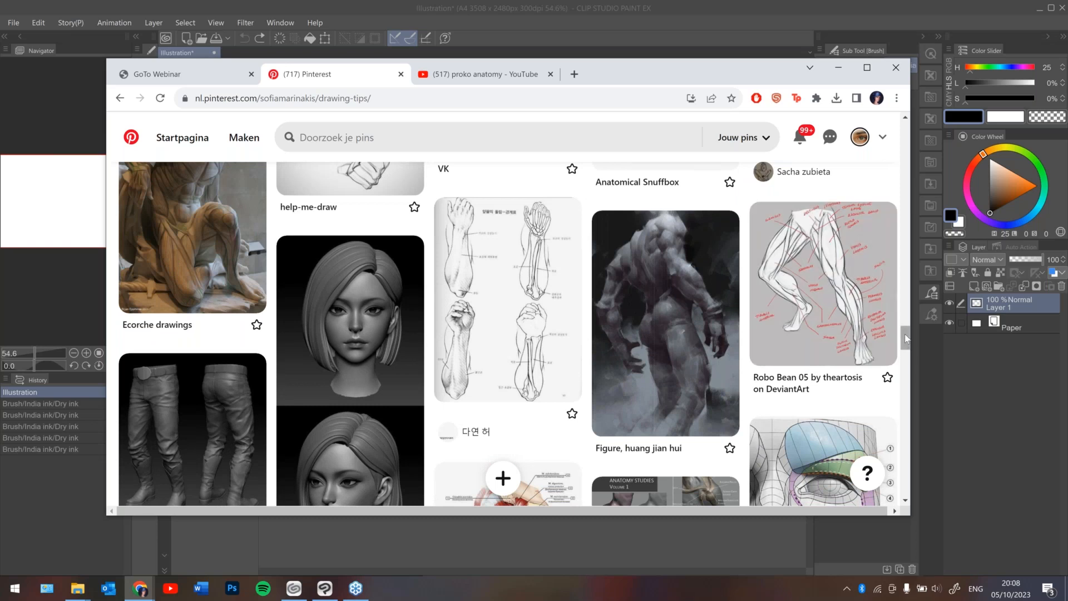
scroll(906, 338, "down", 1)
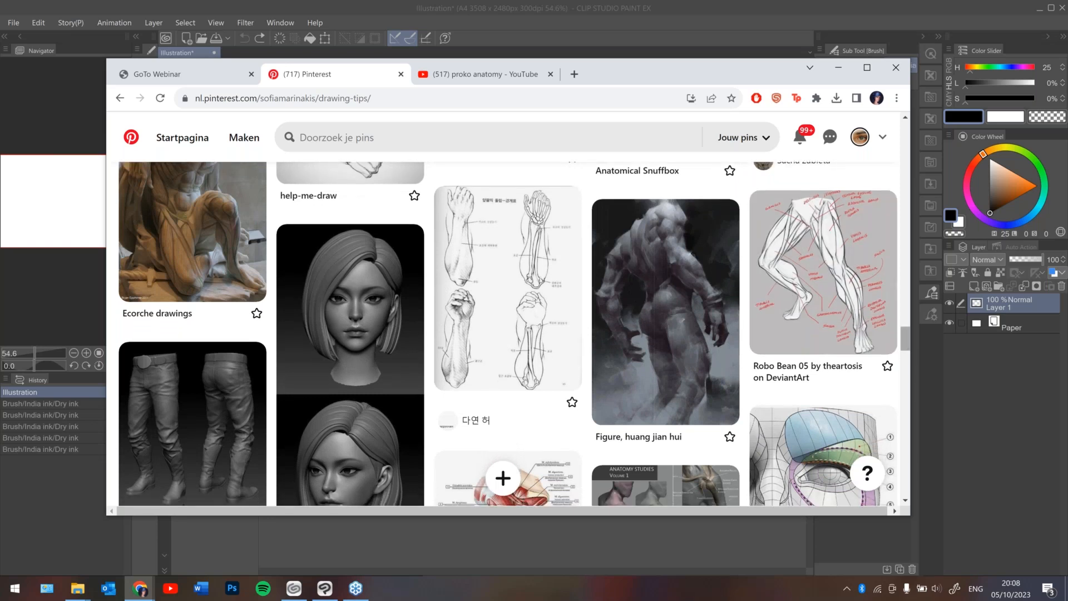
scroll(509, 333, "down", 4)
scroll(509, 334, "down", 1)
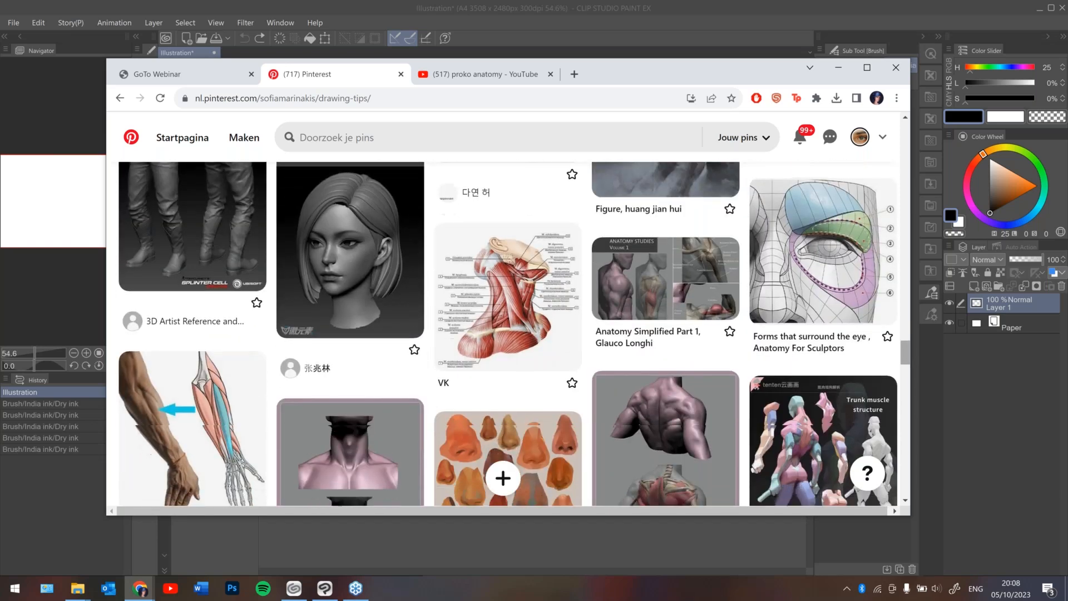
scroll(910, 352, "down", 3)
scroll(910, 351, "down", 3)
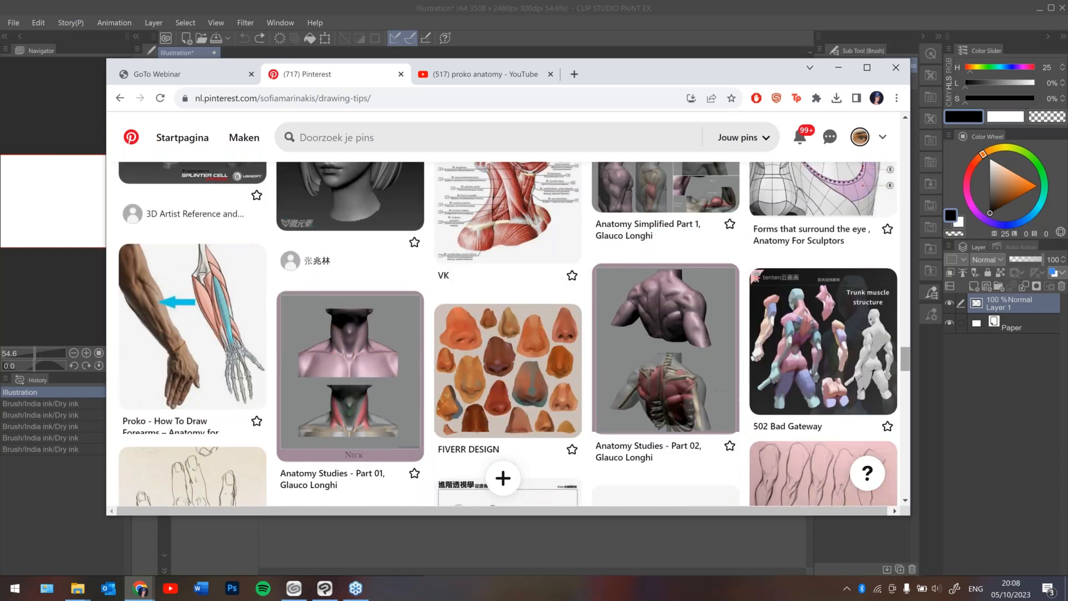
scroll(907, 356, "up", 2)
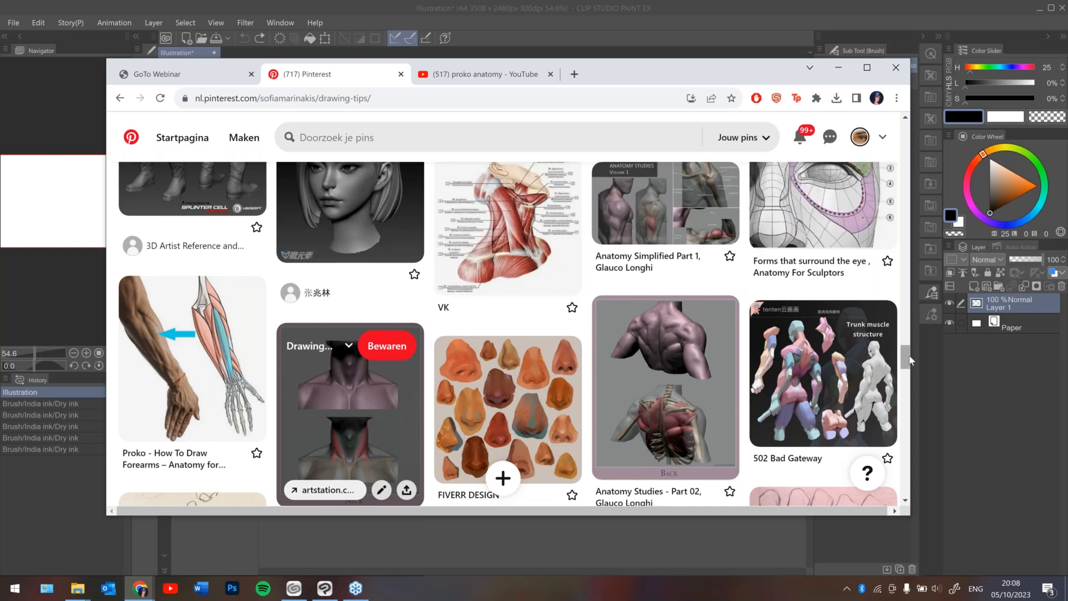
scroll(512, 304, "up", 3)
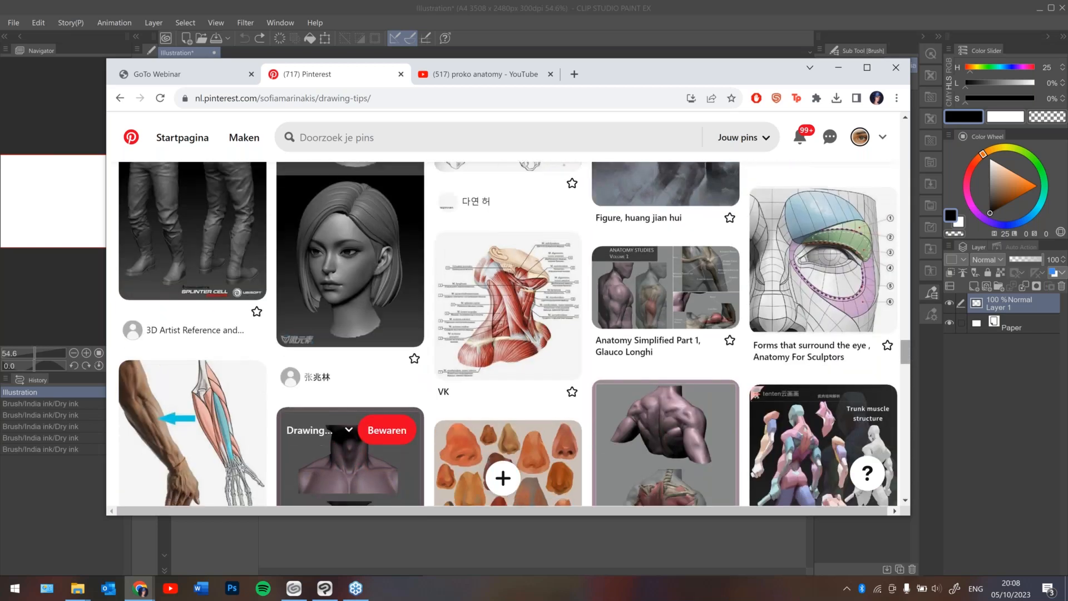
View the neck muscles pin and reopen the Drawing Tips board from the profile's saved boards.
left_click(512, 304)
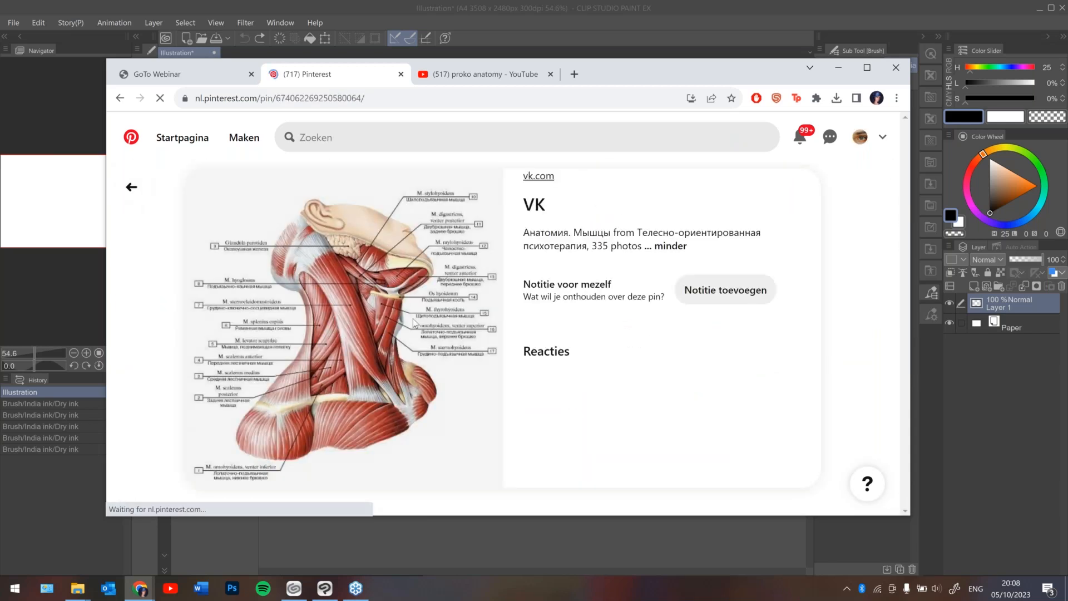
left_click(132, 187)
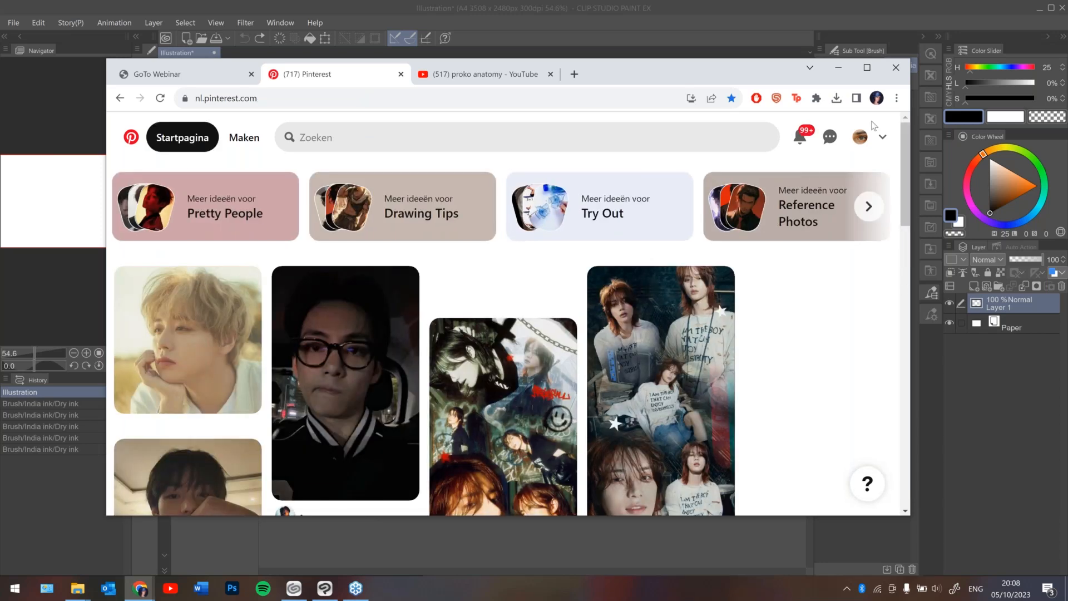
left_click(860, 138)
scroll(860, 138, "down", 1)
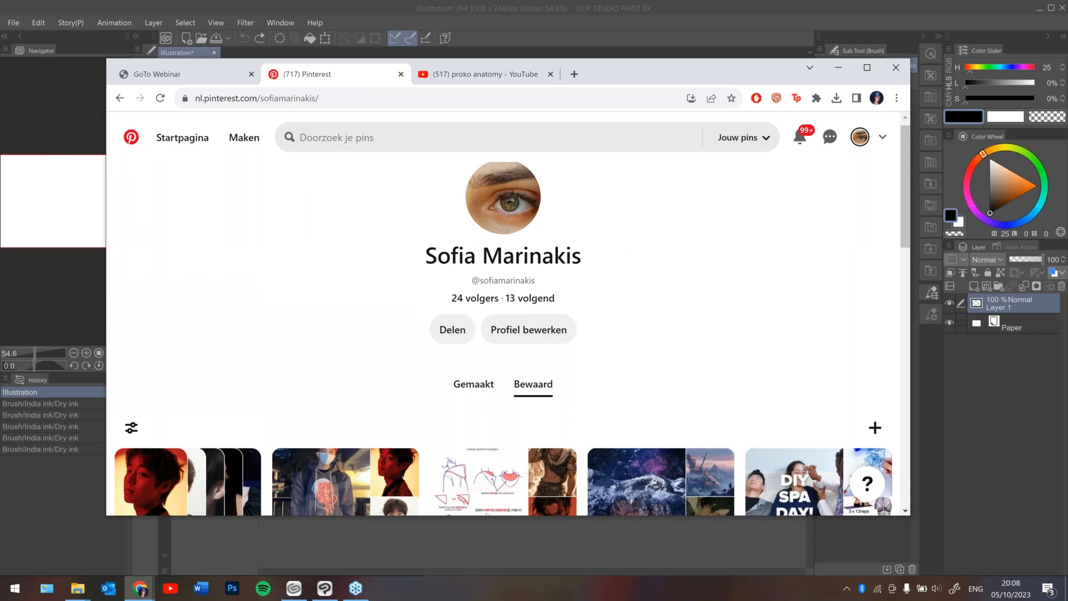
scroll(504, 334, "down", 2)
left_click(503, 328)
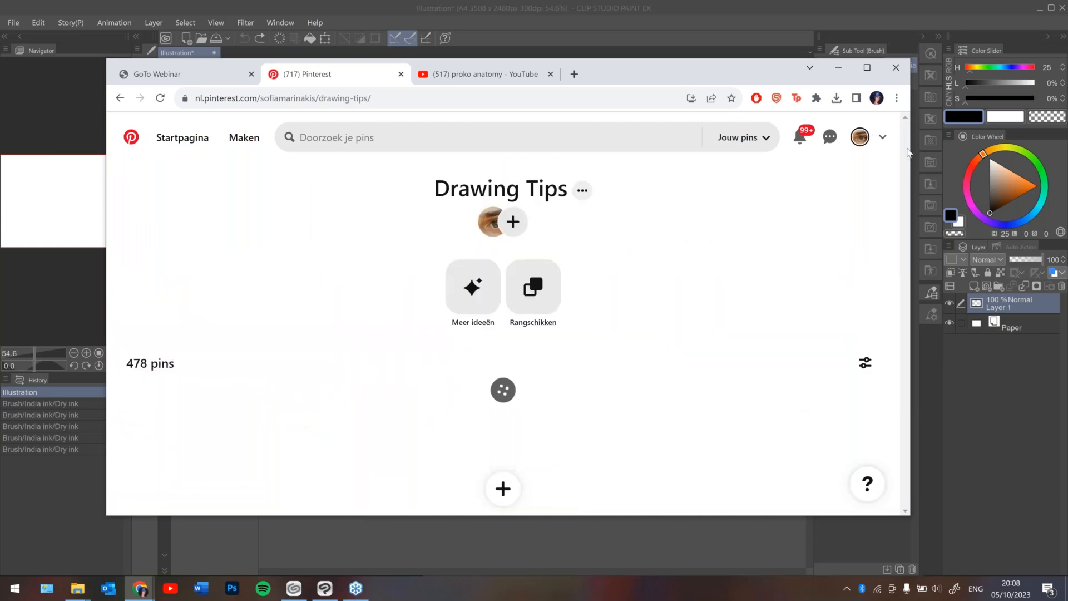
Examine the pose, clothing, hand and muscle references further down the Drawing Tips board.
left_click_drag(907, 157, 907, 384)
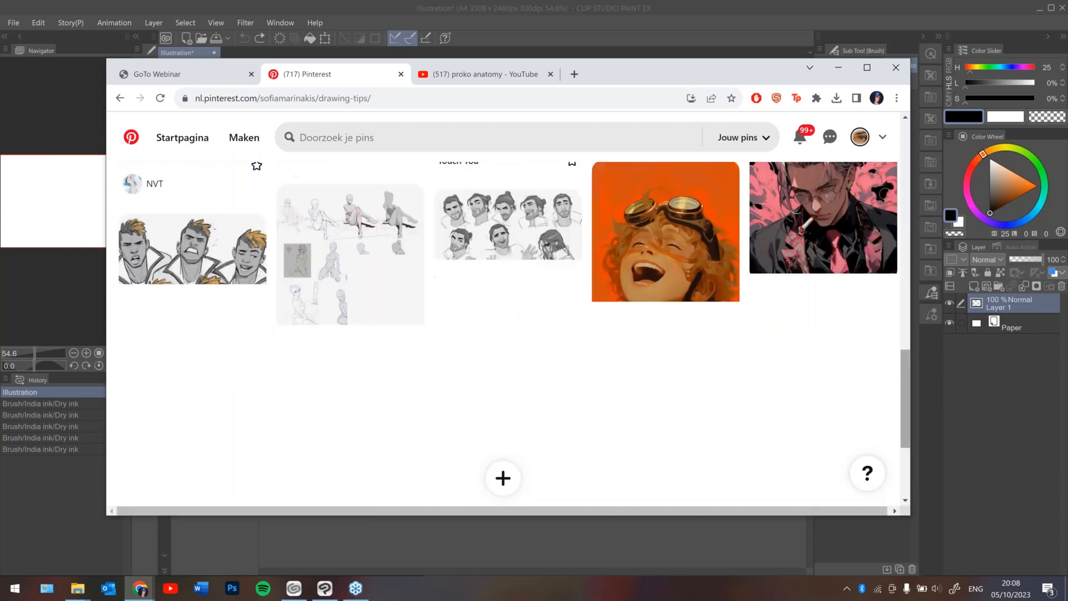
scroll(515, 333, "down", 1)
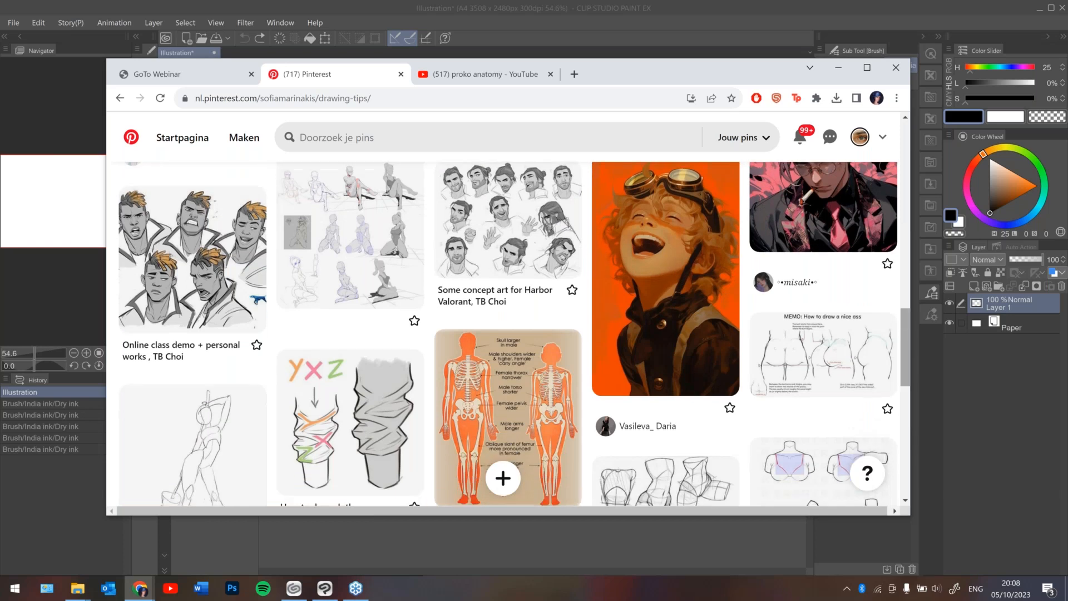
scroll(499, 300, "down", 4)
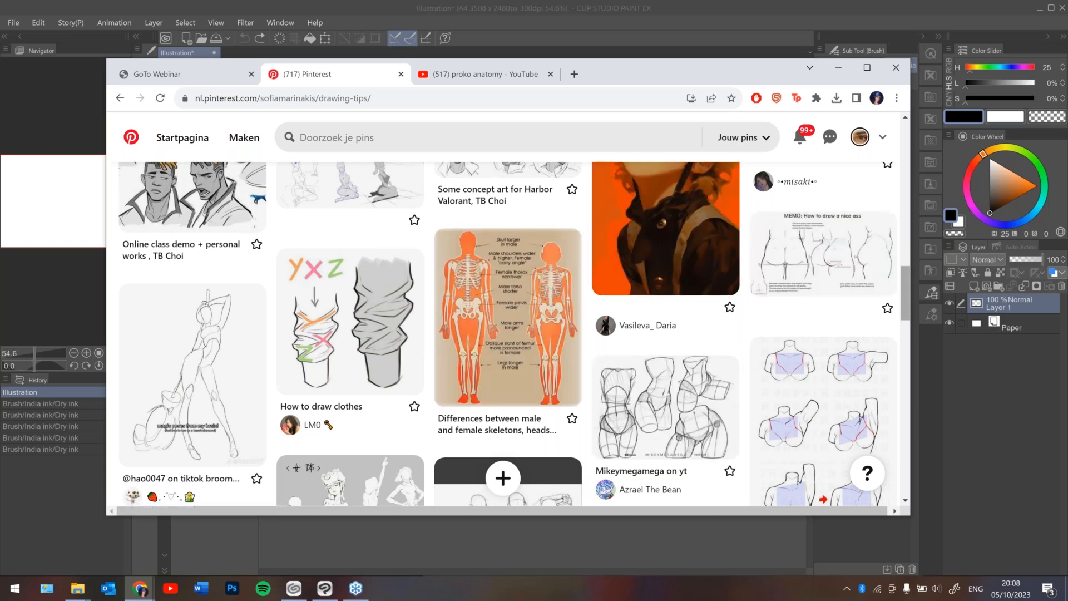
scroll(658, 219, "down", 1)
scroll(508, 333, "down", 15)
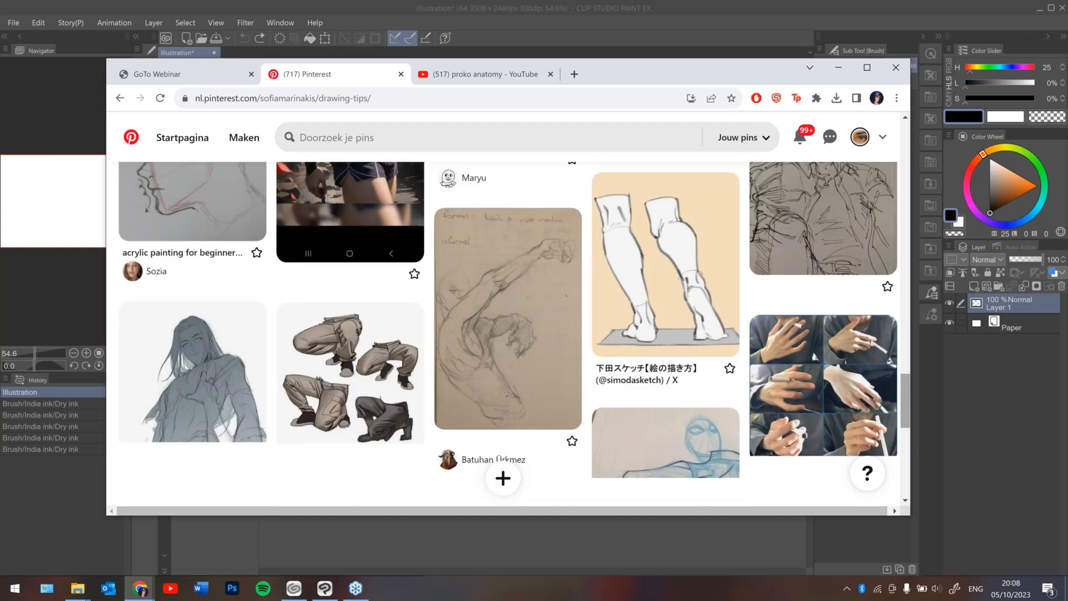
scroll(192, 362, "down", 5)
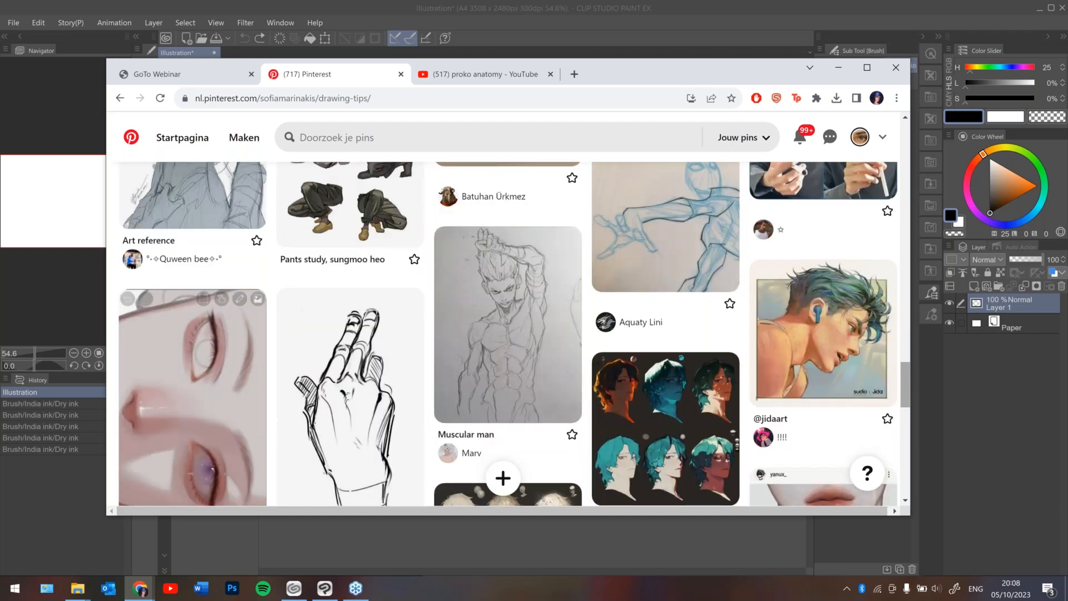
scroll(508, 334, "down", 12)
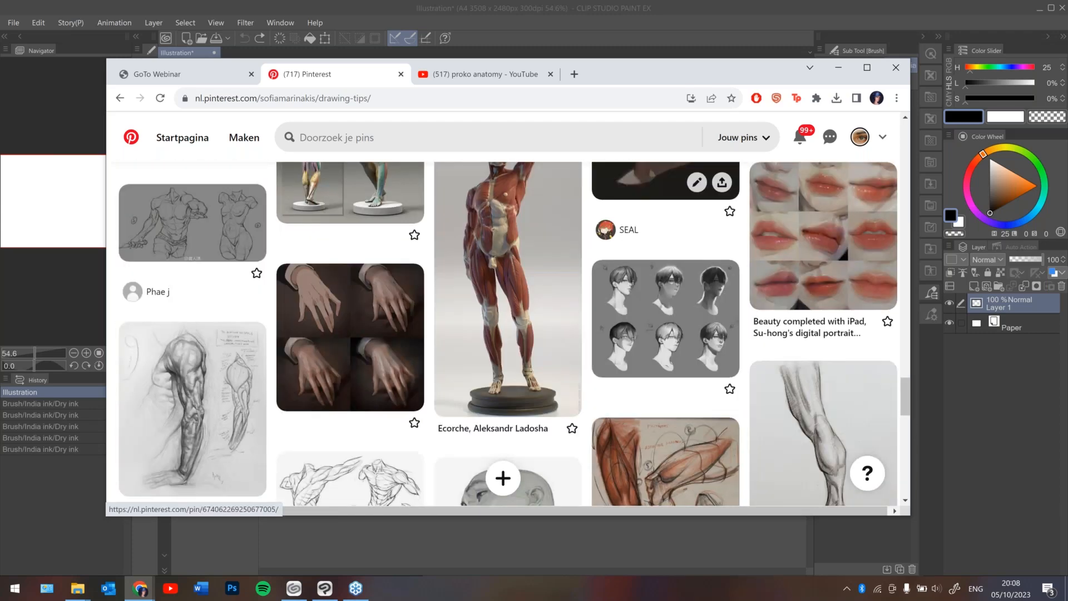
Open the full-body Ecorche pin, examine the figure's muscles from head to legs, and return to Clip Studio Paint.
scroll(508, 334, "up", 1)
left_click(523, 334)
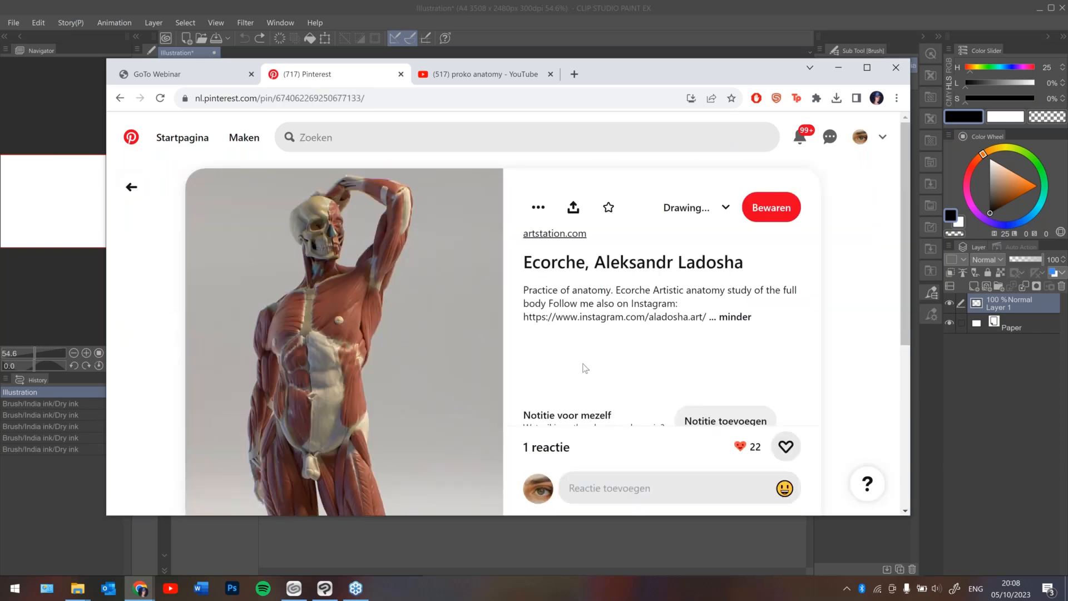
scroll(360, 370, "down", 3)
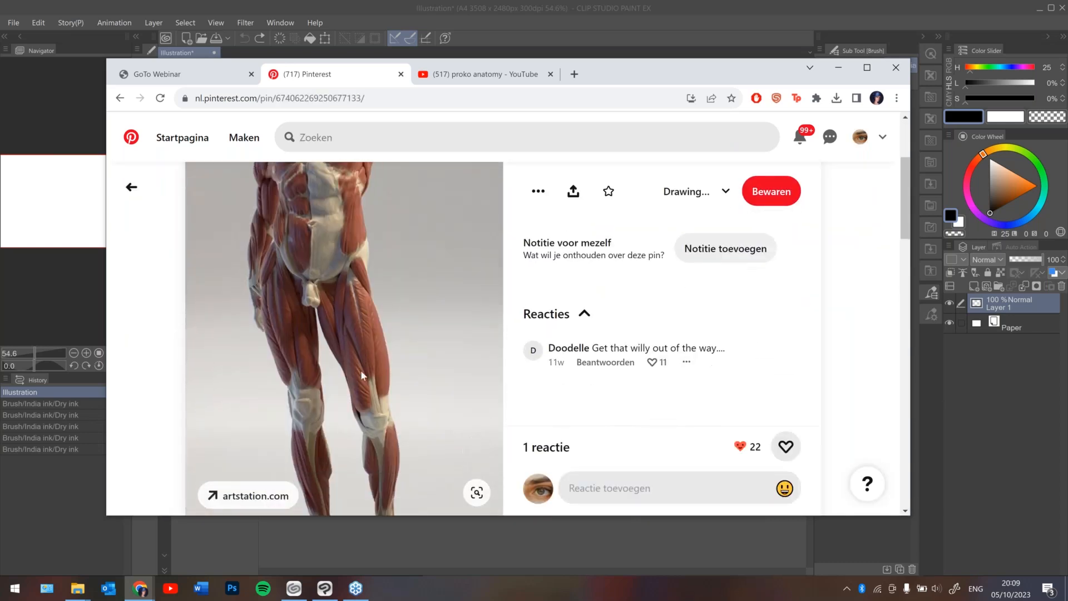
scroll(383, 246, "up", 3)
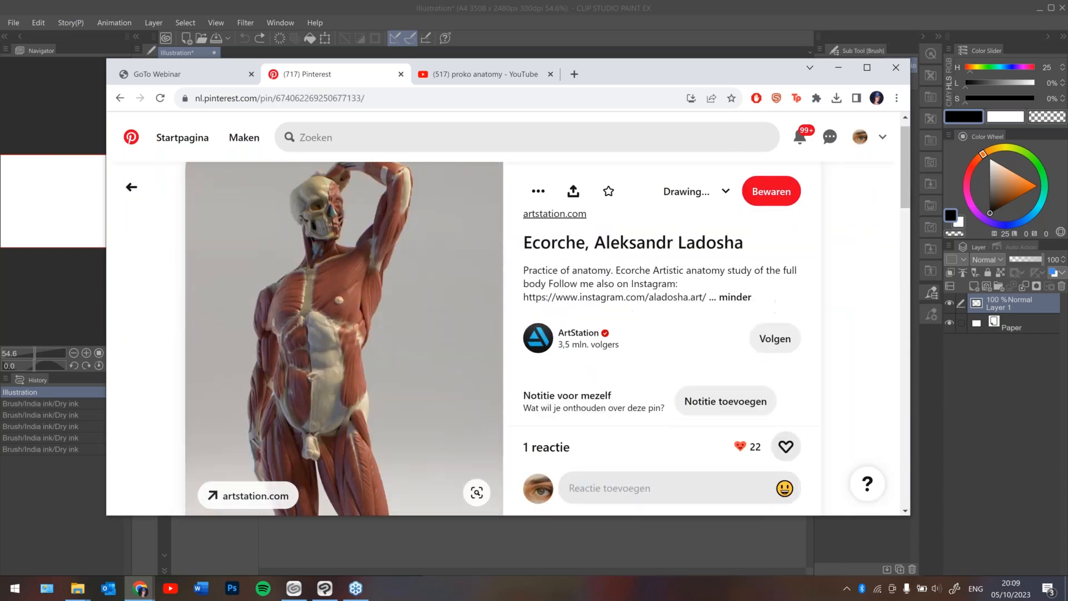
left_click(839, 67)
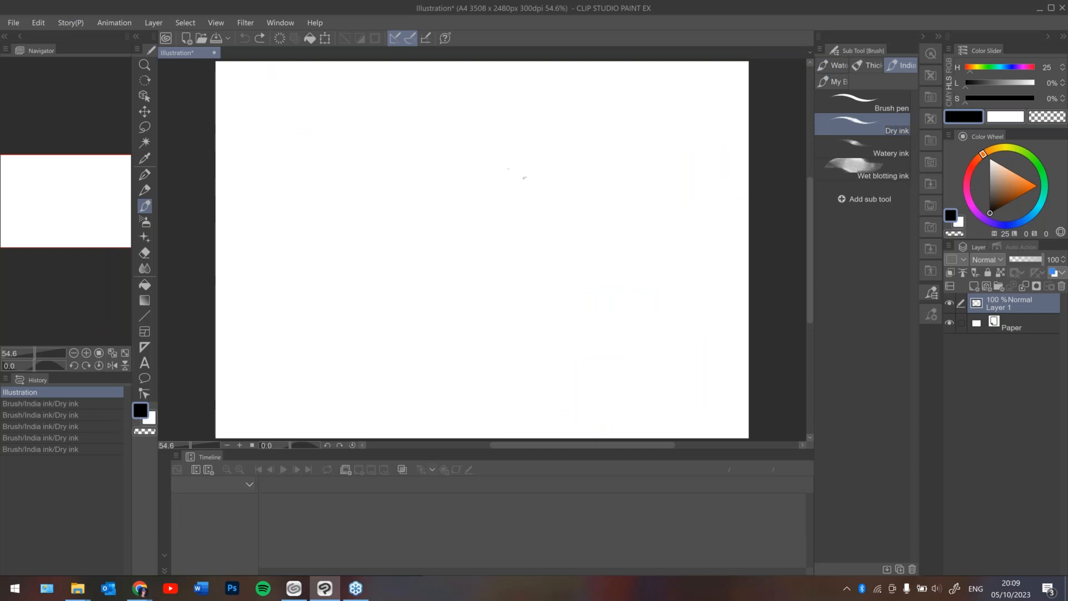
Try a few small Dry ink strokes just above the canvas centre and undo each of them.
mouse_move(484, 164)
left_mouse_down()
mouse_move(469, 165)
mouse_move(494, 160)
mouse_move(506, 191)
left_mouse_up()
key("ctrl+z")
key("ctrl+z")
key("ctrl+z")
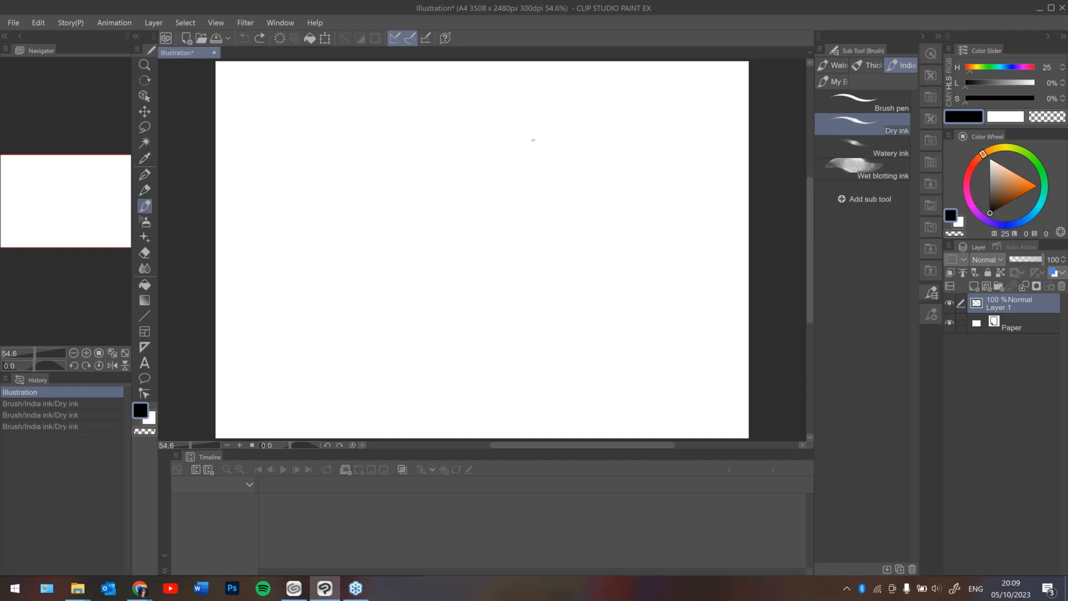
mouse_move(492, 134)
left_mouse_down()
mouse_move(536, 172)
mouse_move(513, 191)
mouse_move(530, 207)
left_mouse_up()
key("ctrl+z")
key("ctrl+z")
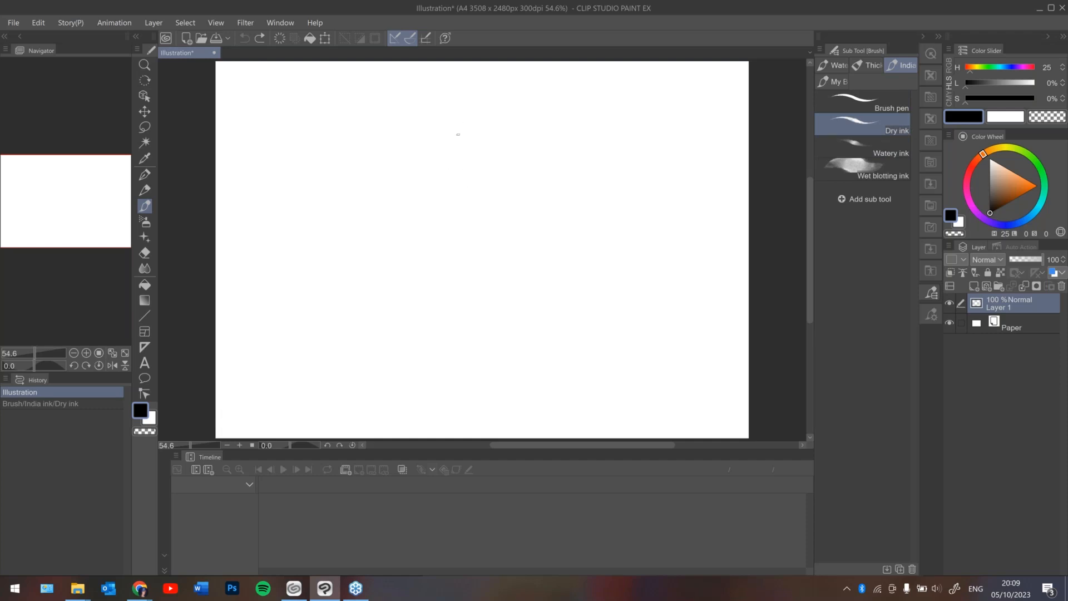
Draw long diagonal test strokes rising across the canvas with the Dry ink brush and undo them all.
left_click_drag(261, 331, 408, 186)
key("ctrl+z")
left_click_drag(346, 245, 409, 201)
left_click_drag(539, 191, 656, 133)
key("ctrl+z")
key("ctrl+z")
key("ctrl+z")
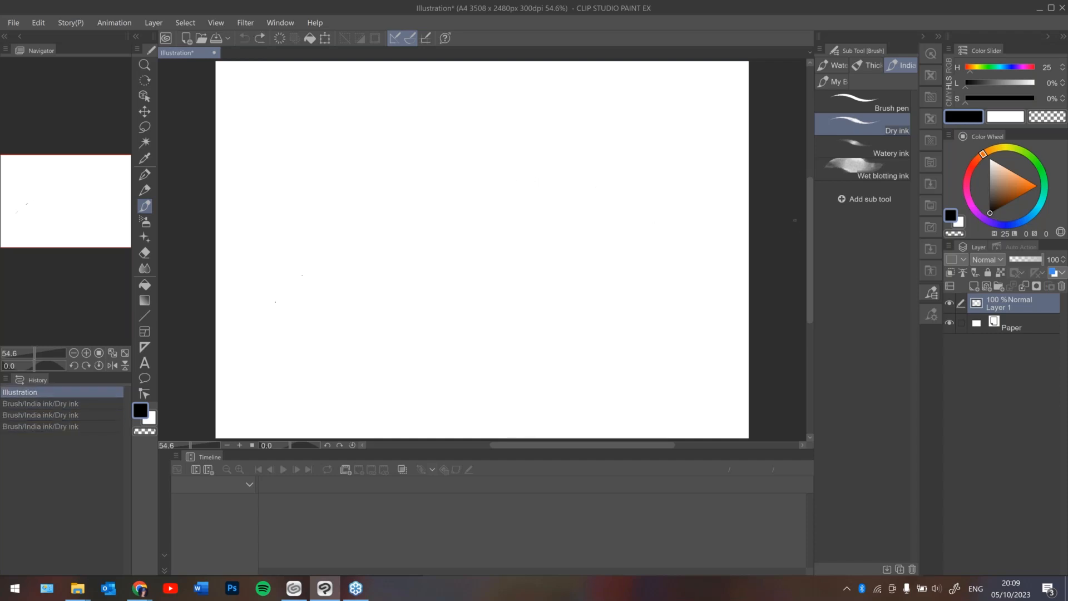
left_click_drag(207, 362, 294, 282)
key("ctrl+z")
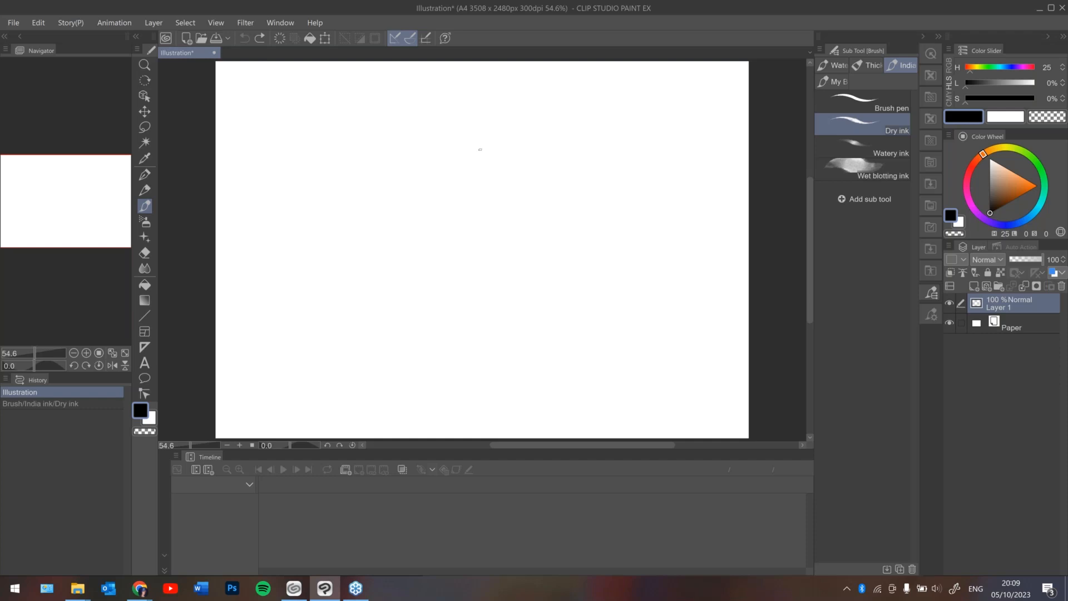
Sketch a head circle with curved centre and brow guidelines above the canvas centre, try a jaw line and undo it.
left_click_drag(500, 136, 489, 163)
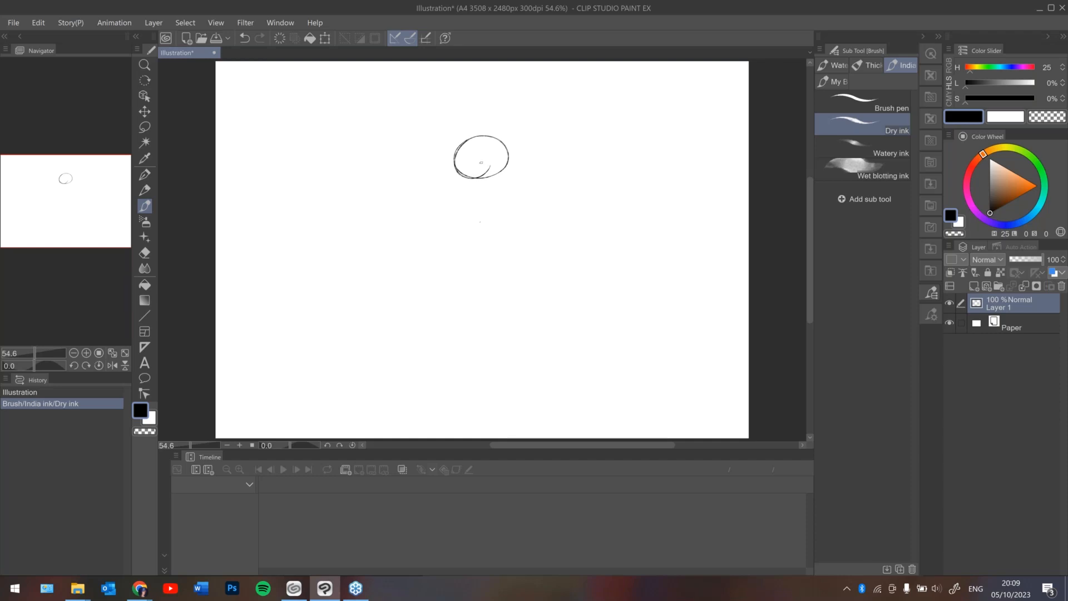
left_click_drag(475, 137, 484, 231)
mouse_move(450, 176)
left_mouse_down()
mouse_move(508, 166)
mouse_move(484, 209)
left_mouse_up()
key("ctrl+z")
mouse_move(503, 174)
left_mouse_down()
mouse_move(502, 194)
mouse_move(480, 208)
left_mouse_up()
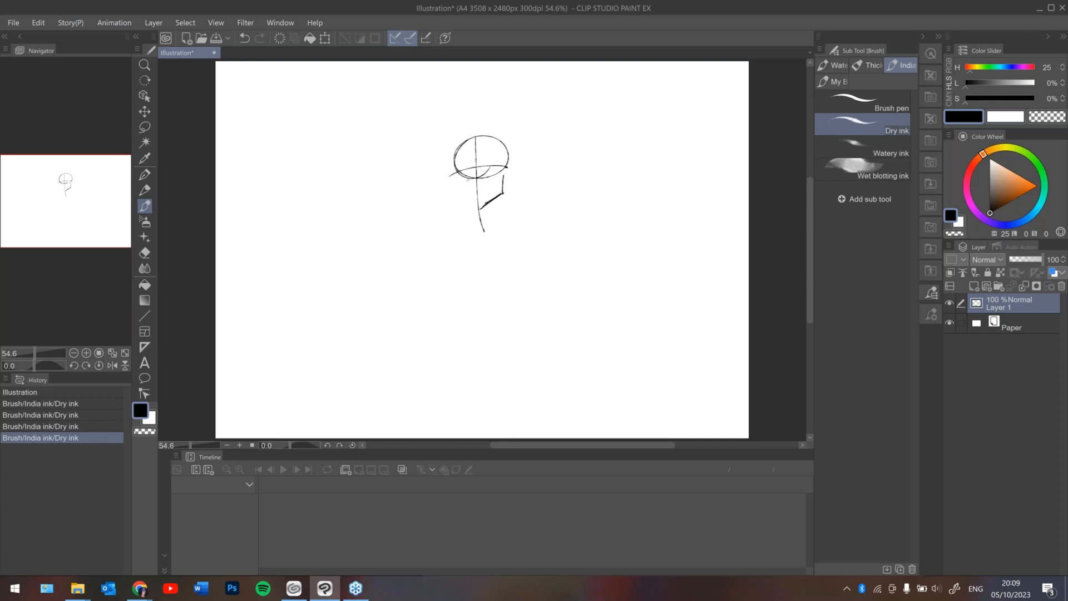
key("ctrl+z")
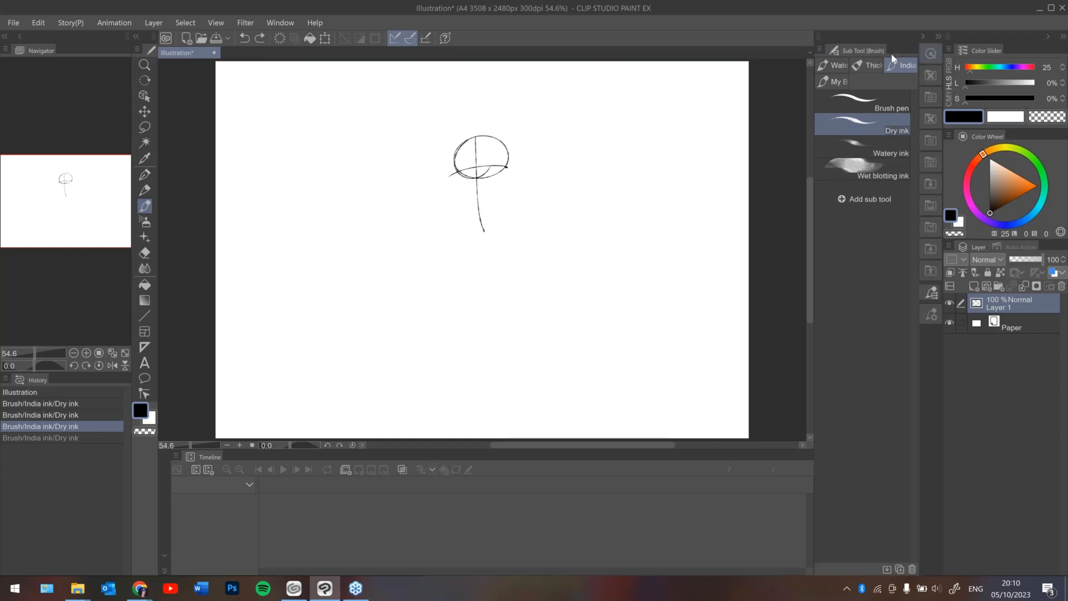
Try redrawing the jaw line below the head circle, and undo the whole head sketch.
mouse_move(505, 169)
left_mouse_down()
mouse_move(489, 205)
mouse_move(505, 189)
mouse_move(483, 204)
mouse_move(496, 196)
left_mouse_up()
key("ctrl+z")
key("ctrl+z")
left_click(476, 199)
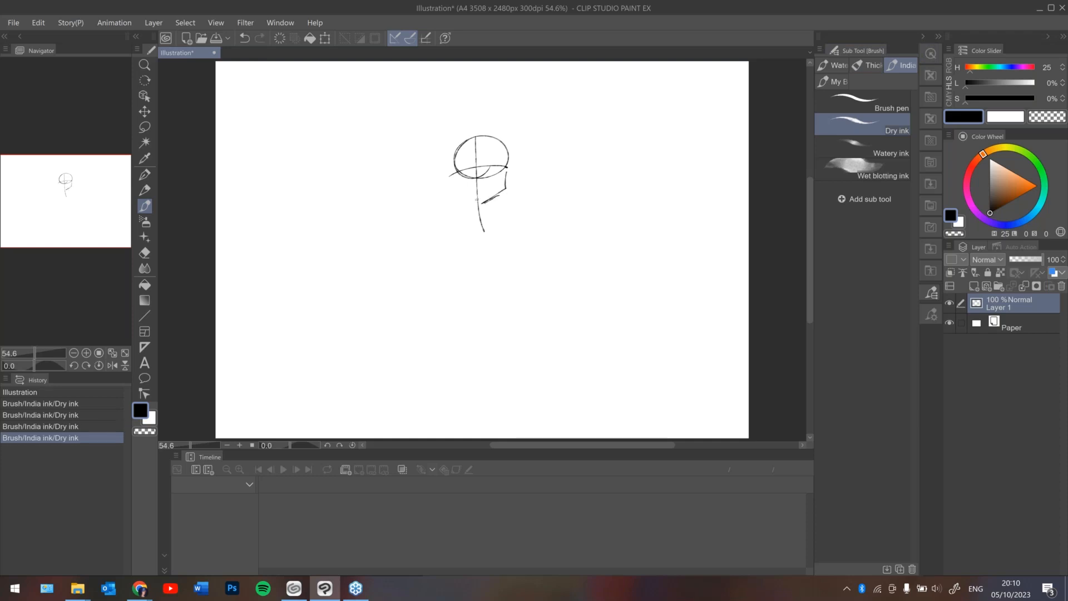
key("ctrl+z")
key("ctrl+z")
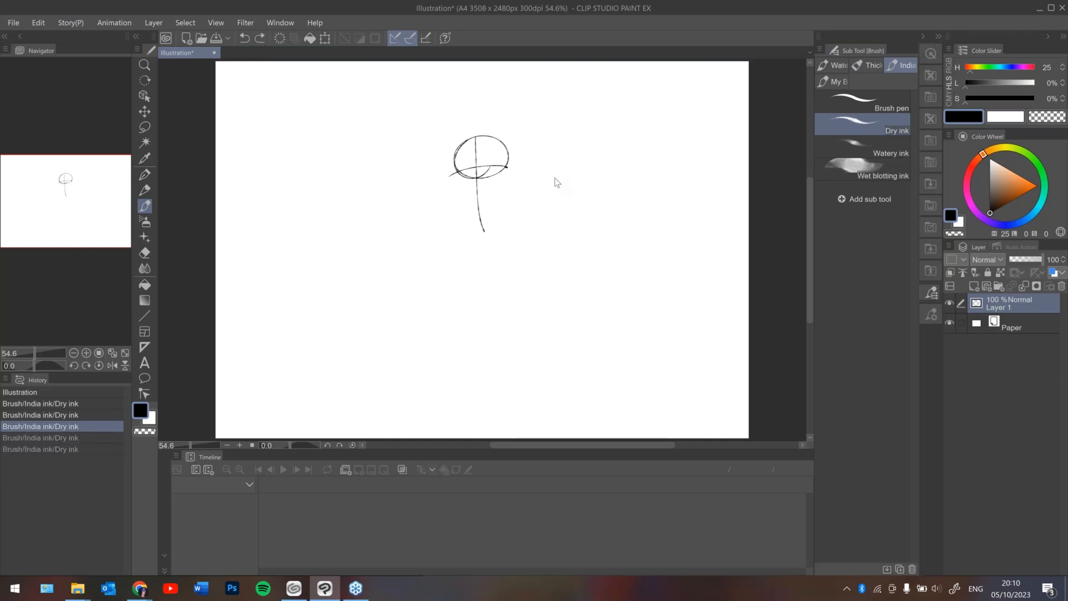
key("ctrl+z")
key("ctrl+z")
key("ctrl+z")
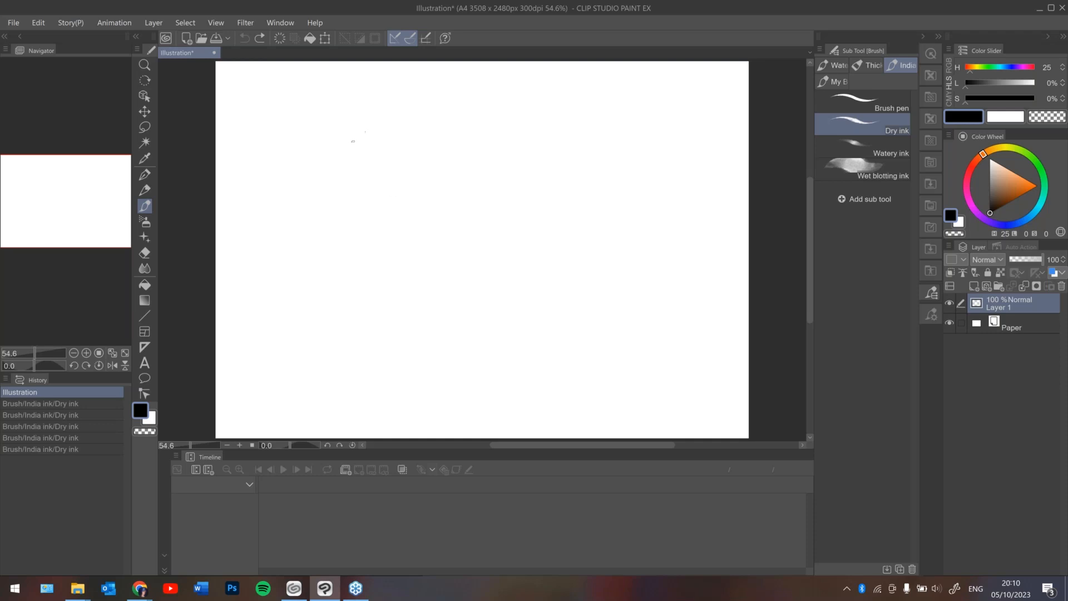
Try short Dry ink strokes in the upper-left area of the canvas and undo each of them.
mouse_move(337, 141)
left_mouse_down()
mouse_move(332, 177)
mouse_move(344, 168)
mouse_move(324, 150)
mouse_move(338, 141)
left_mouse_up()
key("ctrl+z")
key("ctrl+z")
key("ctrl+z")
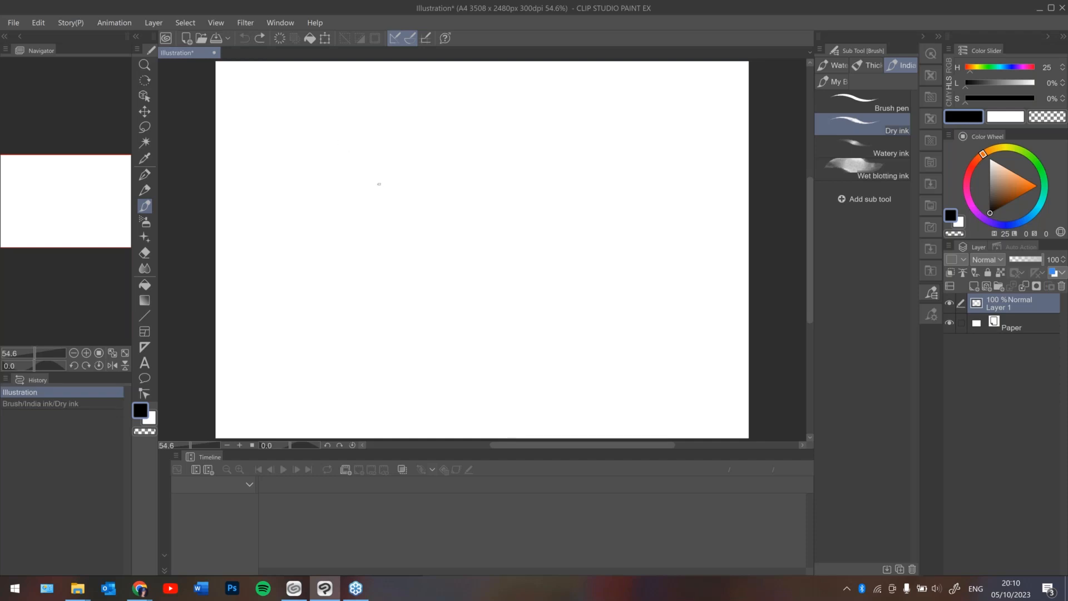
left_click_drag(301, 228, 339, 182)
key("ctrl+z")
left_click_drag(367, 148, 364, 165)
left_click_drag(368, 157, 367, 185)
key("ctrl+z")
key("ctrl+z")
key("ctrl+z")
mouse_move(366, 143)
left_mouse_down()
mouse_move(388, 209)
mouse_move(372, 137)
mouse_move(413, 140)
mouse_move(415, 154)
mouse_move(385, 169)
mouse_move(405, 205)
mouse_move(397, 212)
mouse_move(357, 179)
mouse_move(364, 141)
mouse_move(383, 115)
mouse_move(428, 117)
mouse_move(438, 148)
mouse_move(381, 168)
mouse_move(403, 212)
left_mouse_up()
key("ctrl+z")
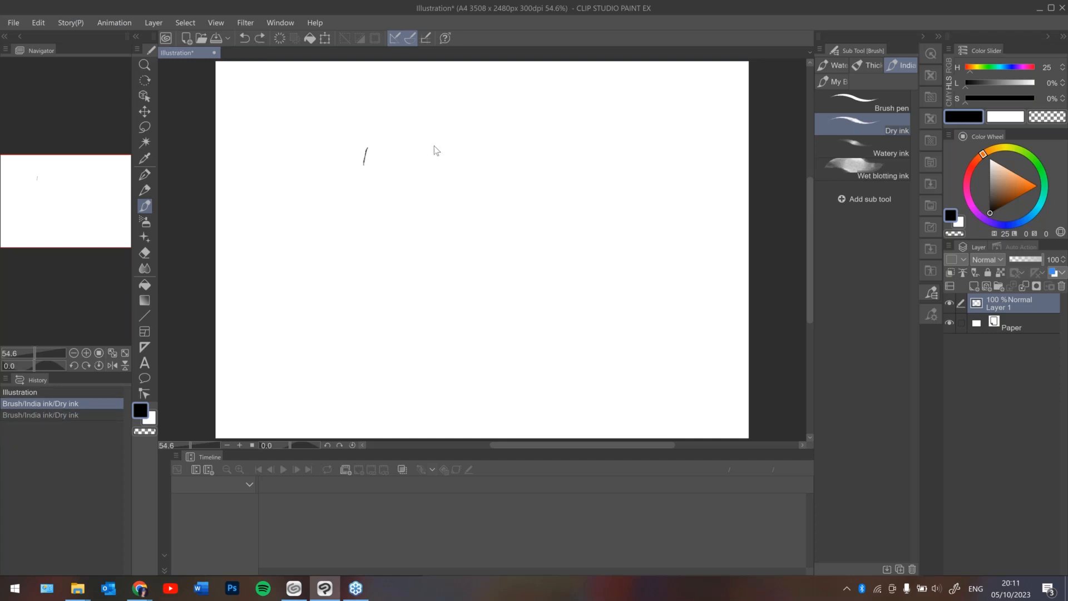
key("ctrl+z")
left_click_drag(338, 135, 368, 136)
key("ctrl+z")
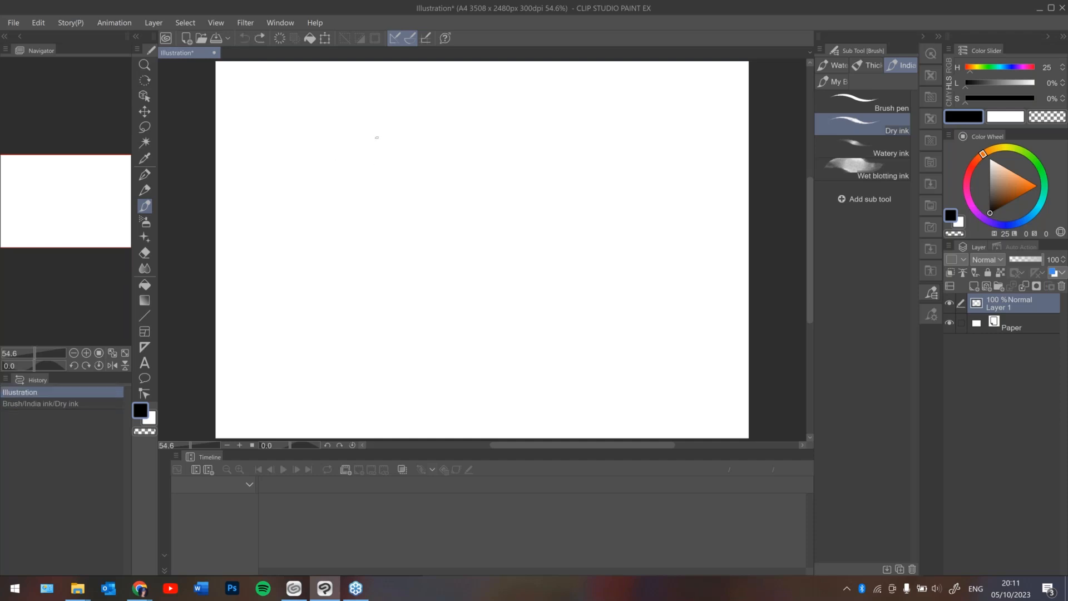
Switch to the Pinterest browser window, return to the Drawing Tips board and examine the anatomy references further down.
left_click(140, 588)
left_click(212, 535)
left_click(142, 587)
left_click(204, 534)
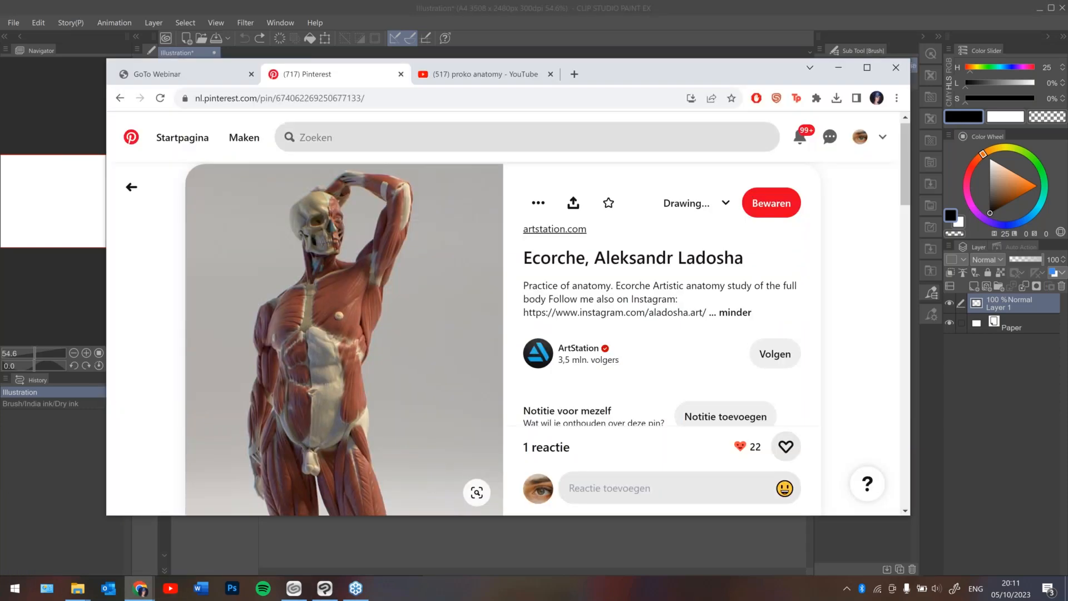
left_click(132, 187)
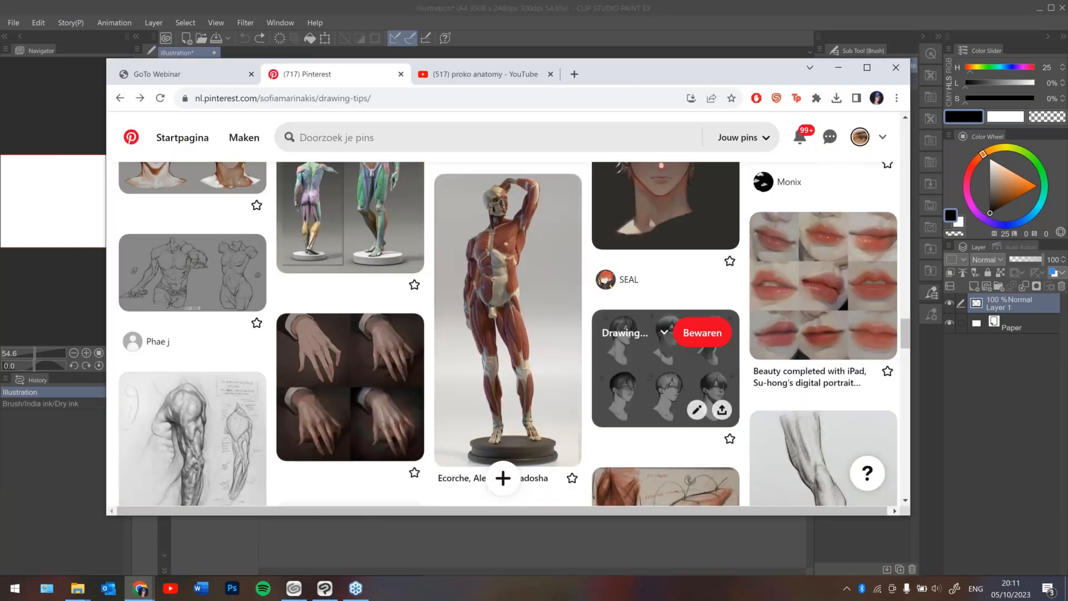
scroll(508, 250, "down", 4)
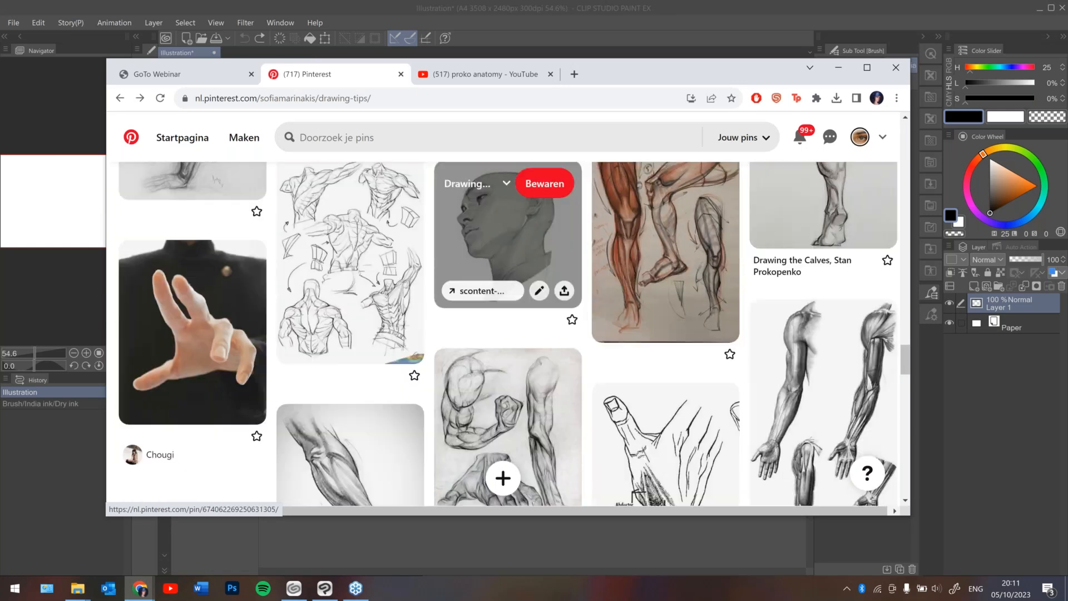
scroll(570, 318, "down", 8)
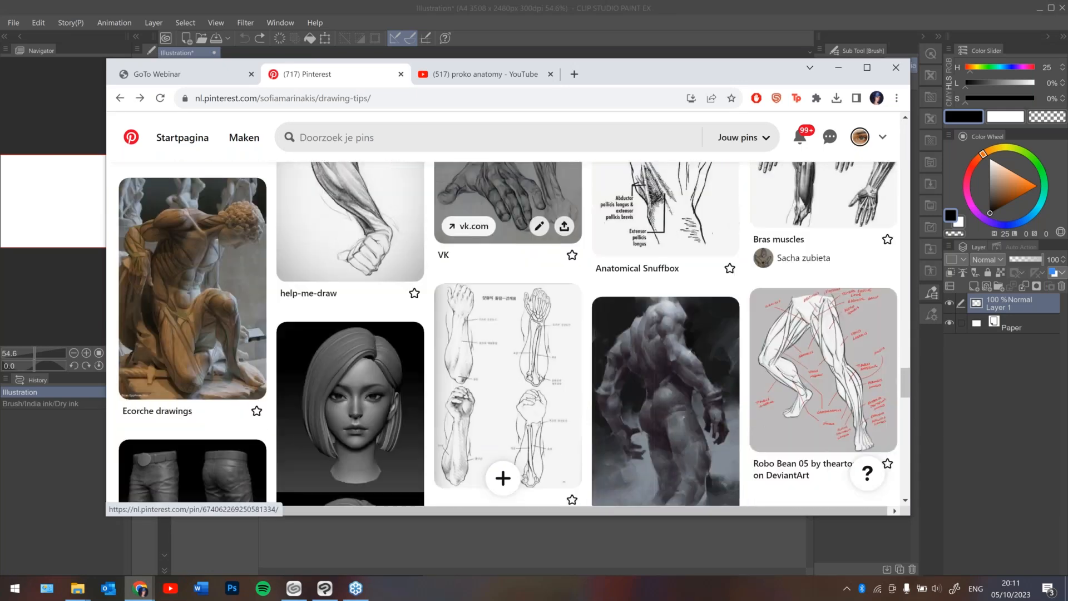
scroll(569, 318, "down", 12)
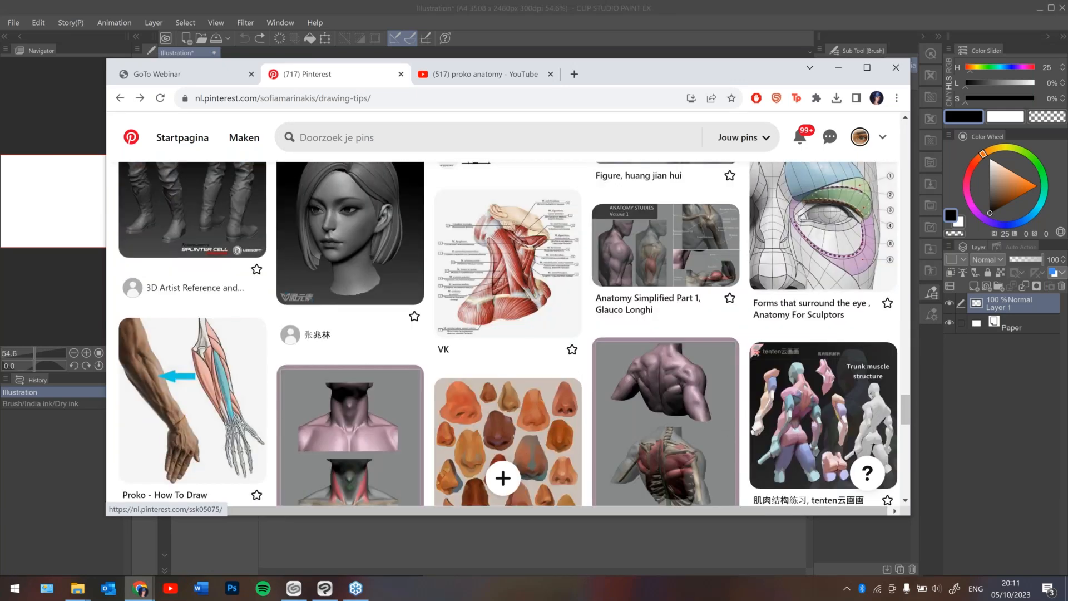
scroll(351, 306, "down", 3)
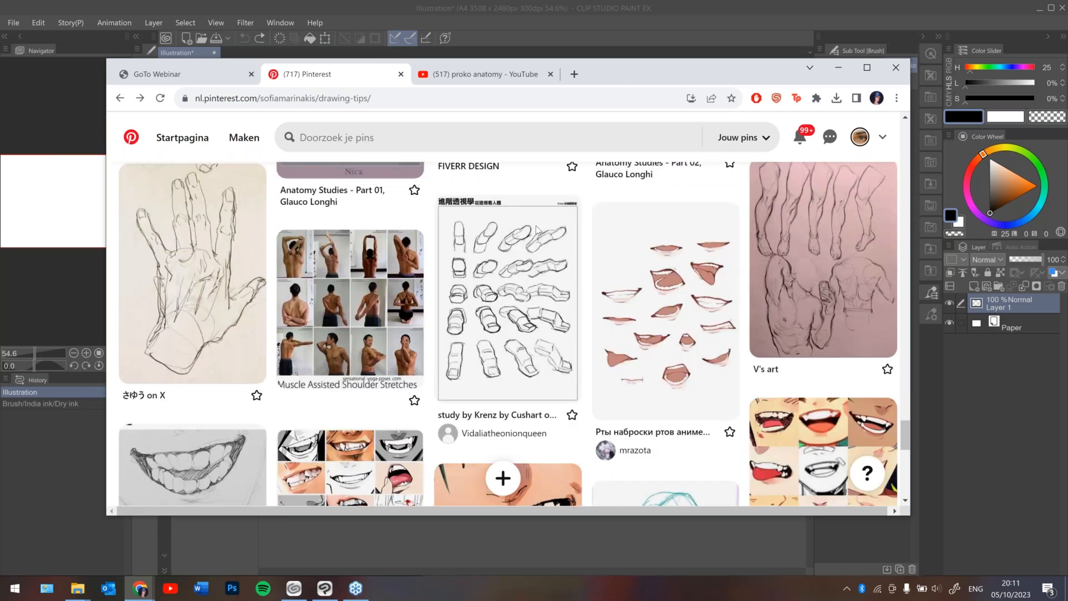
Open the Muscle Assisted Shoulder Stretches pin and examine its back and arm poses and the related pins below.
left_click(351, 306)
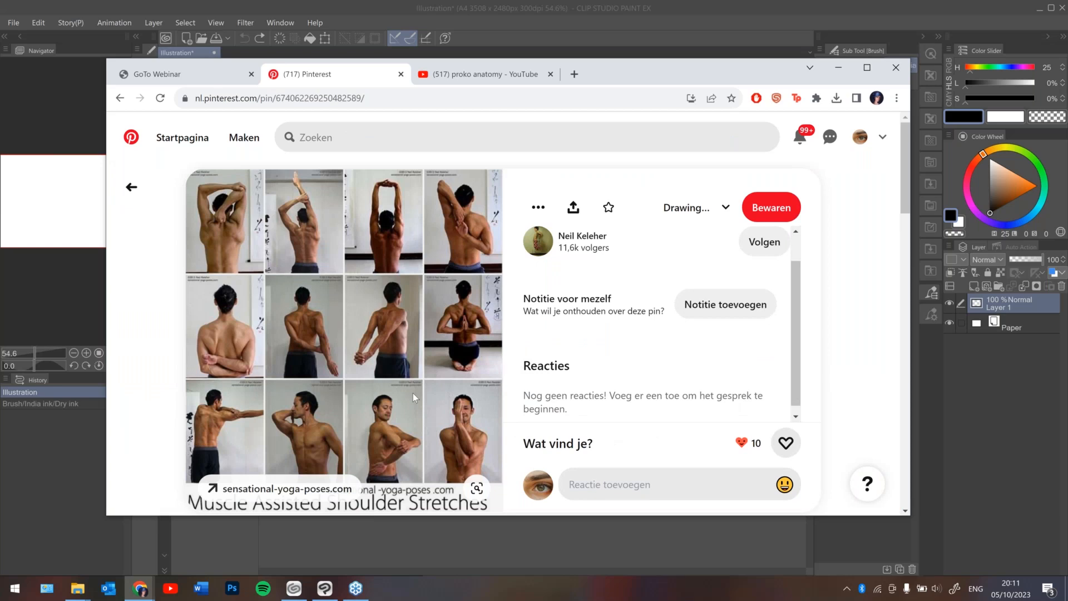
scroll(412, 393, "down", 1)
scroll(453, 273, "up", 1)
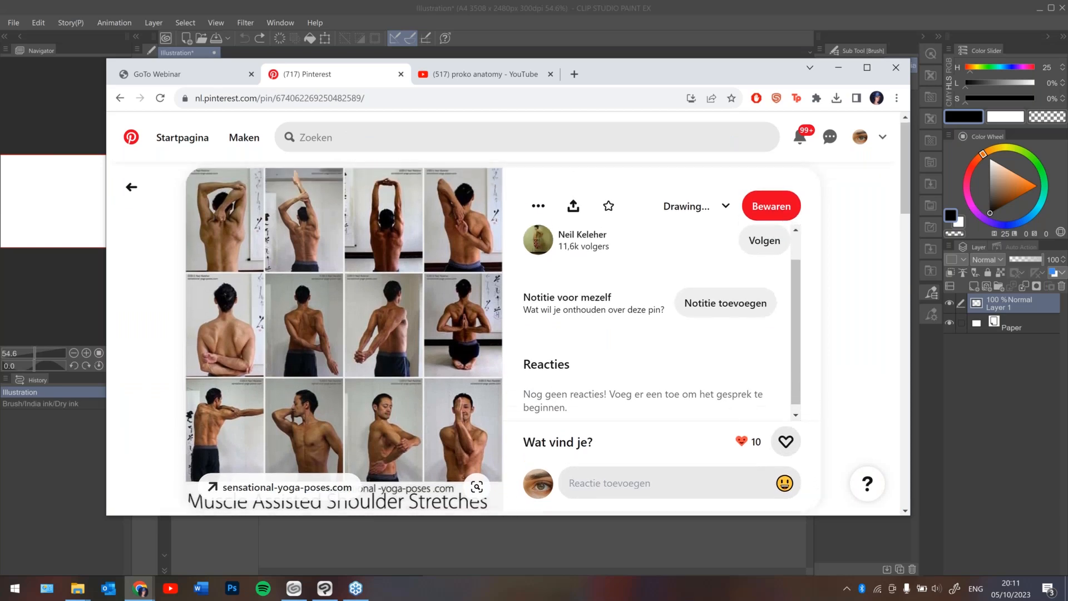
scroll(503, 334, "down", 5)
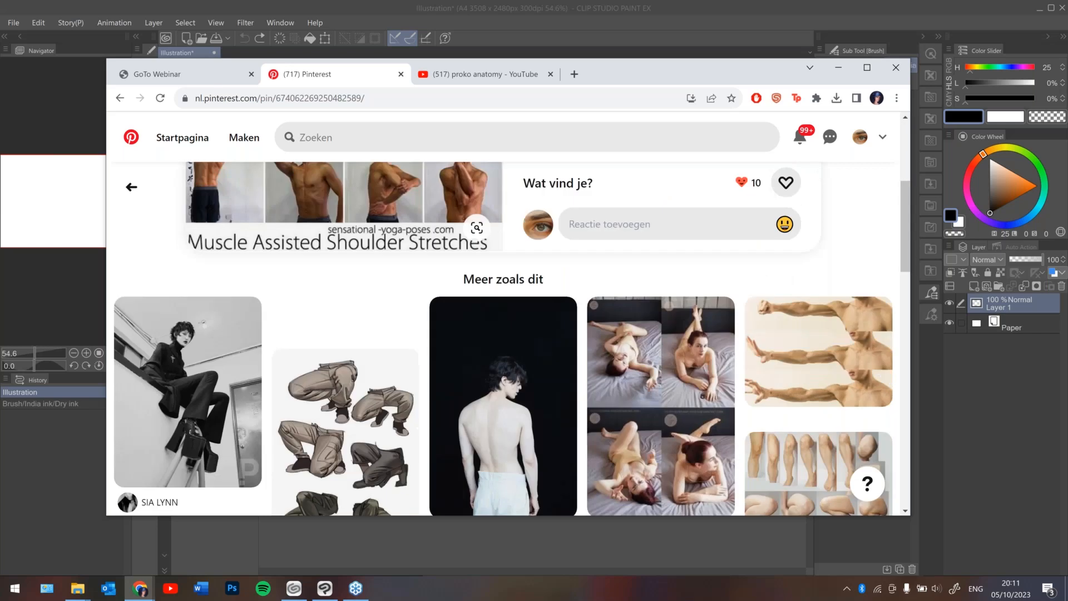
scroll(504, 334, "down", 2)
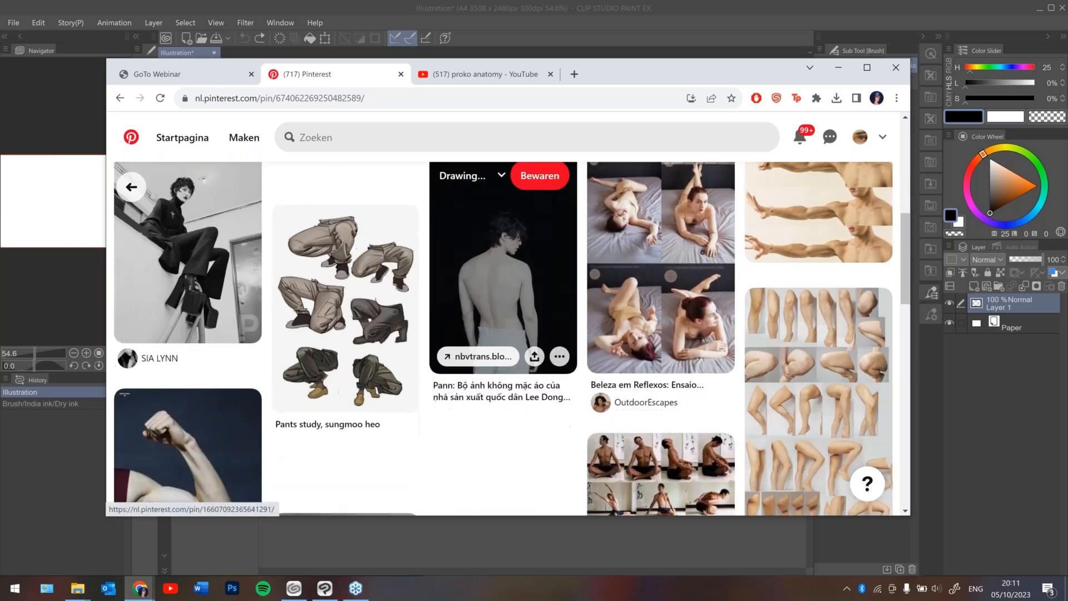
scroll(503, 289, "down", 3)
scroll(503, 289, "up", 2)
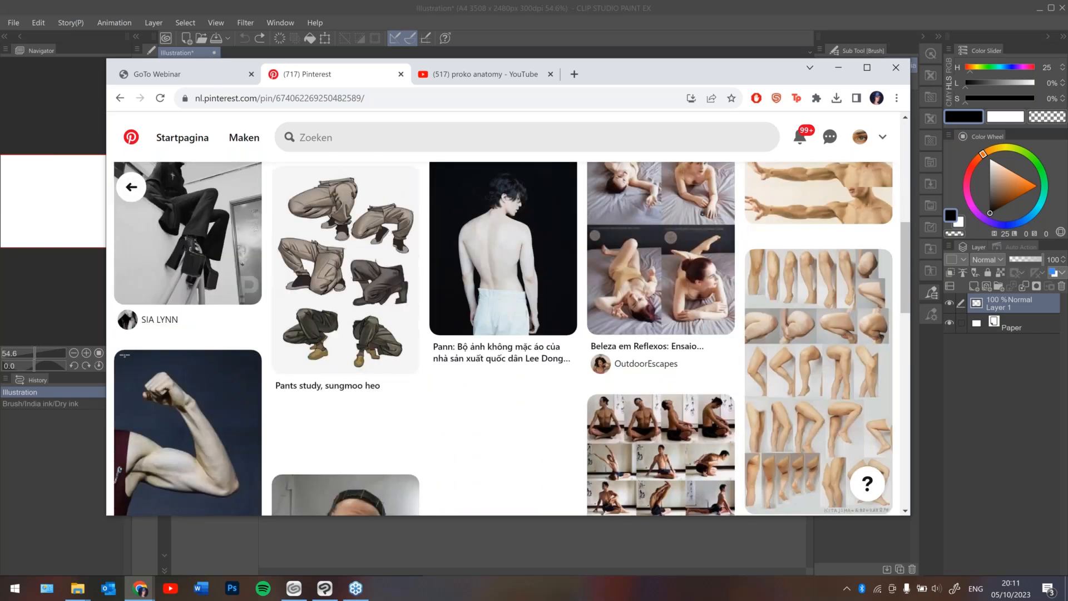
Open the related pin with four reclining poses, examine them all and return to Clip Studio Paint.
left_click(660, 312)
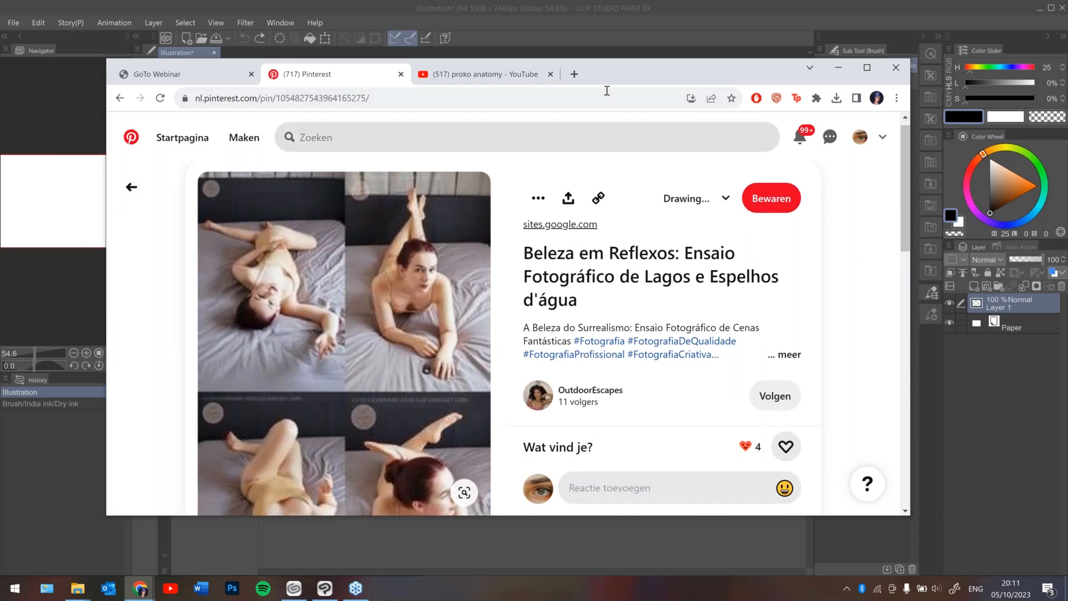
scroll(503, 333, "down", 1)
scroll(344, 334, "down", 3)
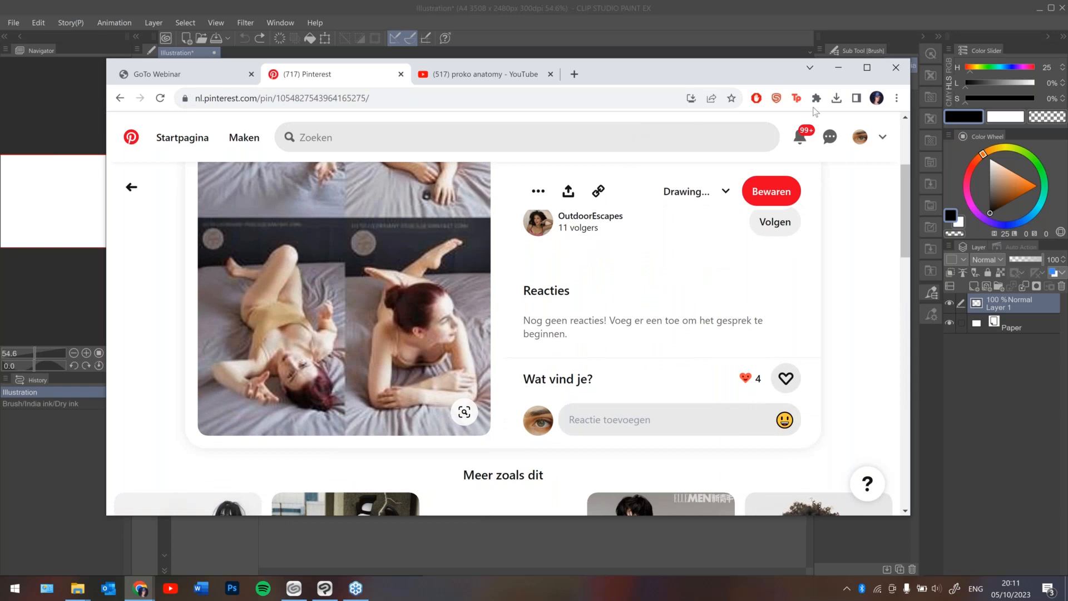
left_click(839, 68)
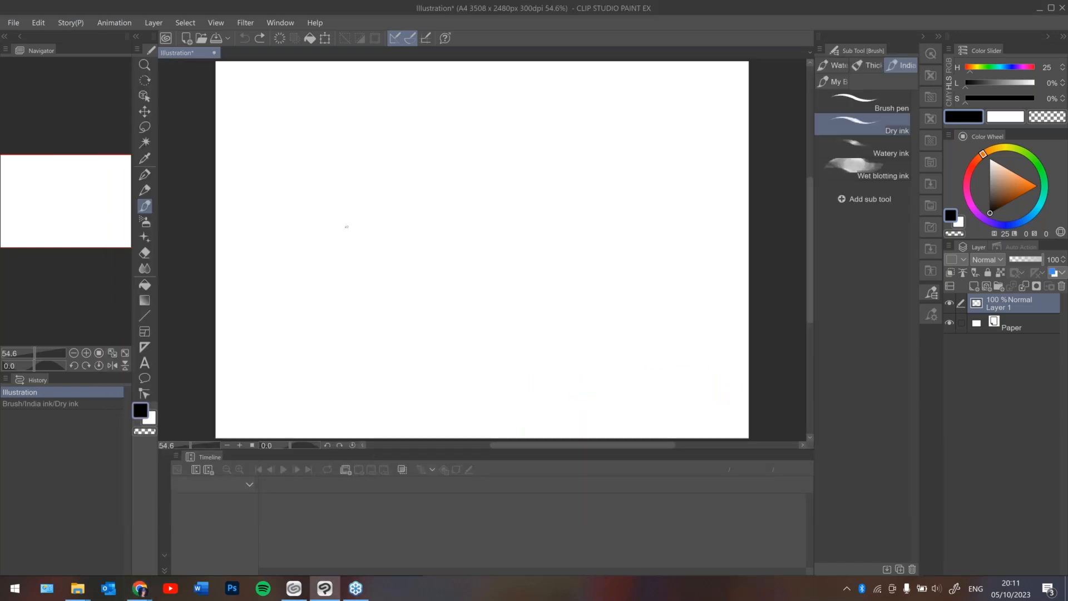
Try a few loose Dry ink strokes in the left half of the canvas and undo them.
mouse_move(339, 272)
left_mouse_down()
mouse_move(333, 300)
mouse_move(370, 328)
left_mouse_up()
key("ctrl+z")
mouse_move(367, 126)
left_mouse_down()
mouse_move(341, 165)
mouse_move(374, 134)
mouse_move(362, 122)
mouse_move(368, 159)
mouse_move(381, 148)
mouse_move(380, 189)
left_mouse_up()
key("ctrl+z")
key("ctrl+z")
key("ctrl+z")
Sketch a small head with face guidelines and jaw, plus the first shoulder and chest lines, in the canvas's upper-left area.
mouse_move(387, 145)
left_mouse_down()
mouse_move(361, 157)
mouse_move(368, 170)
left_mouse_up()
mouse_move(367, 168)
left_mouse_down()
mouse_move(383, 175)
mouse_move(388, 157)
left_mouse_up()
mouse_move(386, 139)
left_mouse_down()
mouse_move(390, 153)
mouse_move(359, 157)
mouse_move(337, 186)
mouse_move(356, 209)
left_mouse_up()
mouse_move(397, 165)
left_mouse_down()
mouse_move(407, 180)
mouse_move(373, 203)
left_mouse_up()
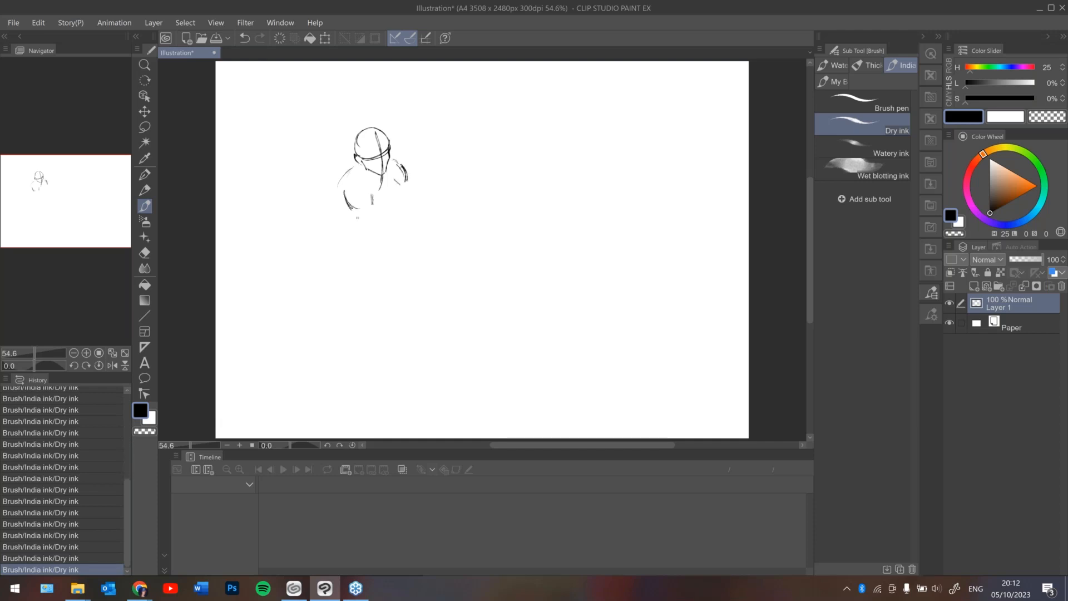
Add the waist lines and a long curved back contour sweeping down into the underside of the thigh.
mouse_move(354, 223)
left_mouse_down()
mouse_move(363, 234)
mouse_move(377, 228)
left_mouse_up()
left_click_drag(335, 198, 344, 244)
left_click_drag(337, 232, 365, 267)
Draw two arrows pointing down toward the head from either side, and undo them.
left_click_drag(309, 99, 324, 138)
left_click_drag(315, 128, 327, 131)
left_click_drag(457, 102, 434, 139)
left_click_drag(434, 139, 449, 130)
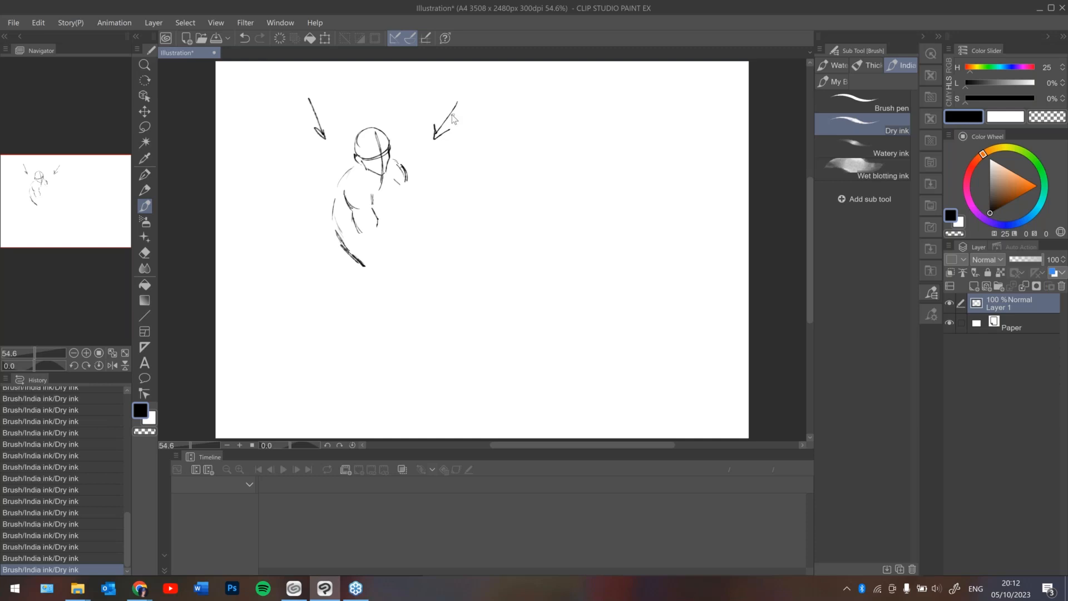
key("ctrl+z")
key("ctrl+z")
key("ctrl+z")
key("ctrl+y")
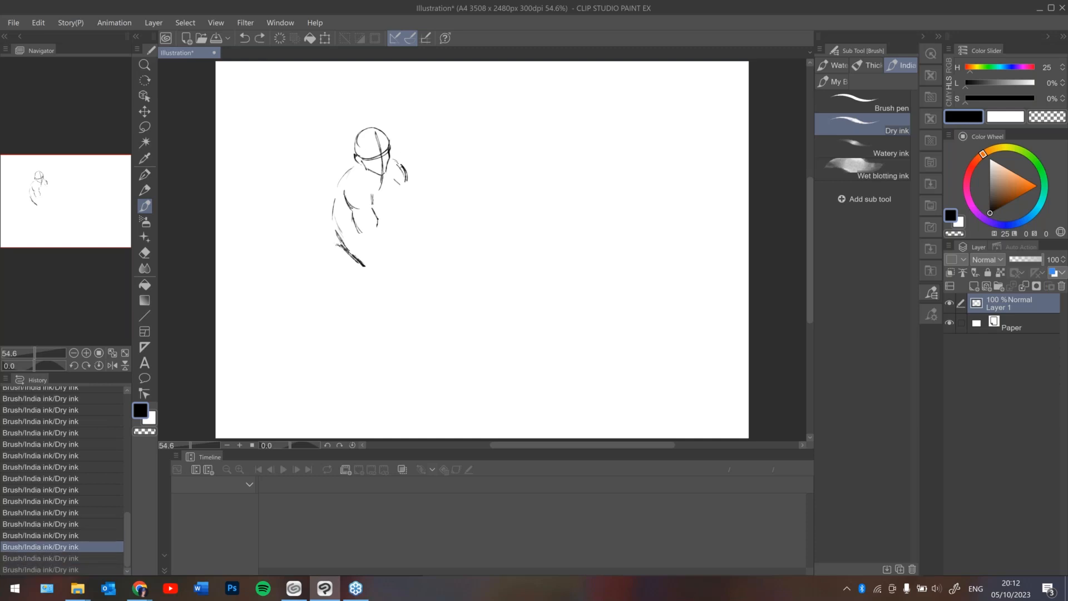
Sketch the tucked foot behind the figure and round off the lowered knee, undoing unsatisfactory strokes.
left_click_drag(337, 245, 344, 274)
key("ctrl+z")
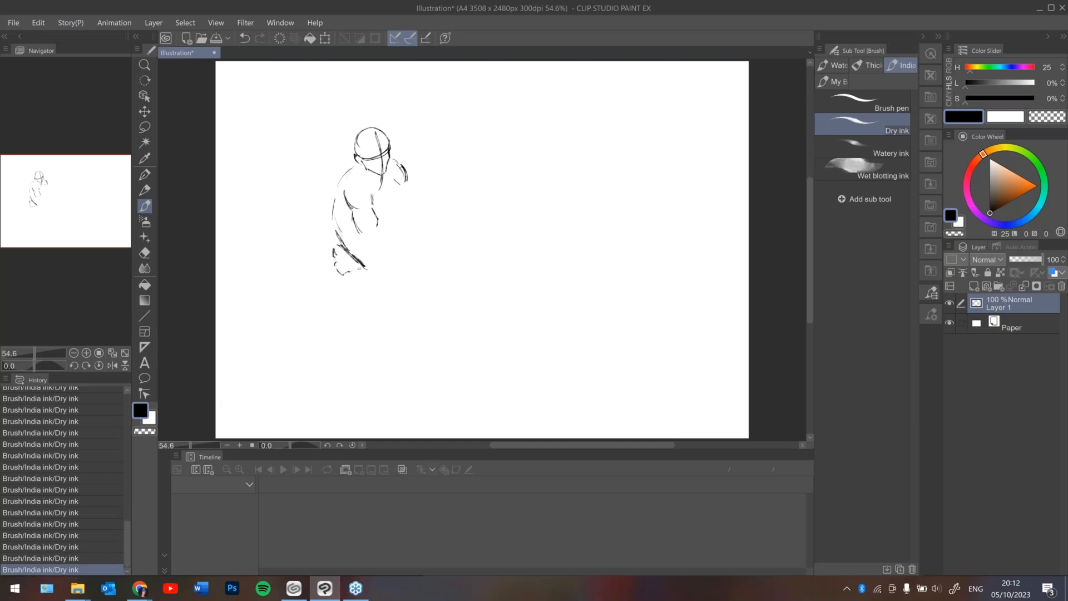
key("ctrl+z")
key("ctrl+z")
mouse_move(343, 275)
left_mouse_down()
mouse_move(345, 265)
mouse_move(370, 269)
left_mouse_up()
mouse_move(369, 268)
left_mouse_down()
mouse_move(382, 271)
mouse_move(382, 248)
left_mouse_up()
Sketch the raised thigh and knee in front of the kneeling figure, retrying strokes for the lower leg.
left_click_drag(384, 209, 419, 224)
key("ctrl+z")
key("ctrl+z")
key("ctrl+y")
key("ctrl+y")
mouse_move(382, 207)
left_mouse_down()
mouse_move(419, 225)
mouse_move(408, 244)
left_mouse_up()
key("ctrl+z")
key("ctrl+z")
key("ctrl+z")
key("ctrl+z")
mouse_move(388, 231)
left_mouse_down()
mouse_move(395, 239)
mouse_move(353, 230)
mouse_move(386, 248)
mouse_move(376, 242)
left_mouse_up()
key("ctrl+z")
key("ctrl+z")
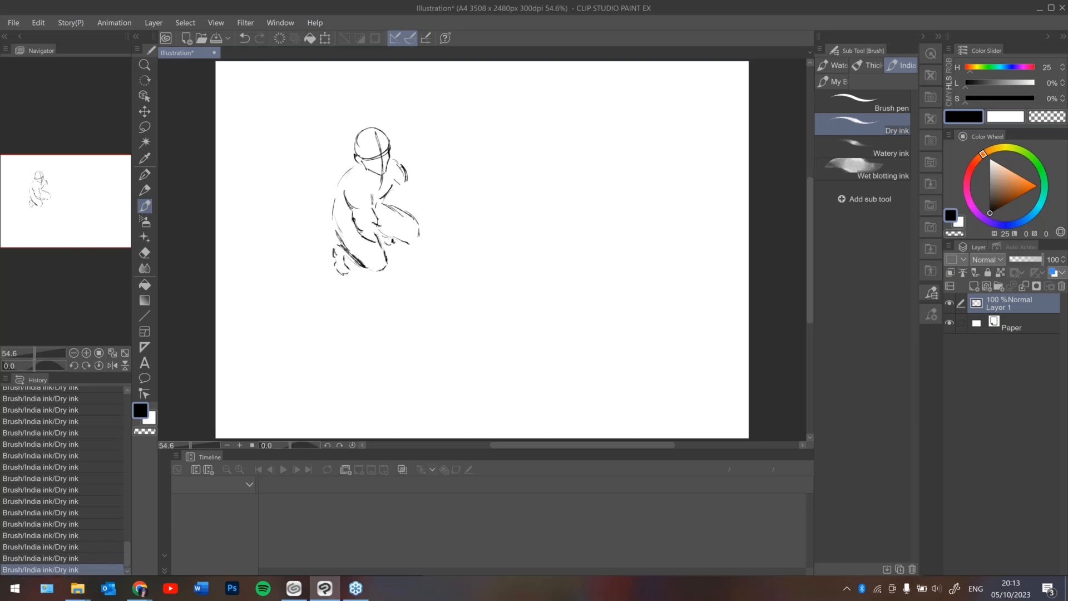
Erase the overlapping lines between the waist and the lowered thigh with the Hard eraser.
key("e")
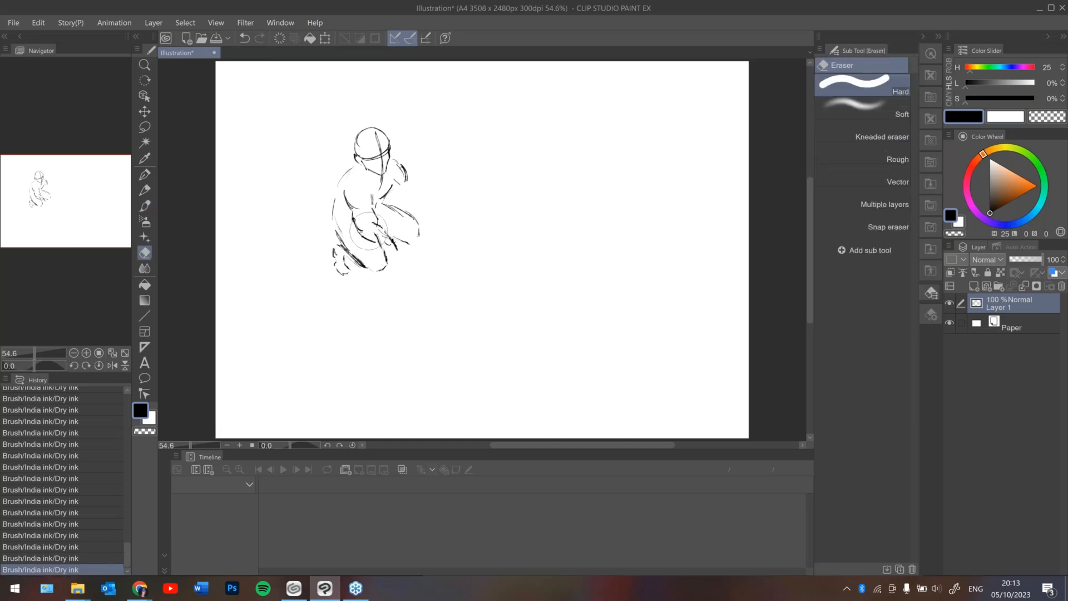
mouse_move(380, 229)
left_mouse_down()
mouse_move(388, 244)
mouse_move(360, 228)
left_mouse_up()
mouse_move(381, 219)
left_mouse_down()
mouse_move(372, 225)
mouse_move(387, 237)
mouse_move(371, 245)
mouse_move(357, 222)
left_mouse_up()
Redraw the lowered thigh's upper contour, the raised leg's inner edge and the belly line with the Dry ink brush.
key("b")
key("ctrl+z")
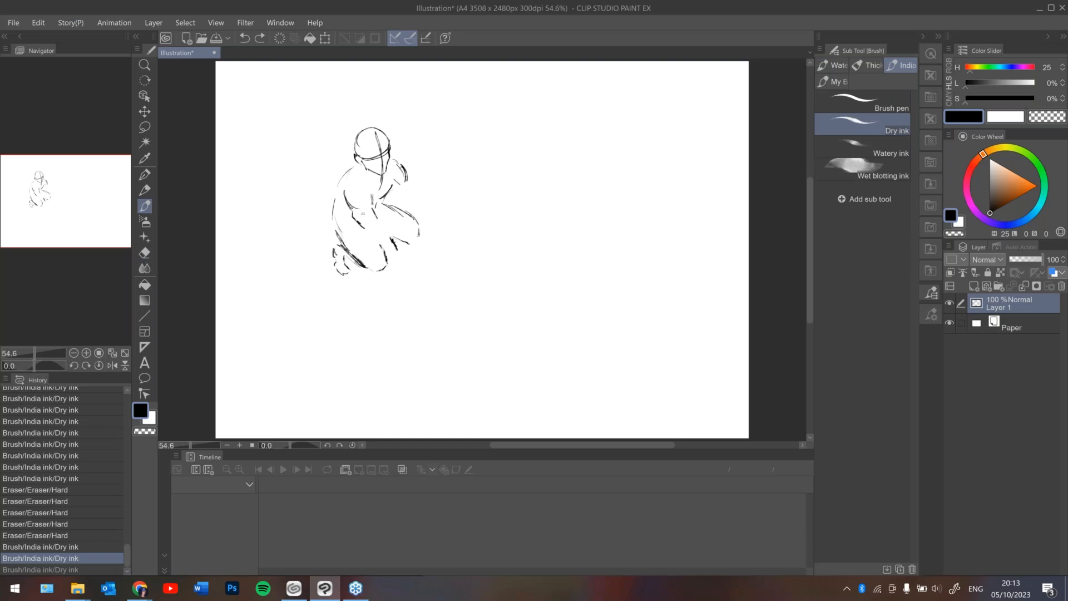
left_click_drag(363, 228, 372, 235)
key("ctrl+z")
left_click_drag(372, 235, 379, 241)
mouse_move(378, 240)
left_mouse_down()
mouse_move(384, 247)
mouse_move(385, 230)
left_mouse_up()
left_click_drag(384, 229, 397, 249)
left_click_drag(391, 239, 396, 249)
left_click_drag(393, 243, 396, 251)
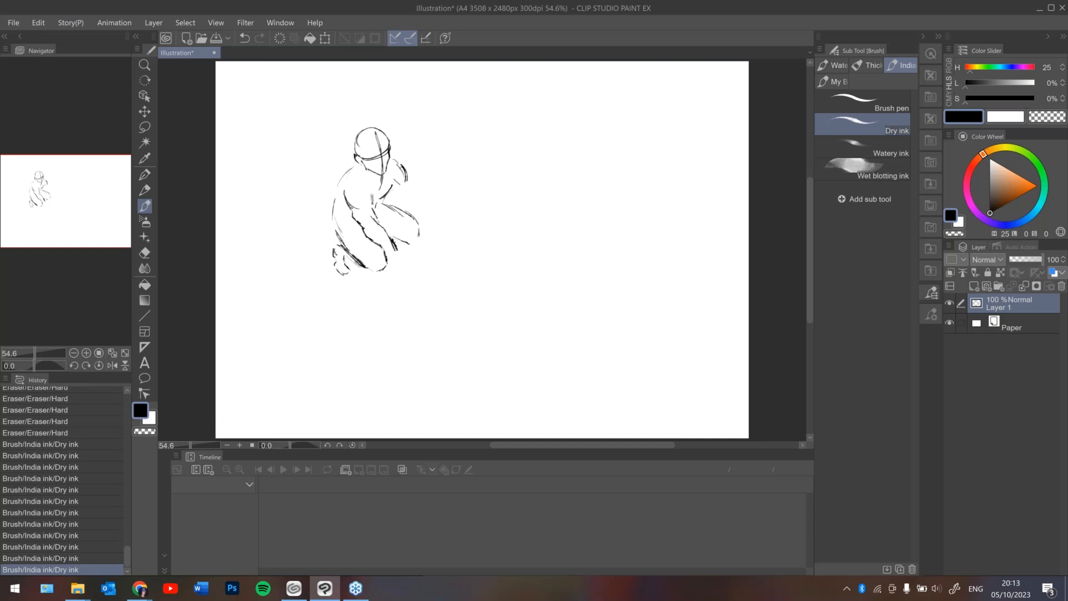
left_click_drag(376, 210, 378, 221)
Discard a long diagonal stroke across the figure and darken the outer curve of its lower back.
mouse_move(390, 114)
left_mouse_down()
mouse_move(443, 262)
mouse_move(301, 201)
left_mouse_up()
key("ctrl+z")
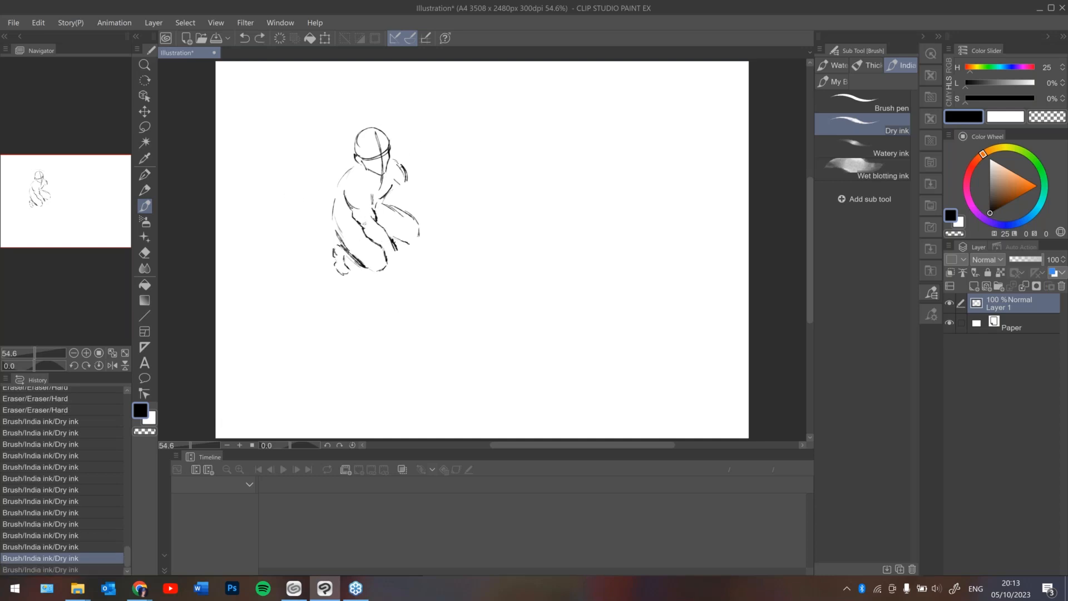
mouse_move(341, 235)
left_mouse_down()
mouse_move(334, 219)
mouse_move(336, 232)
left_mouse_up()
key("ctrl+z")
left_click_drag(334, 211, 334, 222)
left_click_drag(333, 202, 336, 234)
left_click_drag(333, 207, 333, 226)
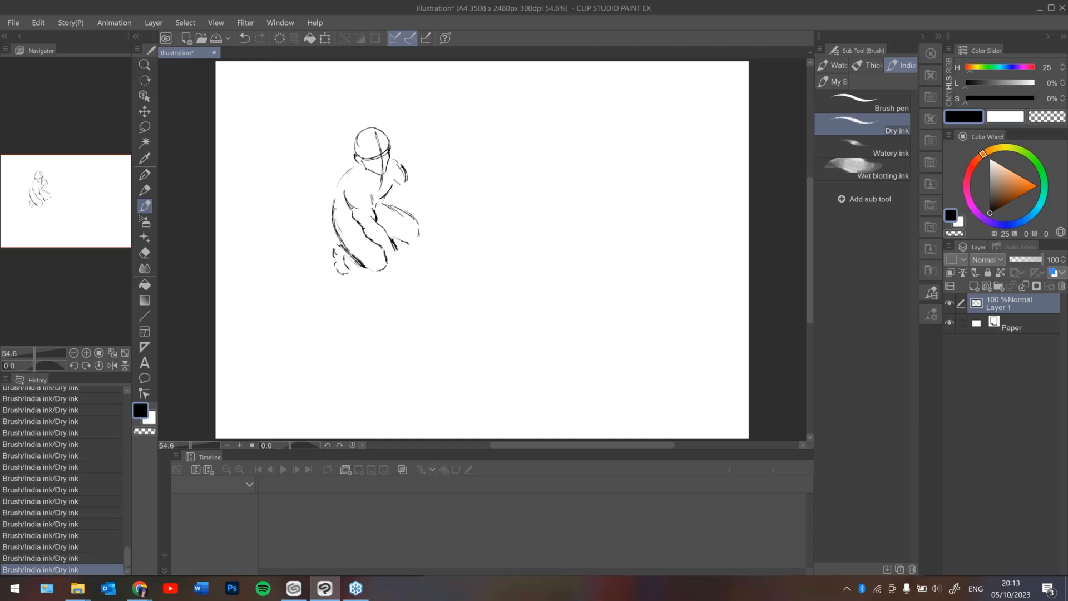
Try a line for the forearm from the front elbow down over the raised knee, and undo it.
key("ctrl+z")
key("ctrl+z")
key("ctrl+y")
key("ctrl+y")
left_click_drag(406, 183, 404, 229)
key("ctrl+z")
key("ctrl+z")
key("ctrl+z")
key("ctrl+z")
Mirror the canvas view horizontally and erase the rough outline of the front shoulder and arm.
key("h")
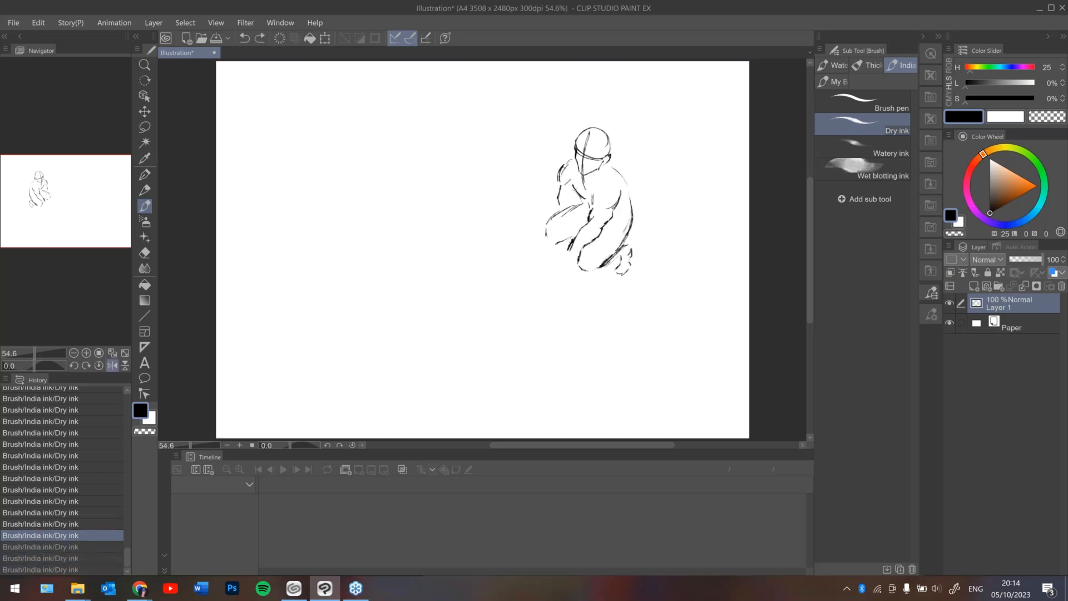
key("e")
left_click_drag(558, 200, 576, 131)
Redraw the front shoulder and upper arm with Dry ink and extend the forearm down over the raised knee.
key("b")
mouse_move(559, 179)
left_mouse_down()
mouse_move(563, 188)
mouse_move(559, 177)
left_mouse_up()
mouse_move(559, 175)
left_mouse_down()
mouse_move(561, 187)
mouse_move(566, 164)
left_mouse_up()
mouse_move(564, 166)
left_mouse_down()
mouse_move(573, 160)
mouse_move(560, 173)
left_mouse_up()
left_click_drag(564, 194, 562, 206)
left_click_drag(562, 207, 560, 222)
left_click_drag(563, 217, 559, 228)
mouse_move(559, 225)
left_mouse_down()
mouse_move(563, 256)
mouse_move(574, 222)
mouse_move(572, 242)
left_mouse_up()
key("ctrl+z")
key("ctrl+z")
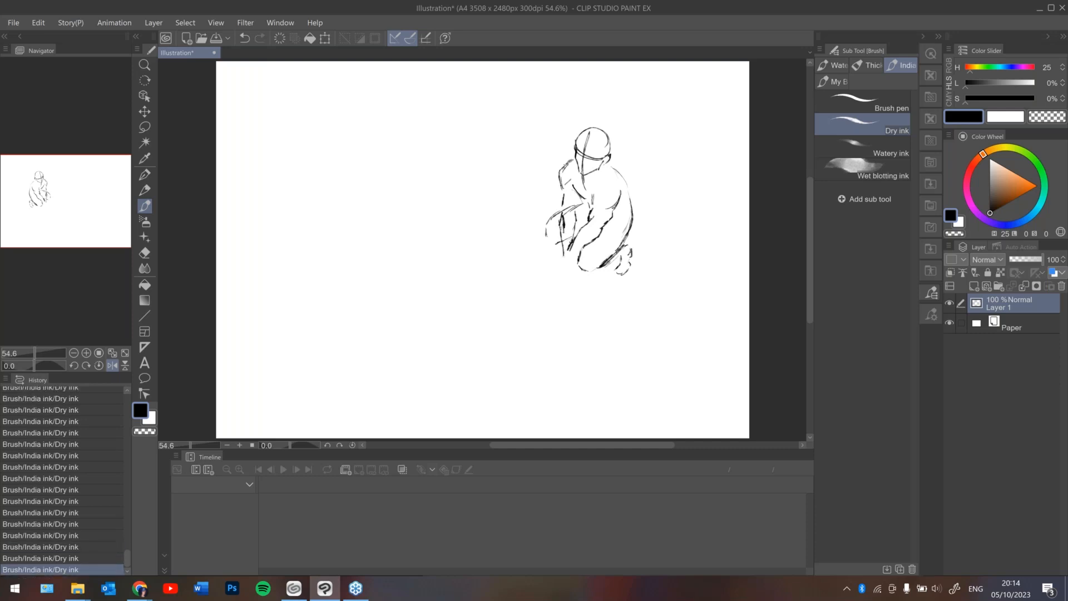
Return the view to its unmirrored orientation and erase the rough lines around the kneeling figure's forearm and knee.
left_click_drag(580, 198, 575, 210)
key("h")
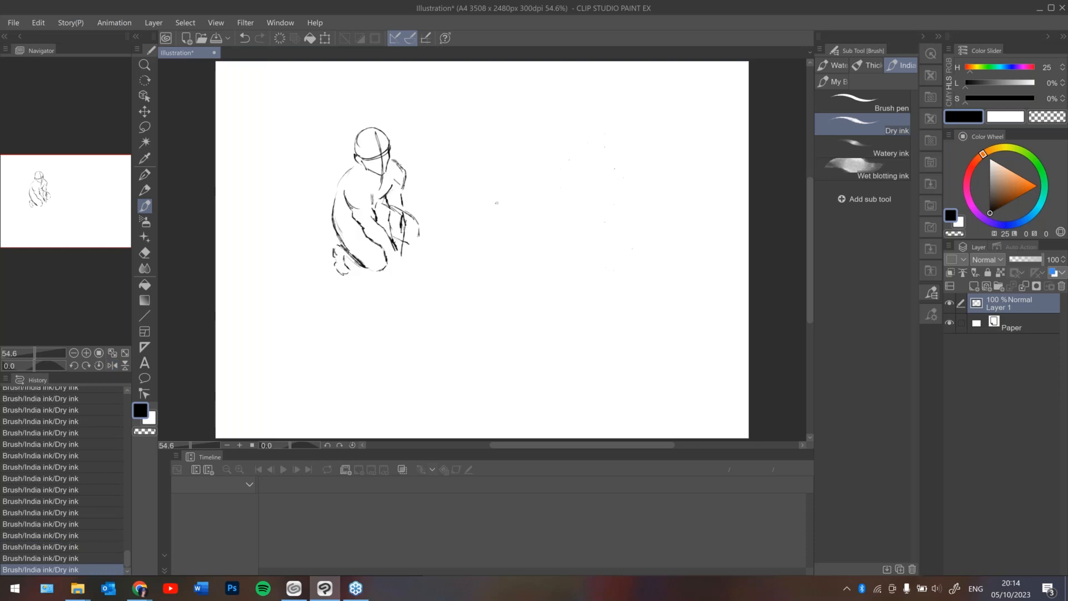
key("e")
left_click_drag(390, 208, 397, 232)
left_click_drag(412, 183, 416, 177)
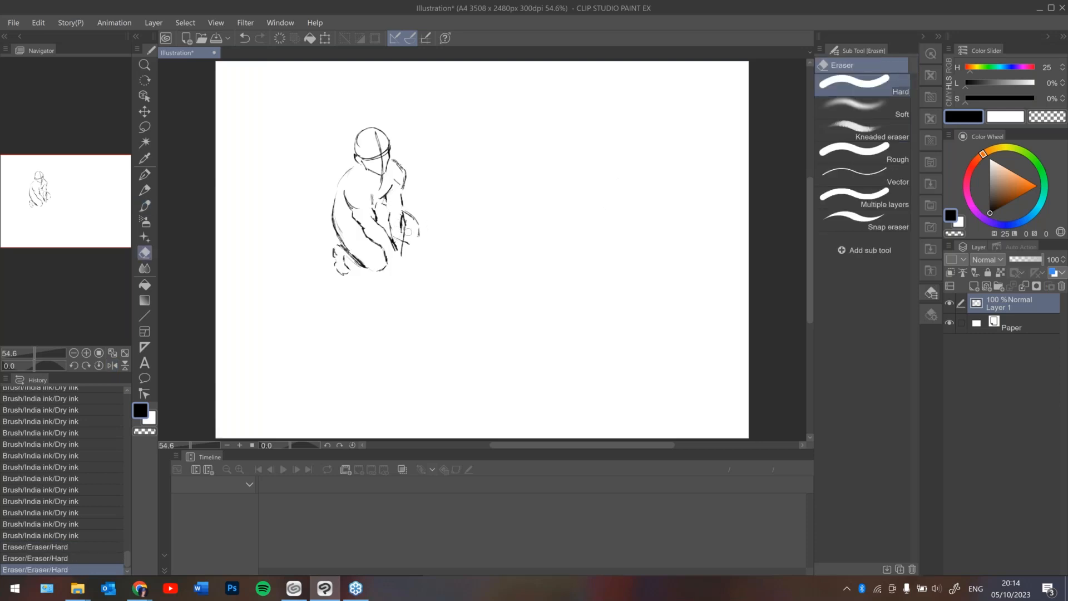
Draw the kneeling figure's hands at the ends of the forearms in front of the knee with Dry ink, redoing unsatisfactory strokes.
key("b")
left_click_drag(393, 246, 385, 271)
left_click_drag(387, 266, 396, 263)
mouse_move(396, 263)
left_mouse_down()
mouse_move(390, 272)
mouse_move(386, 262)
left_mouse_up()
key("ctrl+z")
key("ctrl+z")
left_click_drag(393, 239, 404, 258)
left_click_drag(397, 257, 398, 240)
key("e")
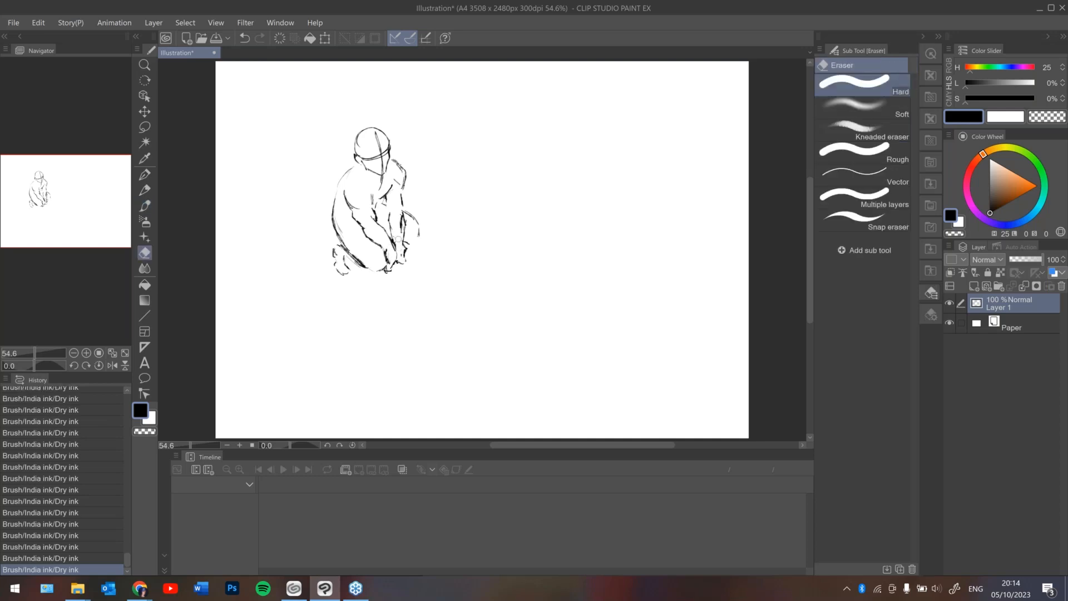
key("ctrl+z")
key("ctrl+y")
Add short Dry ink strokes along the kneeling figure's near arm and shoulder, and check the figure in mirrored view.
key("b")
left_click_drag(347, 225, 360, 225)
left_click_drag(360, 183, 358, 188)
left_click_drag(358, 184, 355, 190)
left_click_drag(361, 184, 372, 202)
left_click_drag(374, 195, 373, 203)
key("h")
key("h")
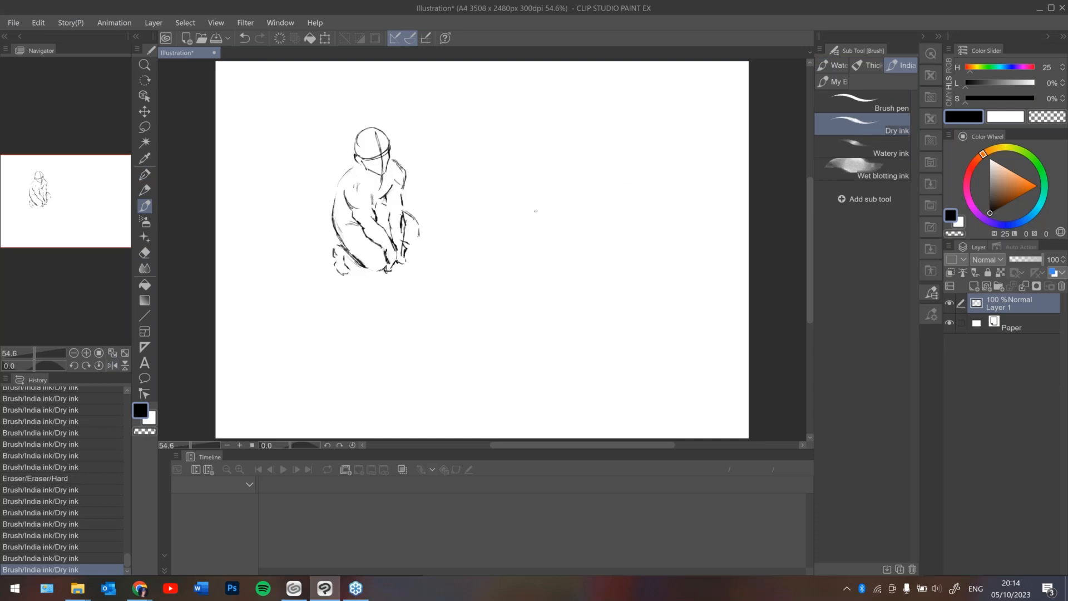
Try long strokes in the empty space beside the kneeling figure and undo them.
mouse_move(529, 199)
left_mouse_down()
mouse_move(496, 145)
mouse_move(559, 222)
mouse_move(518, 265)
left_mouse_up()
key("ctrl+z")
key("ctrl+z")
mouse_move(566, 116)
left_mouse_down()
mouse_move(568, 181)
mouse_move(526, 251)
left_mouse_up()
key("ctrl+z")
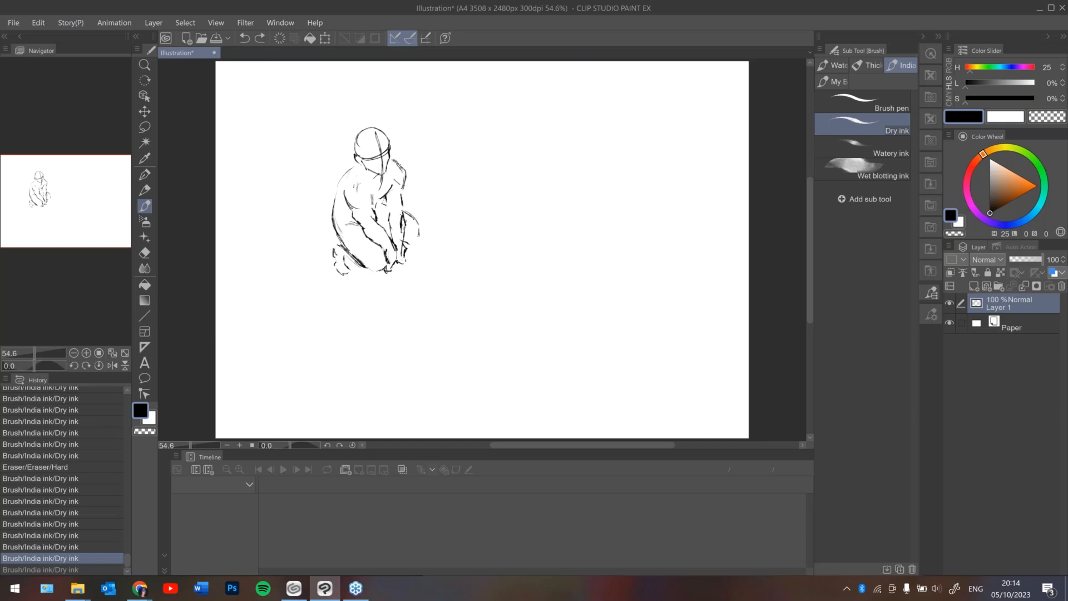
Touch up the line between the kneeling figure's neck and back shoulder, and undo a trial stroke beside the figure.
left_click_drag(362, 165, 351, 168)
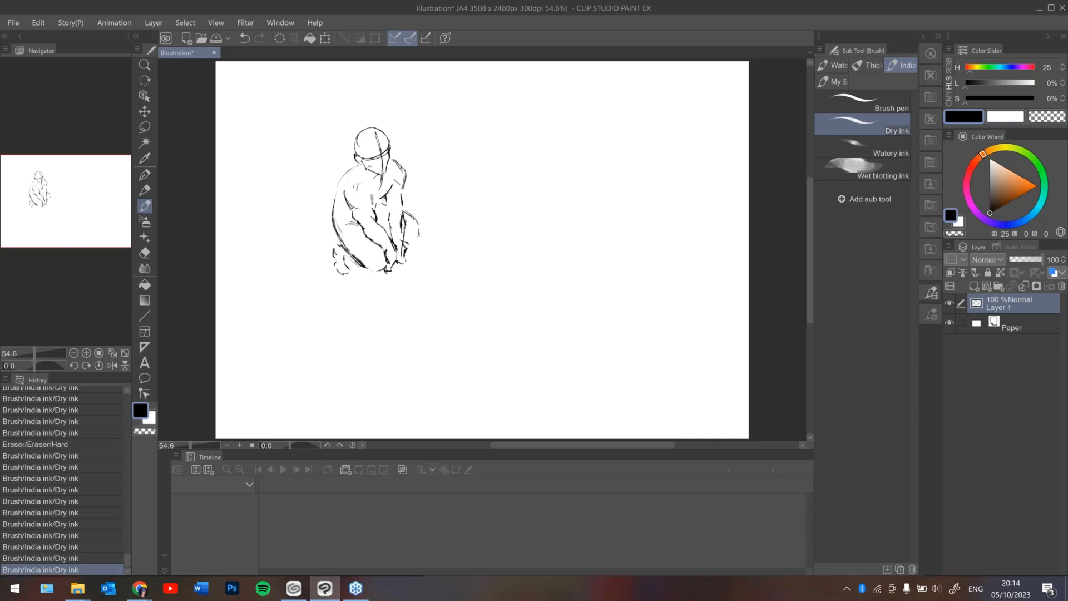
key("ctrl+z")
left_click_drag(572, 120, 563, 190)
key("ctrl+z")
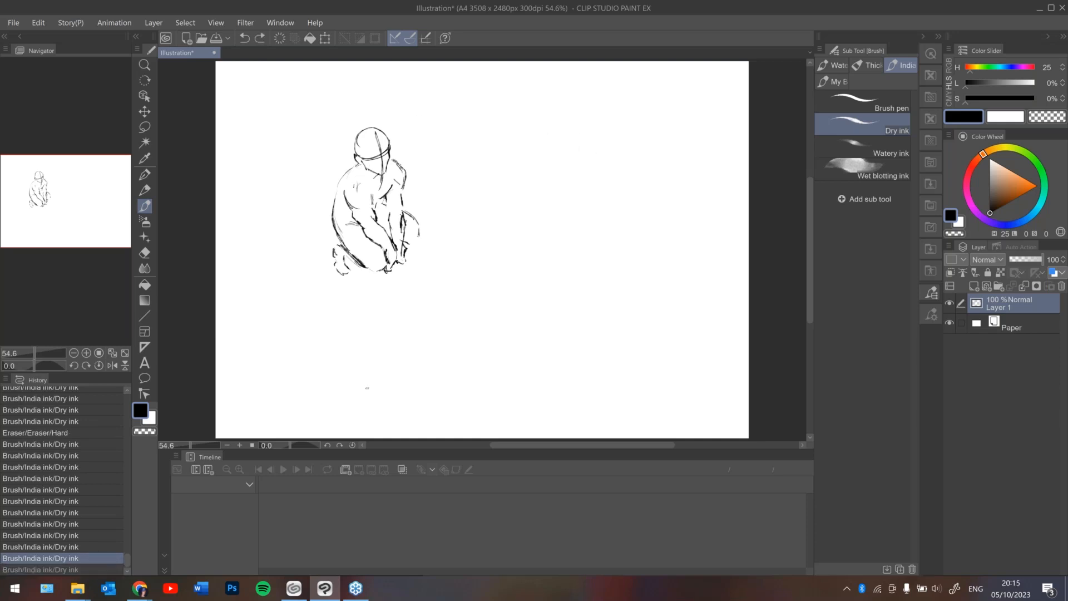
Switch to Pinterest in Chrome and search for "pose reference".
left_click(142, 588)
type("pose reference")
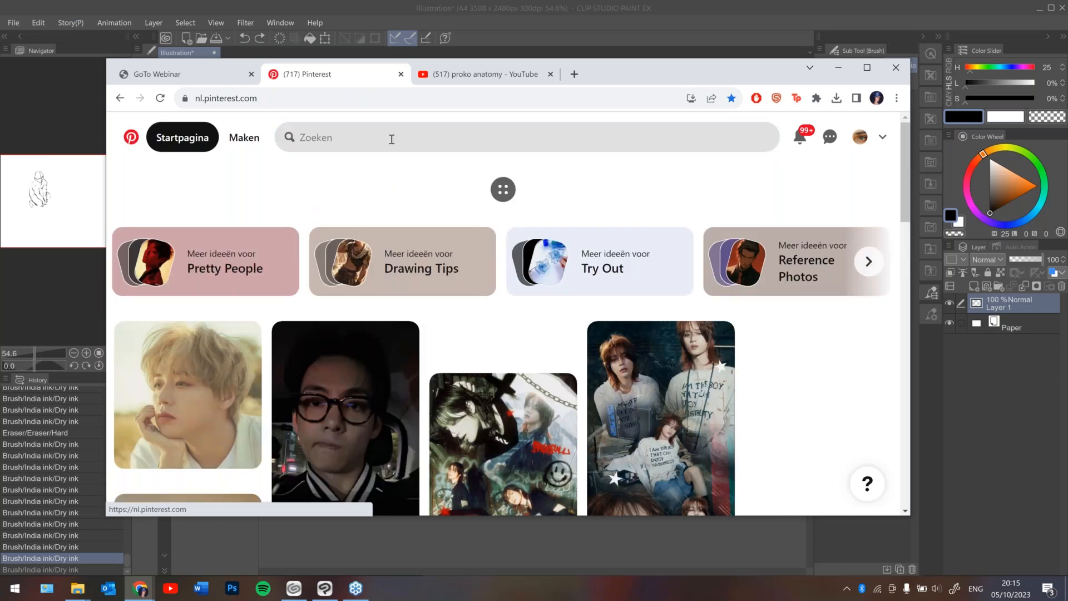
left_click(399, 125)
type("pose reference")
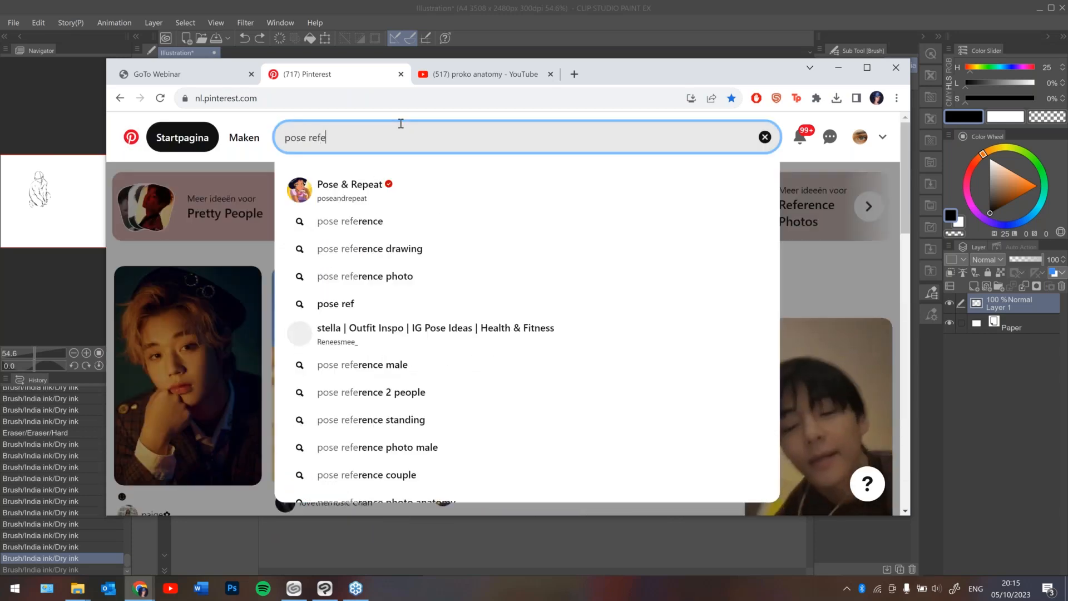
key("Return")
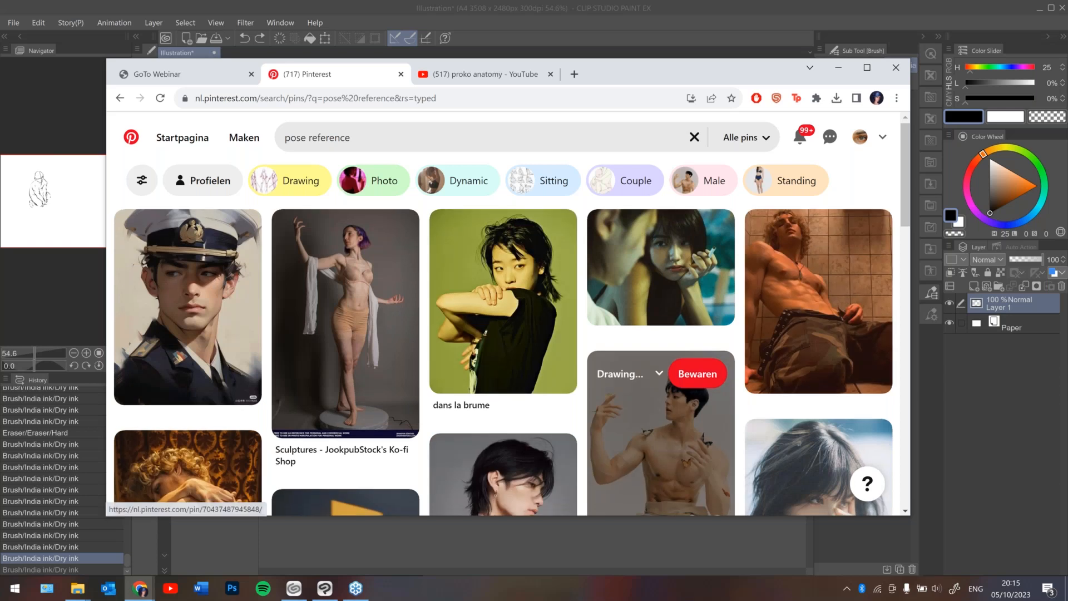
Open the pin of the standing woman in a grey skirt and copy its image, then return to Clip Studio Paint.
scroll(660, 334, "down", 15)
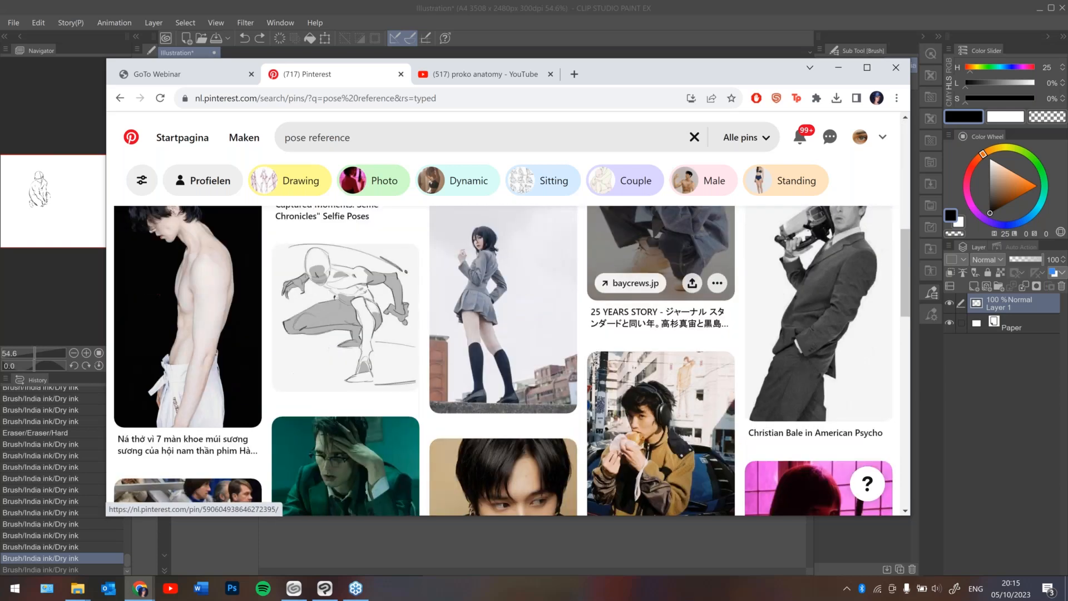
left_click(545, 339)
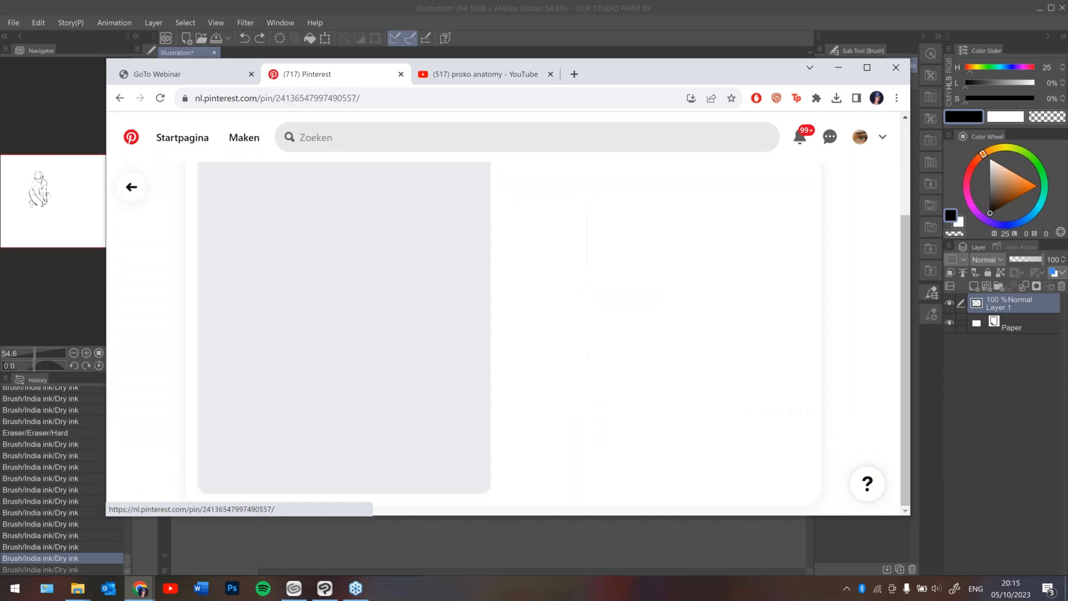
right_click(364, 296)
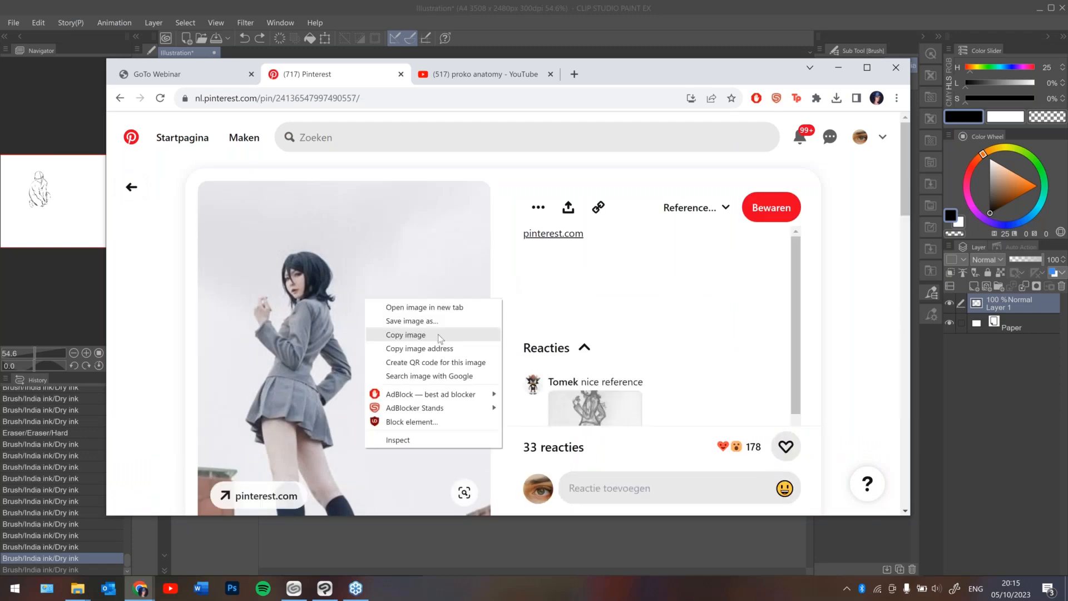
left_click(439, 335)
left_click(838, 67)
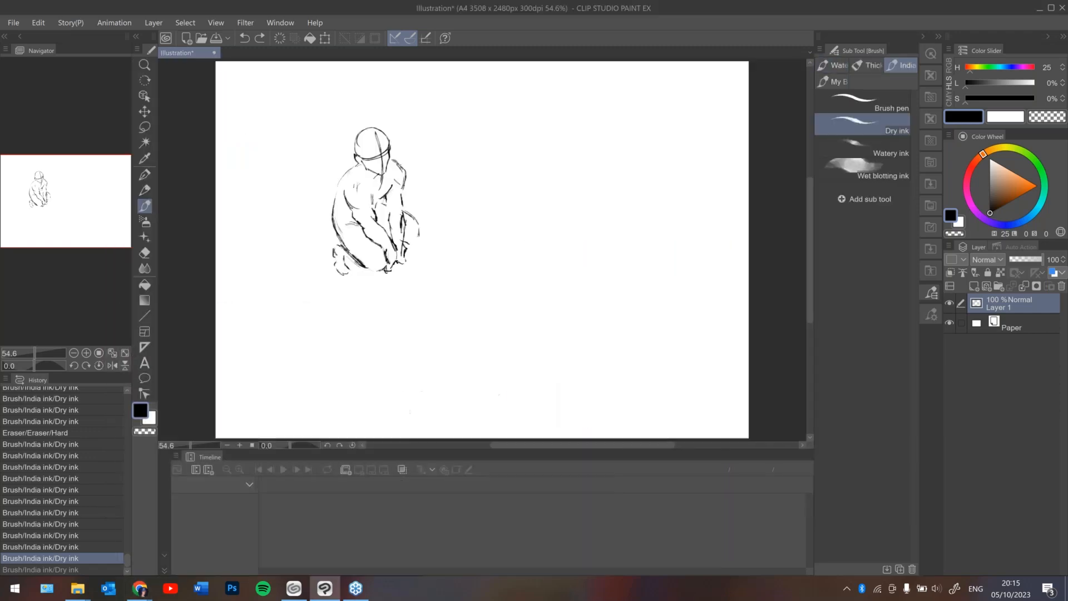
Paste the copied photo onto the canvas and move and enlarge it to fill the empty area beside the kneeling sketch.
key("ctrl+v")
key("ctrl+t")
left_click_drag(261, 124, 604, 233)
left_click_drag(629, 170, 766, 86)
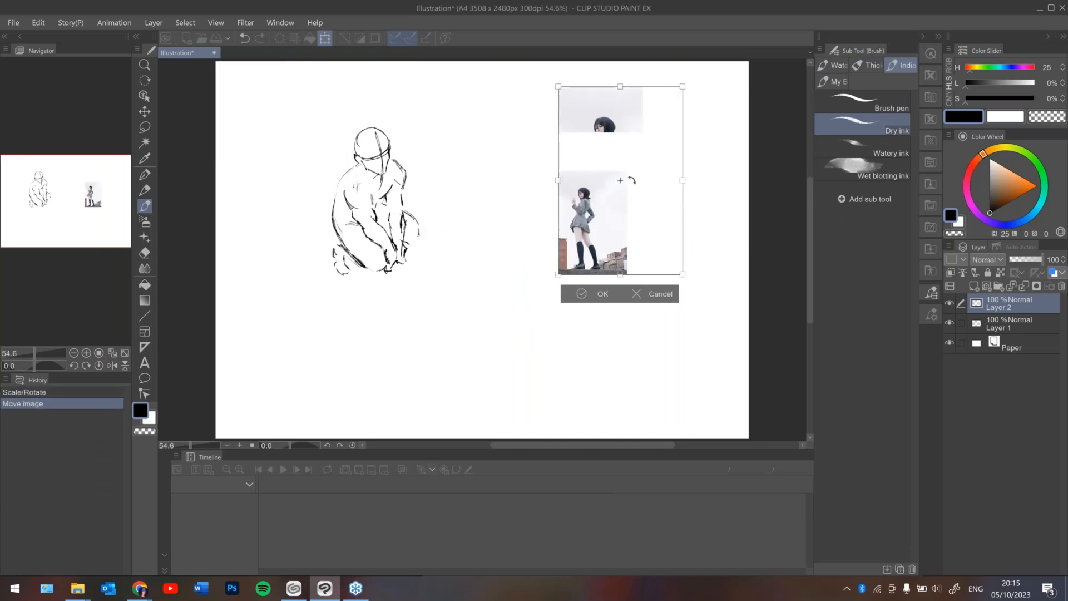
left_click_drag(629, 179, 626, 293)
left_click_drag(680, 201, 677, 179)
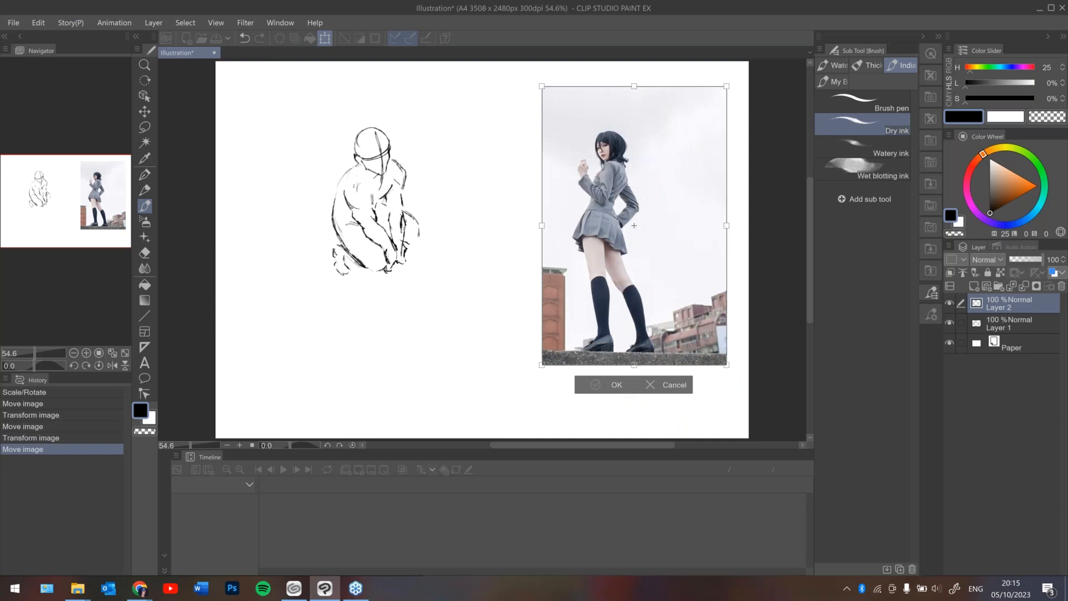
key("Return")
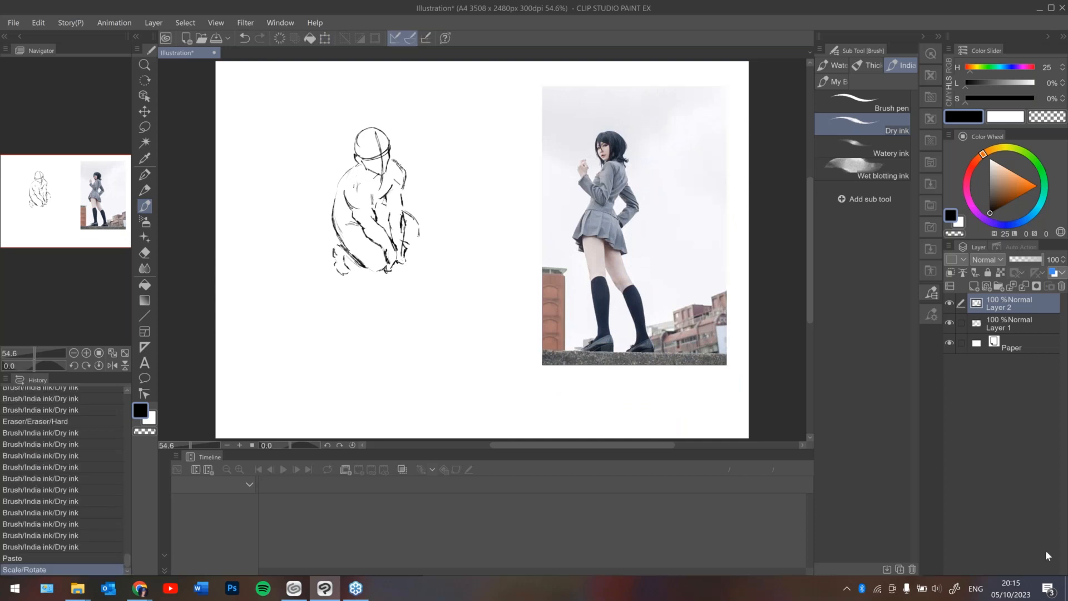
Add a new raster layer above the photo and try lines of action down the standing woman, undoing each one.
left_click(973, 286)
mouse_move(625, 142)
left_mouse_down()
mouse_move(604, 217)
mouse_move(642, 342)
mouse_move(662, 361)
left_mouse_up()
key("ctrl+z")
left_click_drag(619, 158, 638, 346)
key("ctrl+z")
left_click_drag(608, 161, 634, 341)
key("ctrl+z")
Select Layer 2 and sketch a small oval for the standing figure's head beside the photo, undoing poor strokes.
left_click(1012, 324)
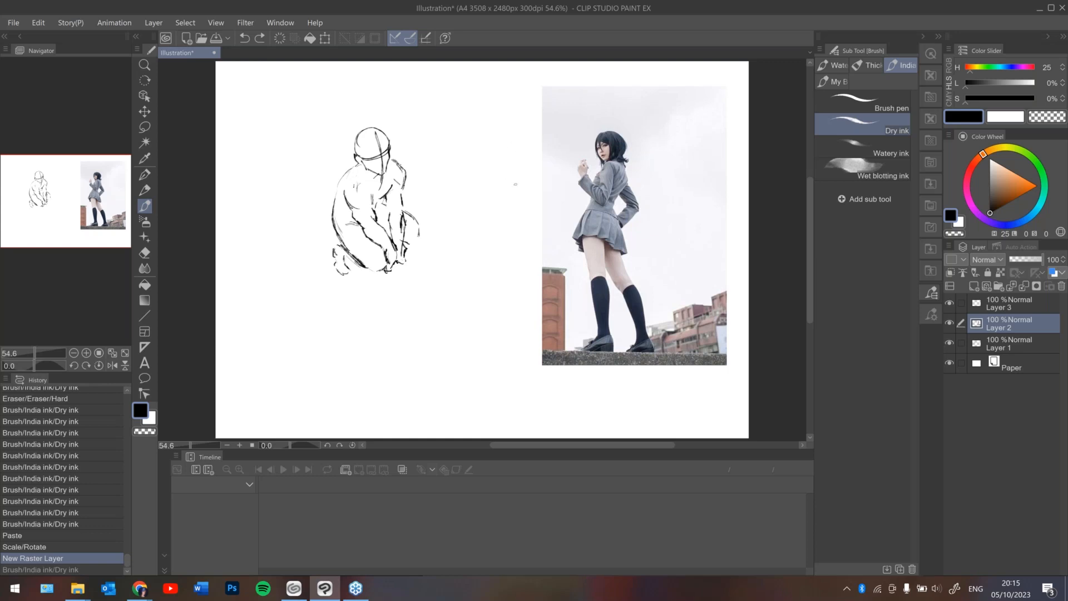
mouse_move(477, 148)
left_mouse_down()
mouse_move(484, 138)
mouse_move(472, 154)
left_mouse_up()
key("ctrl+z")
key("ctrl+z")
mouse_move(486, 117)
left_mouse_down()
mouse_move(481, 137)
mouse_move(496, 114)
mouse_move(483, 116)
left_mouse_up()
key("ctrl+z")
key("ctrl+z")
key("ctrl+z")
Draw the face guidelines and a short jaw mark on the standing figure's head.
mouse_move(486, 131)
left_mouse_down()
mouse_move(483, 148)
mouse_move(493, 151)
left_mouse_up()
key("ctrl+z")
key("ctrl+z")
mouse_move(481, 133)
left_mouse_down()
mouse_move(497, 127)
mouse_move(498, 140)
left_mouse_up()
key("ctrl+z")
key("ctrl+z")
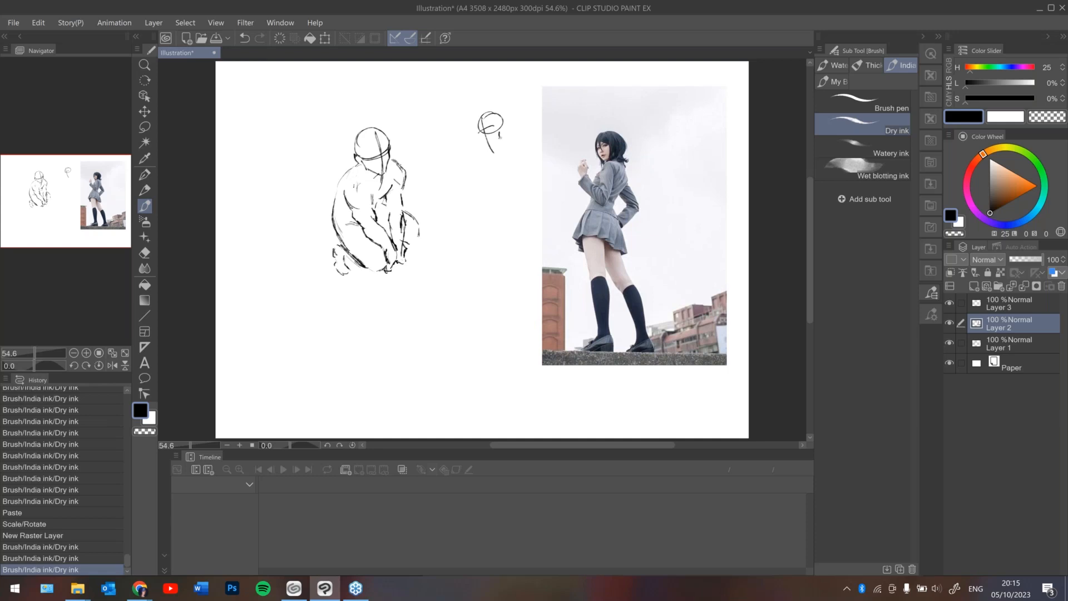
key("ctrl+z")
key("ctrl+y")
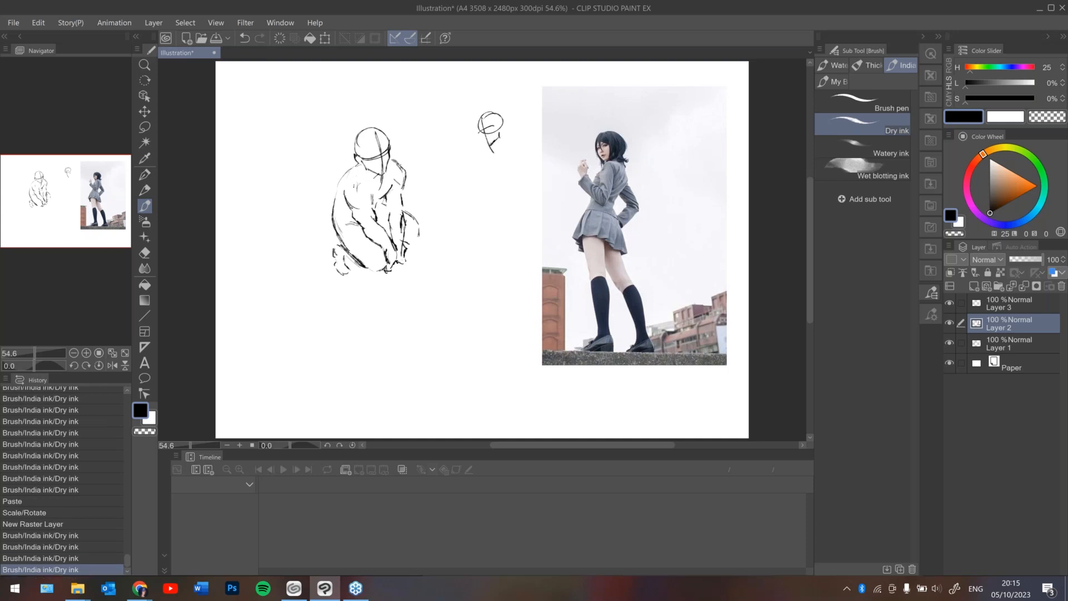
Refine the cheek and jaw lines of the standing figure's head, comparing versions with undo and redo.
left_click_drag(484, 134, 493, 152)
key("ctrl+z")
key("ctrl+z")
left_click_drag(498, 138, 487, 146)
key("ctrl+z")
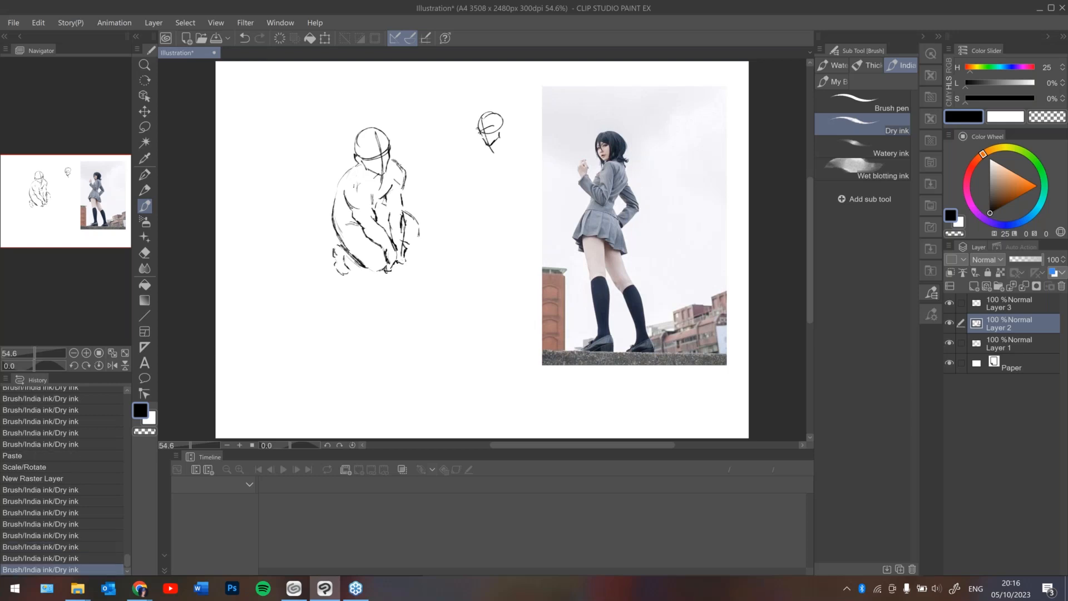
key("ctrl+z")
key("ctrl+z")
key("ctrl+y")
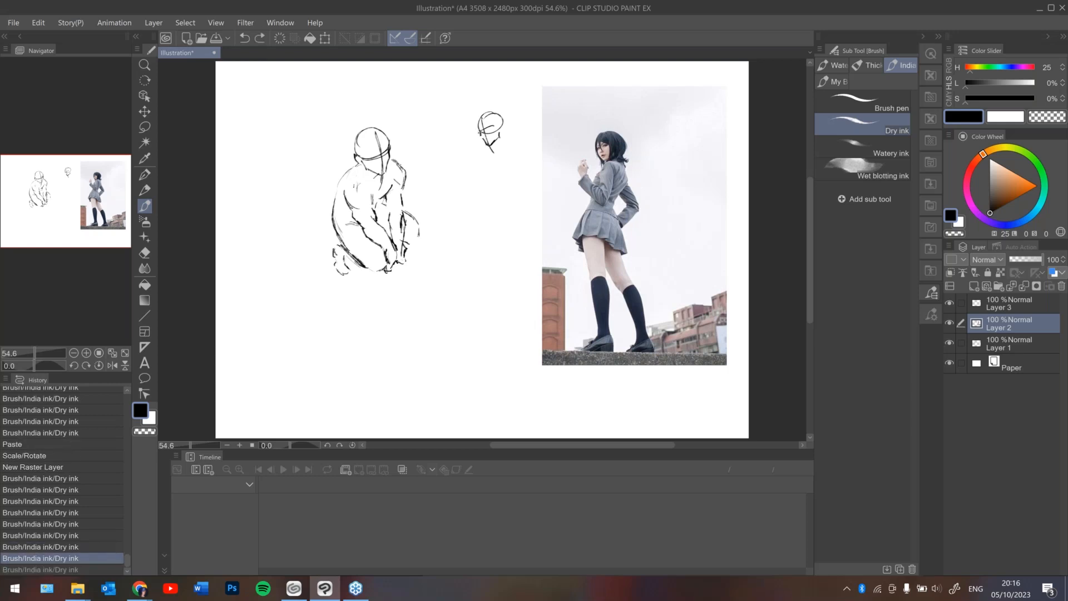
key("ctrl+y")
key("ctrl+z")
key("ctrl+y")
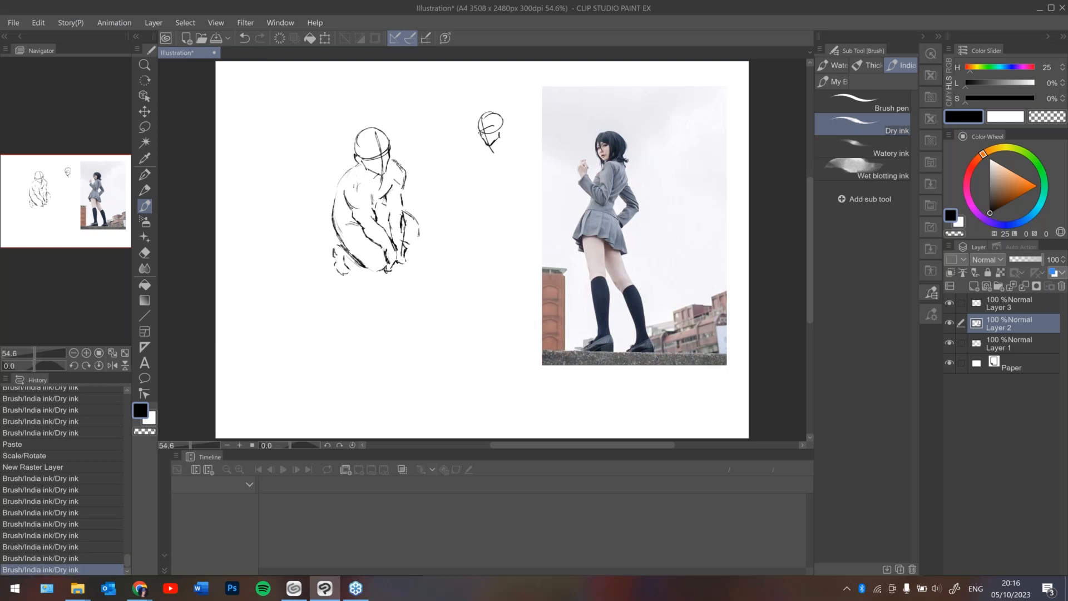
Sketch the standing figure's neck, shoulders, torso and outer front leg contour with Dry ink, undoing unwanted strokes.
left_click_drag(499, 118, 503, 123)
mouse_move(501, 122)
left_mouse_down()
mouse_move(505, 143)
mouse_move(480, 158)
mouse_move(516, 165)
mouse_move(515, 155)
mouse_move(521, 176)
mouse_move(476, 181)
mouse_move(469, 210)
mouse_move(509, 209)
mouse_move(474, 259)
mouse_move(485, 328)
left_mouse_up()
key("ctrl+z")
key("ctrl+z")
key("ctrl+z")
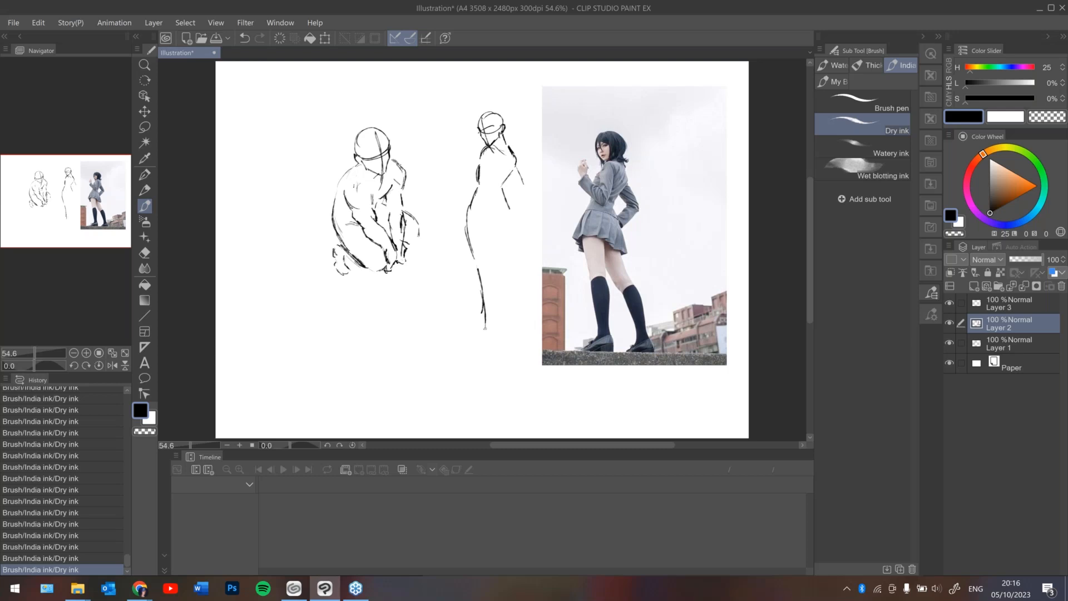
Draw the standing figure's inner leg contours, back leg and hip lines down to the ankles.
left_click_drag(489, 263, 497, 337)
key("ctrl+z")
key("ctrl+z")
left_click_drag(497, 301, 492, 222)
mouse_move(510, 231)
left_mouse_down()
mouse_move(537, 328)
mouse_move(510, 273)
left_mouse_up()
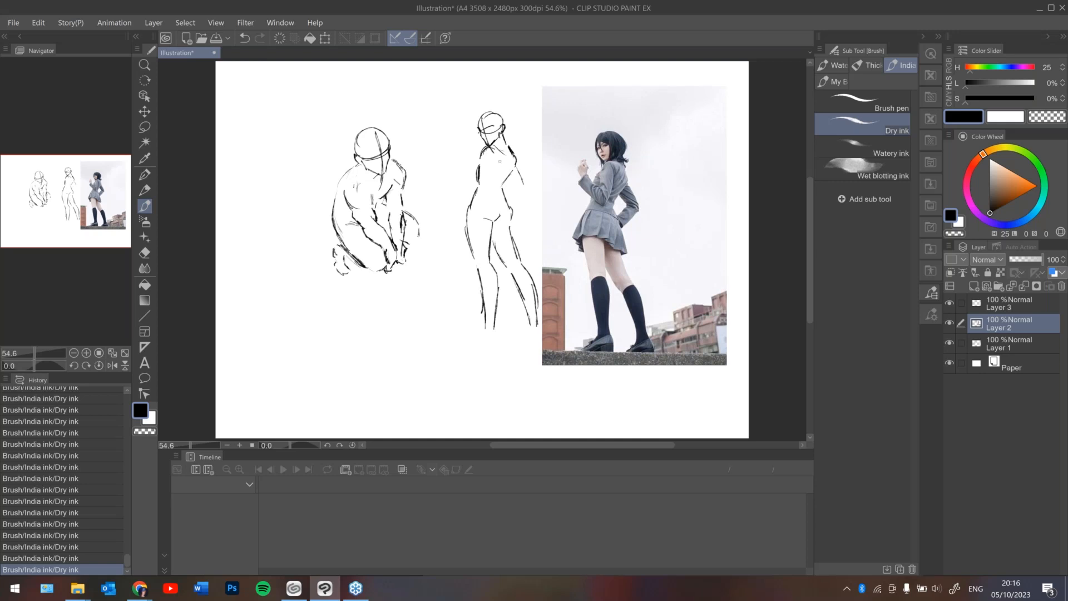
Try strokes for the upper back and raised arm on the sketch and photo, and undo them.
left_click_drag(498, 154, 480, 194)
key("ctrl+z")
key("ctrl+z")
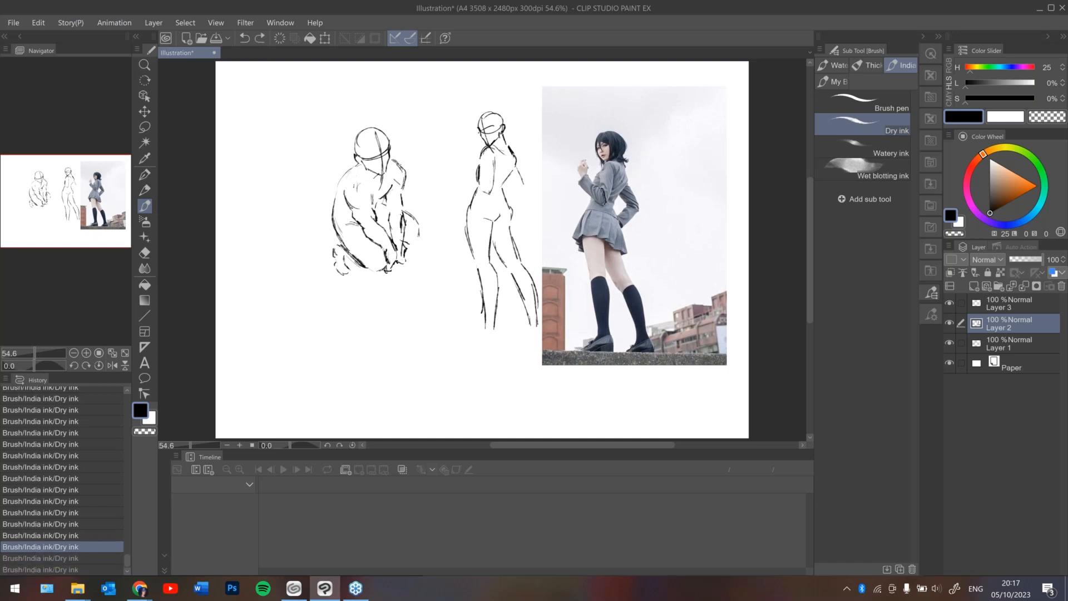
key("ctrl+y")
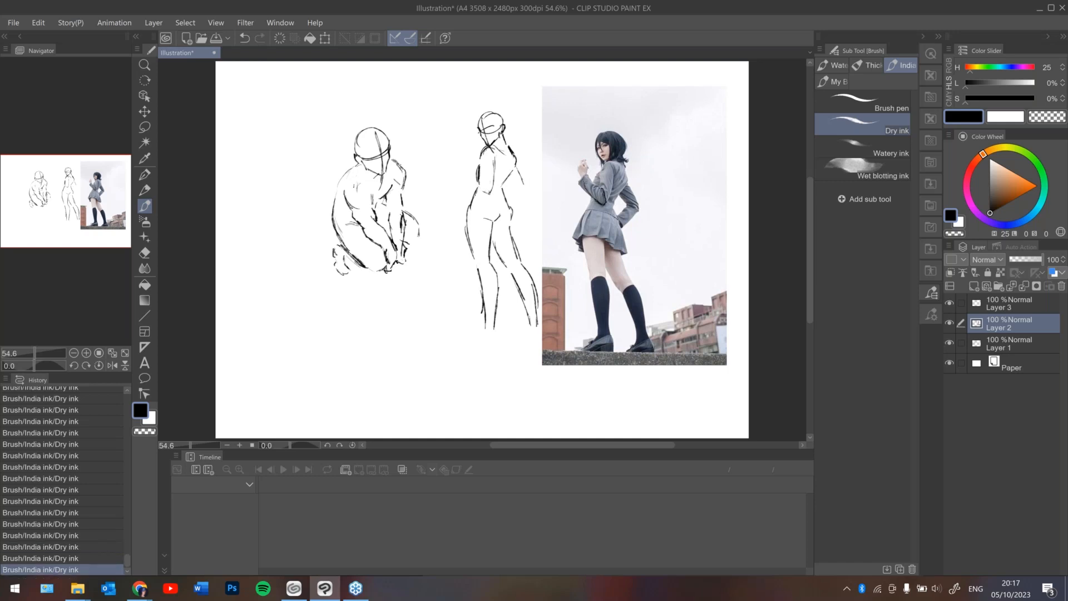
left_click_drag(604, 206, 590, 181)
key("ctrl+y")
key("ctrl+z")
key("ctrl+z")
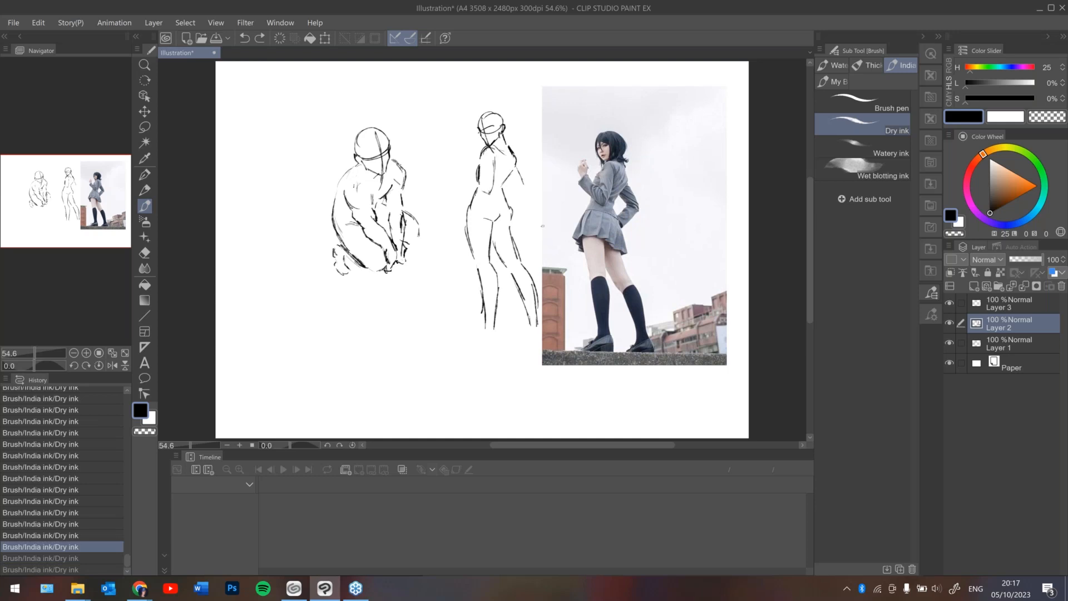
Add the curved crease under the standing figure's buttock, comparing versions with undo and redo.
key("ctrl+y")
key("ctrl+y")
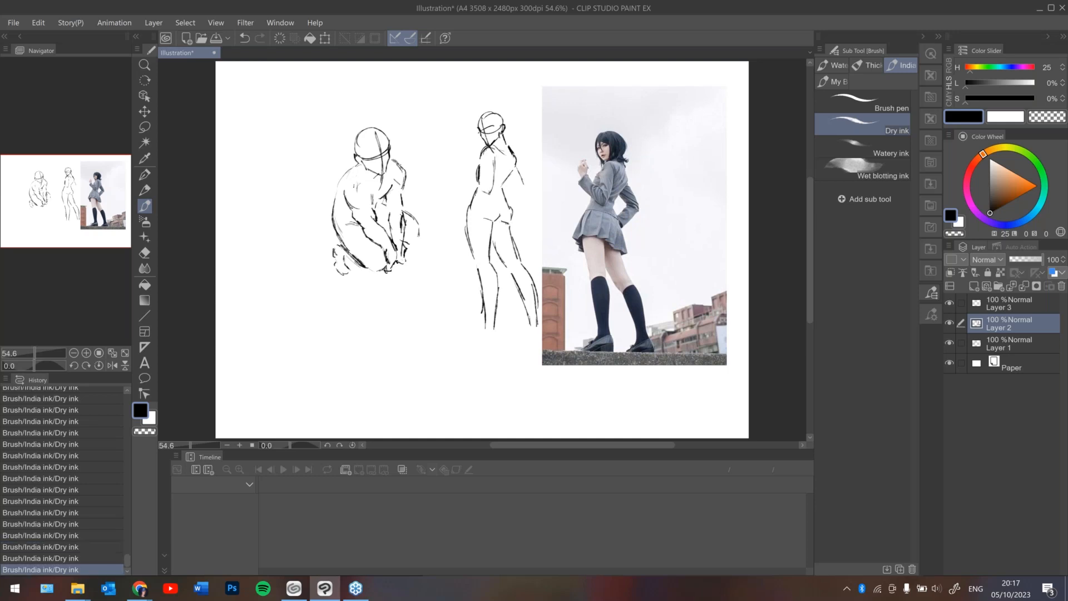
key("ctrl+z")
key("ctrl+z")
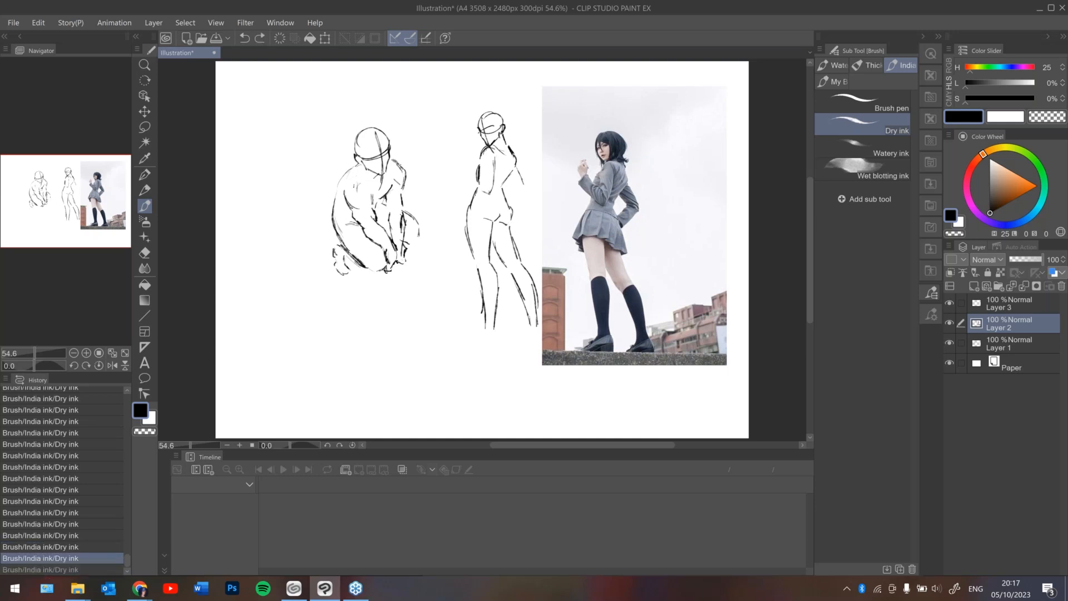
key("ctrl+y")
key("ctrl+y")
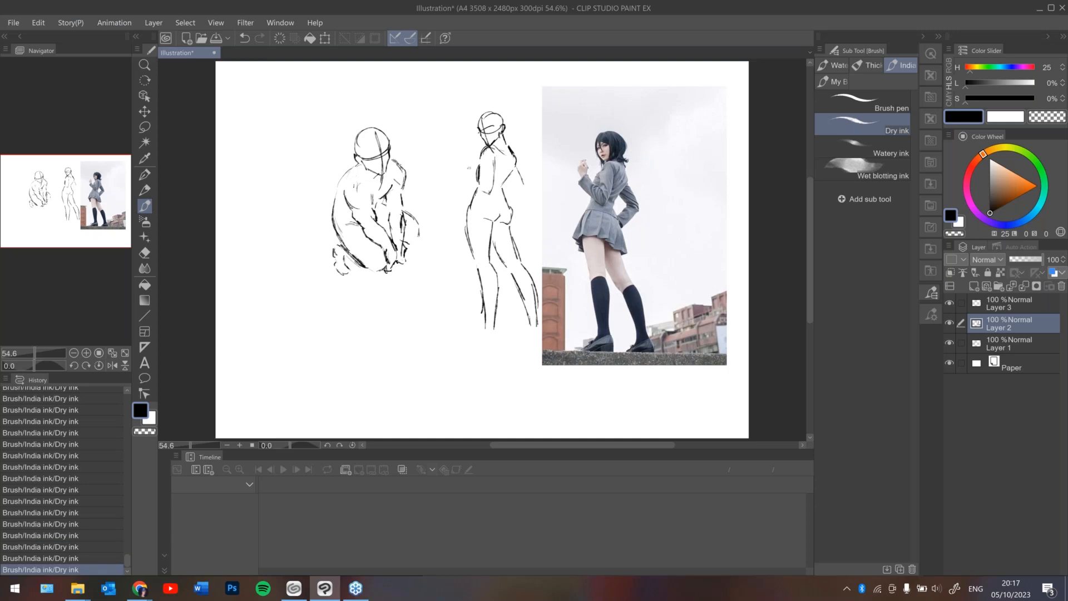
Draw the standing figure's raised forearm and hand beside the chest, redoing the forearm strokes.
mouse_move(473, 184)
left_mouse_down()
mouse_move(485, 192)
mouse_move(475, 186)
left_mouse_up()
key("ctrl+z")
key("ctrl+z")
key("ctrl+z")
mouse_move(475, 187)
left_mouse_down()
mouse_move(459, 165)
mouse_move(479, 174)
mouse_move(485, 182)
mouse_move(453, 160)
left_mouse_up()
key("ctrl+z")
key("ctrl+y")
left_click_drag(451, 154, 458, 163)
left_click_drag(458, 151, 459, 147)
Sketch the standing figure's bent back arm with the elbow pointing outward and the hand at the hip.
left_click_drag(527, 193, 511, 204)
key("ctrl+z")
left_click_drag(518, 167, 528, 185)
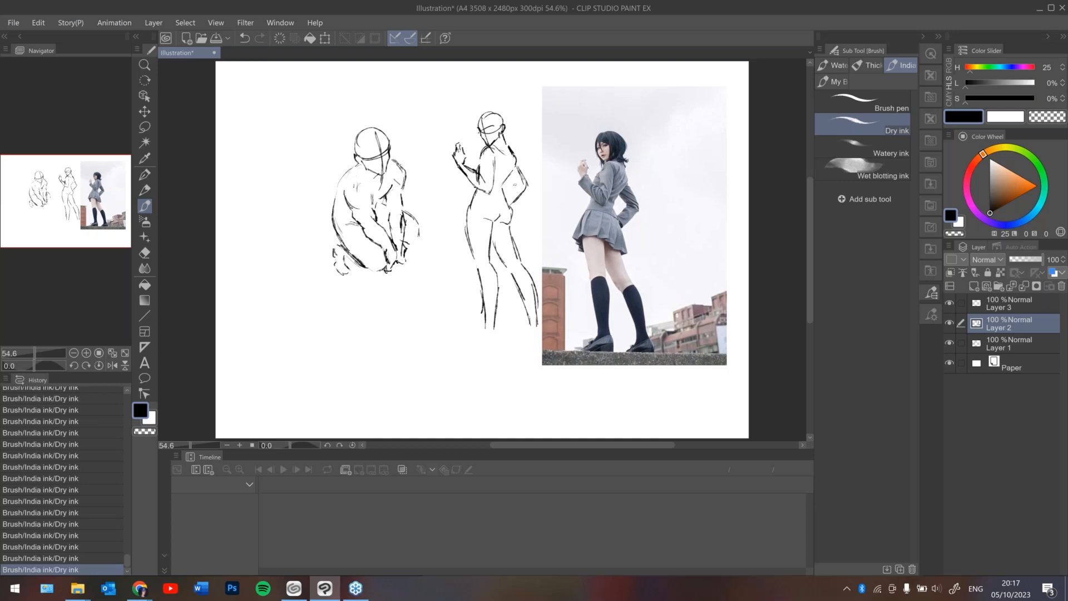
mouse_move(514, 183)
left_mouse_down()
mouse_move(507, 199)
mouse_move(511, 183)
left_mouse_up()
key("ctrl+z")
Draw both feet of the standing figure below the ankles, and check the sketch in mirrored view.
mouse_move(485, 327)
left_mouse_down()
mouse_move(467, 343)
mouse_move(496, 345)
mouse_move(463, 346)
left_mouse_up()
mouse_move(537, 323)
left_mouse_down()
mouse_move(543, 339)
mouse_move(520, 339)
left_mouse_up()
left_click_drag(517, 341, 533, 332)
key("h")
key("h")
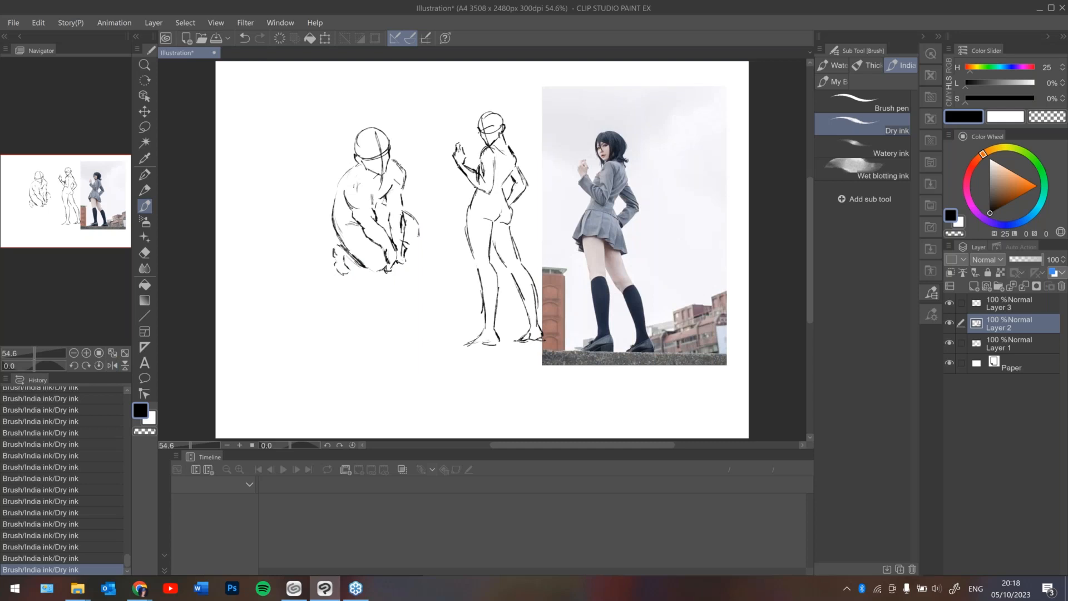
Darken the standing figure's raised upper arm and compare the sketch with the photo in mirrored view.
left_click_drag(480, 158, 475, 168)
key("h")
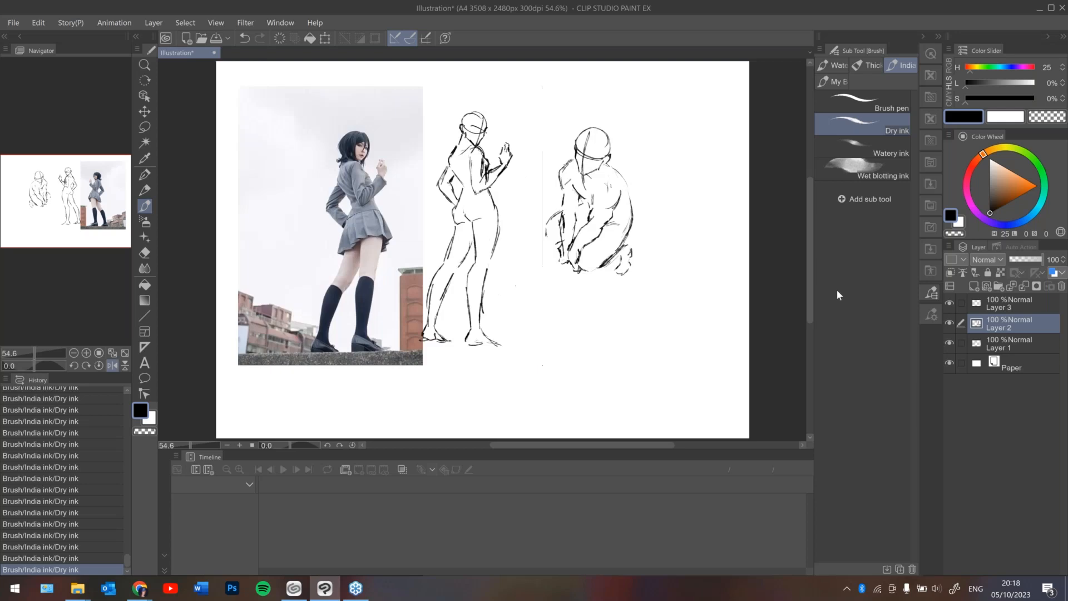
key("h")
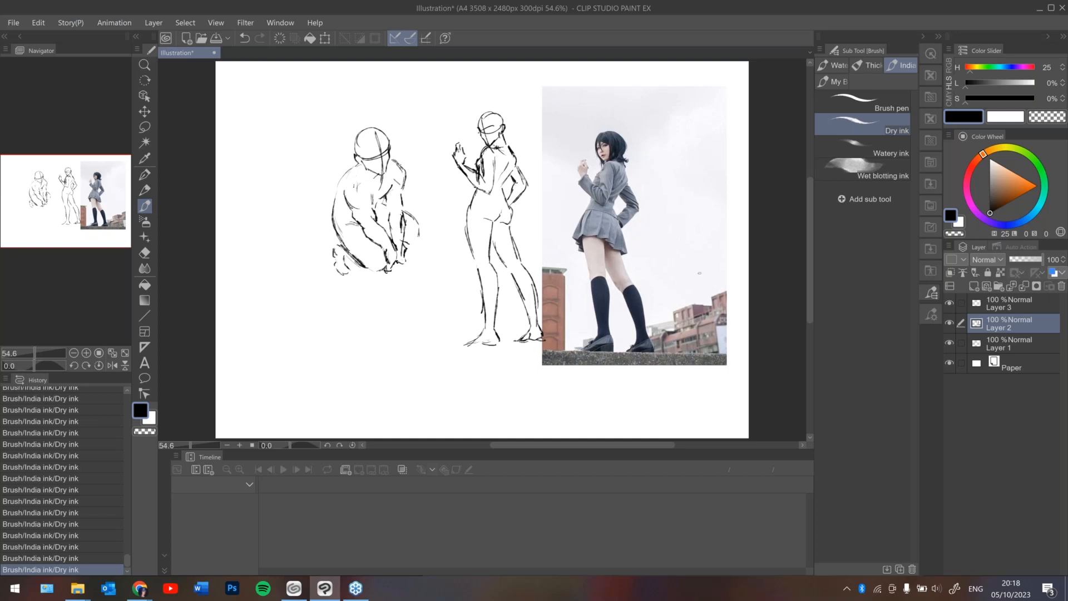
Erase the stray strokes around the elbow of the standing figure's raised arm, returning to the Dry ink brush.
key("e")
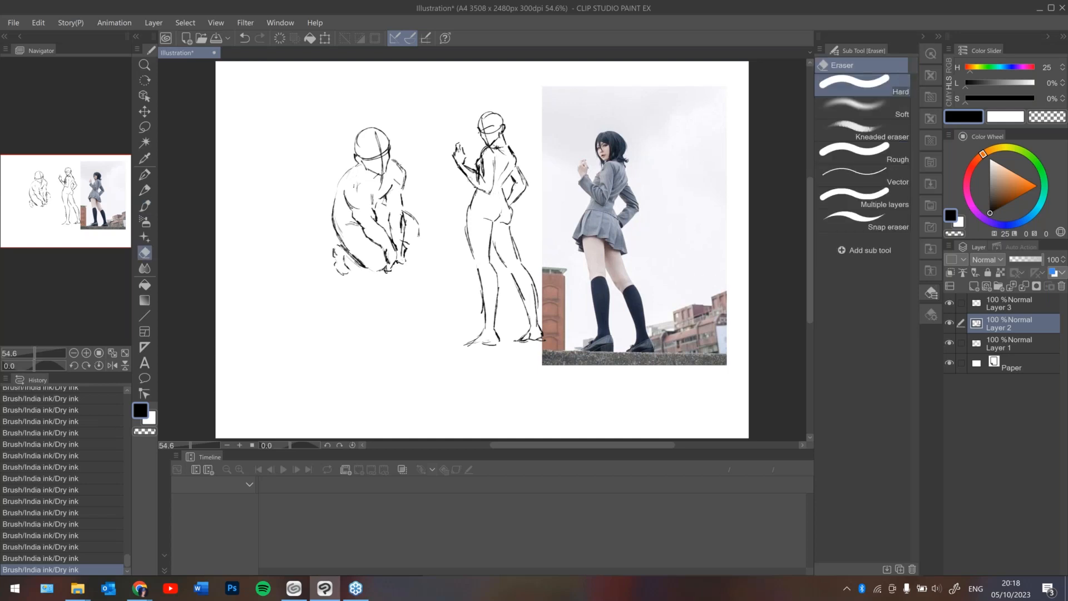
left_click_drag(481, 182, 484, 178)
left_click(485, 176)
left_click(144, 206)
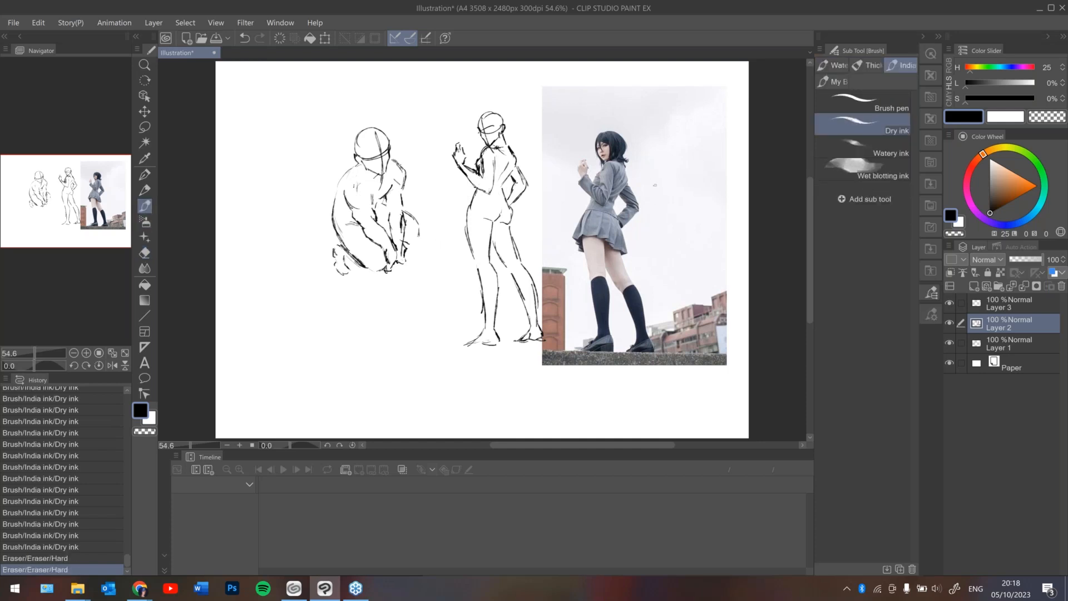
Redraw and darken the standing figure's thigh lines below the hip, undoing the unwanted strokes.
mouse_move(476, 224)
left_mouse_down()
mouse_move(465, 260)
mouse_move(476, 260)
mouse_move(467, 235)
left_mouse_up()
key("ctrl+z")
key("ctrl+z")
left_click_drag(467, 234, 467, 242)
left_click_drag(467, 241, 474, 258)
left_click_drag(492, 244, 491, 237)
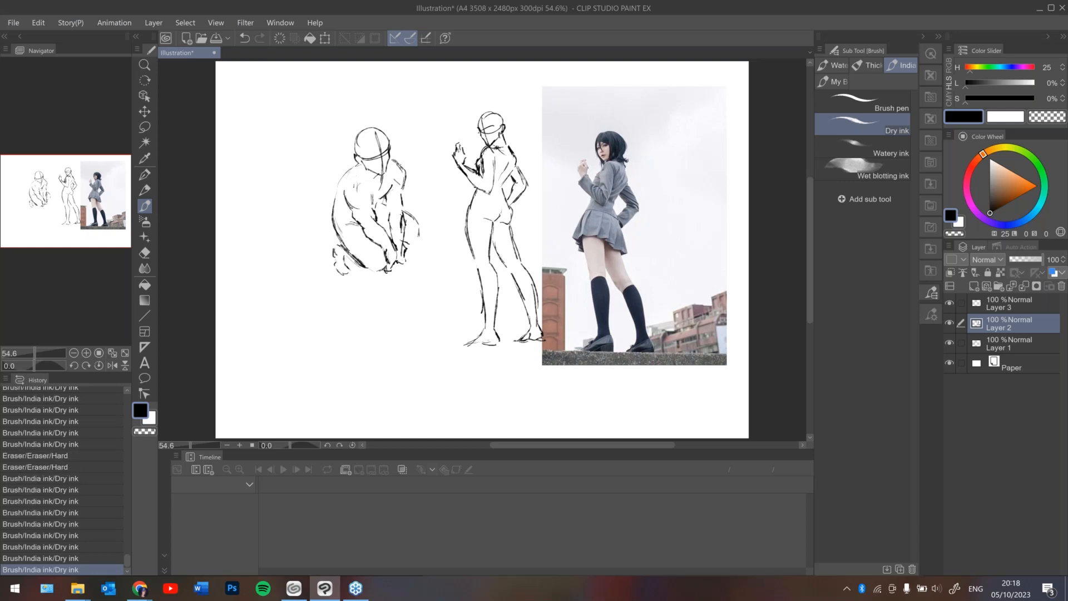
key("ctrl+z")
left_click_drag(370, 349, 430, 326)
key("ctrl+z")
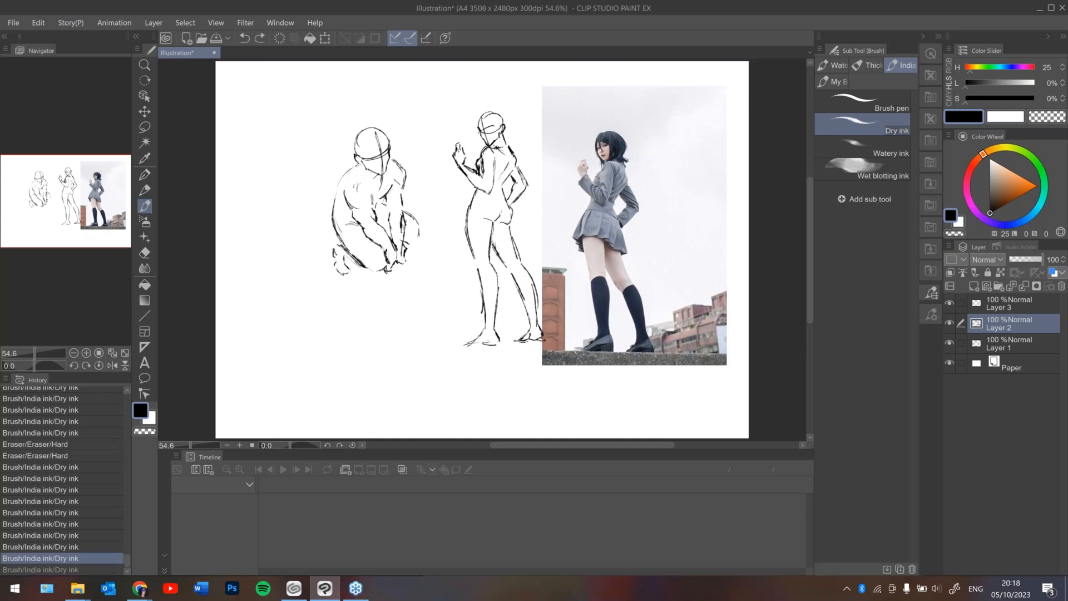
Erase a small mark beside the kneeling figure's hand and reinforce the face guideline on the standing figure's head.
key("e")
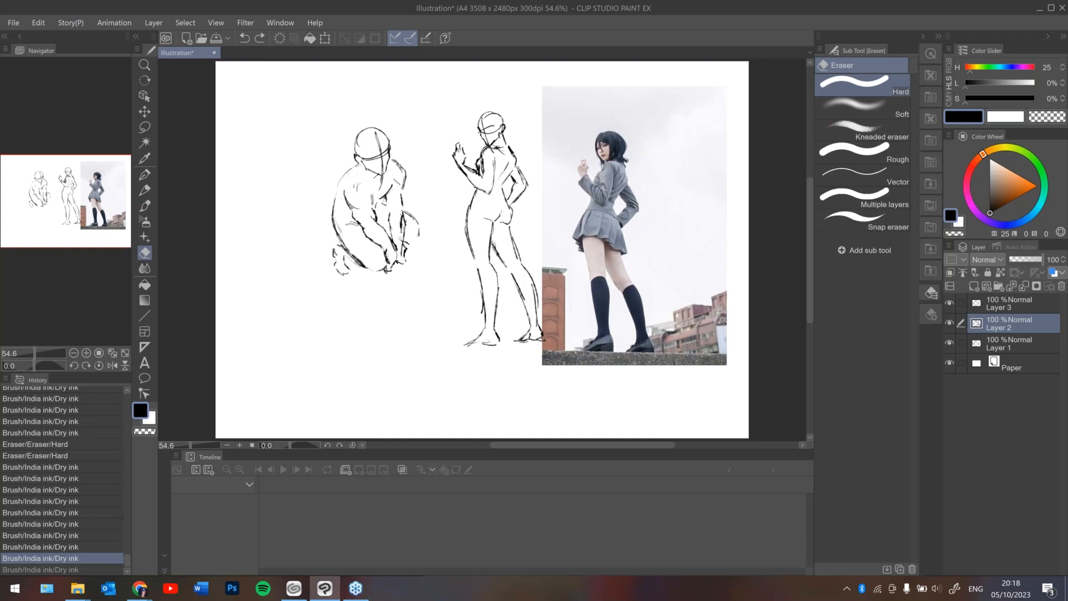
left_click_drag(400, 239, 403, 244)
left_click(145, 205)
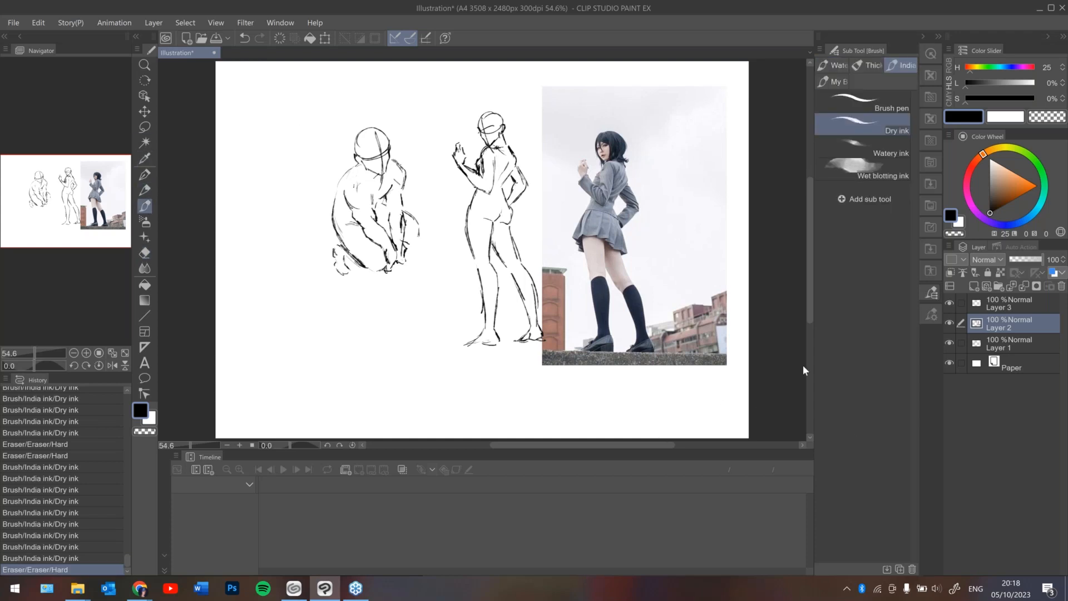
left_click_drag(479, 134, 495, 125)
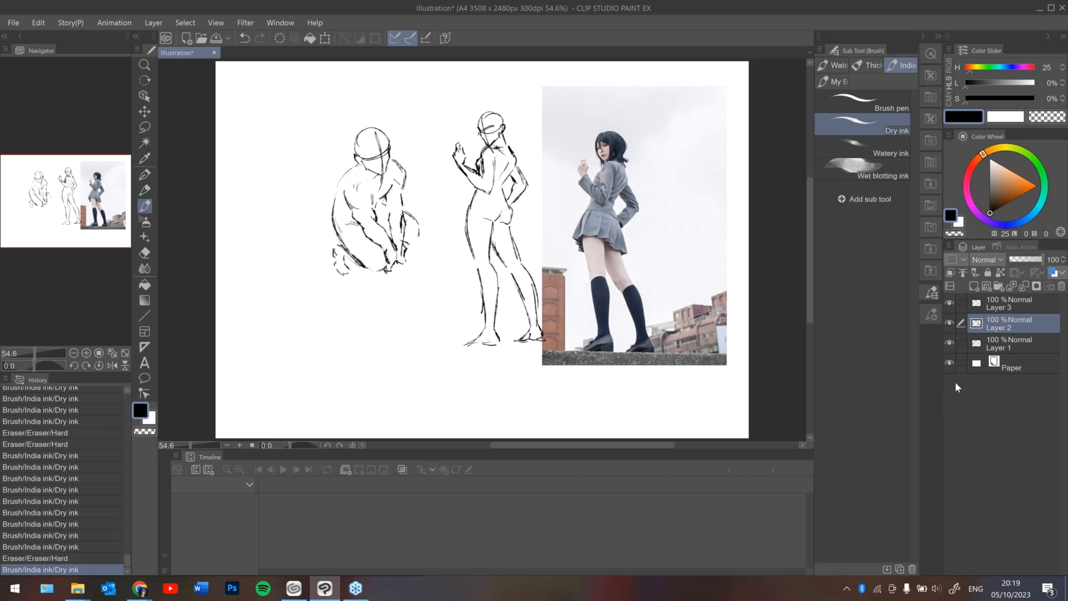
Delete all three sketch and reference layers and add a new raster layer on the blank canvas.
left_click(1062, 287)
left_click(1063, 288)
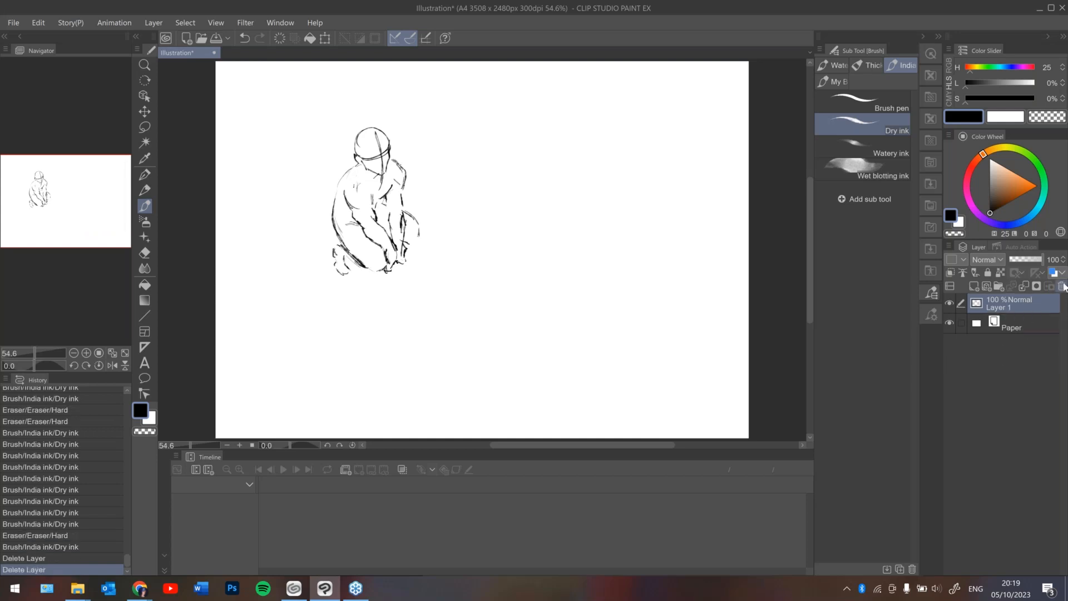
left_click(1063, 287)
left_click(973, 286)
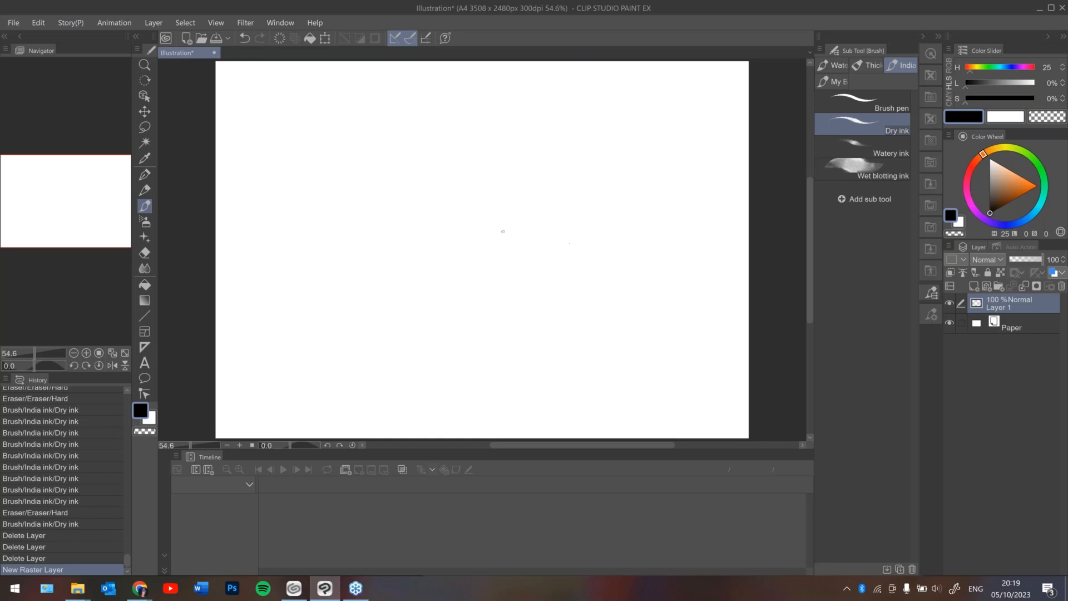
Sketch a front-facing head with a round cranium, tilted centre line, curved eye line, ear and pointed jaw.
mouse_move(387, 160)
left_mouse_down()
mouse_move(442, 127)
mouse_move(396, 146)
left_mouse_up()
key("ctrl+z")
mouse_move(469, 142)
left_mouse_down()
mouse_move(450, 126)
mouse_move(397, 153)
mouse_move(436, 165)
mouse_move(458, 255)
left_mouse_up()
left_click_drag(433, 141, 454, 248)
left_click_drag(437, 172, 458, 254)
mouse_move(409, 190)
left_mouse_down()
mouse_move(449, 193)
mouse_move(474, 180)
mouse_move(442, 197)
left_mouse_up()
mouse_move(486, 168)
left_mouse_down()
mouse_move(422, 212)
mouse_move(448, 236)
left_mouse_up()
mouse_move(436, 226)
left_mouse_down()
mouse_move(450, 237)
mouse_move(489, 166)
mouse_move(483, 190)
left_mouse_up()
Sketch the neck below the jaw, try short shoulder lines on both sides, and undo the shoulder attempts.
mouse_move(403, 178)
left_mouse_down()
mouse_move(419, 202)
mouse_move(476, 225)
mouse_move(429, 242)
mouse_move(475, 237)
mouse_move(385, 259)
mouse_move(392, 263)
mouse_move(384, 254)
left_mouse_up()
key("ctrl+z")
key("ctrl+z")
key("ctrl+z")
left_click_drag(424, 245, 392, 257)
left_click_drag(476, 235, 499, 227)
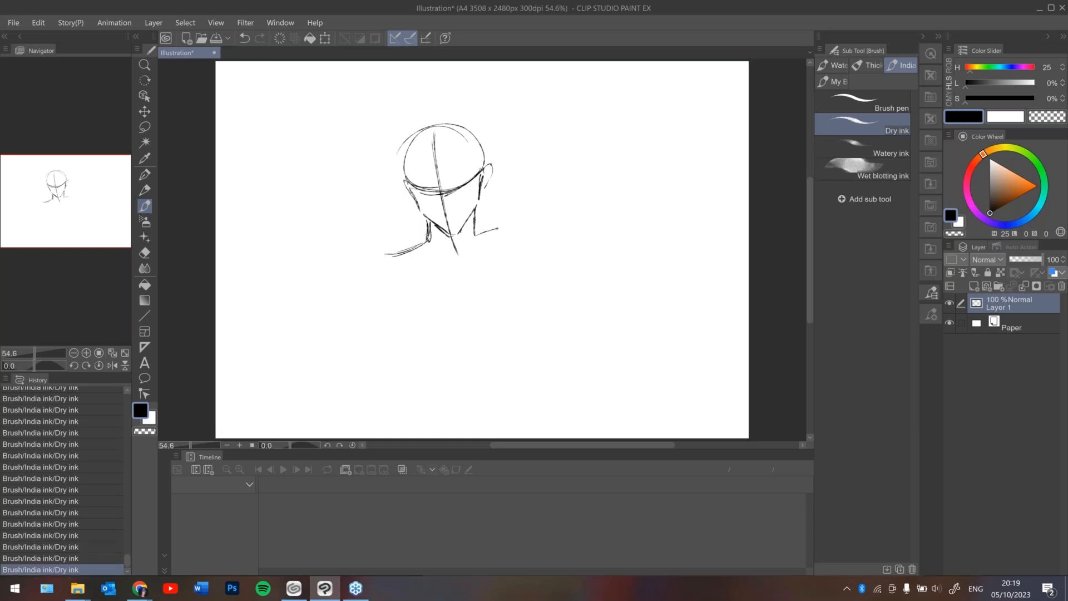
key("ctrl+z")
key("ctrl+z")
key("ctrl+z")
key("ctrl+z")
Draw the sloping shoulders from the neck and the outer contours of both upper arms.
mouse_move(428, 242)
left_mouse_down()
mouse_move(377, 243)
mouse_move(375, 304)
left_mouse_up()
key("ctrl+z")
mouse_move(478, 241)
left_mouse_down()
mouse_move(511, 259)
mouse_move(523, 287)
left_mouse_up()
left_click_drag(526, 274, 520, 324)
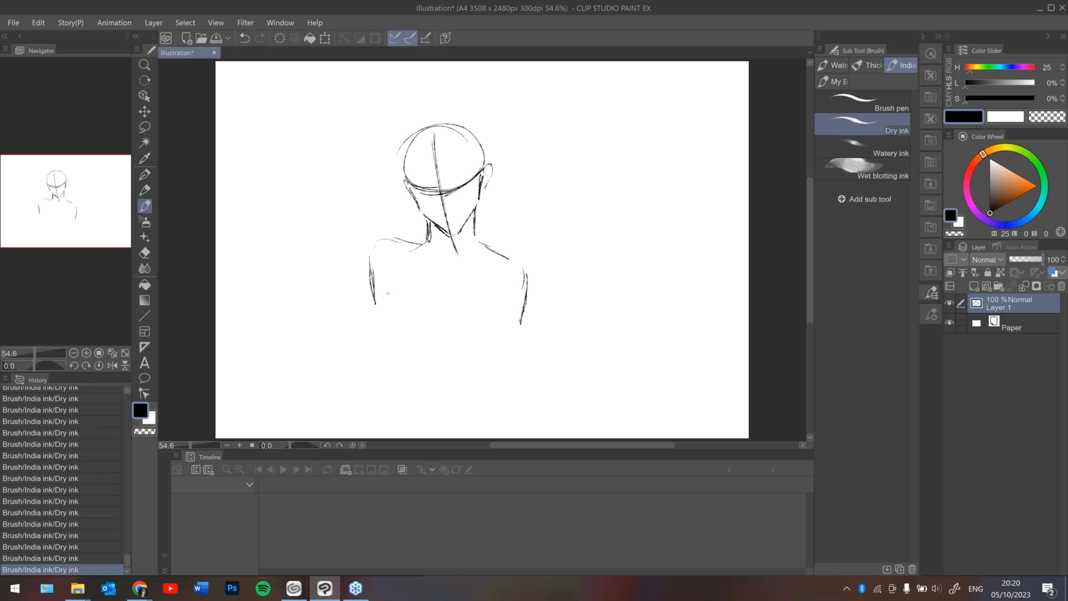
Sketch the inner arm line, the sides of the chest, the curve under it and the start of the waist.
left_click_drag(390, 284, 380, 308)
left_click_drag(376, 313, 396, 343)
left_click_drag(504, 296, 497, 341)
mouse_move(399, 345)
left_mouse_down()
mouse_move(490, 351)
mouse_move(488, 373)
mouse_move(394, 374)
left_mouse_up()
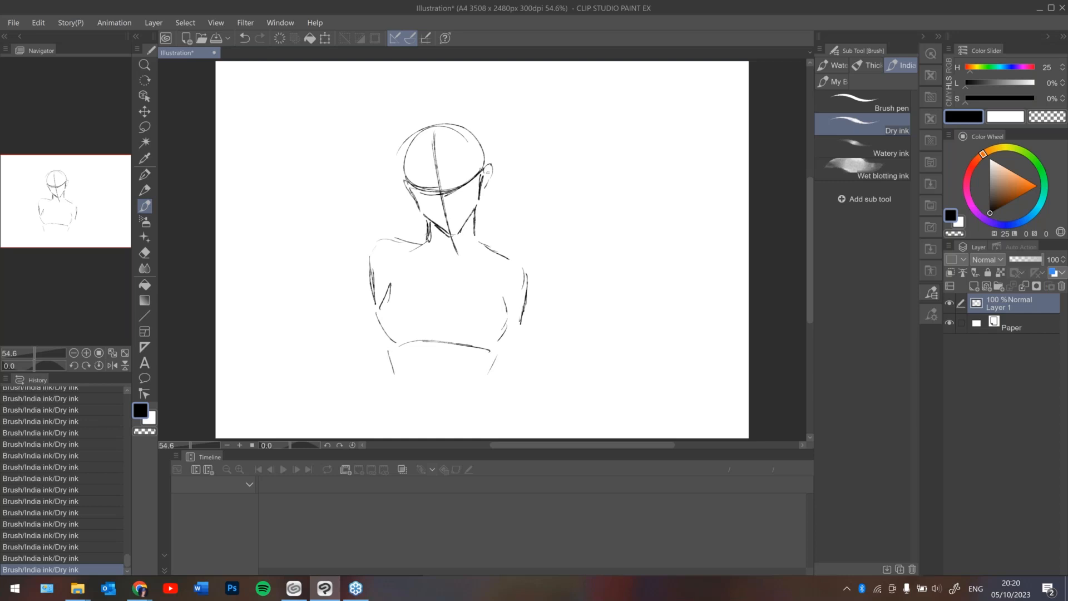
Lower Layer 1's opacity to 76% and add a new raster layer above it for the facial features.
scroll(499, 199, "up", 1)
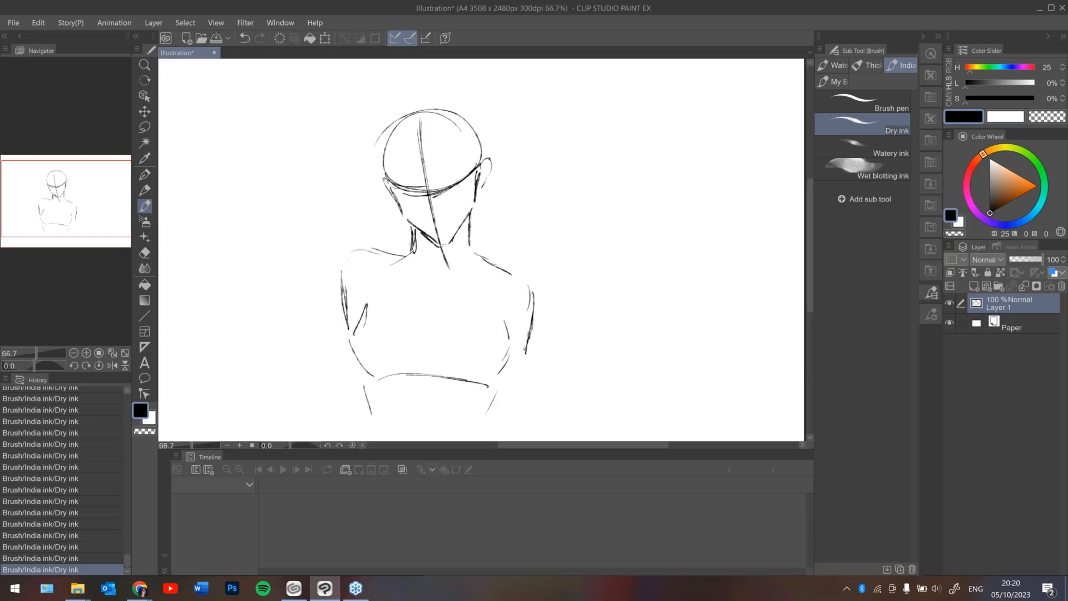
left_click(1033, 261)
left_click(1036, 260)
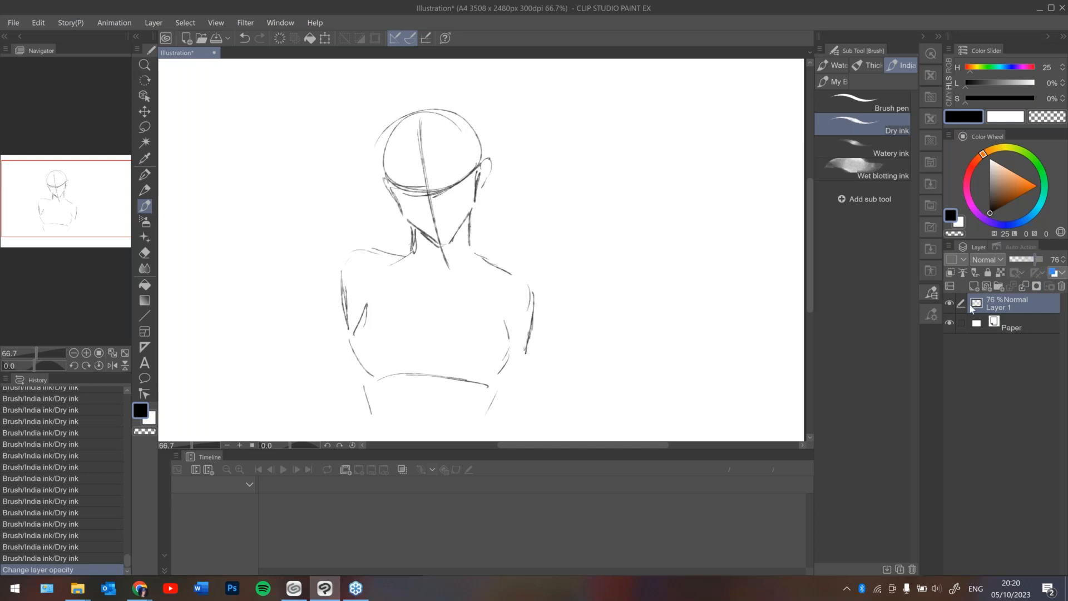
left_click(973, 287)
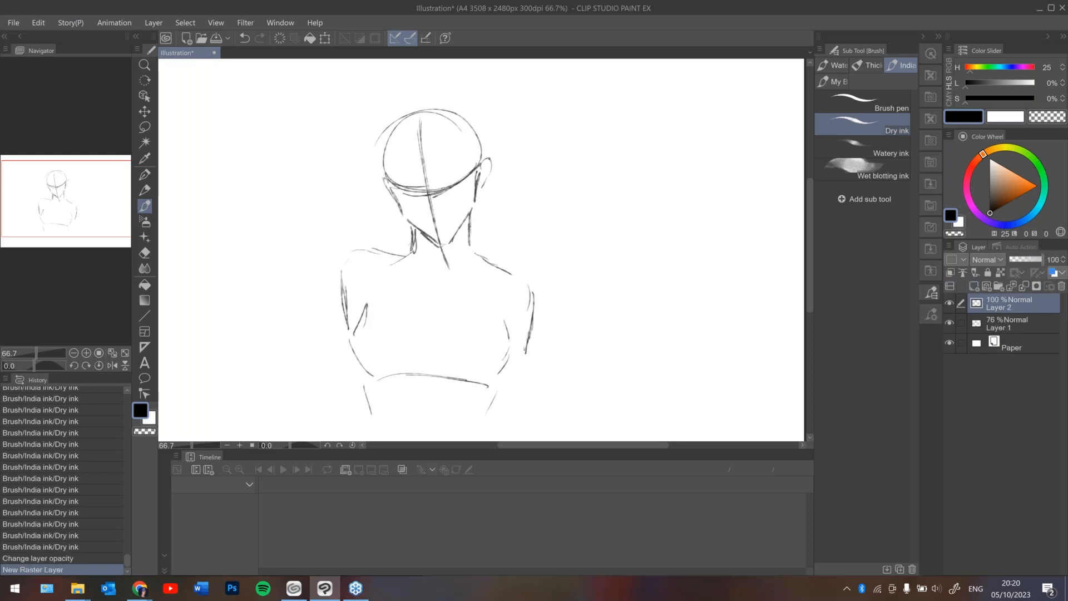
Draw the eye nearest the visible ear on the eye line, with a dark lid and iris.
left_click_drag(441, 192, 455, 183)
left_click_drag(445, 188, 453, 184)
left_click_drag(450, 185, 457, 182)
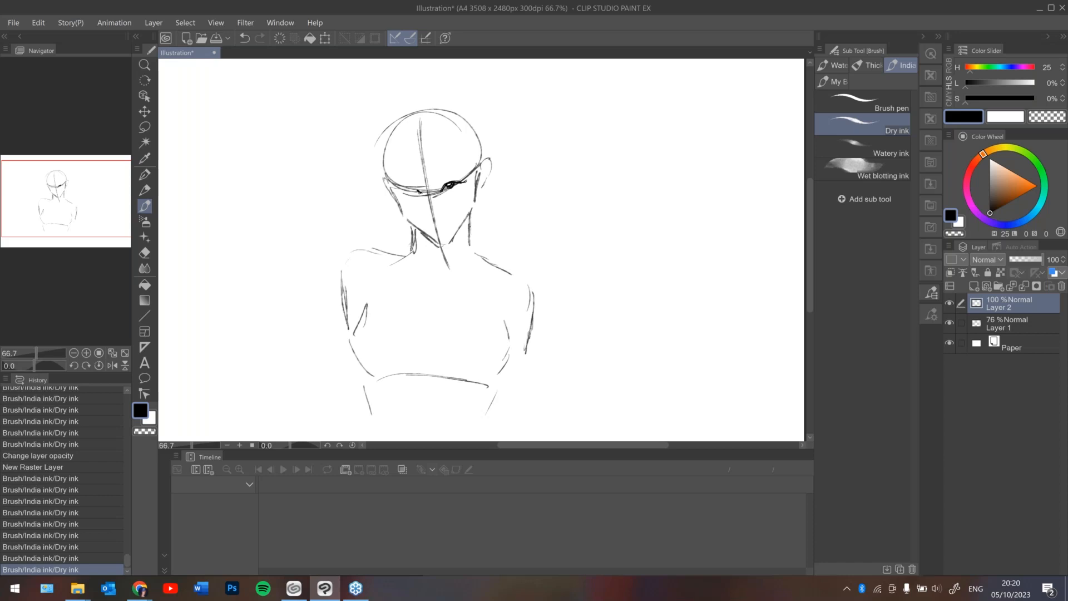
key("ctrl+z")
Draw the opposite eye across the centre line, redoing its lower lid strokes.
left_click_drag(416, 190, 418, 190)
left_click_drag(413, 188, 421, 193)
left_click_drag(415, 189, 396, 188)
key("ctrl+z")
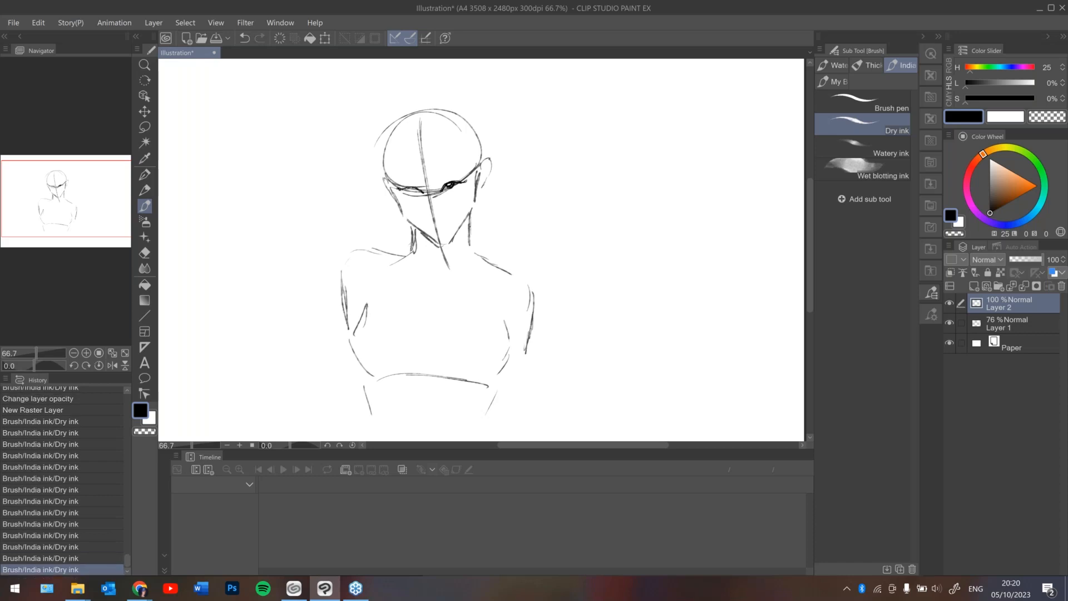
mouse_move(415, 187)
left_mouse_down()
mouse_move(423, 192)
mouse_move(408, 192)
left_mouse_up()
key("ctrl+z")
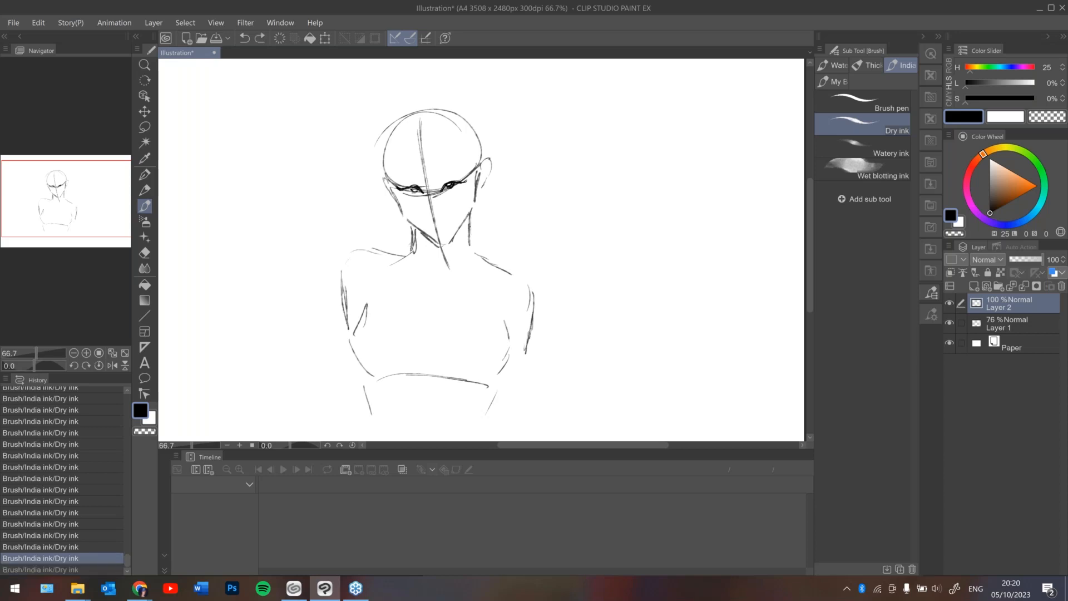
key("ctrl+z")
left_click_drag(417, 189, 408, 192)
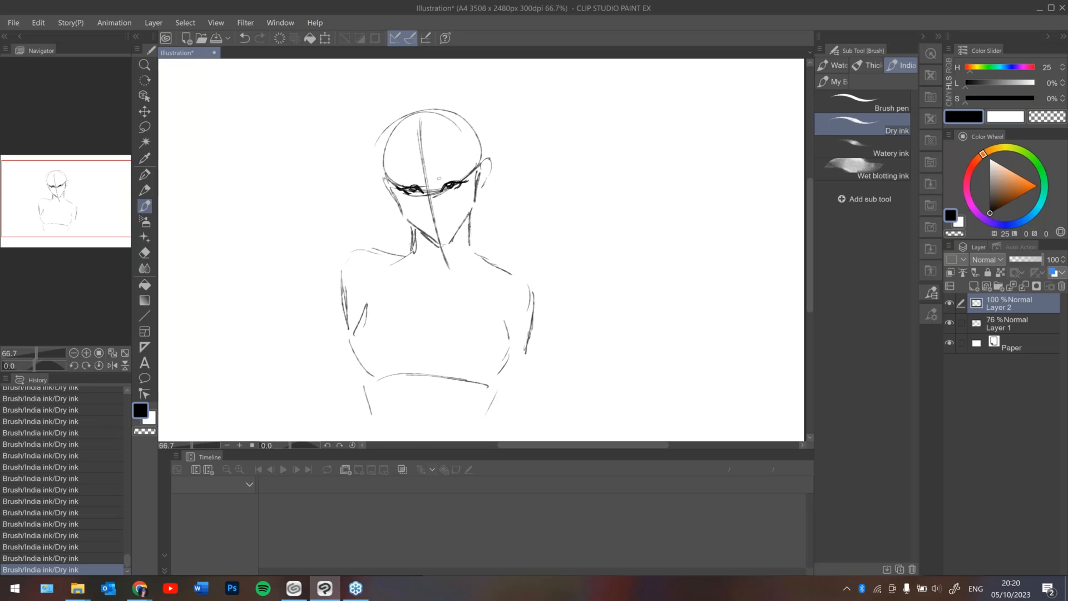
Add both eyebrows, the nose and the mouth along the face's centre line.
left_click_drag(437, 176, 460, 172)
left_click_drag(397, 180, 423, 174)
left_click_drag(429, 214, 440, 212)
key("ctrl+z")
left_click_drag(432, 221, 448, 218)
Mirror the view and erase the eye and eyebrow on the side of the face away from the ear.
key("h")
key("e")
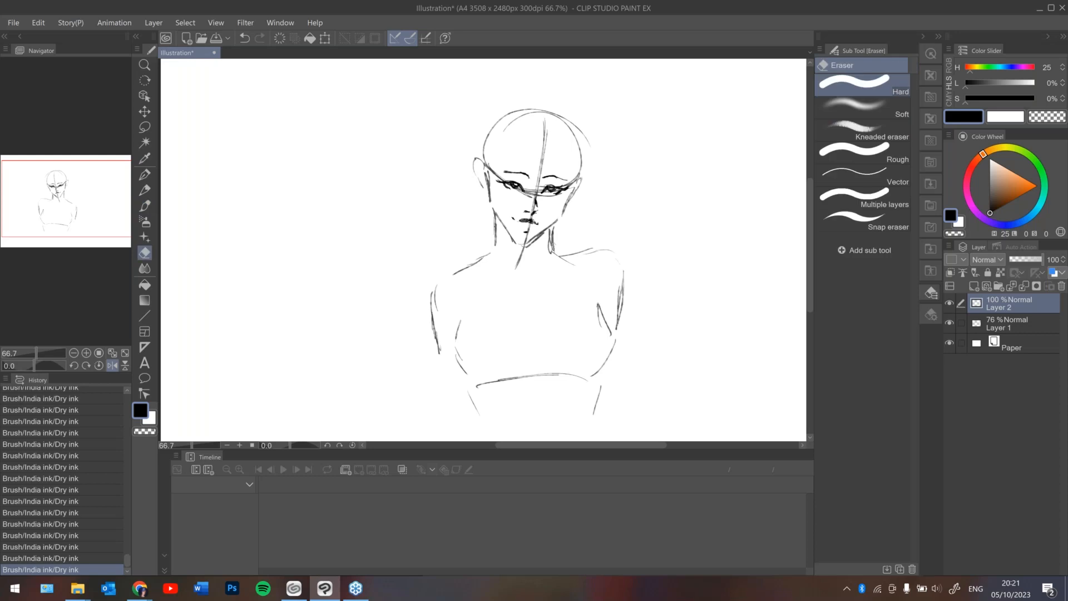
left_click_drag(551, 183, 508, 194)
left_click(506, 195)
mouse_move(551, 189)
left_mouse_down()
mouse_move(563, 194)
mouse_move(564, 180)
left_mouse_up()
key("b")
key("e")
key("b")
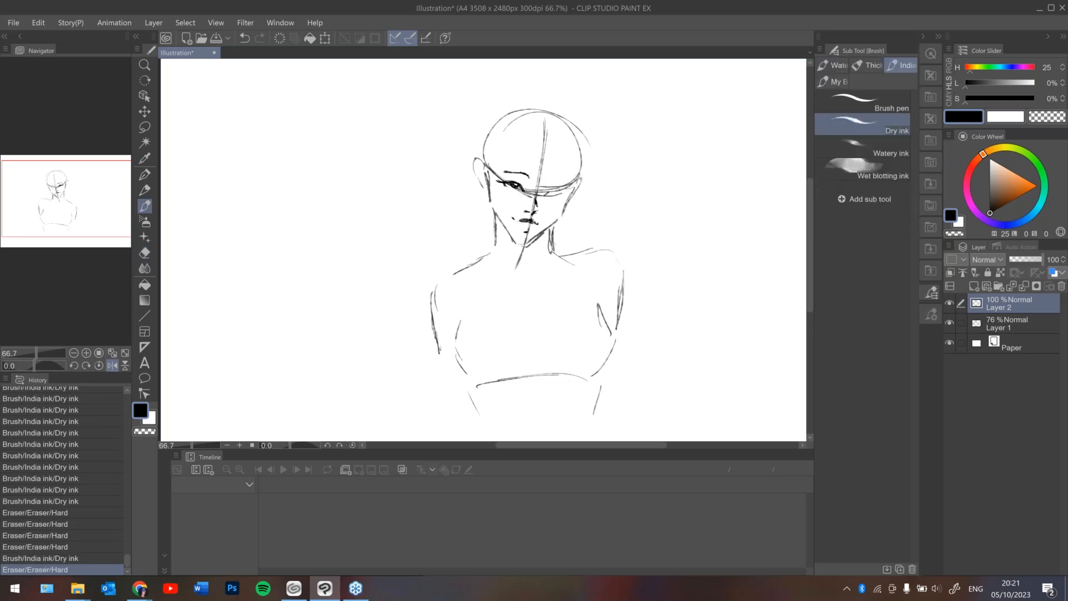
Redraw the erased eye slightly lower on the eye line with dark lid and iris strokes.
left_click_drag(544, 195, 555, 189)
left_click_drag(550, 190, 557, 195)
left_click_drag(554, 192, 553, 192)
left_click_drag(549, 193, 555, 191)
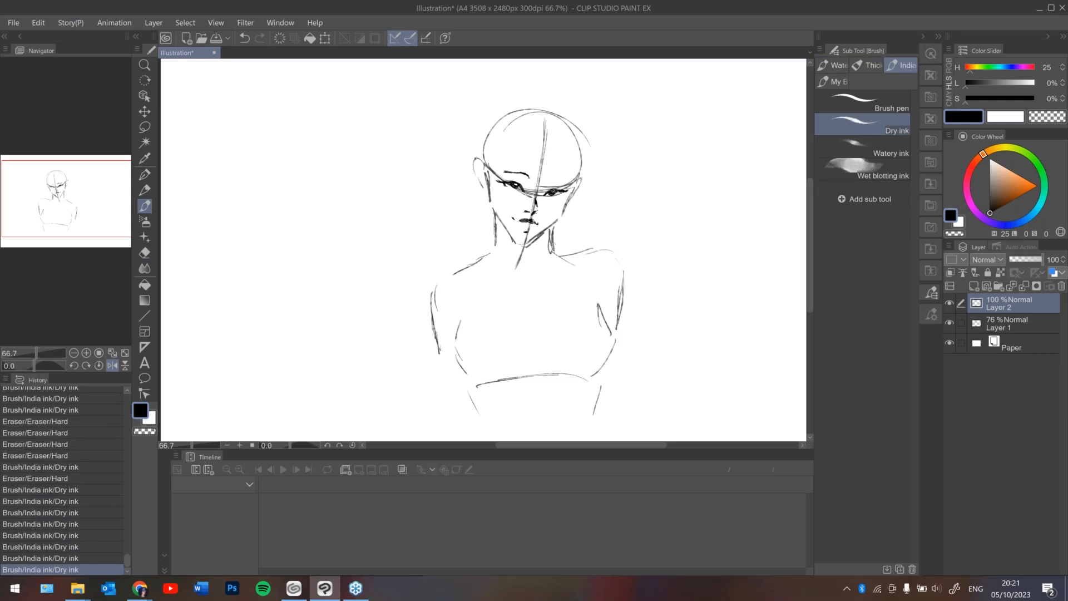
mouse_move(545, 193)
left_mouse_down()
mouse_move(571, 195)
mouse_move(552, 195)
left_mouse_up()
key("e")
key("b")
left_click_drag(552, 195, 562, 193)
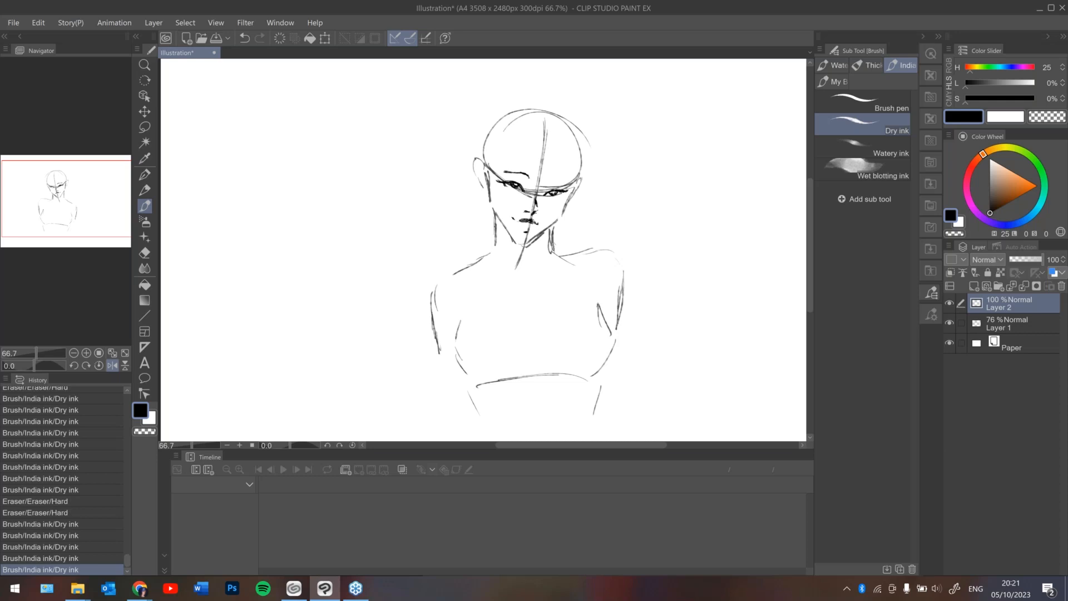
left_click_drag(548, 194, 556, 192)
Redraw the lid crease and eyebrow above the new eye and compare the face in mirrored and normal views.
mouse_move(548, 195)
left_mouse_down()
mouse_move(565, 191)
mouse_move(554, 180)
left_mouse_up()
left_click_drag(550, 181, 556, 180)
left_click_drag(552, 181, 567, 182)
left_click_drag(558, 181, 572, 182)
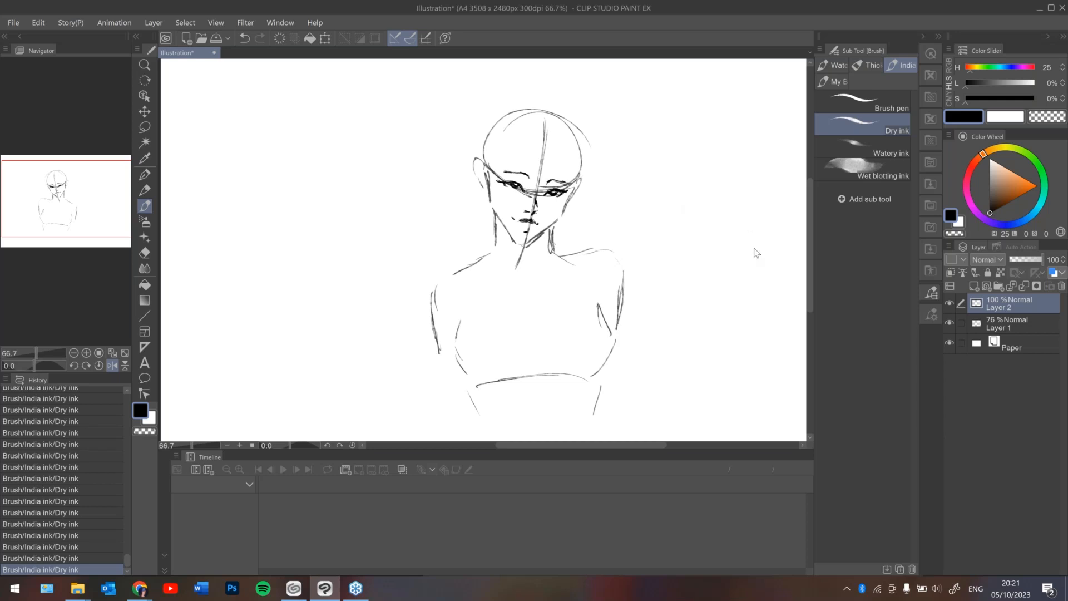
key("h")
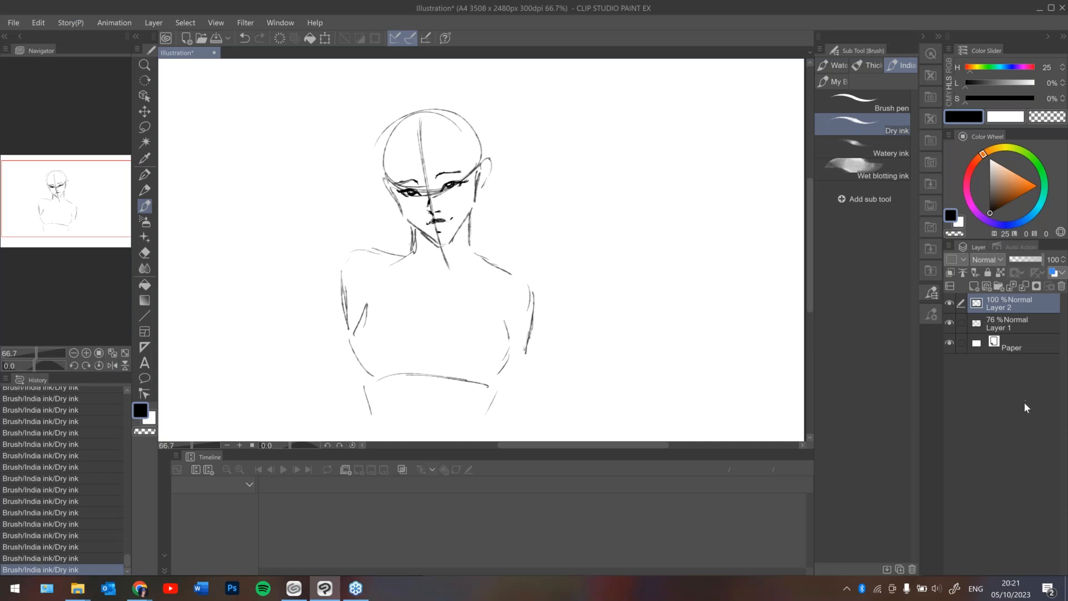
key("h")
key("h")
Duplicate Layer 2, hide the copy, and make the original Layer 2 active.
key("ctrl+j")
left_click(950, 303)
left_click(971, 325)
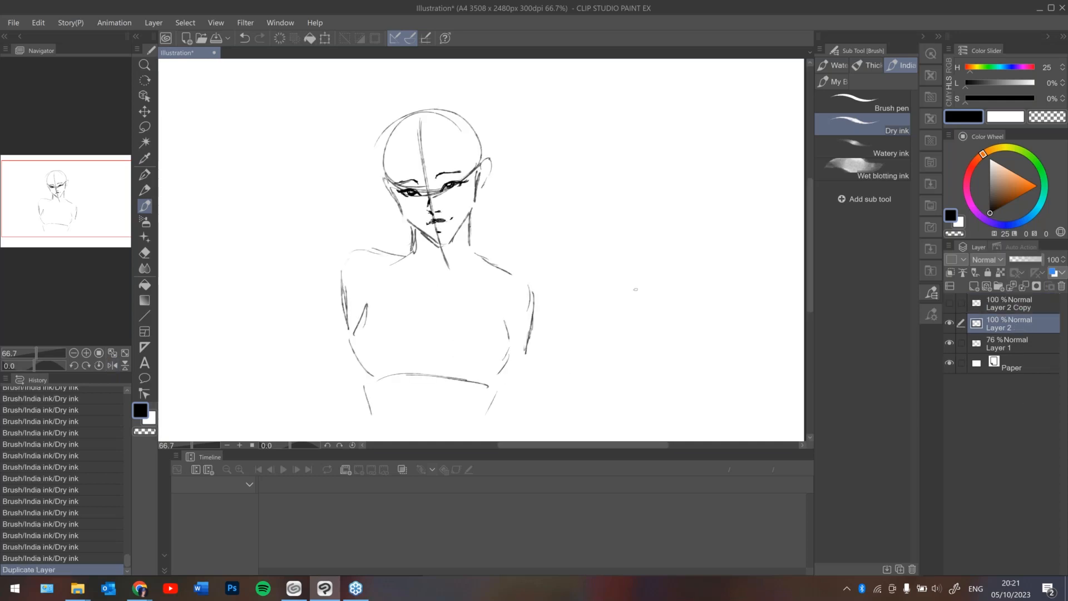
Erase the upper parts of both eyes and redraw the eye nearest the ear with a narrower, dark lid and crease.
key("e")
mouse_move(399, 189)
left_mouse_down()
mouse_move(458, 184)
mouse_move(461, 171)
mouse_move(402, 182)
mouse_move(454, 184)
left_mouse_up()
key("b")
mouse_move(444, 187)
left_mouse_down()
mouse_move(468, 181)
mouse_move(453, 184)
left_mouse_up()
left_click_drag(445, 187, 449, 185)
left_click_drag(445, 186, 449, 186)
left_click_drag(446, 187, 450, 185)
left_click_drag(447, 186, 448, 185)
left_click_drag(443, 186, 450, 181)
left_click_drag(443, 183, 451, 180)
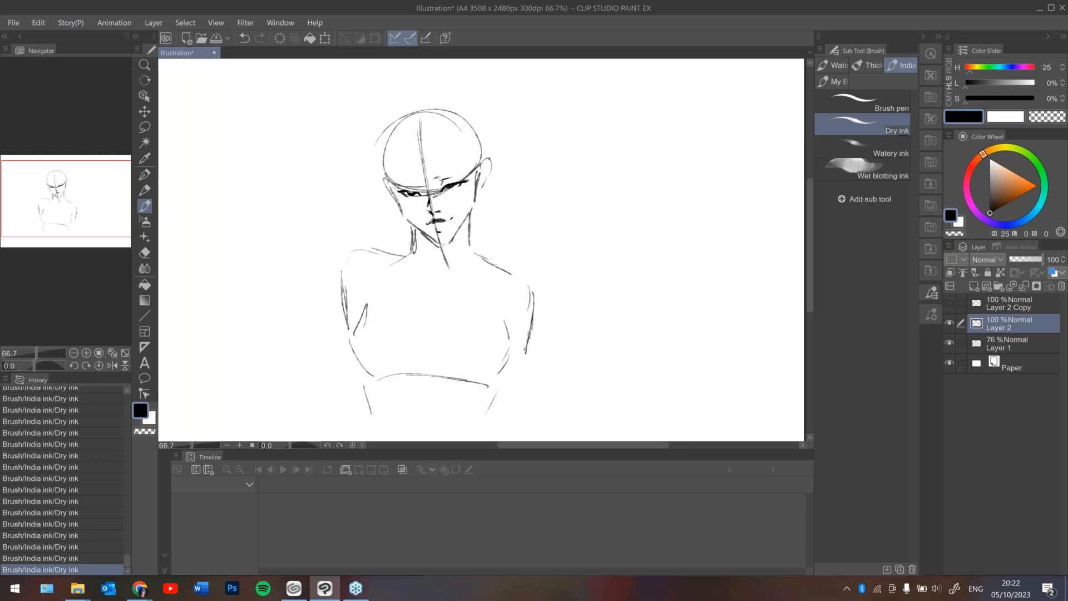
Redo the eyebrow above the eye nearest the ear, erasing remnants and drawing a raised arch.
left_click_drag(433, 179, 454, 168)
key("ctrl+z")
key("e")
mouse_move(452, 171)
left_mouse_down()
mouse_move(465, 173)
mouse_move(444, 172)
left_mouse_up()
key("b")
left_click_drag(441, 180, 459, 171)
left_click_drag(449, 171, 469, 170)
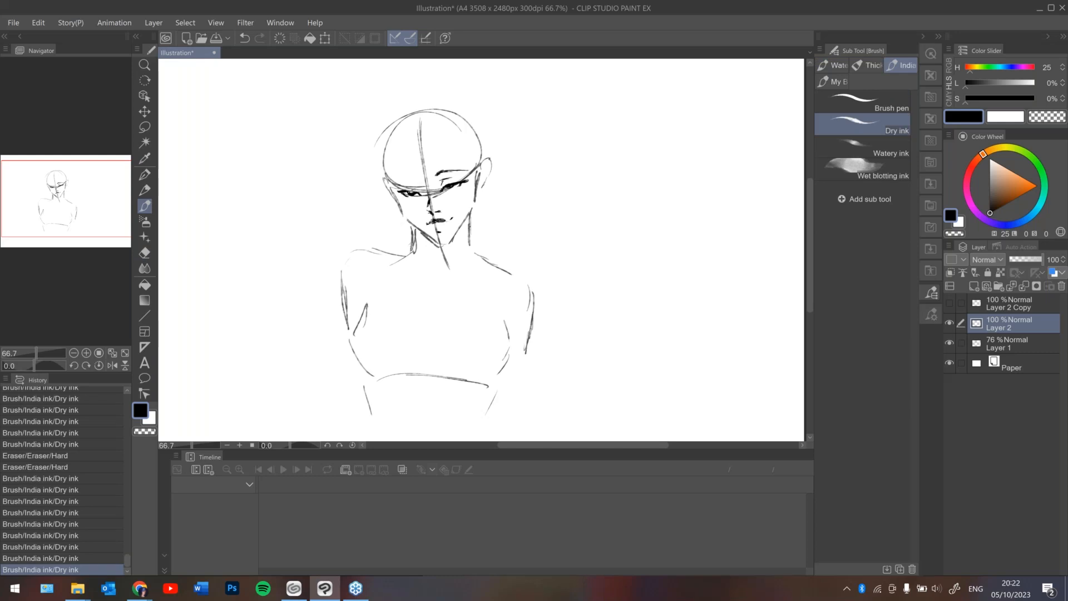
Darken the eye away from the ear, clean up above it, and redraw its lid crease and eyebrow.
left_click_drag(404, 192, 415, 193)
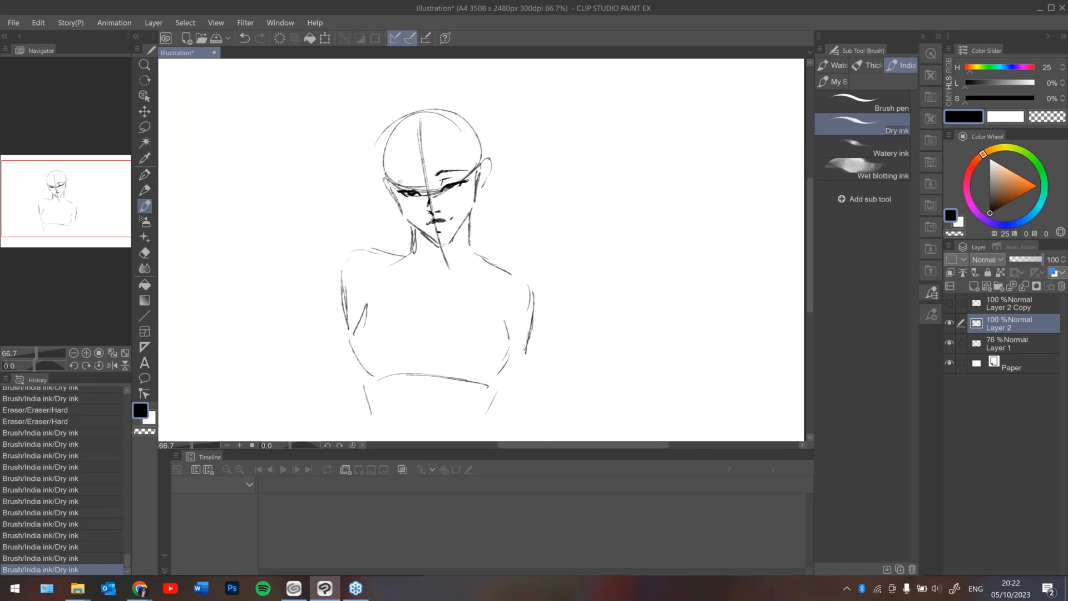
key("e")
left_click(421, 182)
key("b")
left_click_drag(401, 192, 414, 189)
left_click_drag(406, 187, 415, 185)
left_click_drag(405, 184, 417, 176)
left_click_drag(409, 176, 417, 175)
left_click_drag(410, 175, 417, 177)
Reinforce the neck lines below the jaw and undo the last eraser stroke.
mouse_move(416, 249)
left_mouse_down()
mouse_move(415, 229)
mouse_move(471, 243)
left_mouse_up()
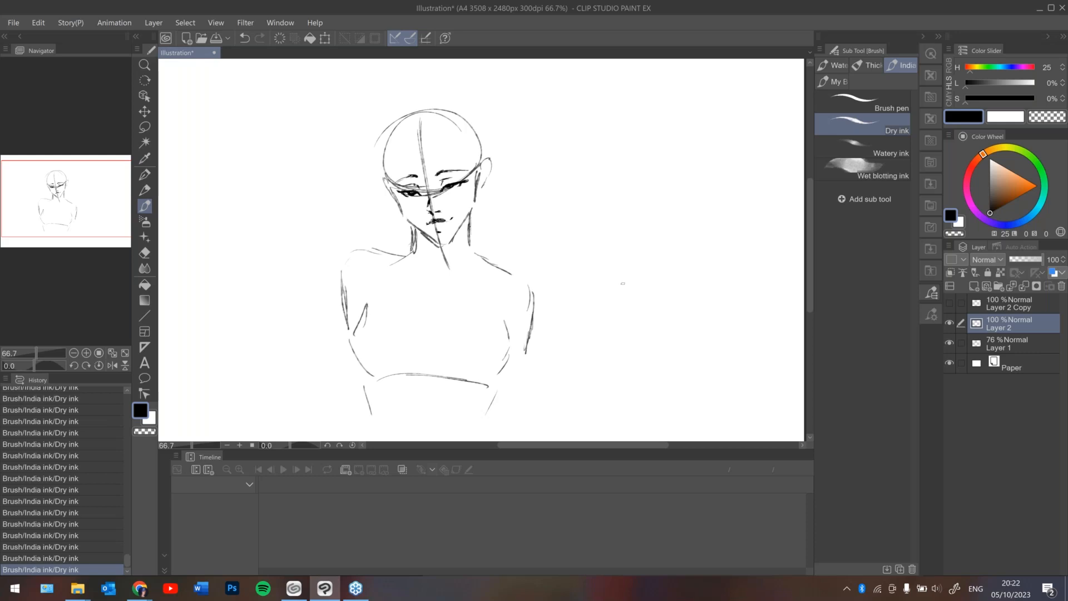
key("e")
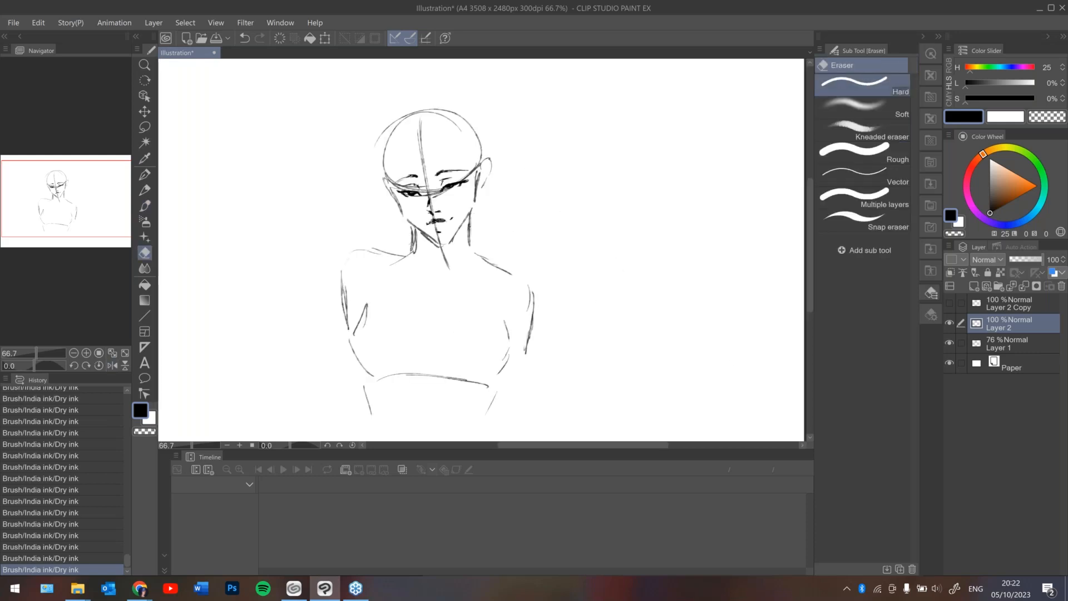
key("ctrl+z")
left_click(145, 206)
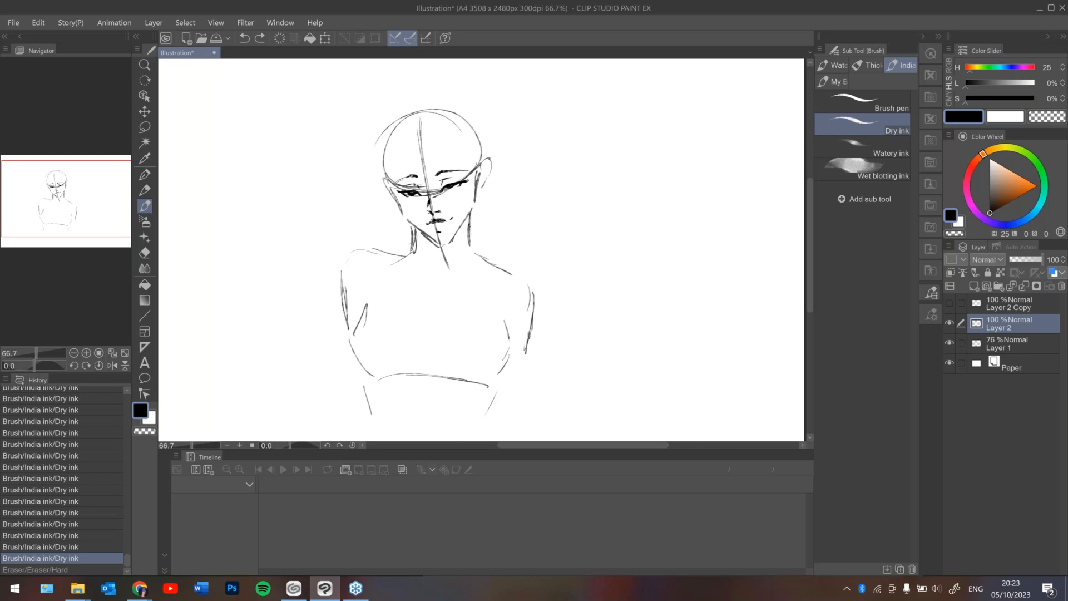
Draw both collarbones at the base of the neck and try a hair contour around the head.
left_click(503, 190)
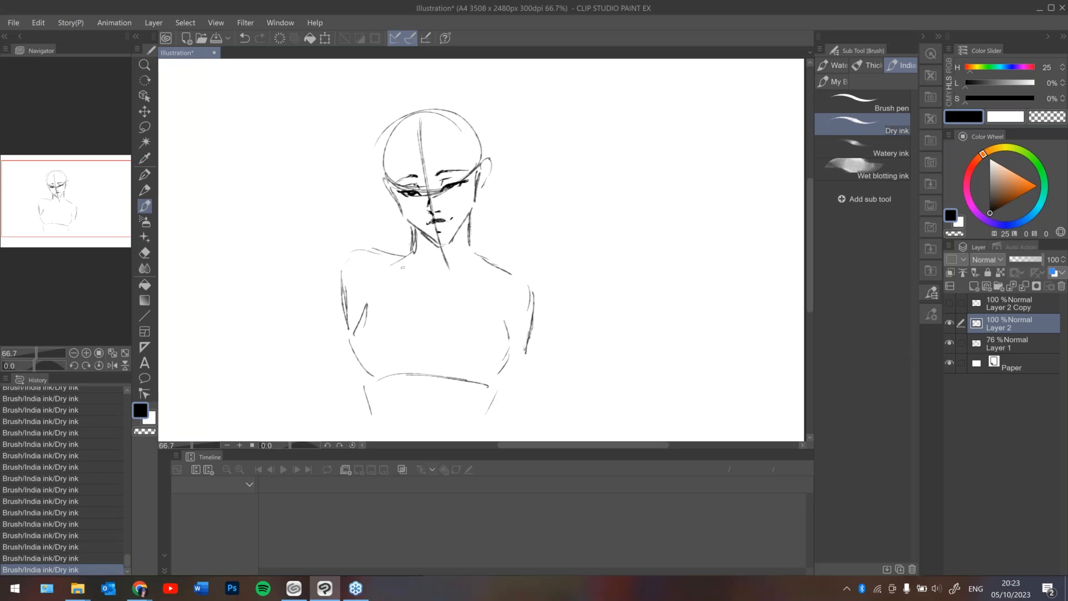
mouse_move(391, 258)
left_mouse_down()
mouse_move(457, 279)
mouse_move(489, 273)
mouse_move(449, 281)
left_mouse_up()
key("ctrl+z")
key("ctrl+z")
mouse_move(447, 107)
left_mouse_down()
mouse_move(468, 95)
mouse_move(351, 189)
left_mouse_up()
key("ctrl+z")
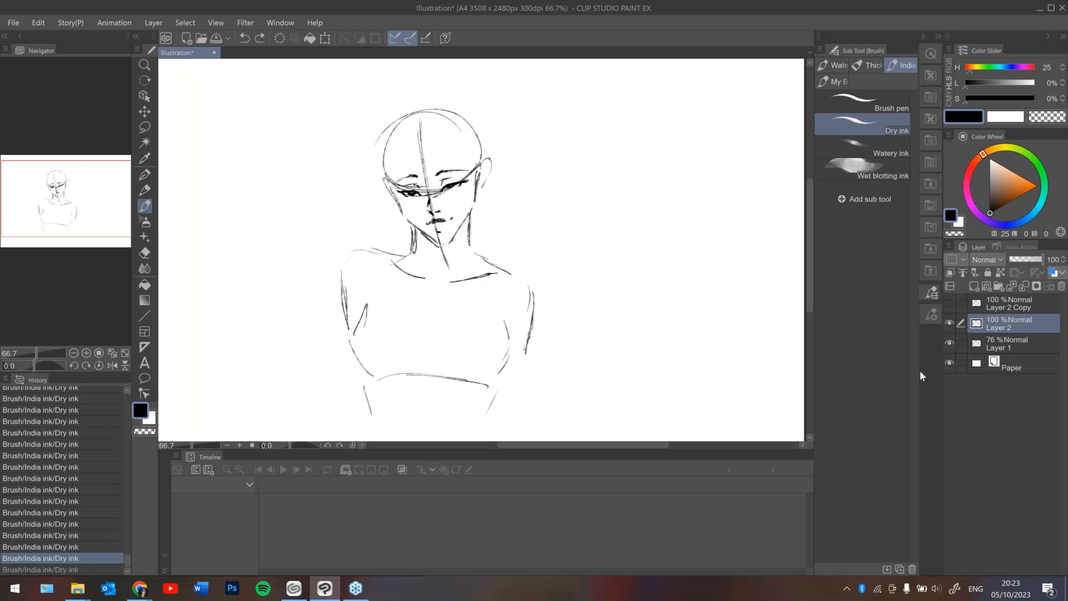
left_click_drag(585, 446, 610, 453)
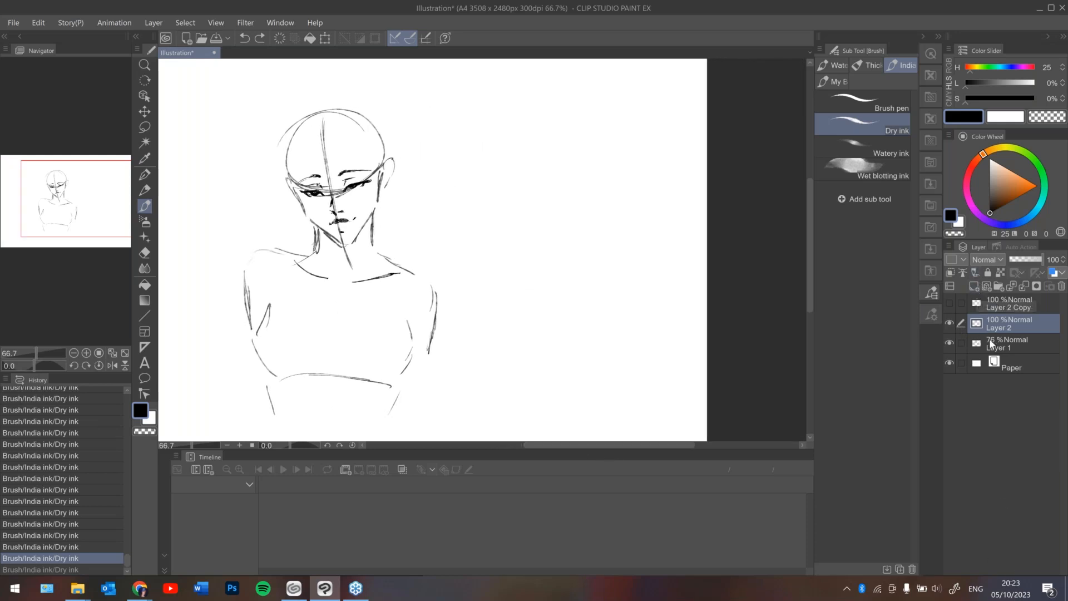
Merge Layer 2 into Layer 1 and delete the hidden Layer 2 Copy.
key("ctrl+e")
left_click(963, 307)
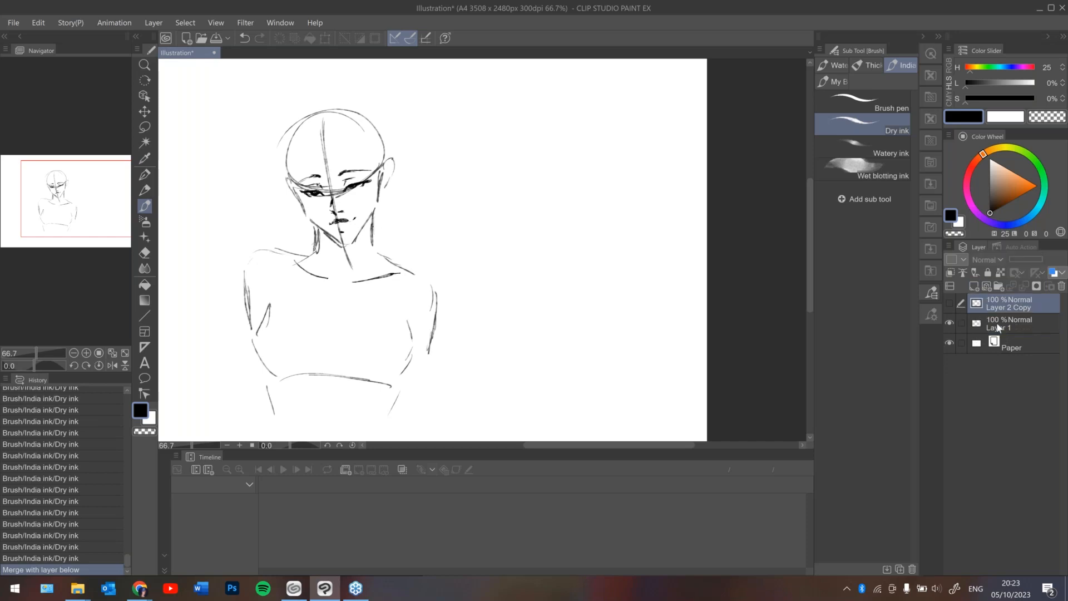
left_click(1061, 287)
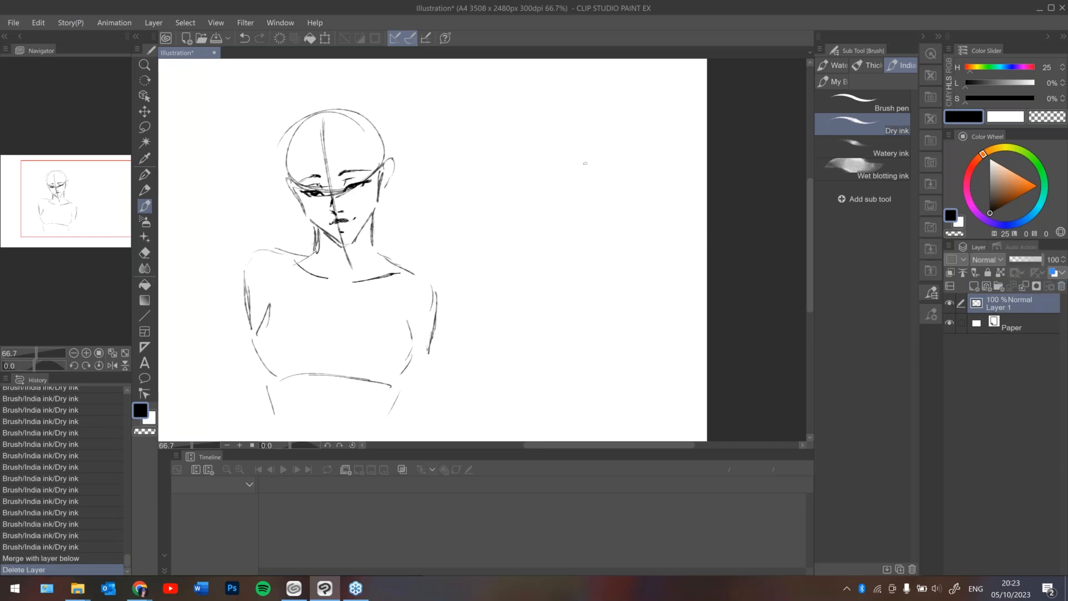
Sketch a tilted oval skull for a second figure in the empty space beside the first bust.
mouse_move(558, 153)
left_mouse_down()
mouse_move(593, 139)
mouse_move(512, 177)
mouse_move(526, 190)
left_mouse_up()
key("ctrl+z")
mouse_move(578, 130)
left_mouse_down()
mouse_move(588, 135)
mouse_move(532, 129)
mouse_move(514, 159)
left_mouse_up()
key("ctrl+z")
key("ctrl+z")
Try several slanted centre lines down the second head's oval, undoing the unwanted strokes.
mouse_move(543, 126)
left_mouse_down()
mouse_move(518, 180)
mouse_move(563, 218)
left_mouse_up()
key("ctrl+z")
left_click_drag(546, 130, 569, 245)
left_click_drag(559, 209, 570, 256)
key("ctrl+z")
key("ctrl+z")
key("ctrl+z")
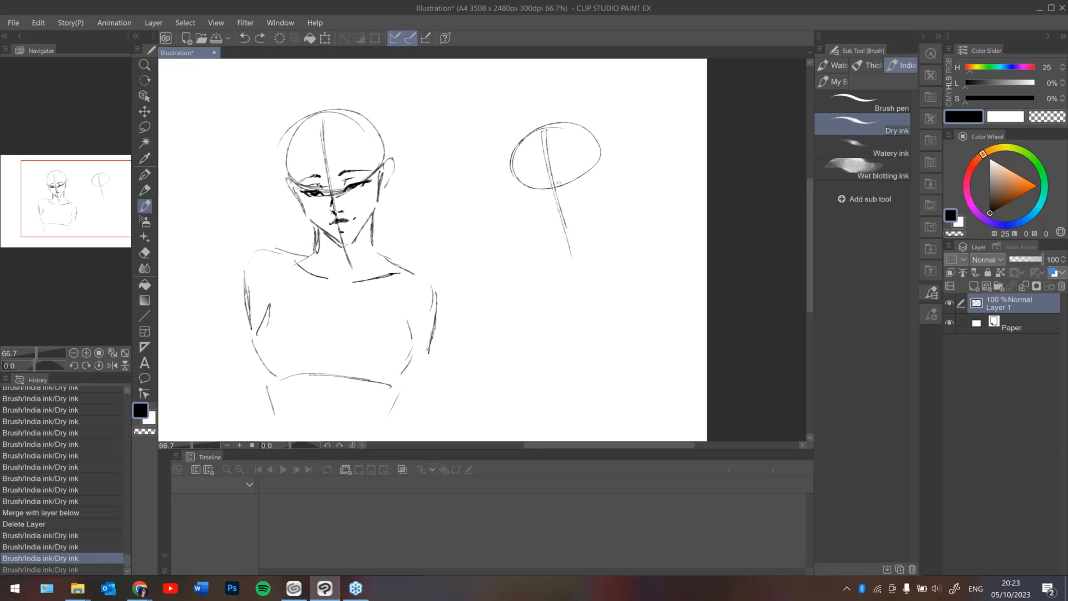
mouse_move(546, 123)
left_mouse_down()
mouse_move(565, 223)
mouse_move(557, 200)
left_mouse_up()
key("ctrl+z")
key("ctrl+z")
Draw the second head's slanted centre line and two upward-curving eye-level guides across the oval.
left_click_drag(543, 127, 573, 253)
key("ctrl+z")
left_click_drag(546, 150, 573, 243)
left_click_drag(555, 186, 574, 246)
left_click_drag(524, 182, 564, 164)
mouse_move(523, 191)
left_mouse_down()
mouse_move(551, 164)
mouse_move(600, 166)
left_mouse_up()
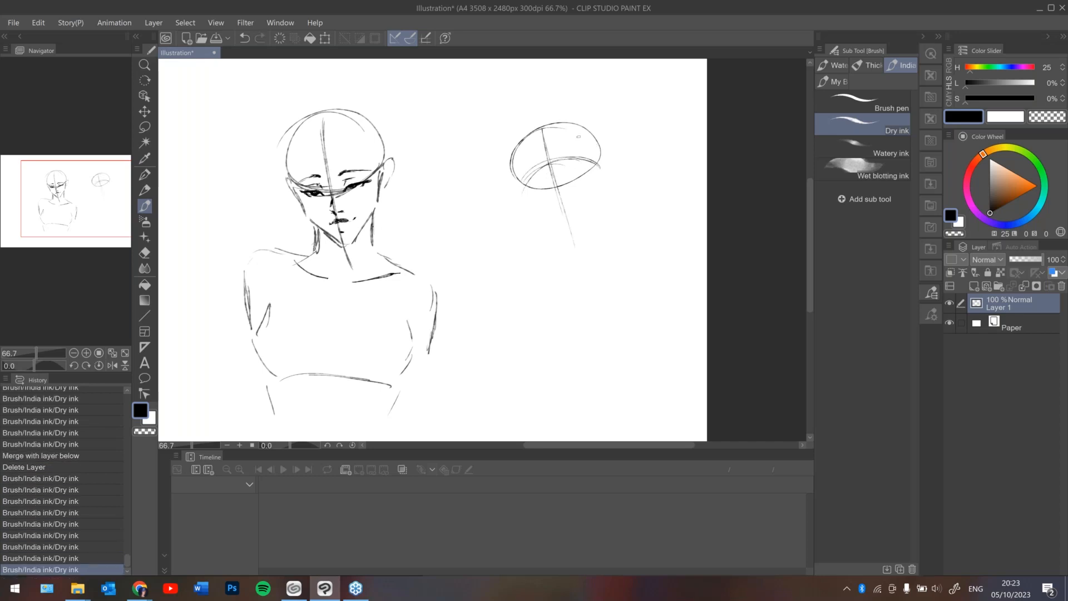
Redo the strokes below the second head's oval, drawing the angular jaw, ears and neck sides.
mouse_move(524, 191)
left_mouse_down()
mouse_move(537, 214)
mouse_move(570, 223)
mouse_move(596, 202)
mouse_move(604, 163)
mouse_move(600, 184)
left_mouse_up()
key("ctrl+z")
key("ctrl+z")
key("ctrl+z")
left_click_drag(524, 187, 545, 264)
left_click_drag(539, 225, 545, 257)
left_click_drag(598, 206, 604, 255)
Draw the second figure's sloping shoulders and upper-arm curve, and erase stray lines around the neck.
left_click_drag(545, 240, 475, 286)
left_click_drag(603, 239, 681, 287)
left_click_drag(477, 287, 469, 328)
key("ctrl+z")
key("e")
mouse_move(545, 265)
left_mouse_down()
mouse_move(592, 254)
mouse_move(568, 242)
mouse_move(569, 230)
mouse_move(602, 253)
mouse_move(575, 247)
left_mouse_up()
Add neck muscle lines running from the second figure's jaw towards the base of the throat with Dry ink.
left_click(145, 207)
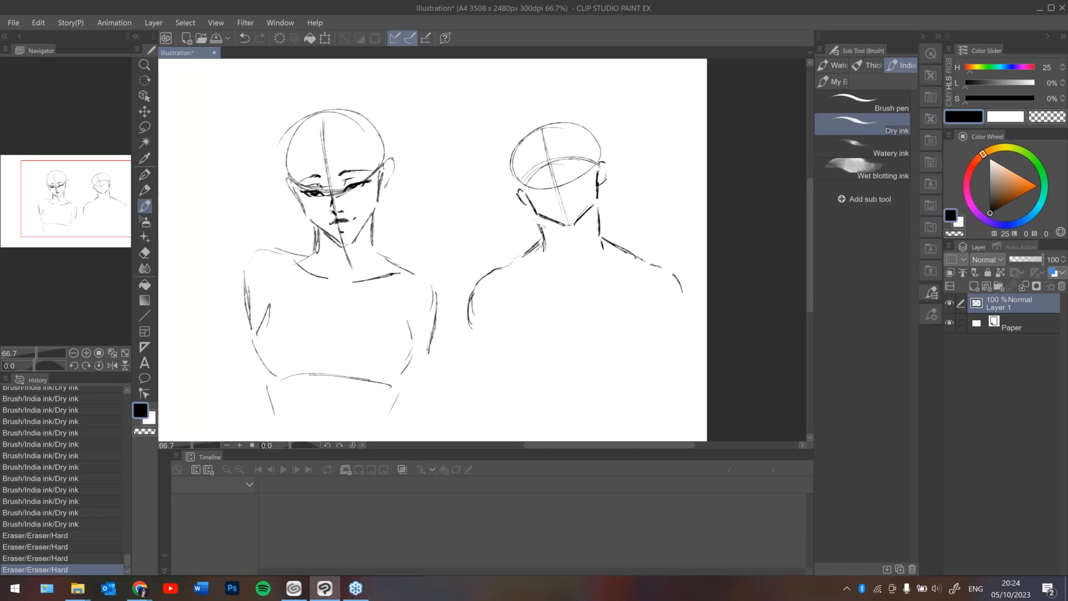
mouse_move(539, 221)
left_mouse_down()
mouse_move(544, 243)
mouse_move(557, 235)
mouse_move(561, 245)
left_mouse_up()
left_click_drag(555, 230, 563, 252)
left_click_drag(559, 243, 564, 257)
left_click_drag(586, 223, 581, 261)
Draw both collarbones and a short vertical centre line down the second figure's chest.
left_click_drag(506, 274, 619, 267)
left_click_drag(616, 267, 644, 266)
left_click_drag(526, 273, 504, 274)
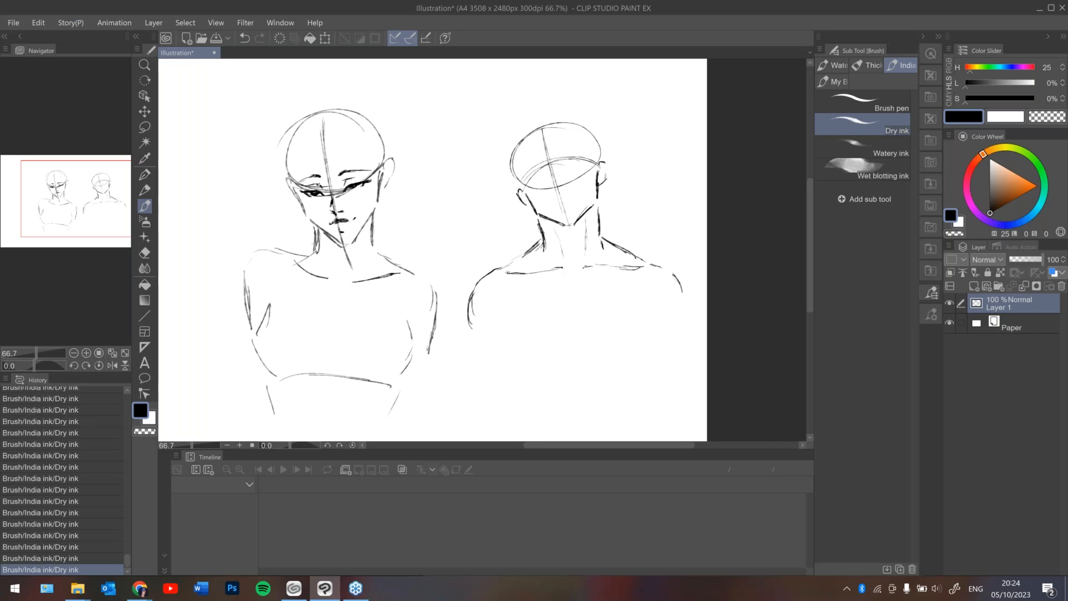
left_click_drag(577, 284, 580, 321)
Create a new raster layer and ink the second head's higher eye as a dark half-closed lid along the guide.
left_click(973, 286)
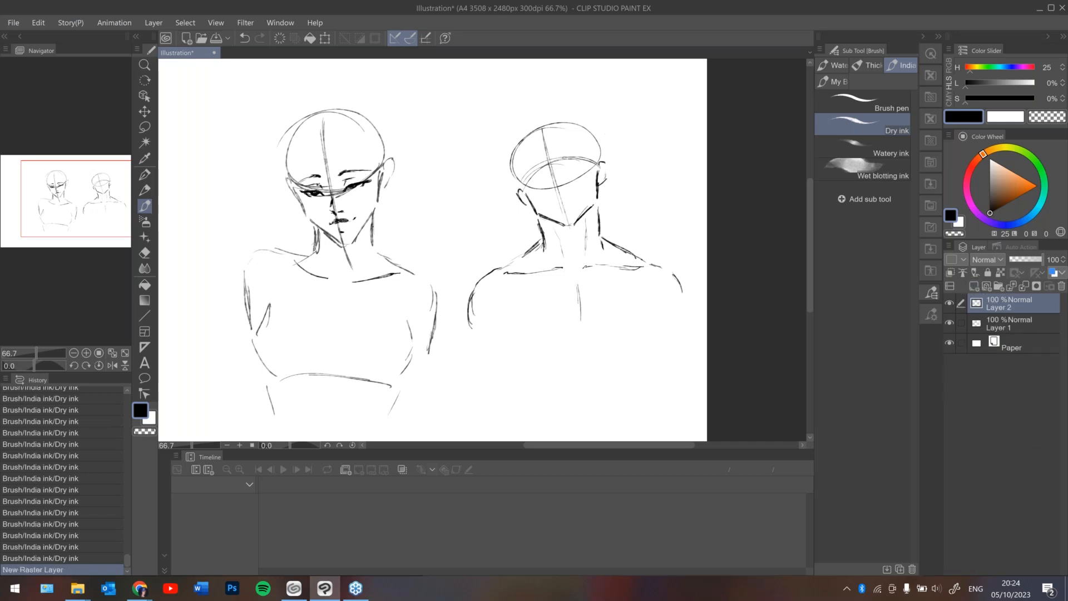
left_click(565, 160)
left_click(565, 161)
left_click_drag(564, 163, 571, 160)
left_click_drag(566, 161, 582, 159)
left_click_drag(572, 159, 586, 159)
left_click_drag(576, 159, 588, 160)
left_click_drag(580, 159, 592, 160)
left_click_drag(583, 159, 593, 161)
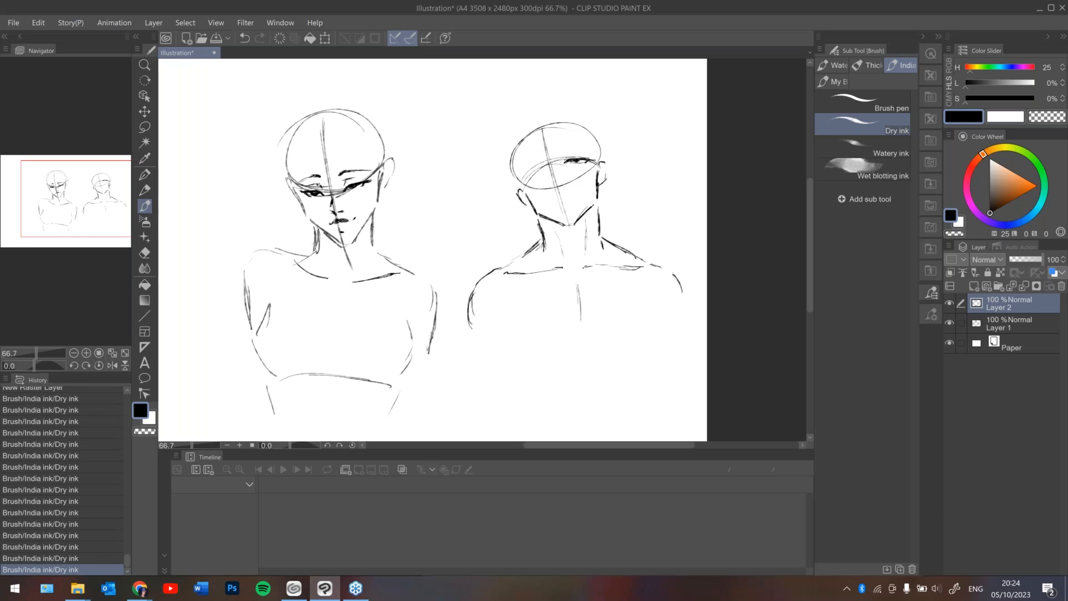
Compare the higher eye with and without its last stroke, restore it, and add a lid crease above.
key("ctrl+z")
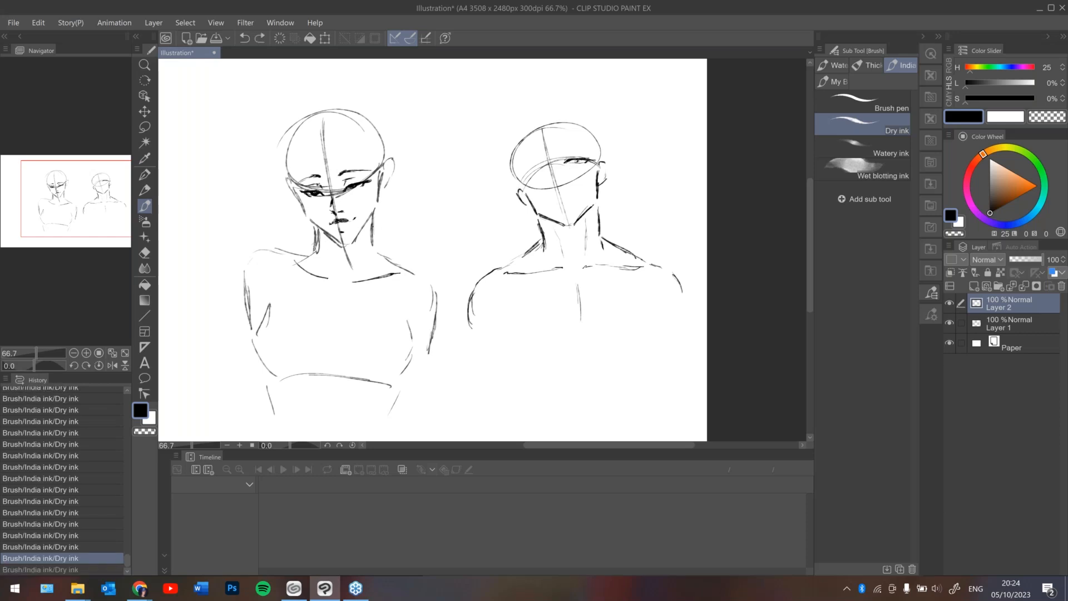
key("ctrl+y")
key("ctrl+z")
key("ctrl+y")
left_click_drag(563, 153, 582, 152)
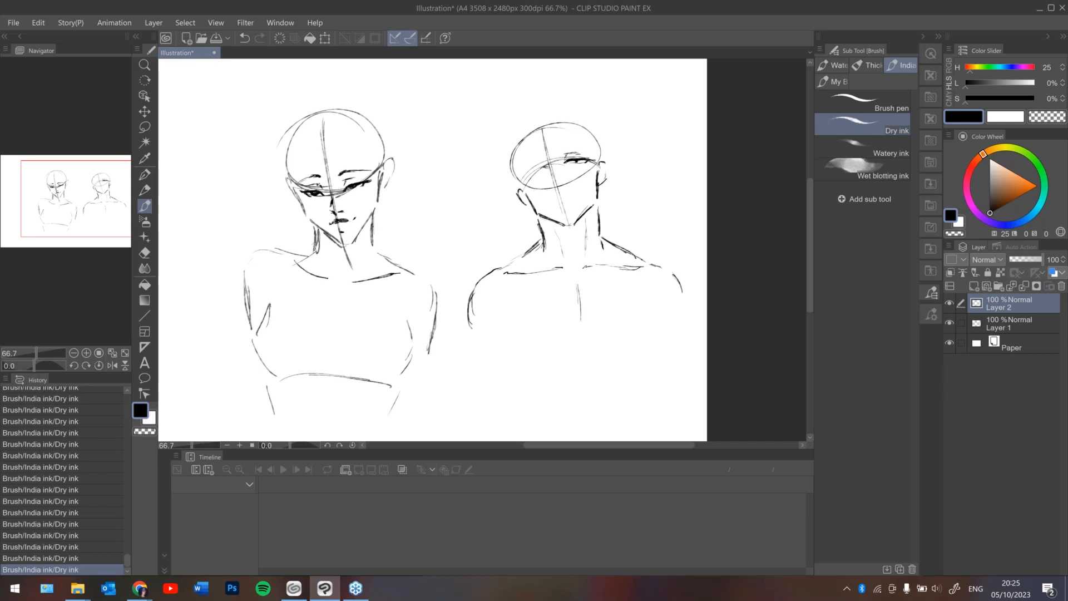
Draw the lower half-closed eye with its lid crease and the eyebrow over the higher eye, undoing and redoing strokes to compare.
mouse_move(531, 174)
left_mouse_down()
mouse_move(545, 167)
mouse_move(523, 180)
left_mouse_up()
left_click_drag(530, 177, 549, 168)
left_click_drag(531, 167, 544, 160)
key("ctrl+z")
key("ctrl+z")
key("ctrl+y")
key("ctrl+y")
key("ctrl+z")
key("ctrl+z")
key("ctrl+y")
key("ctrl+y")
key("ctrl+z")
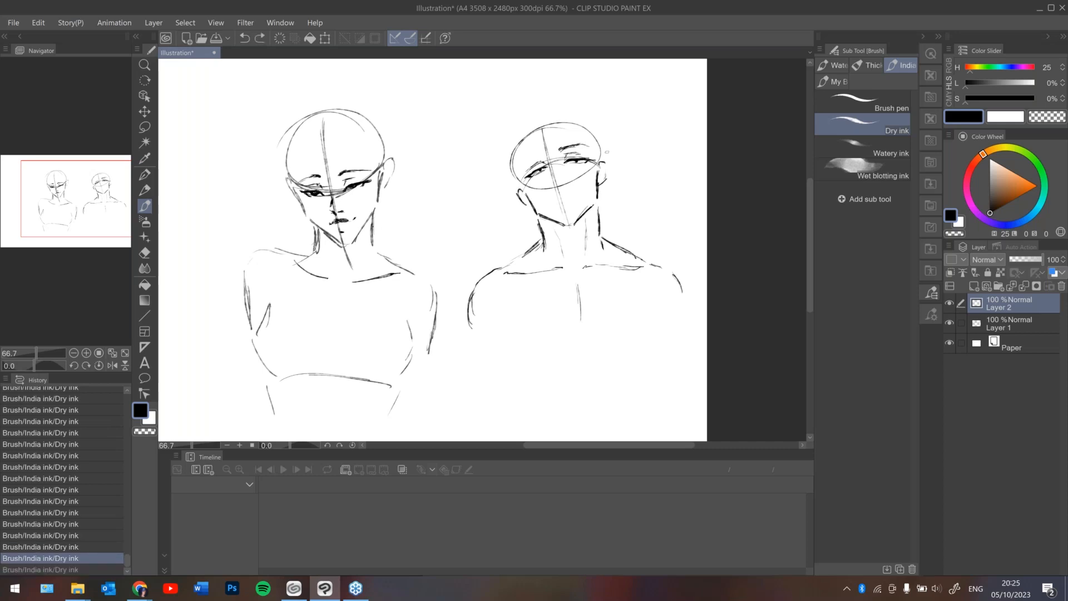
key("ctrl+y")
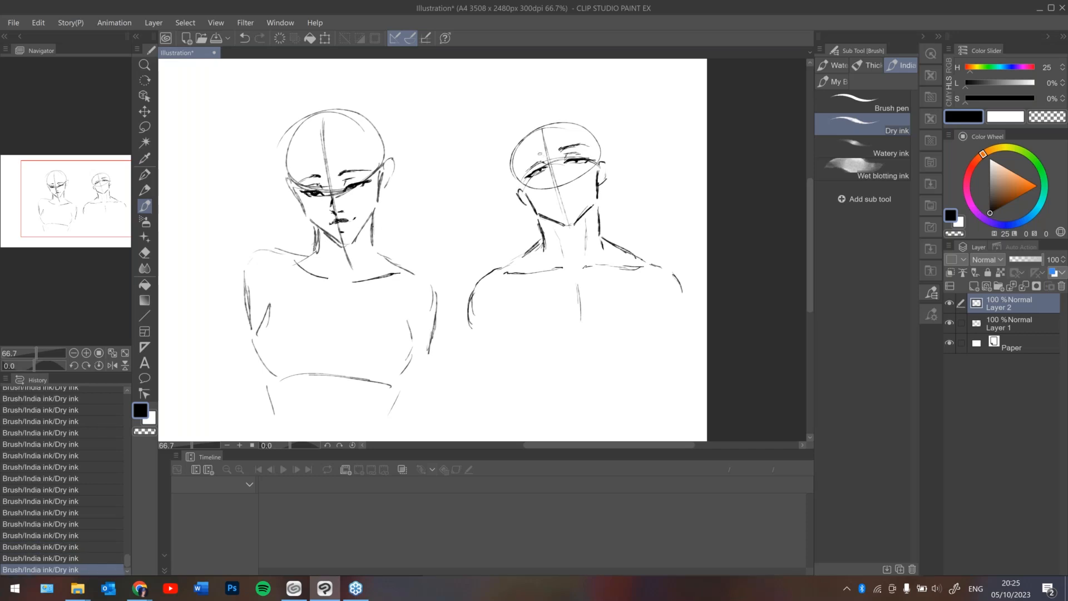
Draw the eyebrow above the lower eye and mark the nostrils, undoing and redoing the last stroke to compare.
left_click_drag(530, 160, 539, 154)
left_click_drag(524, 163, 537, 156)
key("ctrl+z")
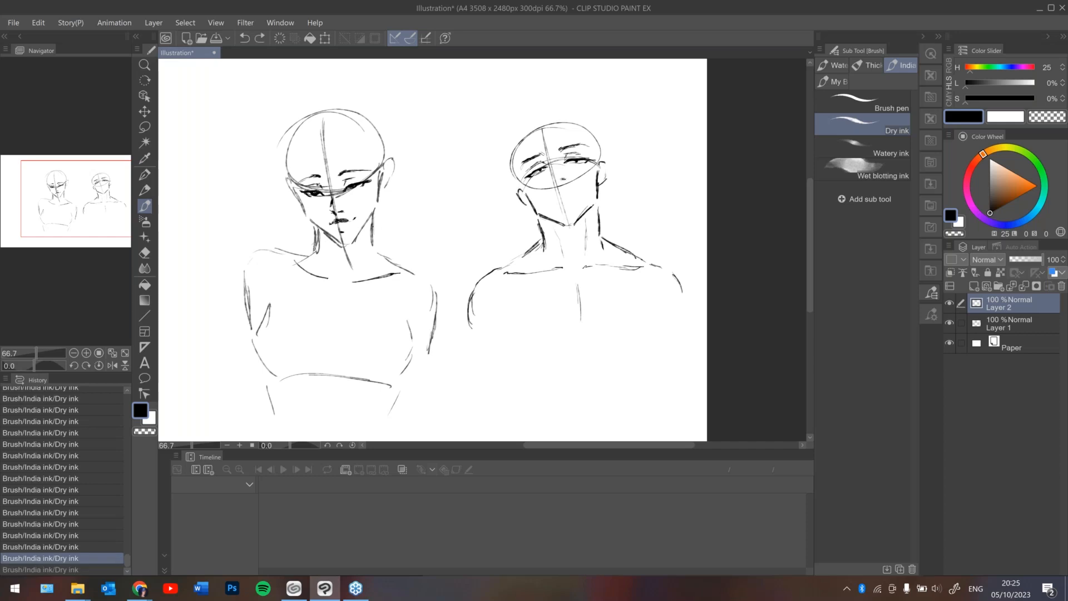
key("ctrl+y")
key("ctrl+z")
key("ctrl+y")
key("ctrl+z")
key("ctrl+y")
key("ctrl+z")
key("ctrl+y")
key("ctrl+z")
key("ctrl+y")
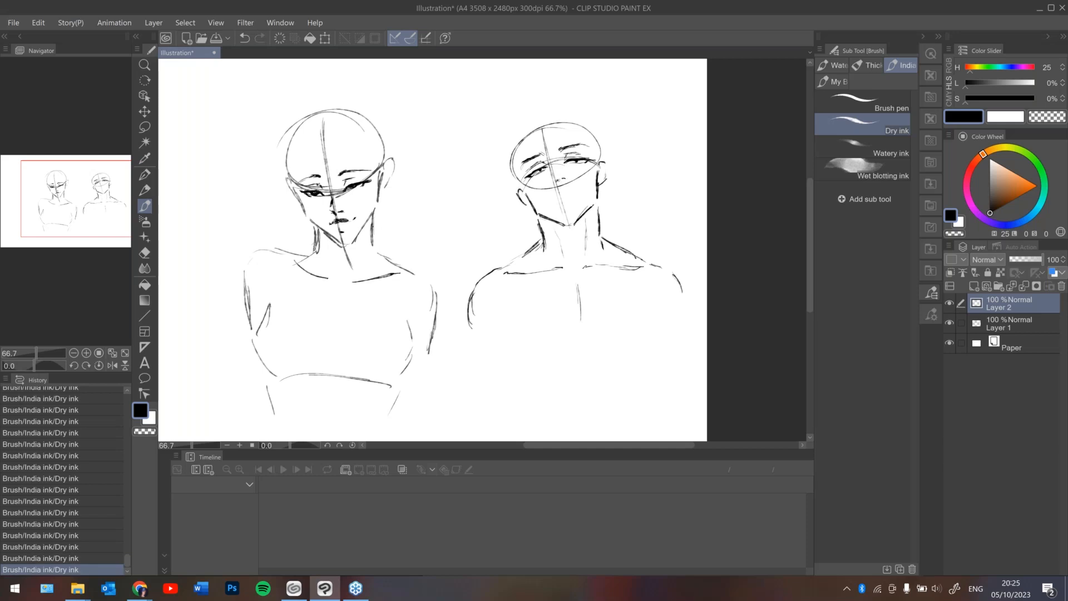
Add the nose bridge mark, the mouth line and a small Adam's apple mark on the second figure.
left_click_drag(554, 169, 559, 174)
left_click_drag(572, 234, 571, 240)
key("ctrl+z")
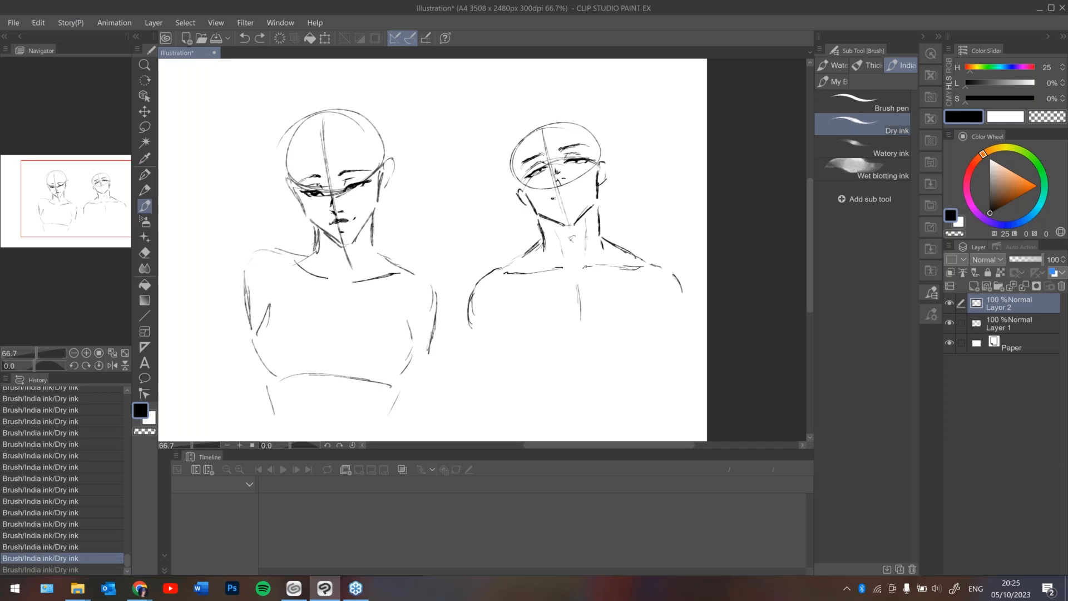
key("ctrl+y")
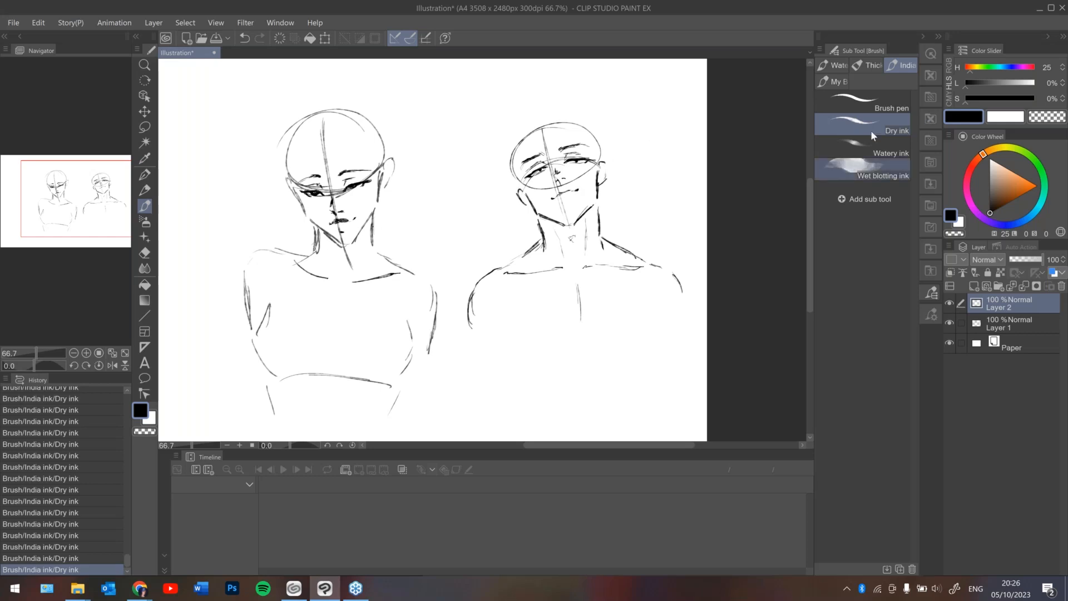
Choose the angular soft brush and create a new raster layer directly above Layer 1.
left_click(853, 81)
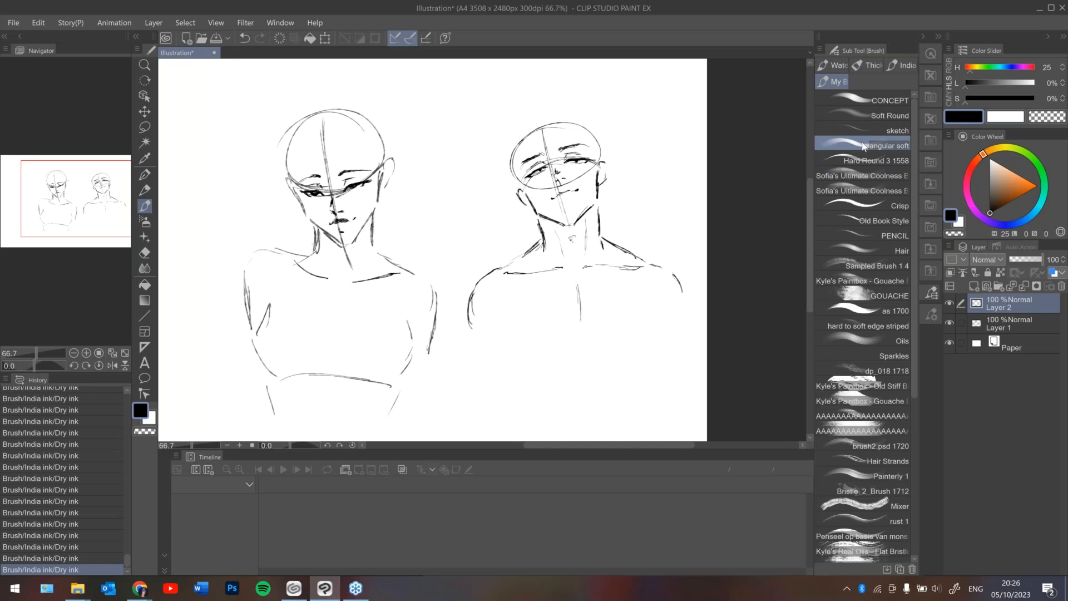
left_click_drag(465, 241, 466, 245)
left_click(1004, 325)
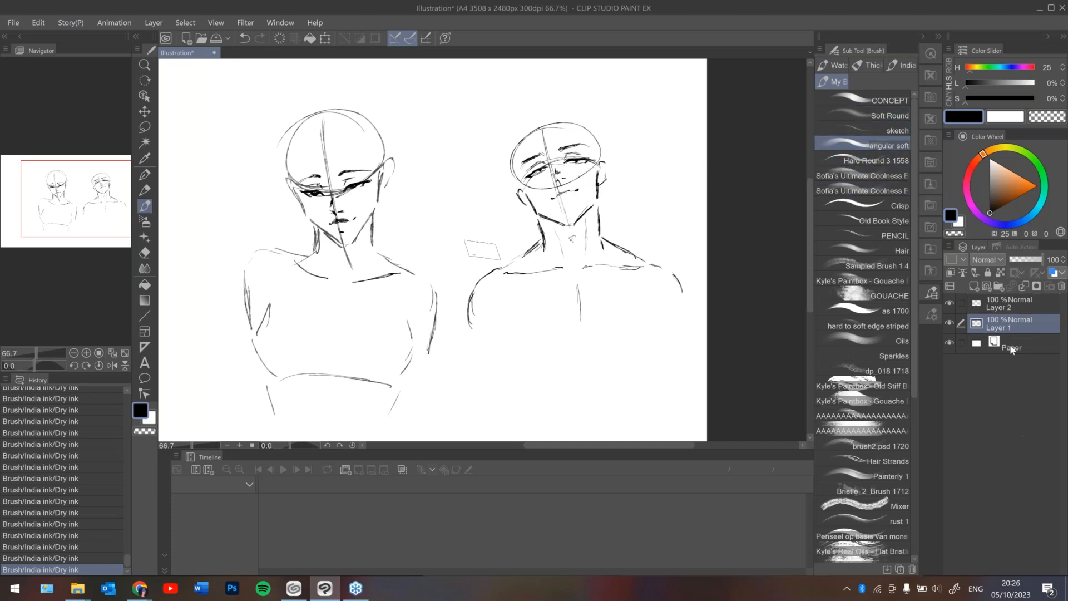
left_click(972, 285)
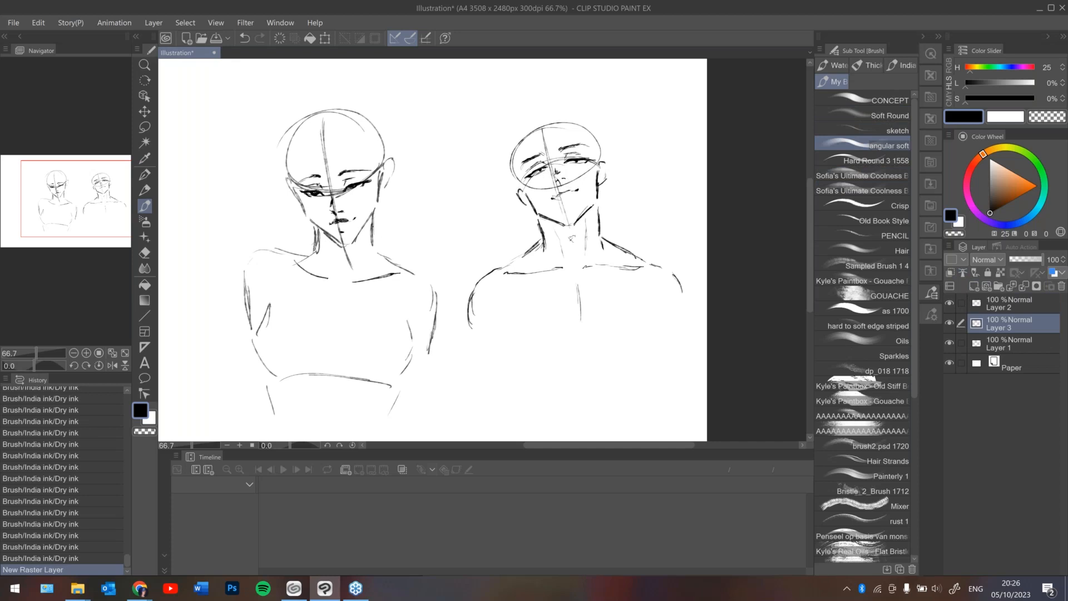
Shade the second figure's lips with the angular soft brush, undoing and redoing the first stroke to compare.
left_click(726, 185)
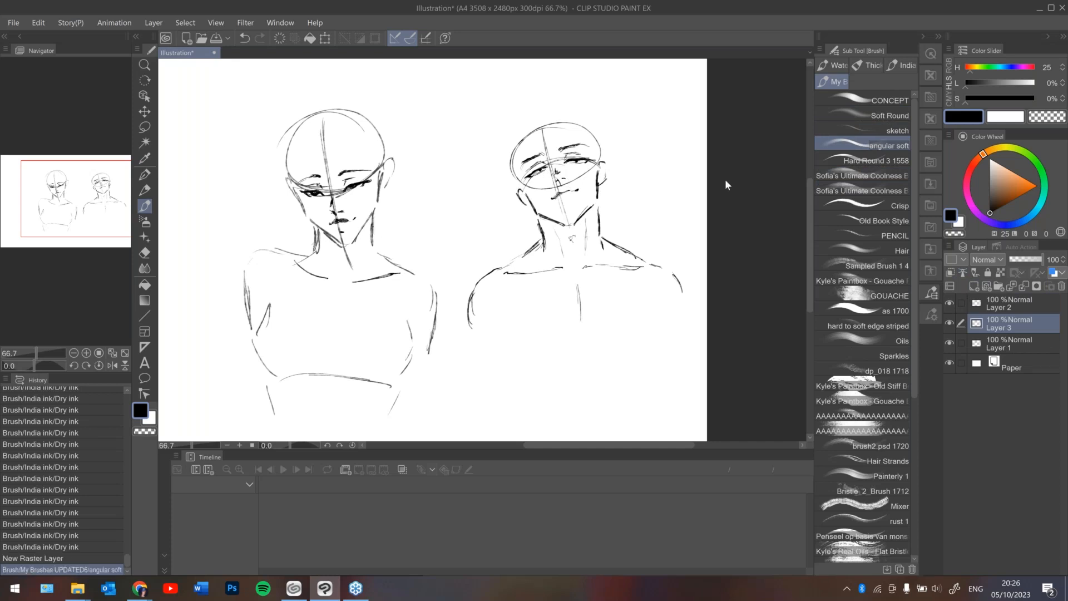
key("ctrl+z")
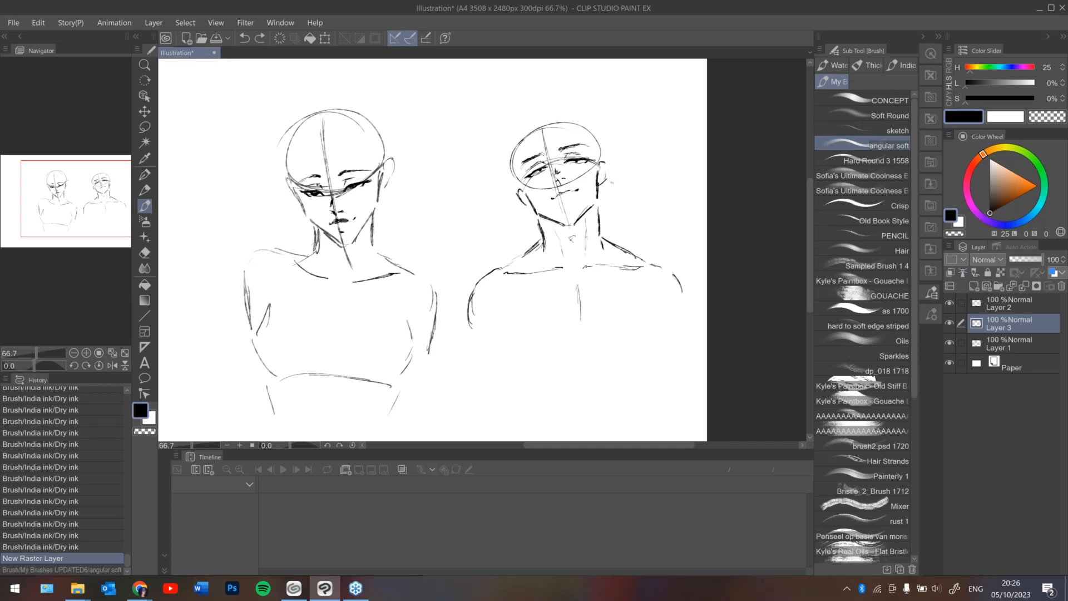
key("ctrl+y")
key("ctrl+z")
key("ctrl+y")
key("ctrl+z")
key("ctrl+y")
left_click(565, 202)
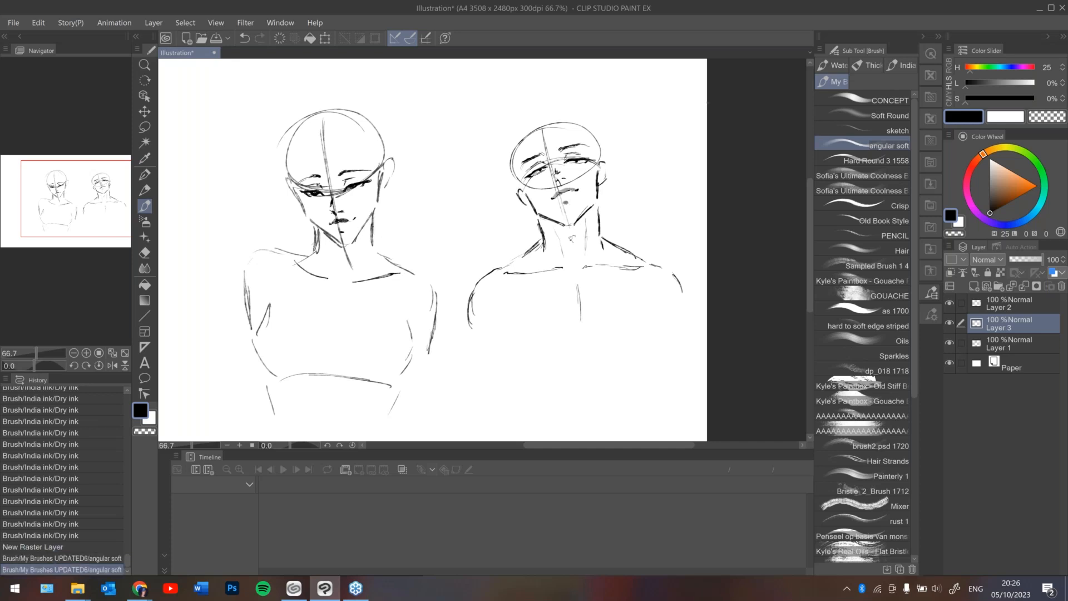
Return to the Dry ink brush and refine the inner lines of both ears on the second head.
left_click(900, 65)
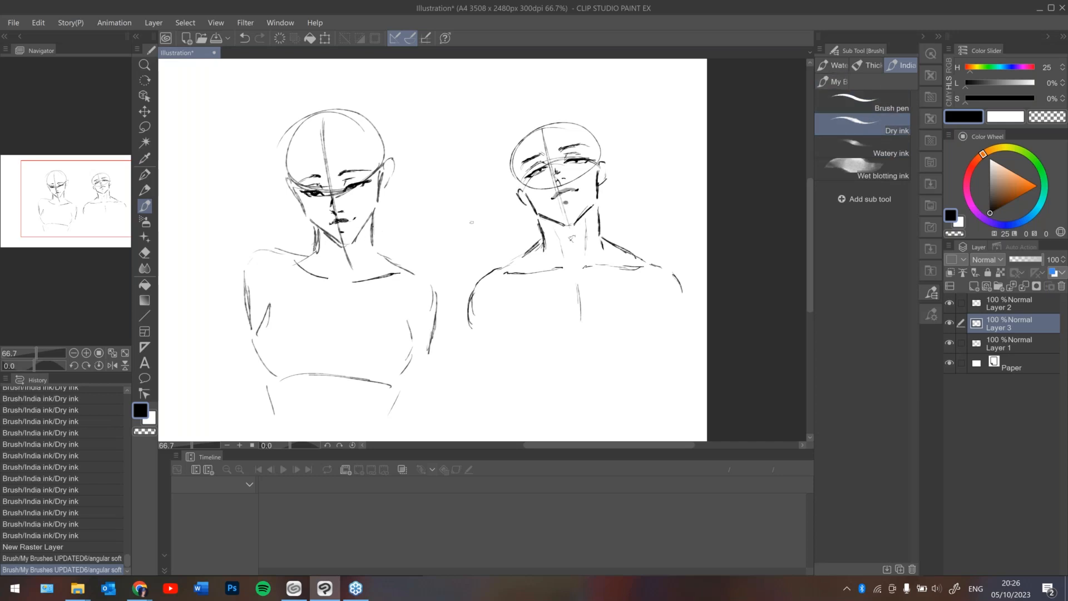
key("h")
key("h")
left_click_drag(517, 192, 528, 207)
left_click_drag(600, 162, 606, 177)
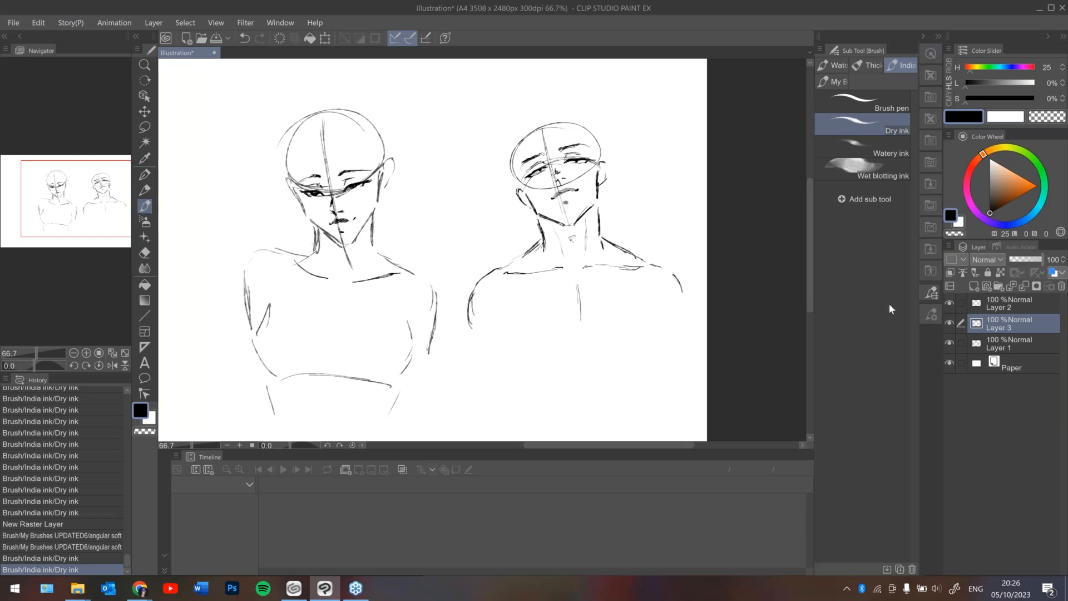
Check the second face by hiding and showing its layers, and merge Layer 2 into Layer 3.
left_click(924, 36)
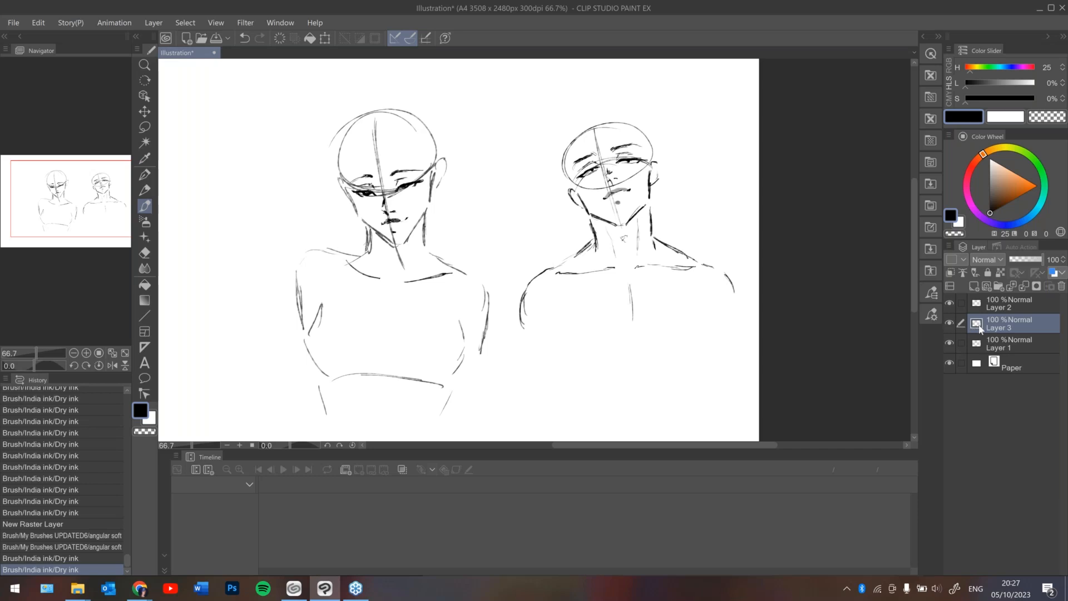
key("ctrl+minus")
key("ctrl+plus")
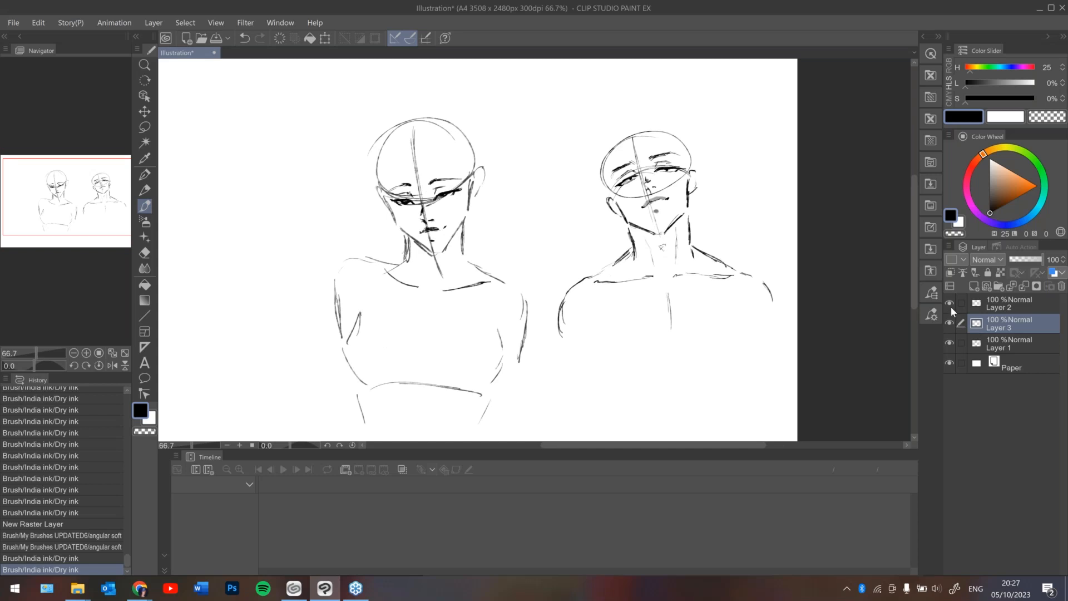
left_click(949, 303)
left_click(947, 323)
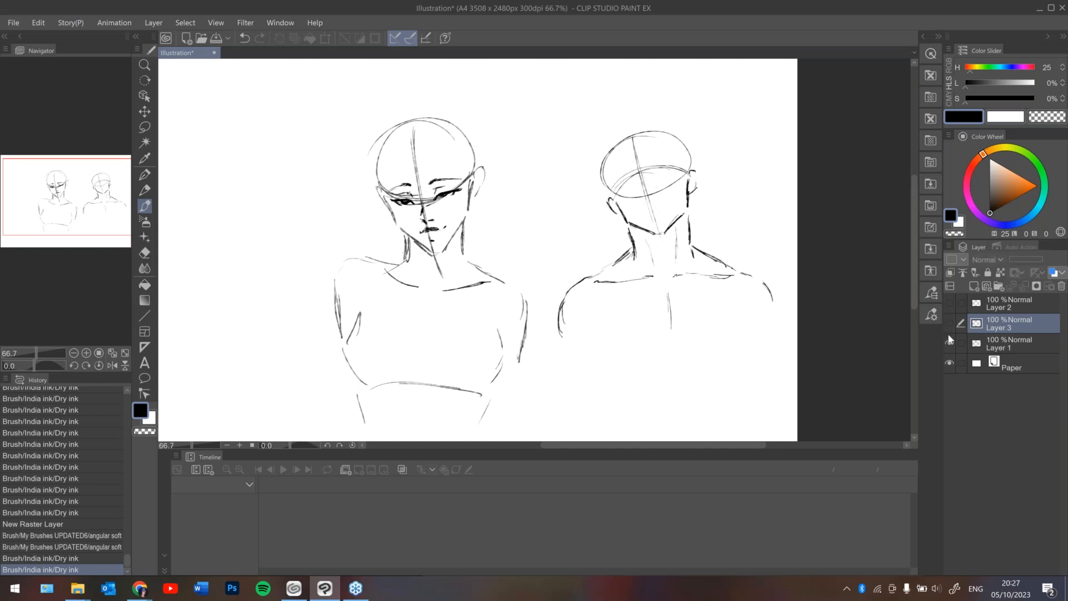
left_click(948, 337)
left_click_drag(949, 335, 949, 304)
left_click(994, 308)
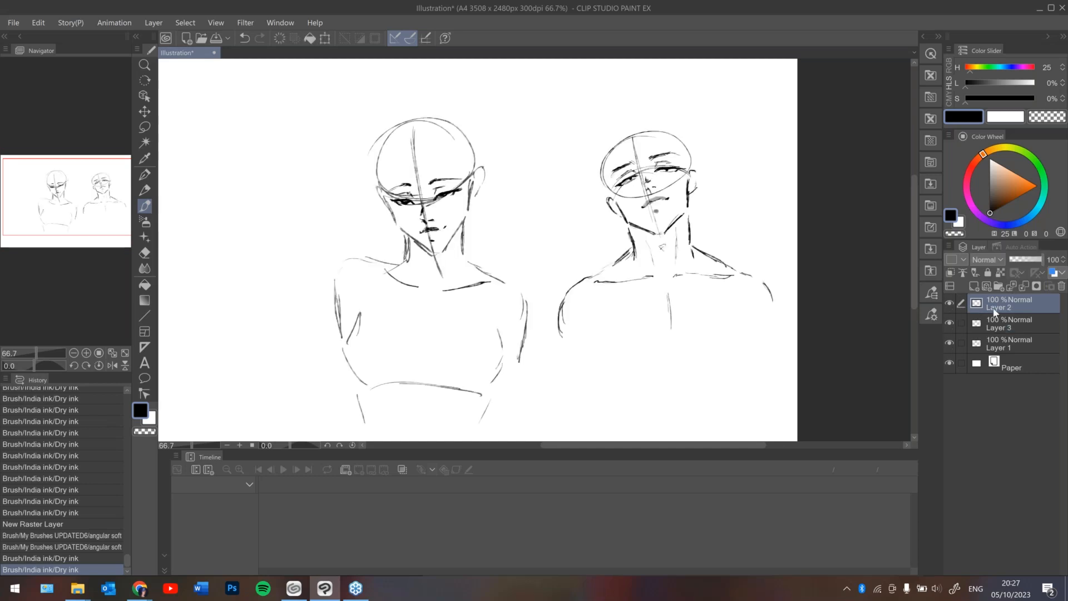
key("ctrl+e")
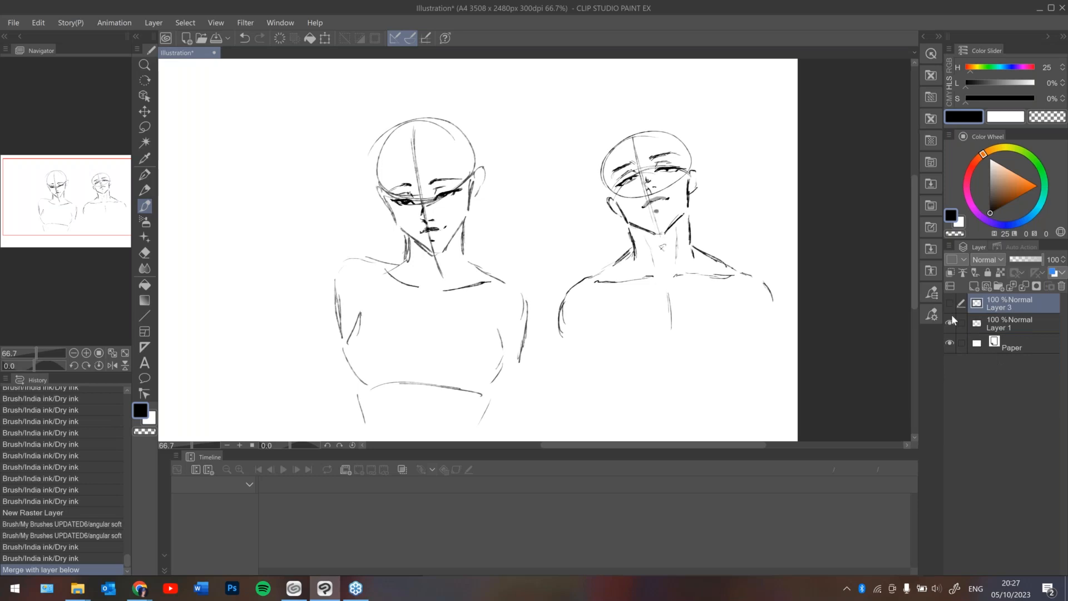
Hide Layer 3 and Layer 1 so only the paper remains shown.
left_click(949, 303)
left_click(950, 323)
key("ctrl+minus")
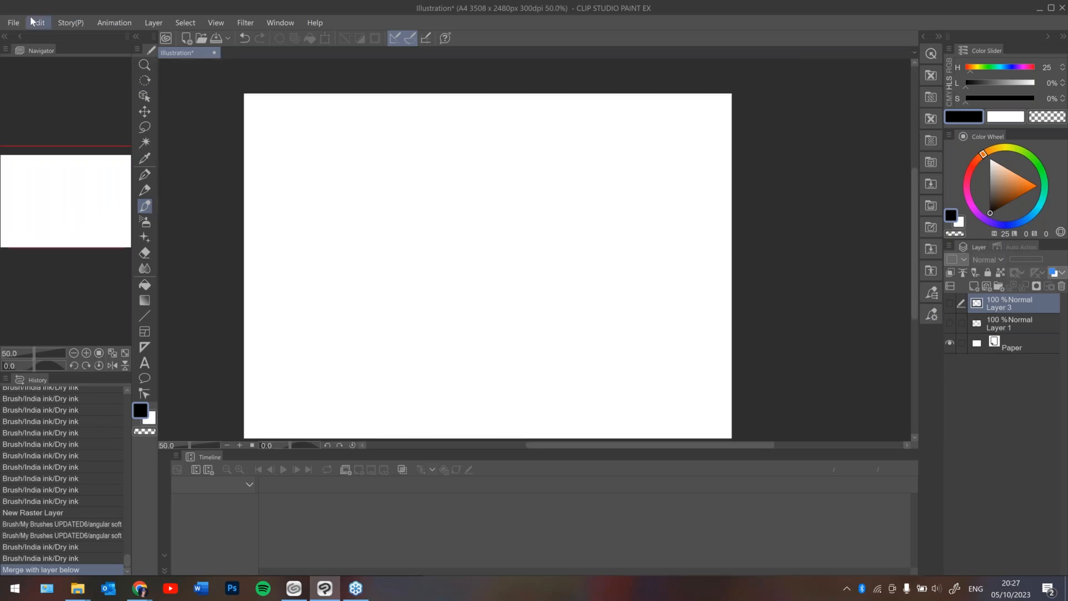
Create a new portrait A4 illustration, Illustration2, at 2480 × 3508 px and 300 dpi.
left_click(13, 22)
left_click(33, 36)
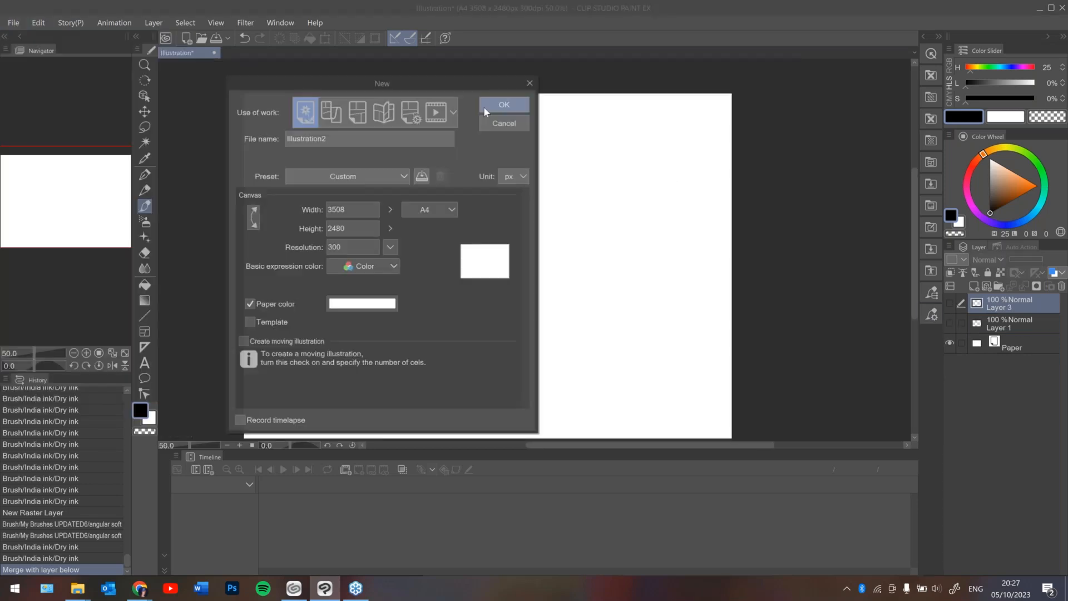
left_click(254, 220)
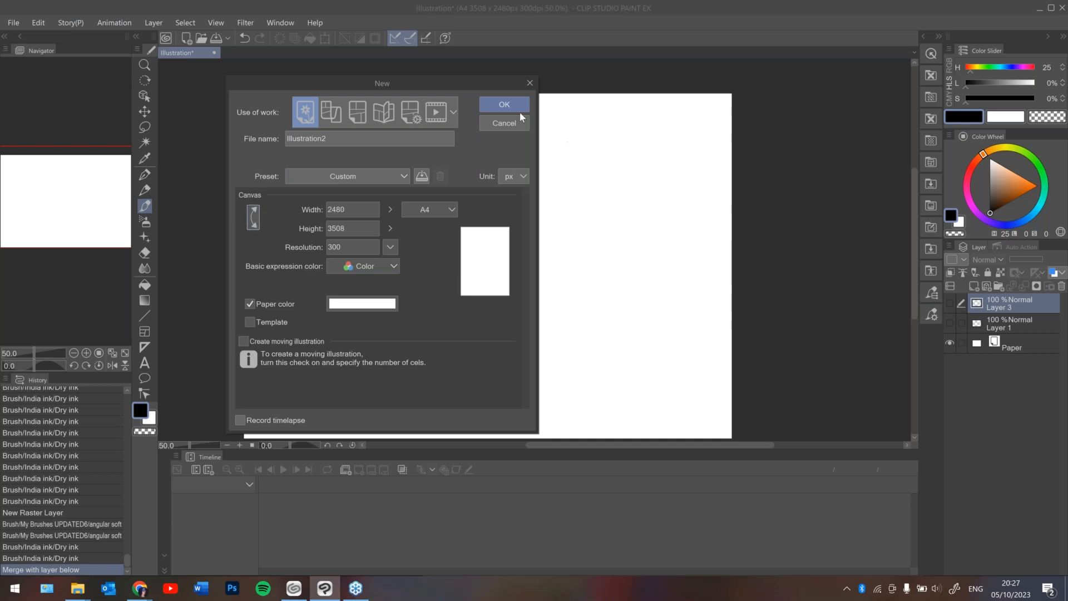
left_click(503, 106)
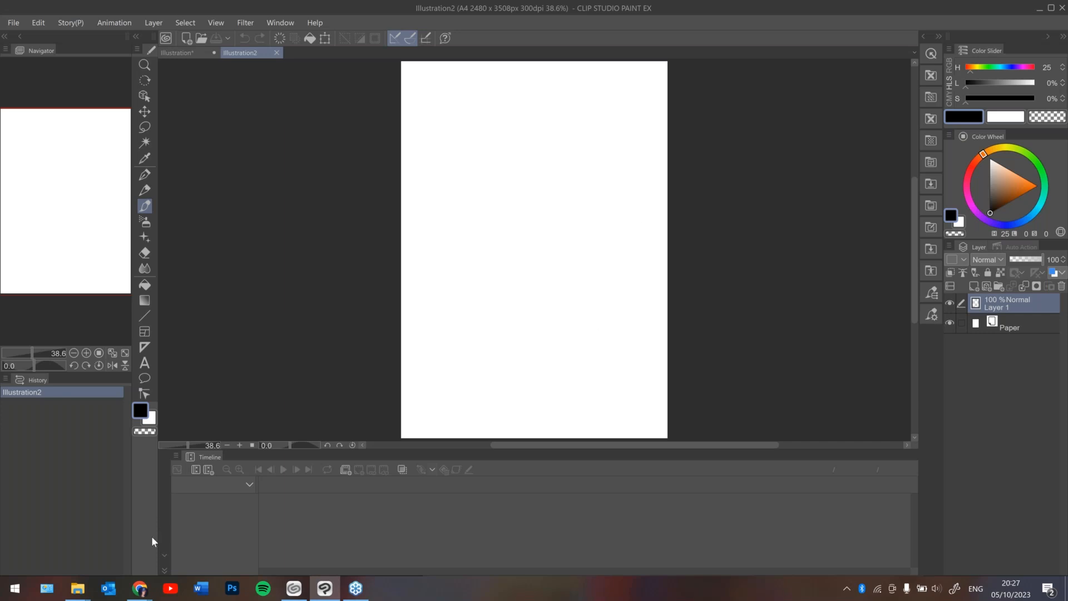
Switch to the webinar folder in File Explorer and open the photo 20200628_135804.jpg.
left_click(83, 593)
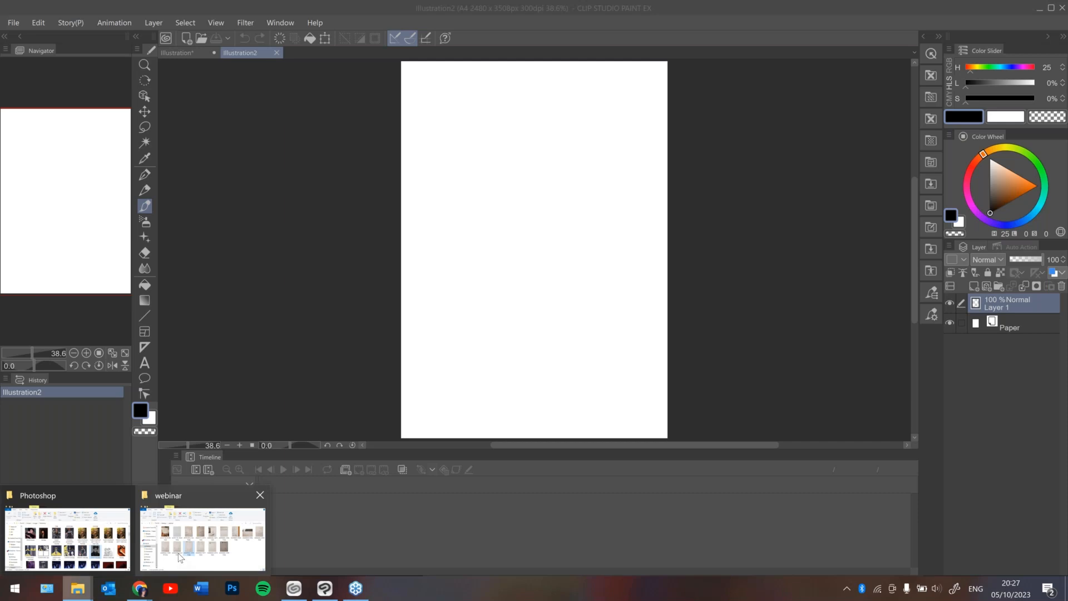
left_click(178, 553)
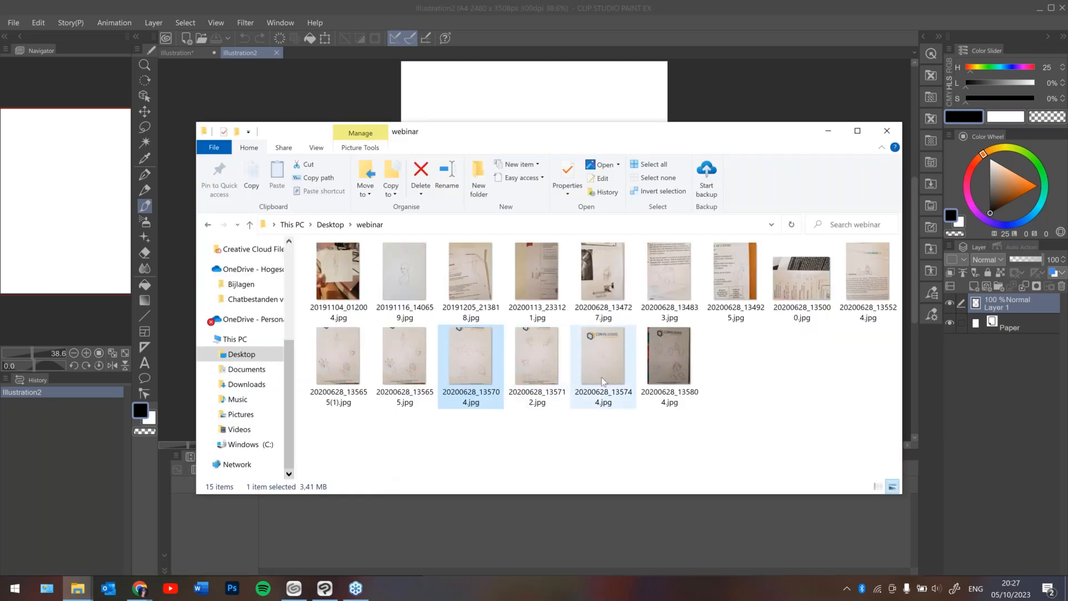
left_click(692, 382)
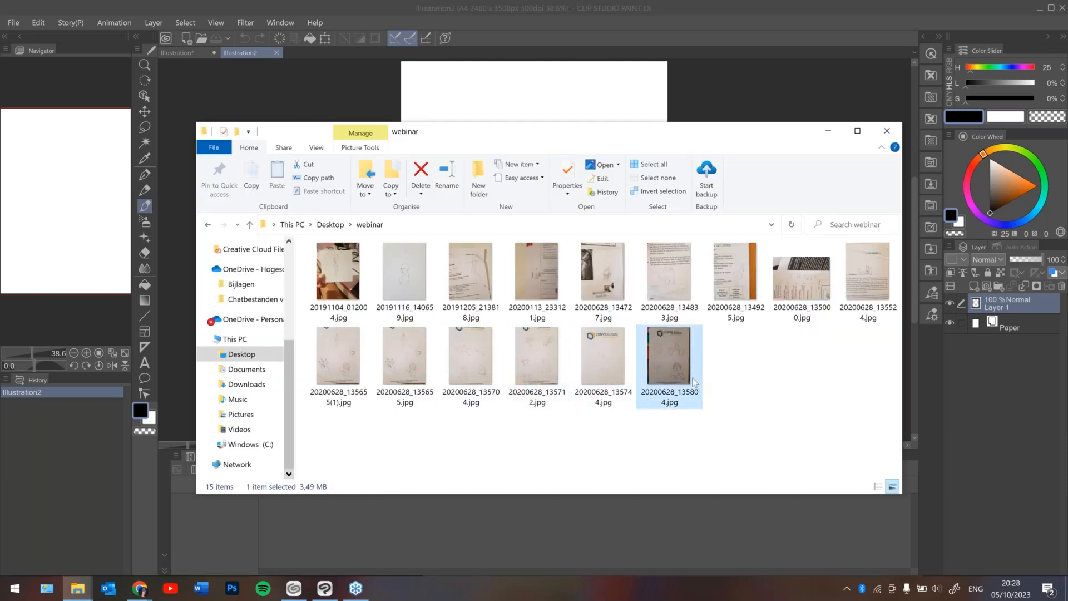
double_click(694, 383)
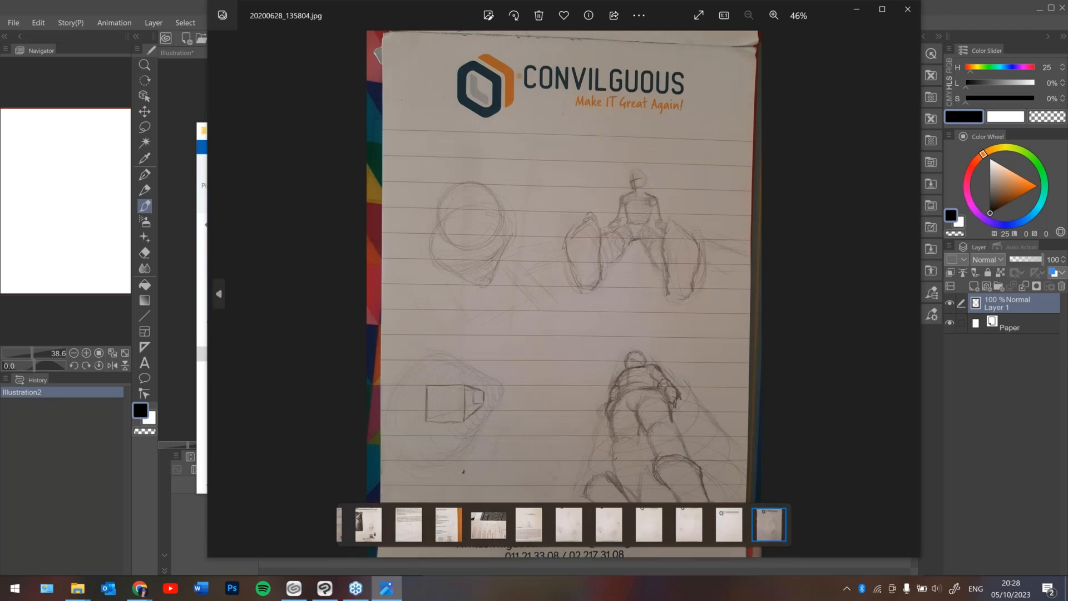
Look back through the pencil sketch photos in the webinar folder, from 20200628_135804.jpg to 20191104_012004.jpg.
key("Left")
key("Left")
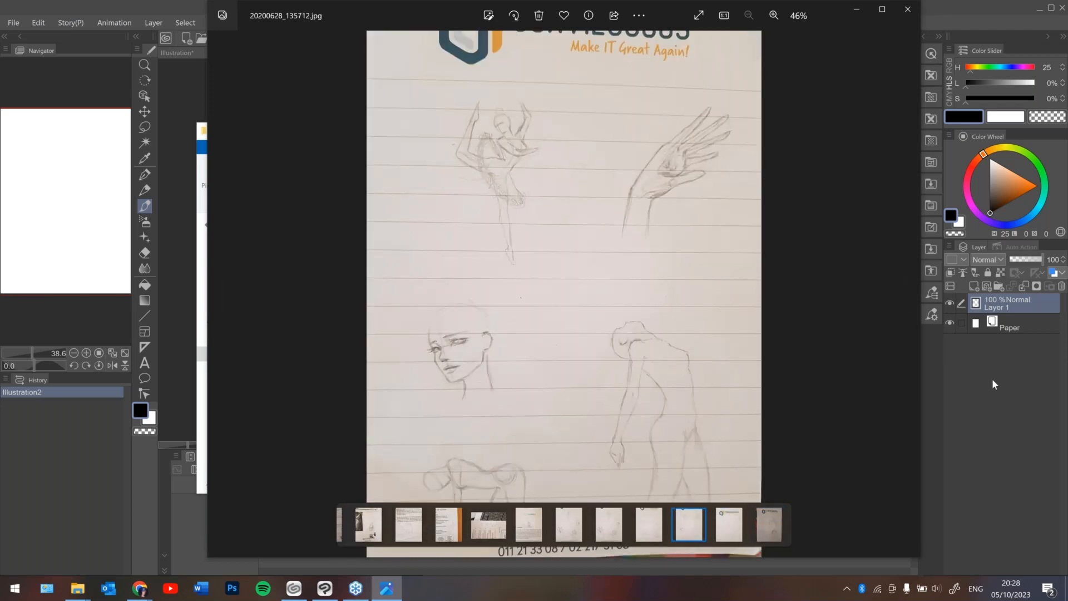
key("Left")
key("Left")
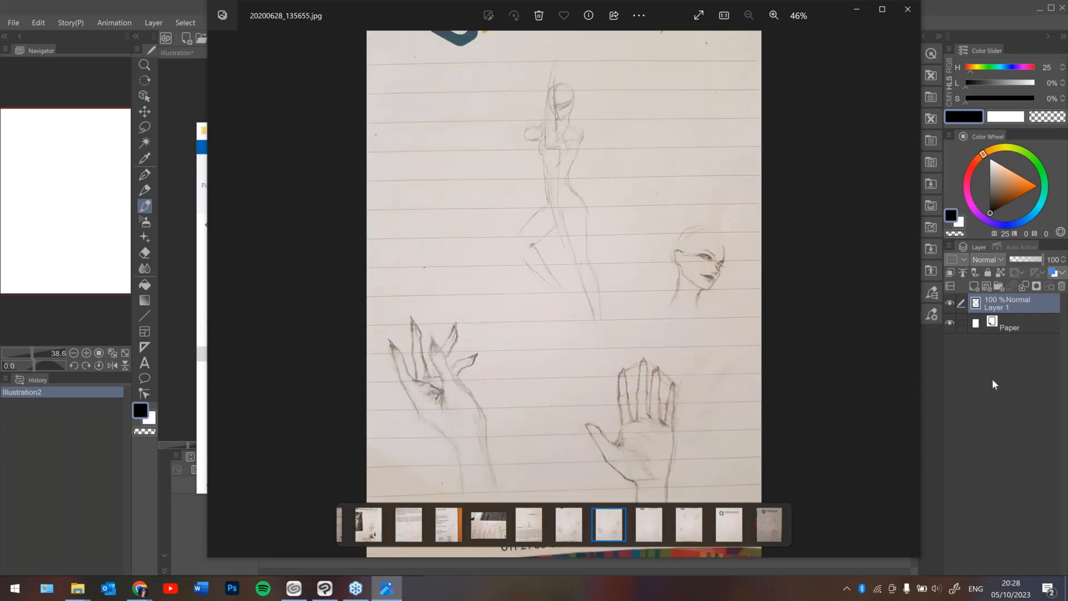
key("Left")
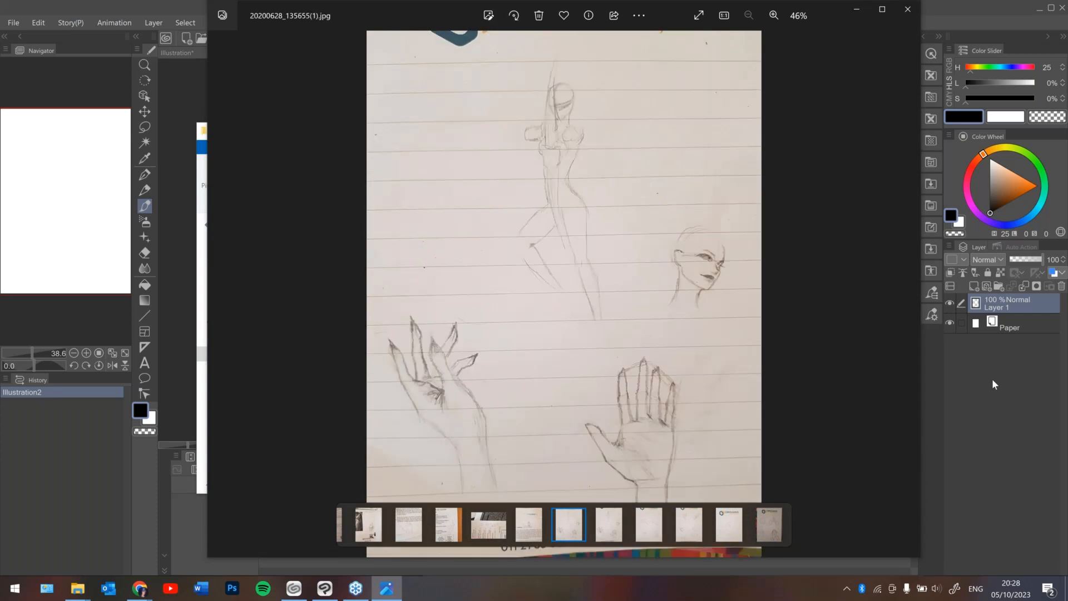
key("Left")
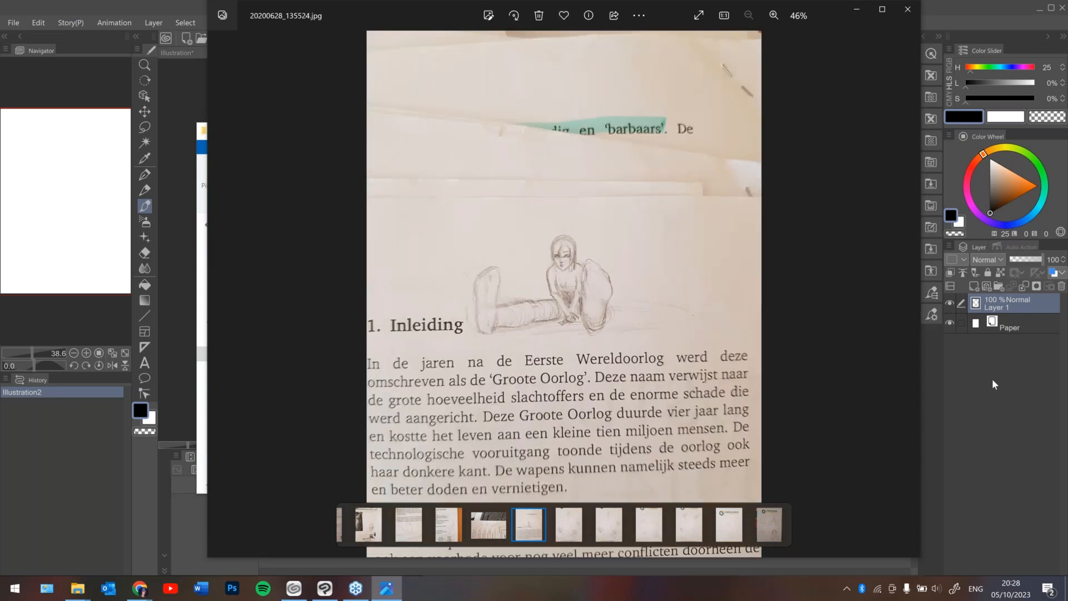
key("Left")
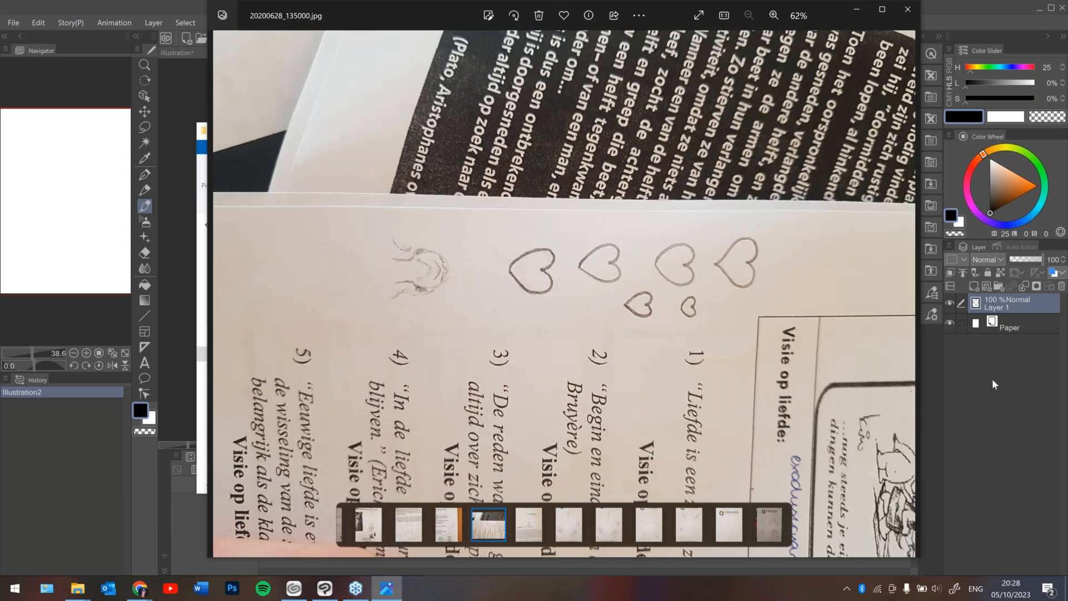
key("Left")
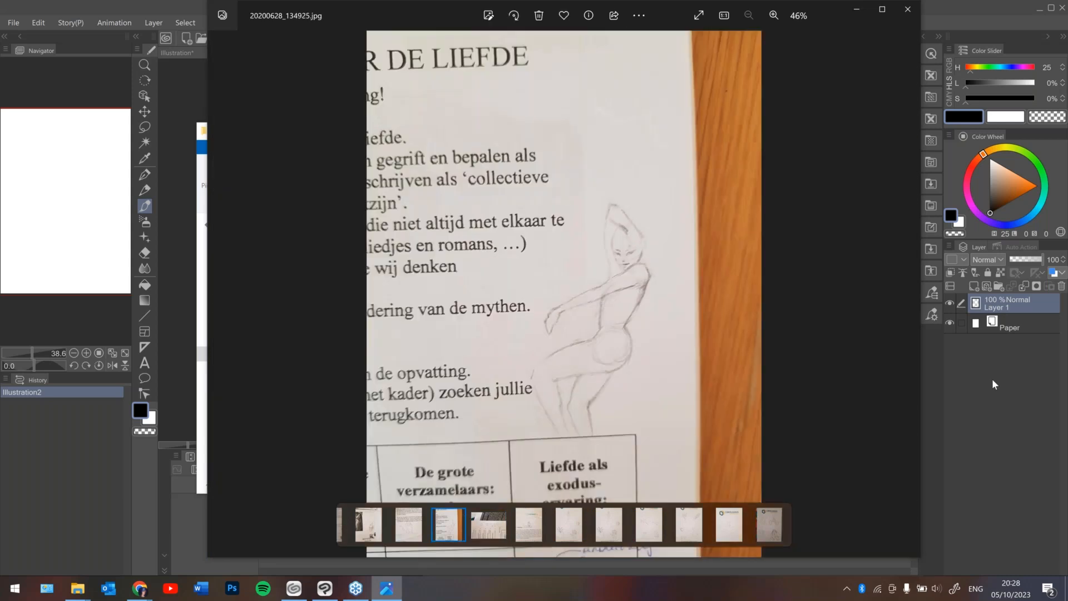
key("Left")
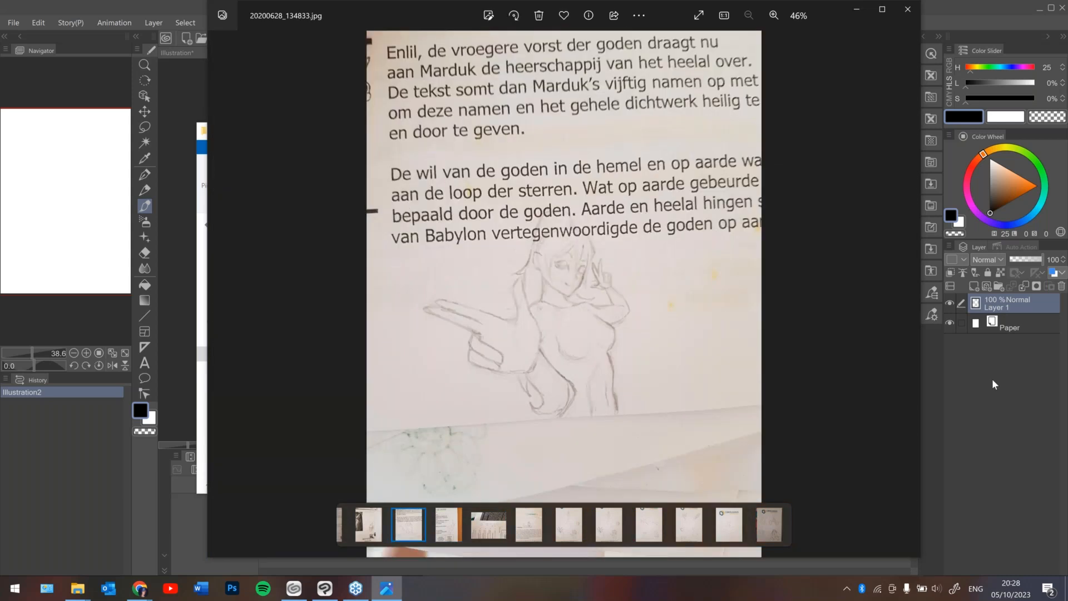
key("Left")
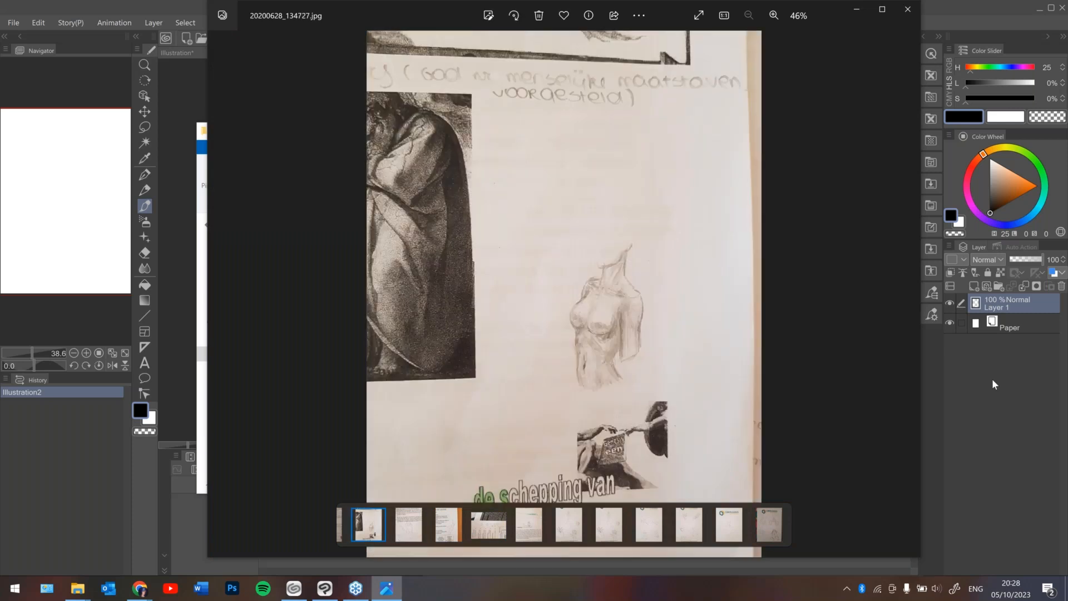
key("Left")
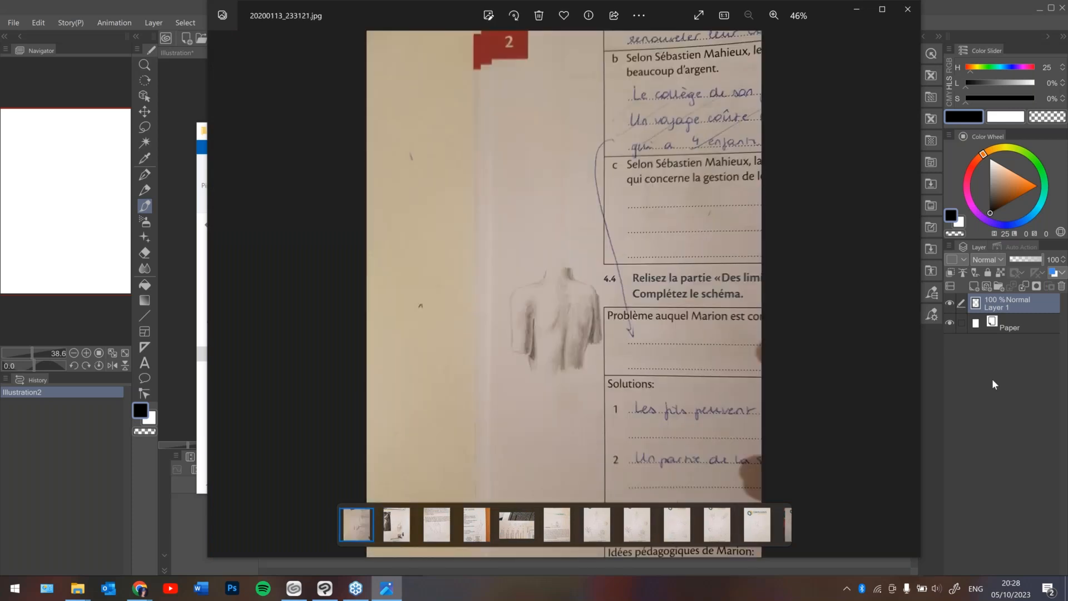
key("Left")
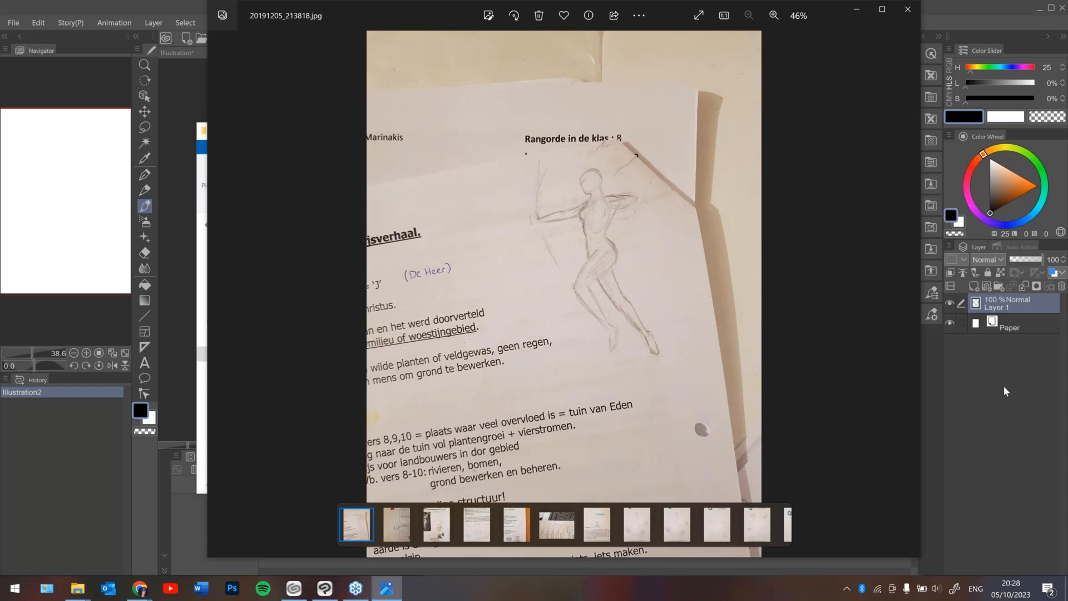
key("Left")
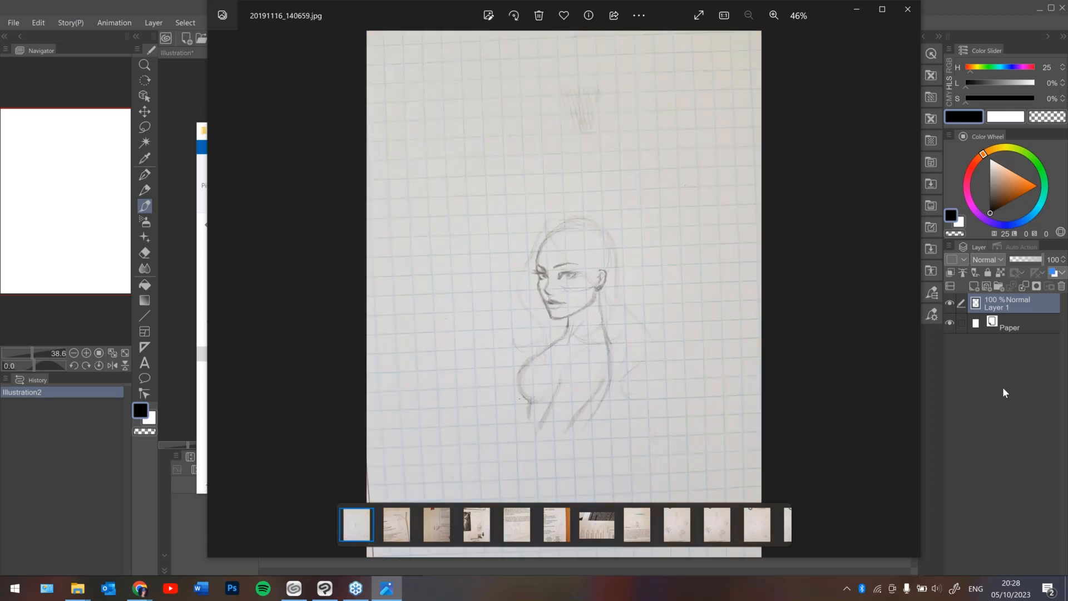
key("Left")
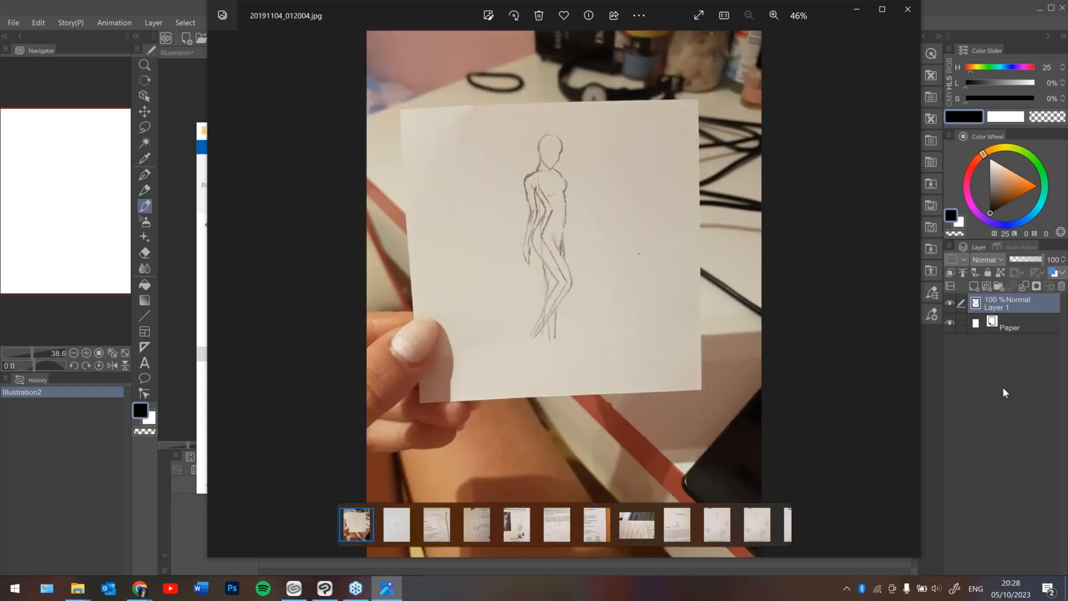
Review the photos forward again up to 20200628_134925.jpg, close the viewer and switch back to Clip Studio Paint.
key("Right")
key("Right")
key("Right")
key("Right")
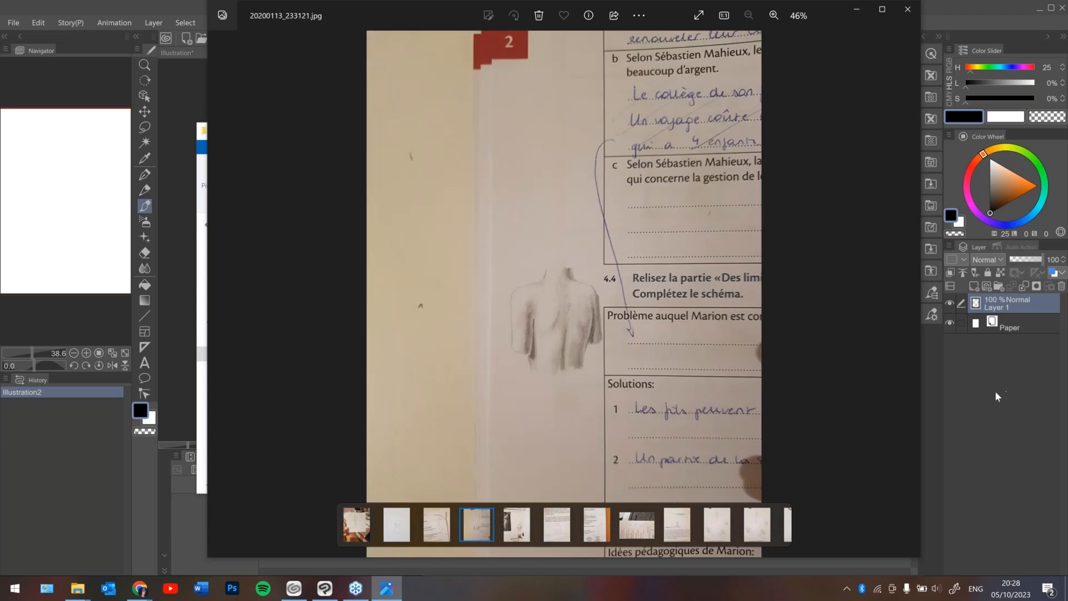
key("Right")
key("Right")
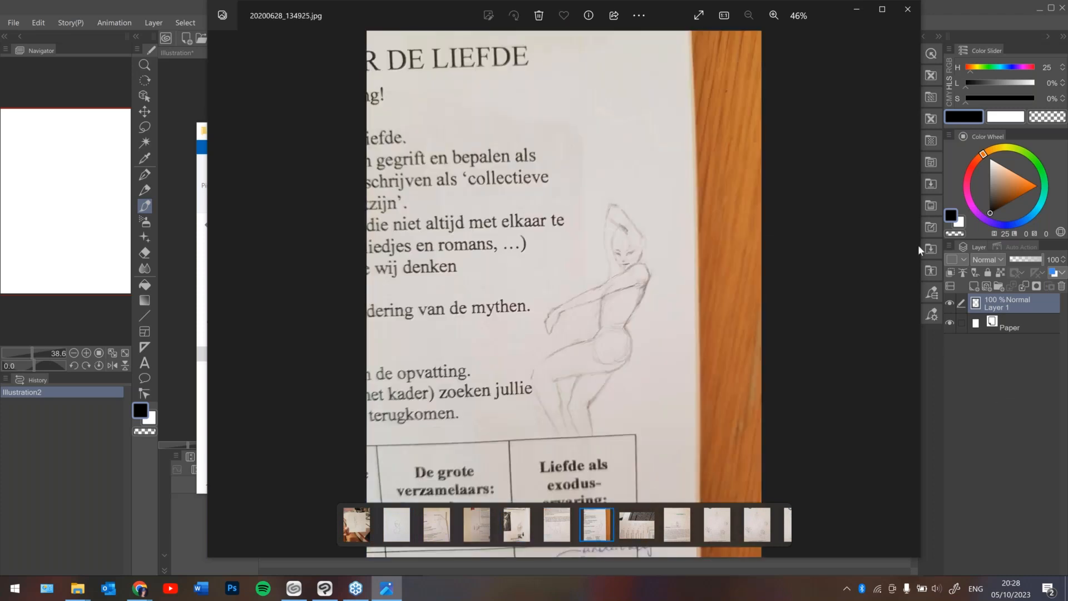
left_click(908, 10)
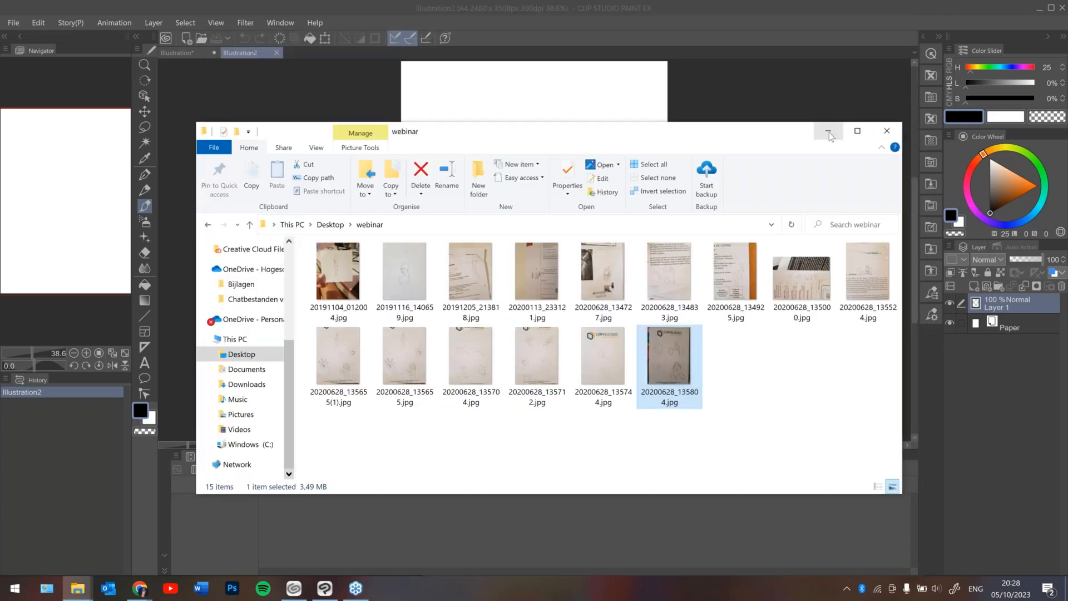
key("alt+Tab")
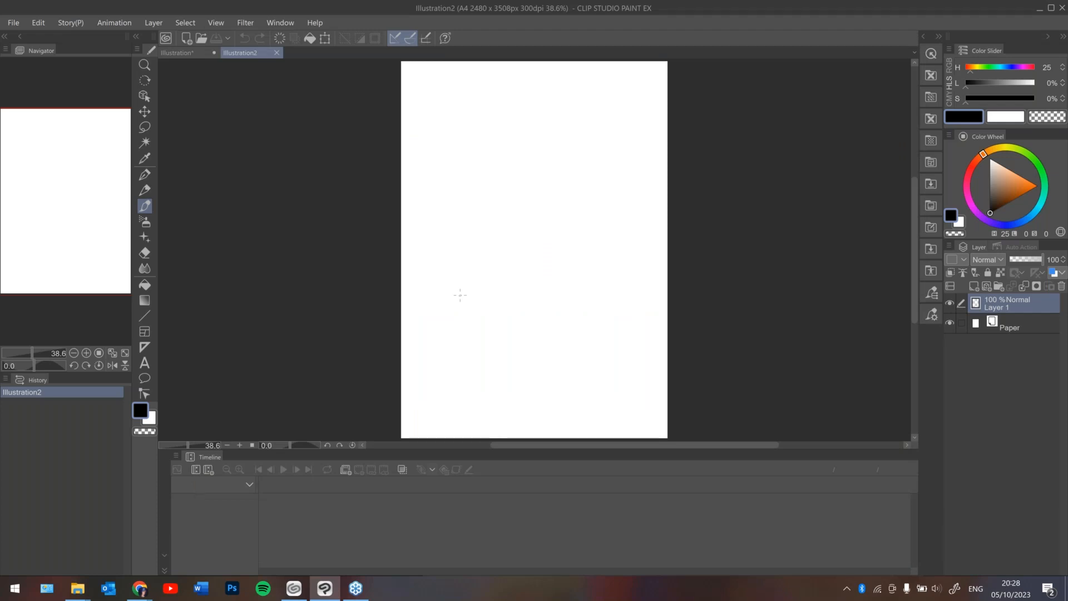
mouse_move(536, 183)
left_mouse_down()
mouse_move(565, 263)
mouse_move(535, 274)
left_mouse_up()
key("ctrl+z")
mouse_move(402, 233)
left_mouse_down()
mouse_move(421, 198)
mouse_move(477, 167)
left_mouse_up()
key("ctrl+z")
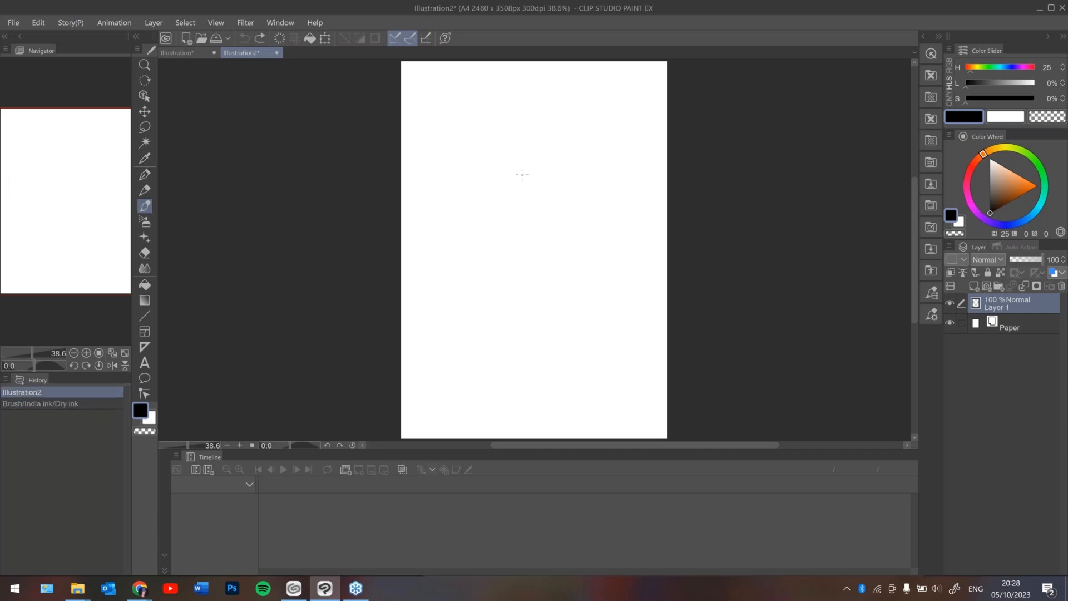
left_click_drag(544, 125, 537, 121)
key("ctrl+z")
left_click_drag(679, 406, 673, 319)
mouse_move(536, 156)
left_mouse_down()
mouse_move(521, 187)
mouse_move(549, 162)
mouse_move(644, 220)
left_mouse_up()
left_click_drag(580, 198, 635, 260)
key("ctrl+z")
key("ctrl+z")
key("ctrl+z")
key("ctrl+z")
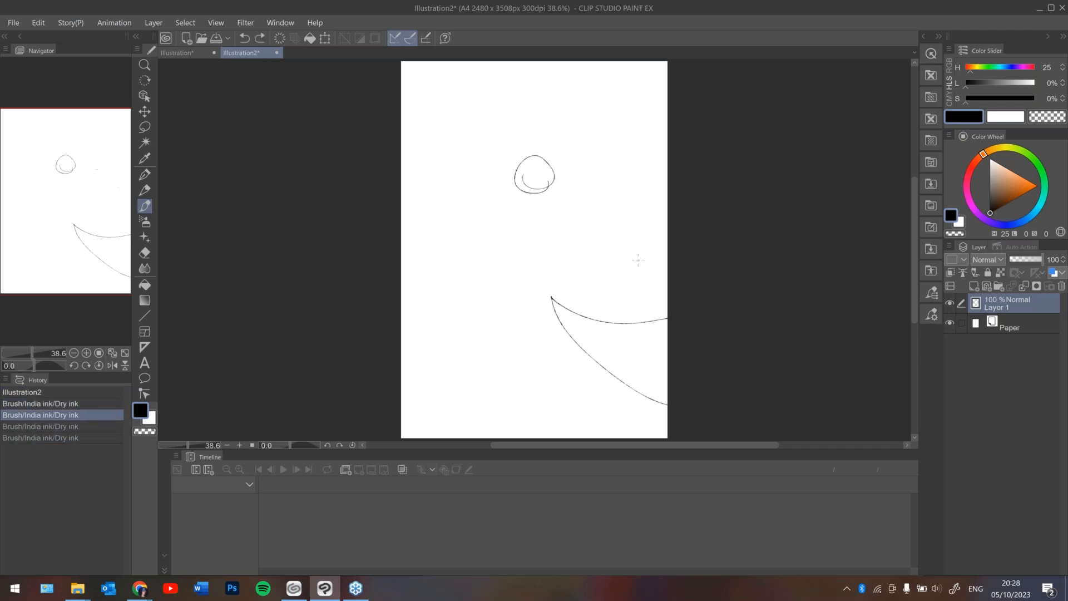
mouse_move(446, 401)
left_mouse_down()
mouse_move(606, 431)
mouse_move(571, 138)
mouse_move(539, 200)
left_mouse_up()
key("ctrl+z")
left_click_drag(401, 231, 546, 162)
key("ctrl+z")
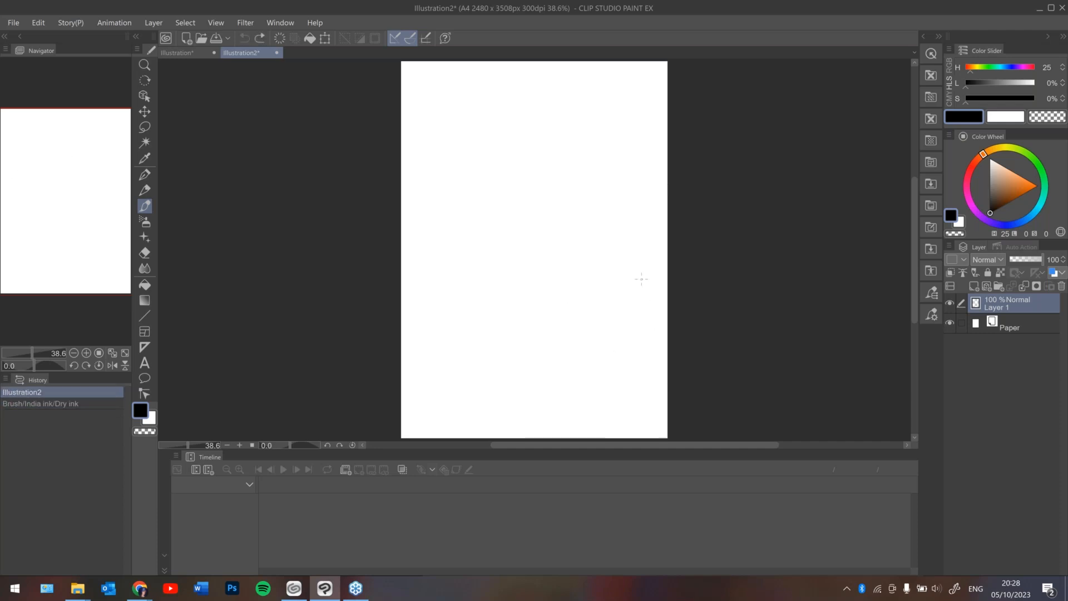
Sketch a horizontal line across the page with straight strokes radiating from its middle, above and below.
left_click_drag(405, 250, 670, 245)
mouse_move(511, 240)
left_mouse_down()
mouse_move(397, 132)
mouse_move(467, 195)
left_mouse_up()
left_click_drag(433, 74, 521, 234)
left_click_drag(548, 222, 546, 96)
left_click_drag(559, 242, 645, 132)
left_click_drag(491, 260, 405, 298)
left_click_drag(537, 244, 444, 334)
mouse_move(574, 254)
left_mouse_down()
mouse_move(532, 376)
mouse_move(583, 292)
left_mouse_up()
key("ctrl+z")
key("ctrl+z")
key("ctrl+z")
mouse_move(520, 249)
left_mouse_down()
mouse_move(477, 346)
mouse_move(559, 338)
left_mouse_up()
left_click_drag(578, 281, 600, 310)
left_click_drag(599, 295, 620, 320)
key("ctrl+z")
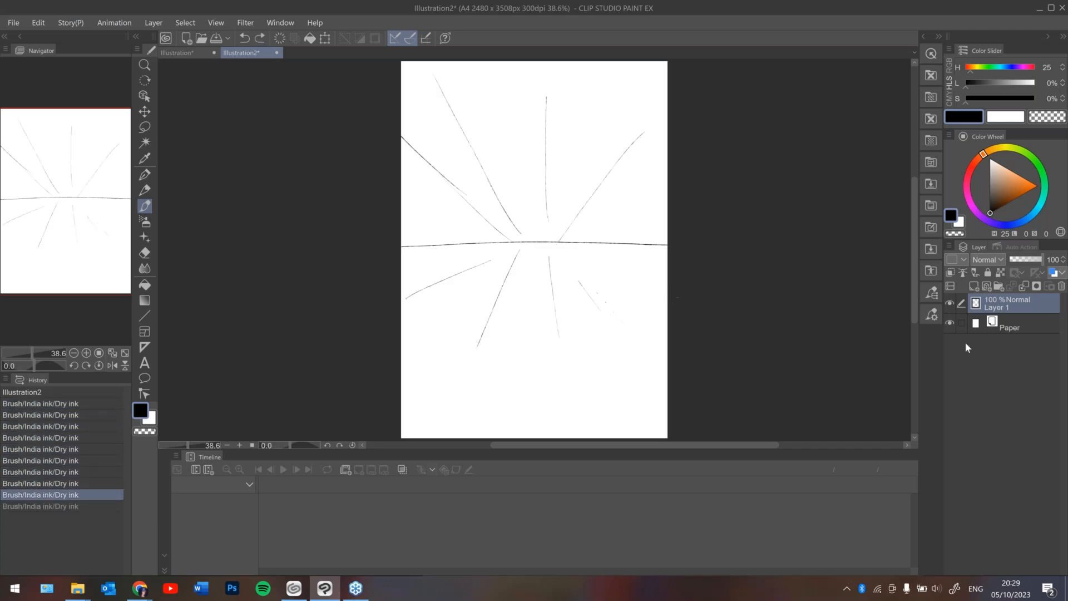
Replace the layer holding the radiating lines with a fresh raster layer and try one large spiral stroke across the page.
left_click(1062, 286)
left_click(975, 286)
mouse_move(644, 318)
left_mouse_down()
mouse_move(578, 390)
mouse_move(516, 88)
mouse_move(641, 159)
mouse_move(559, 212)
mouse_move(578, 190)
left_mouse_up()
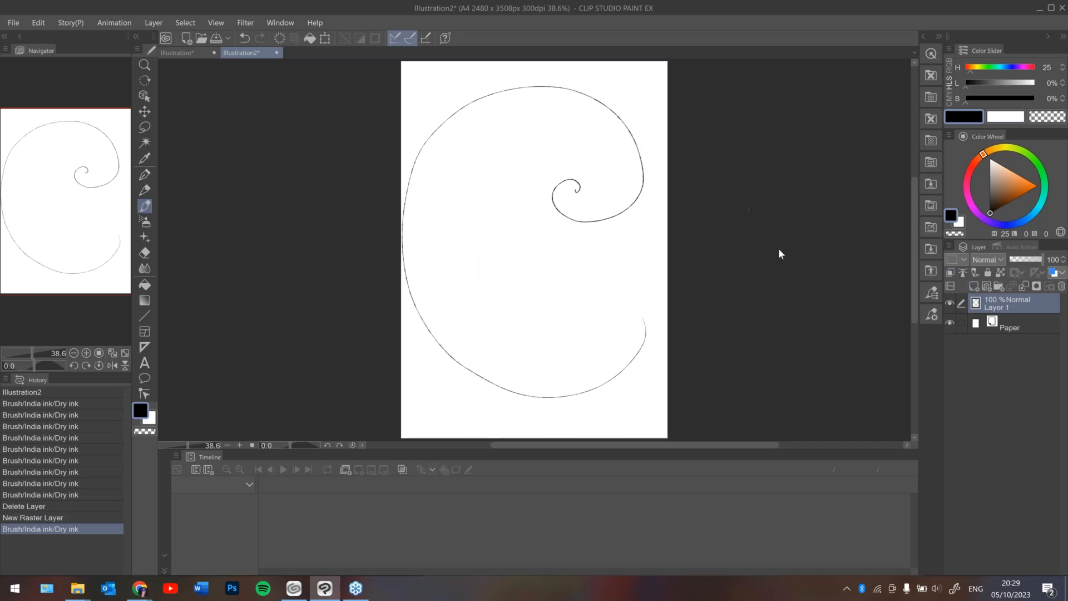
key("ctrl+z")
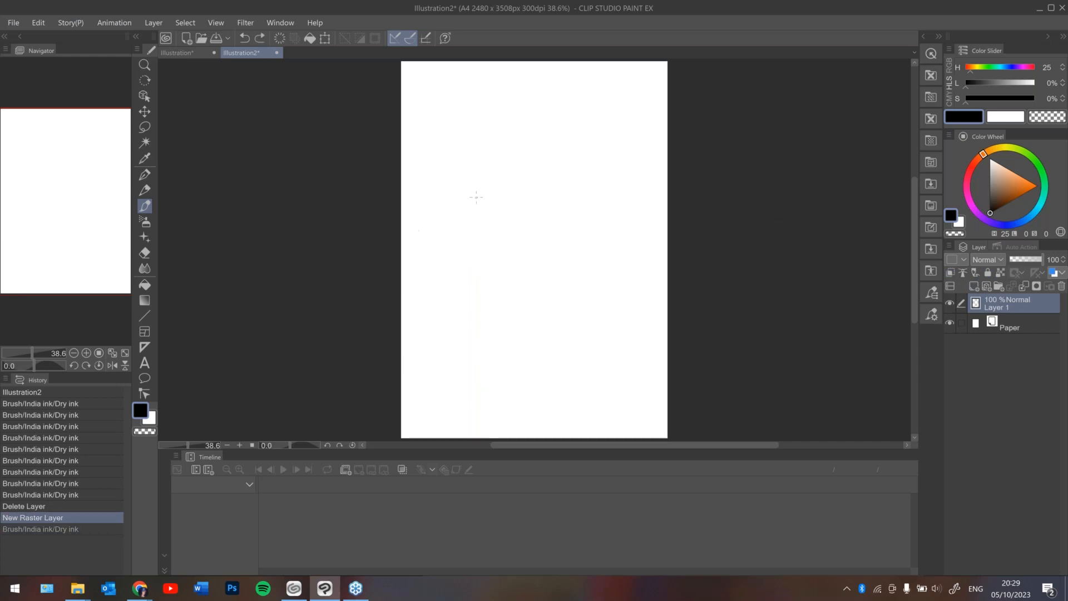
Sketch a small group of zigzag and angular marks with a little circle in the upper left part of the page.
mouse_move(437, 233)
left_mouse_down()
mouse_move(461, 191)
mouse_move(444, 192)
mouse_move(463, 197)
mouse_move(446, 206)
mouse_move(454, 229)
mouse_move(484, 192)
mouse_move(478, 202)
mouse_move(492, 193)
mouse_move(508, 201)
mouse_move(517, 227)
mouse_move(483, 205)
mouse_move(486, 224)
mouse_move(504, 204)
mouse_move(484, 237)
mouse_move(513, 243)
left_mouse_up()
key("ctrl+z")
key("ctrl+z")
mouse_move(509, 188)
left_mouse_down()
mouse_move(503, 198)
mouse_move(509, 187)
left_mouse_up()
mouse_move(455, 142)
left_mouse_down()
mouse_move(453, 169)
mouse_move(463, 174)
left_mouse_up()
key("ctrl+z")
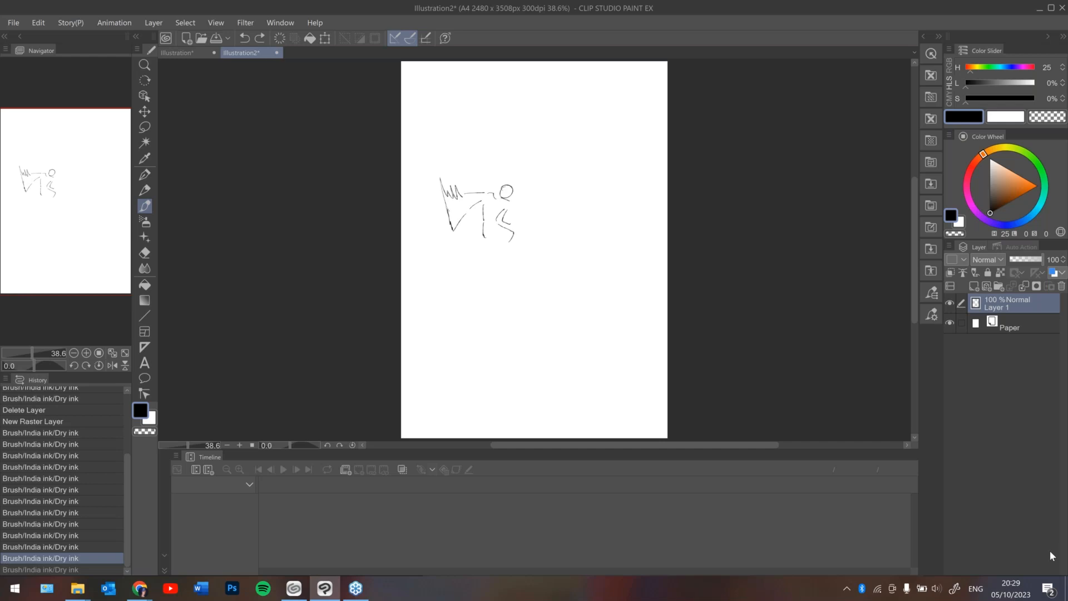
Replace the doodled layer with a new raster layer and sketch a tilted oval head with curved centre and brow guidelines.
left_click(1061, 286)
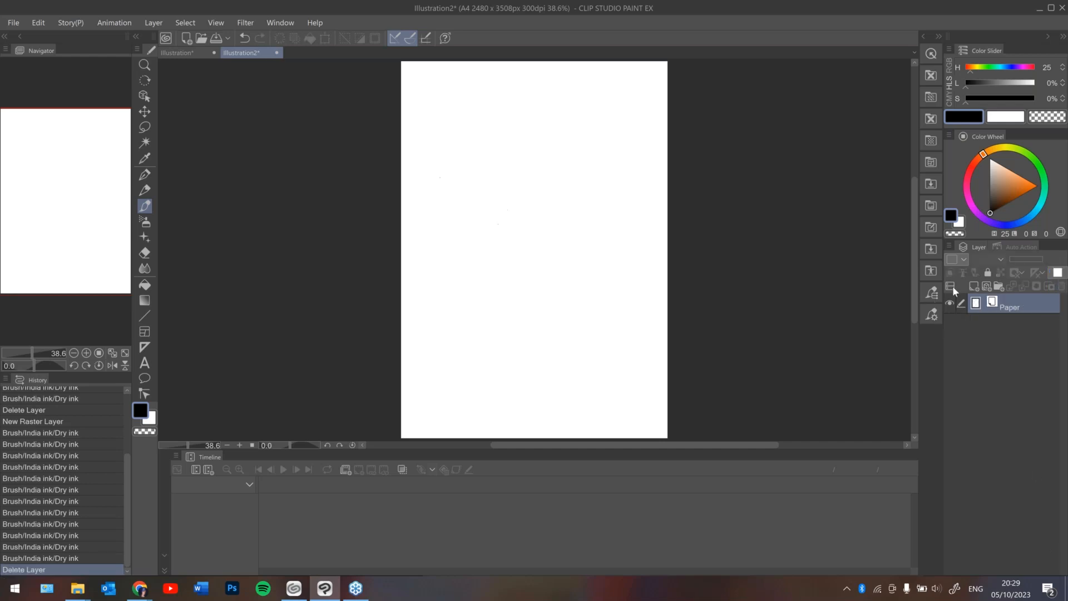
left_click(974, 286)
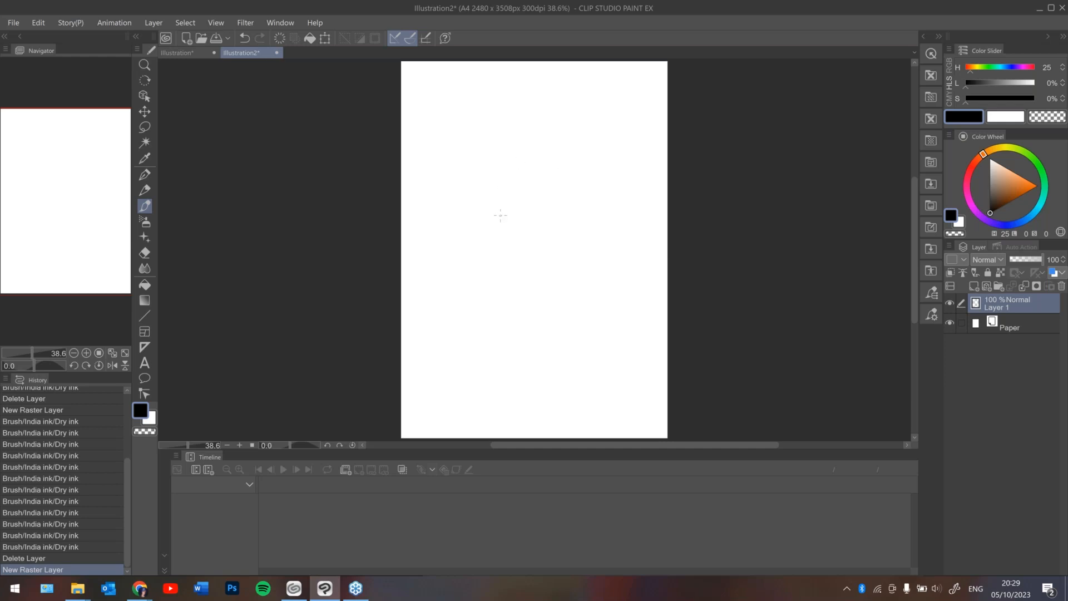
mouse_move(504, 144)
left_mouse_down()
mouse_move(551, 126)
mouse_move(564, 183)
mouse_move(565, 134)
mouse_move(523, 205)
mouse_move(541, 253)
left_mouse_up()
left_click_drag(515, 198, 539, 249)
left_click_drag(496, 190, 526, 164)
left_click_drag(496, 188, 537, 160)
left_click_drag(496, 211, 547, 161)
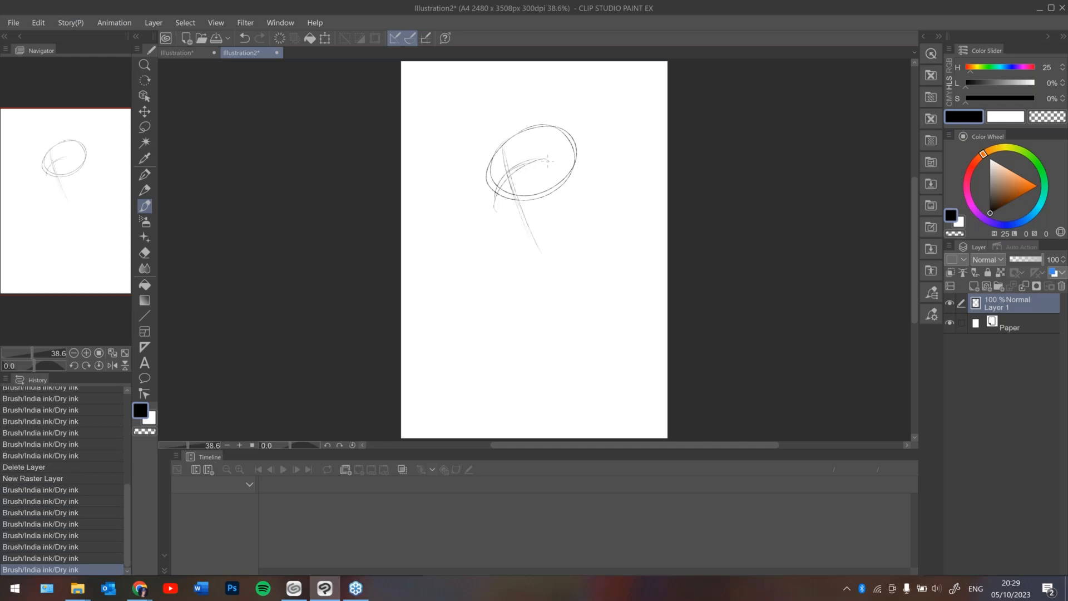
left_click_drag(499, 187, 546, 158)
key("ctrl+z")
Sketch the jaw beneath the oval, tapering from the cheek and the far jaw corner to a pointed chin.
mouse_move(494, 196)
left_mouse_down()
mouse_move(526, 162)
mouse_move(548, 158)
mouse_move(566, 203)
mouse_move(543, 222)
left_mouse_up()
left_click_drag(557, 209, 543, 224)
mouse_move(562, 203)
left_mouse_down()
mouse_move(532, 234)
mouse_move(565, 203)
left_mouse_up()
mouse_move(538, 244)
left_mouse_down()
mouse_move(557, 210)
mouse_move(538, 237)
mouse_move(541, 227)
mouse_move(504, 211)
left_mouse_up()
key("ctrl+z")
key("ctrl+z")
key("ctrl+y")
left_click_drag(502, 209, 484, 177)
key("ctrl+z")
key("ctrl+z")
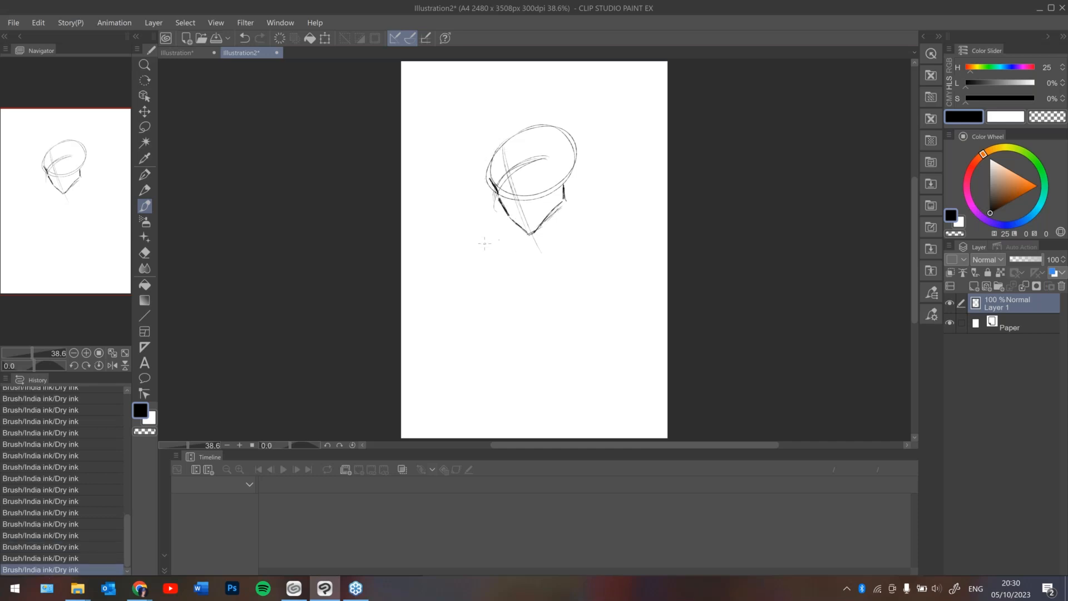
Sketch the neck line and both shoulders below the head, undoing the stray torso strokes.
left_click_drag(489, 232, 469, 268)
left_click_drag(497, 232, 524, 241)
left_click_drag(573, 200, 573, 188)
key("ctrl+z")
key("ctrl+z")
key("ctrl+z")
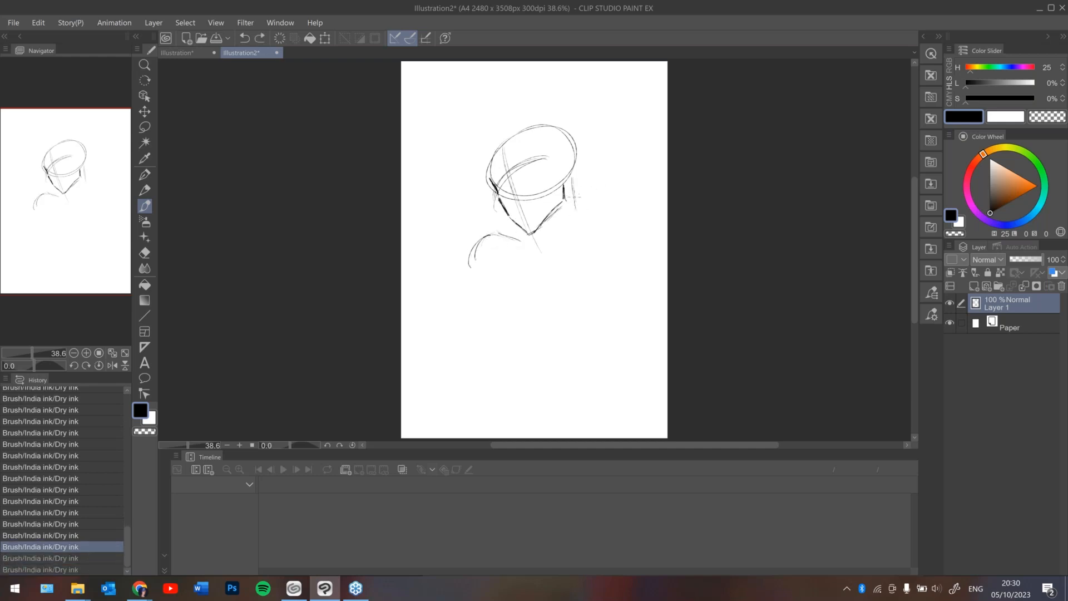
mouse_move(570, 186)
left_mouse_down()
mouse_move(581, 232)
mouse_move(531, 238)
mouse_move(598, 250)
mouse_move(634, 276)
mouse_move(634, 332)
left_mouse_up()
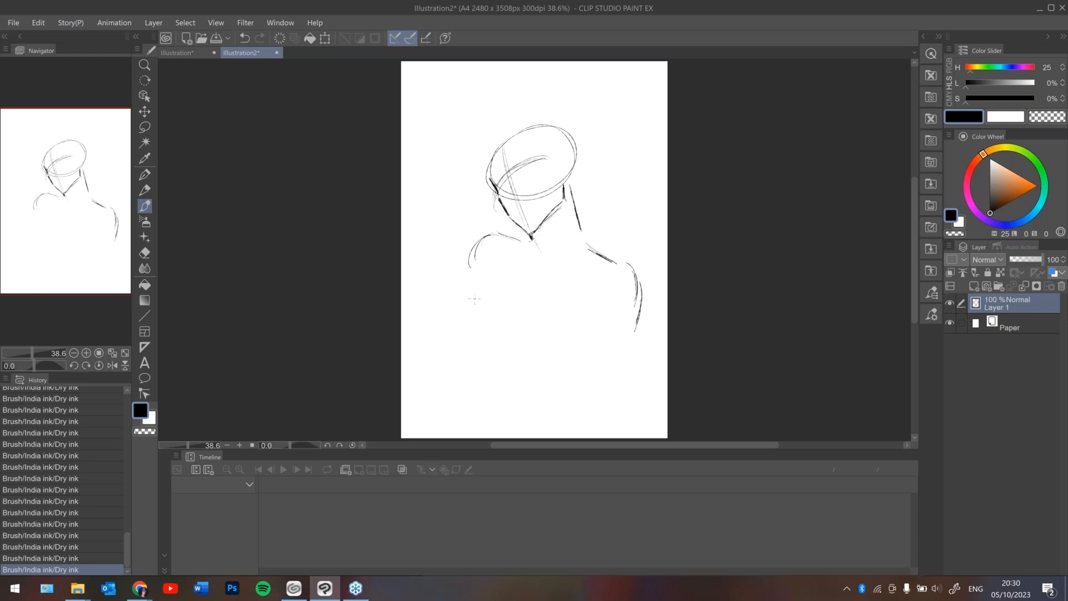
key("ctrl+z")
key("ctrl+z")
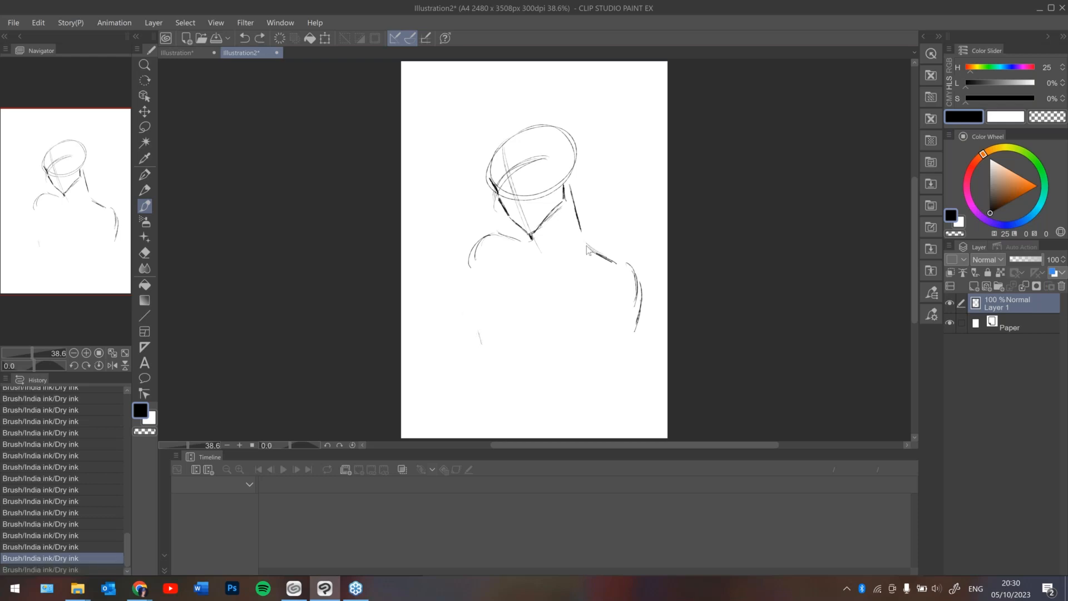
Add a raster layer on top and draw a small circle in the lower face with a short line down to the chin.
left_click(968, 284)
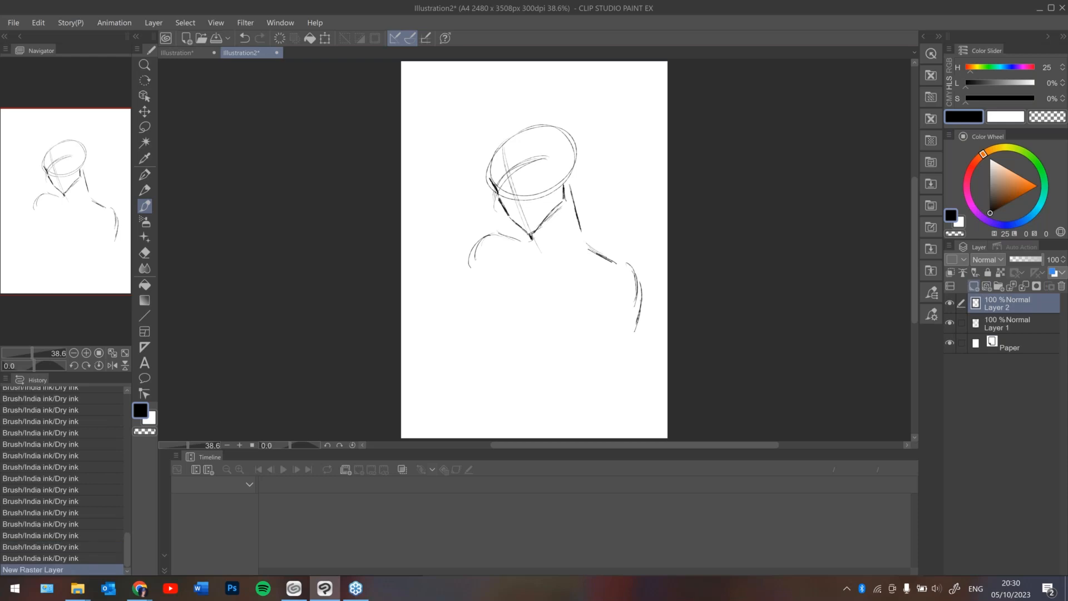
left_click_drag(523, 205, 529, 237)
key("ctrl+z")
left_click_drag(524, 235, 533, 238)
key("ctrl+z")
key("ctrl+z")
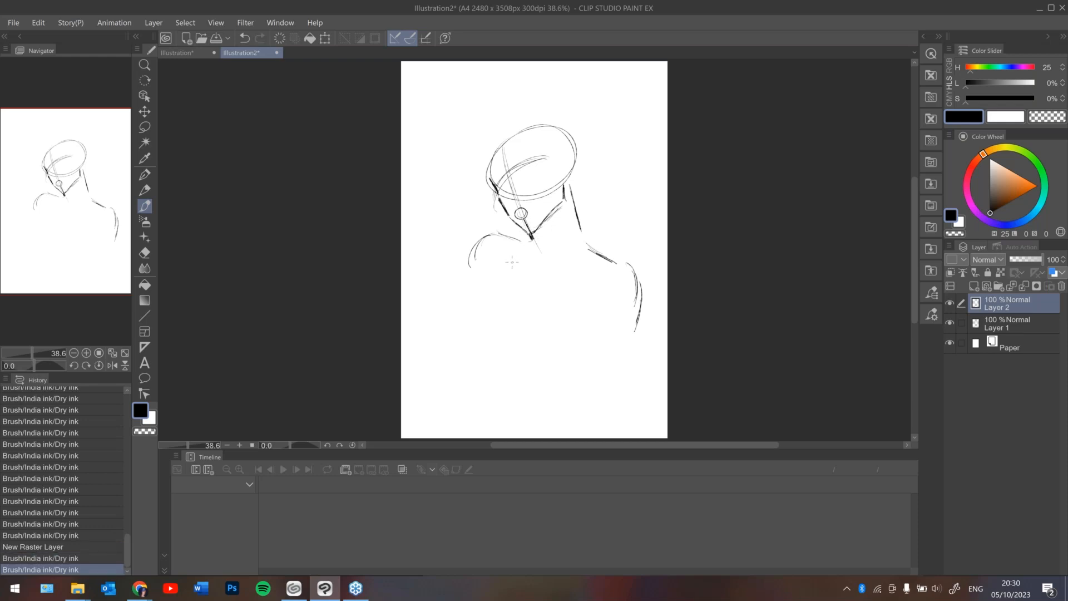
Undo the stray mark below the chin and add a new raster layer directly above Layer 1.
left_click_drag(509, 250, 511, 261)
key("ctrl+z")
left_click(1019, 323)
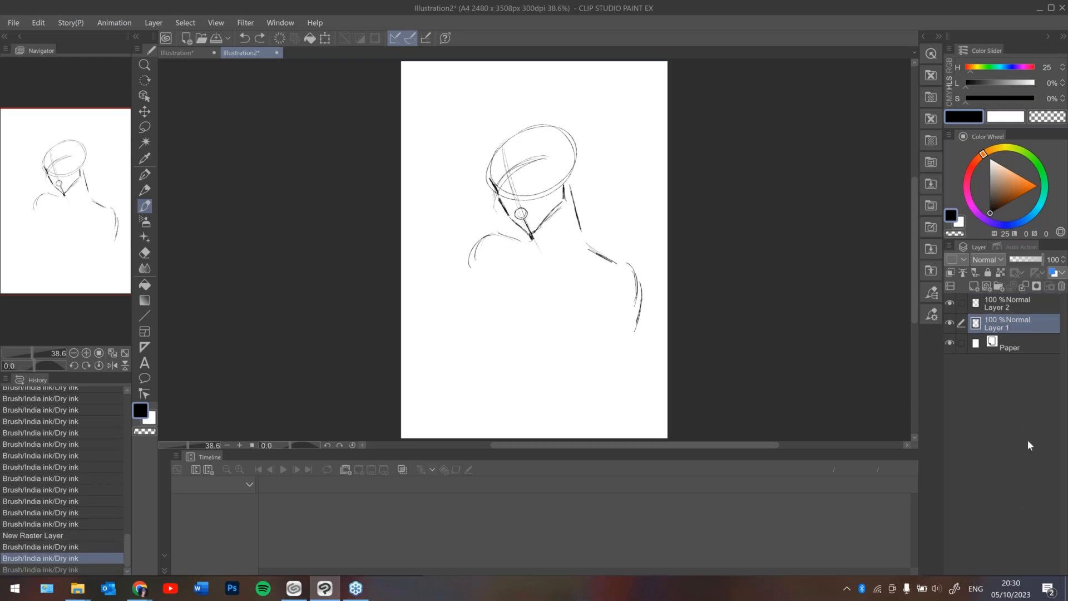
left_click(974, 286)
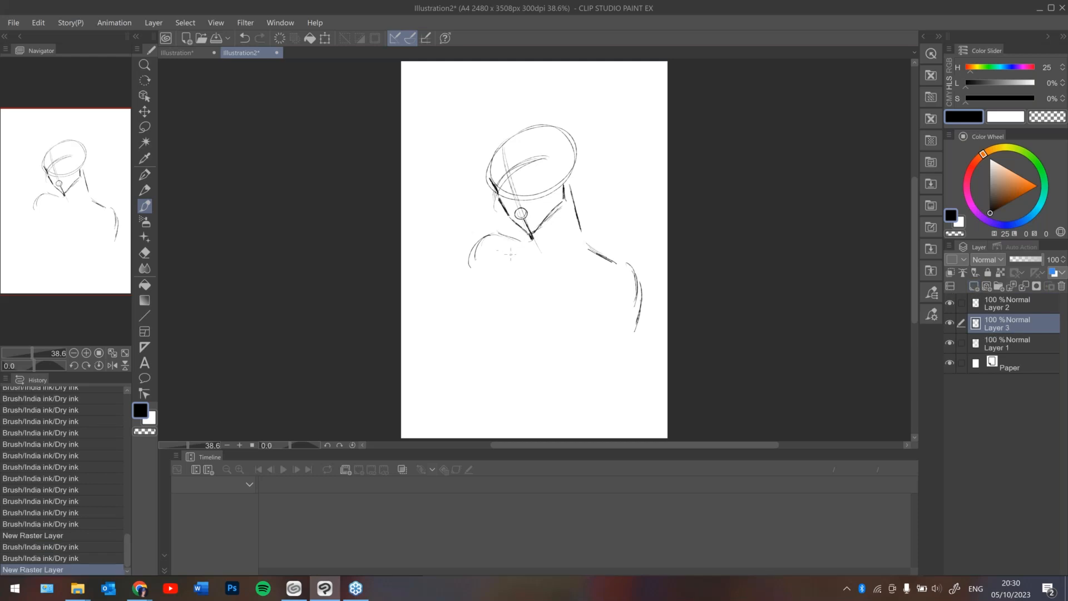
Sketch the outer edge of the raised hand and its first finger lines just below the chin on Layer 3.
left_click(515, 254)
key("ctrl+z")
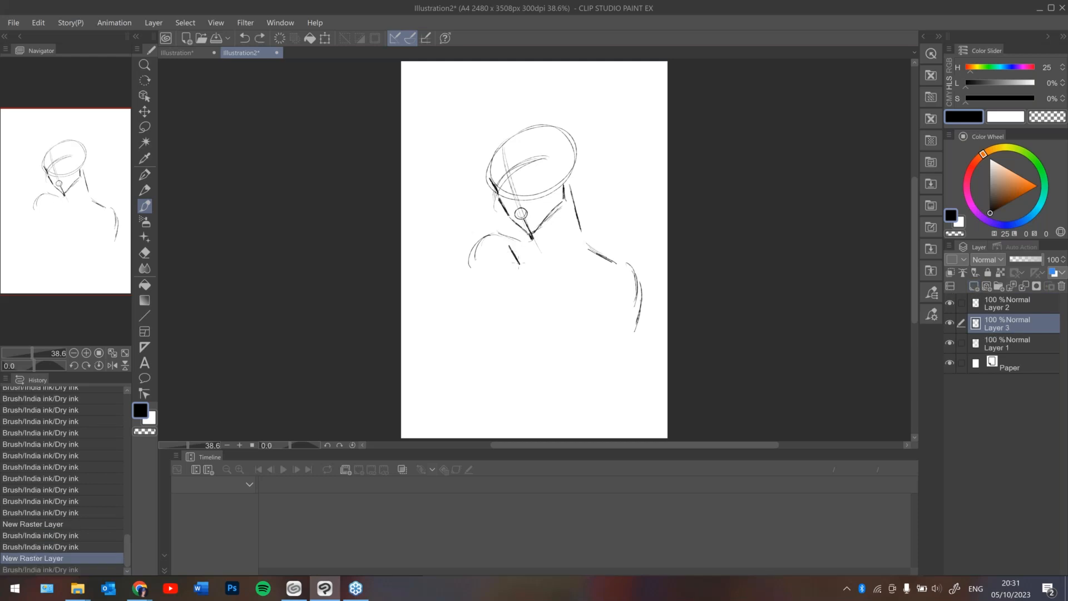
left_click_drag(516, 257, 523, 277)
left_click_drag(511, 251, 515, 266)
key("ctrl+y")
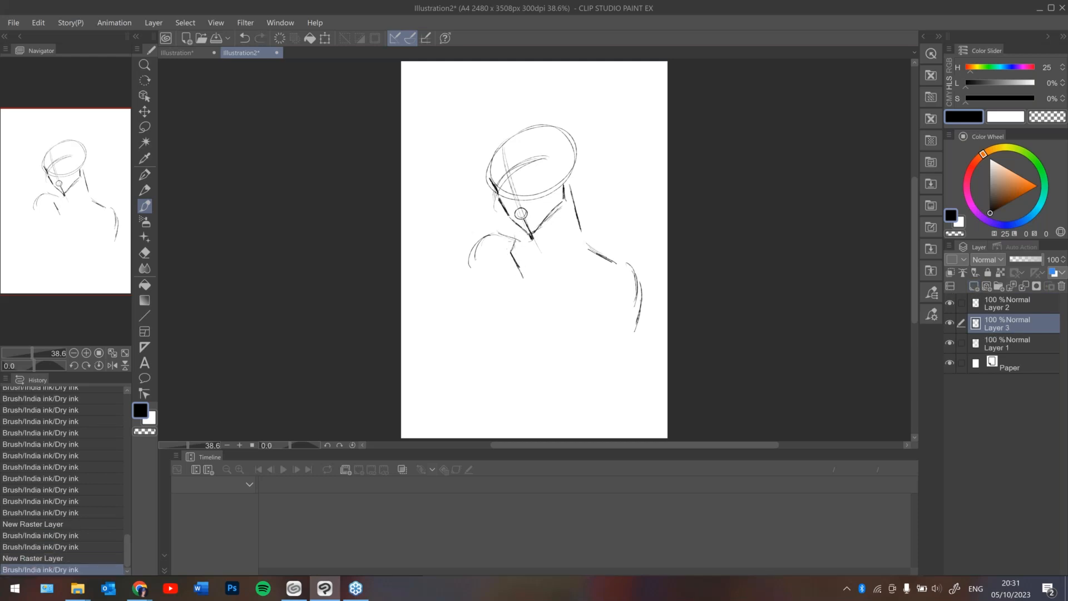
left_click_drag(528, 227, 516, 240)
left_click_drag(523, 224, 520, 239)
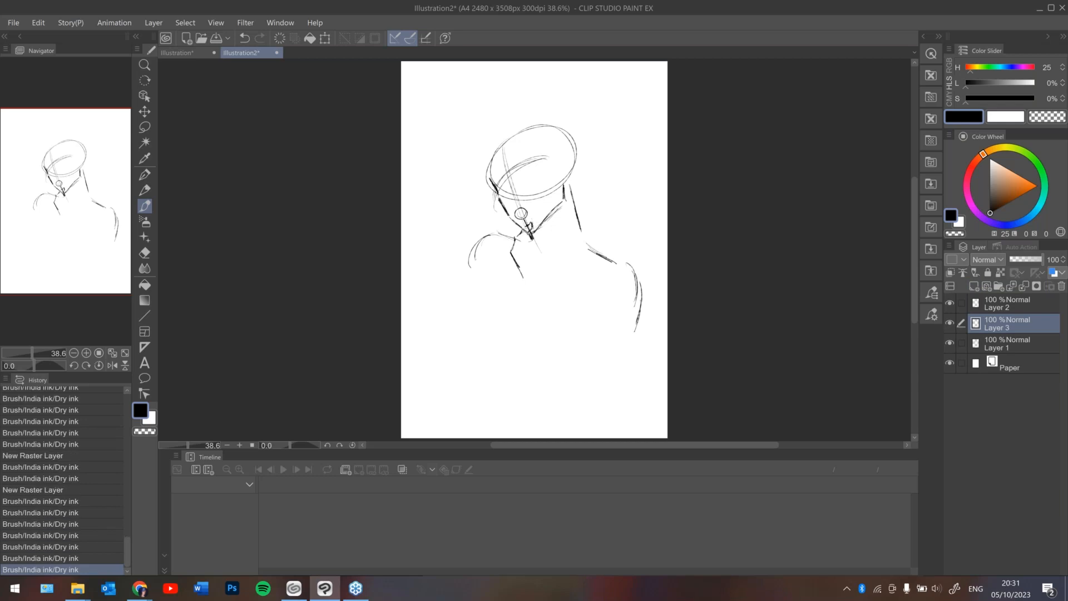
Sketch the curled fingers and knuckles of the raised hand beneath the chin.
key("ctrl+z")
key("ctrl+y")
left_click_drag(525, 236, 522, 241)
left_click_drag(525, 237, 526, 245)
left_click_drag(525, 243, 525, 244)
mouse_move(523, 248)
left_mouse_down()
mouse_move(530, 240)
mouse_move(542, 252)
mouse_move(529, 280)
left_mouse_up()
key("ctrl+z")
key("ctrl+z")
key("ctrl+z")
key("ctrl+z")
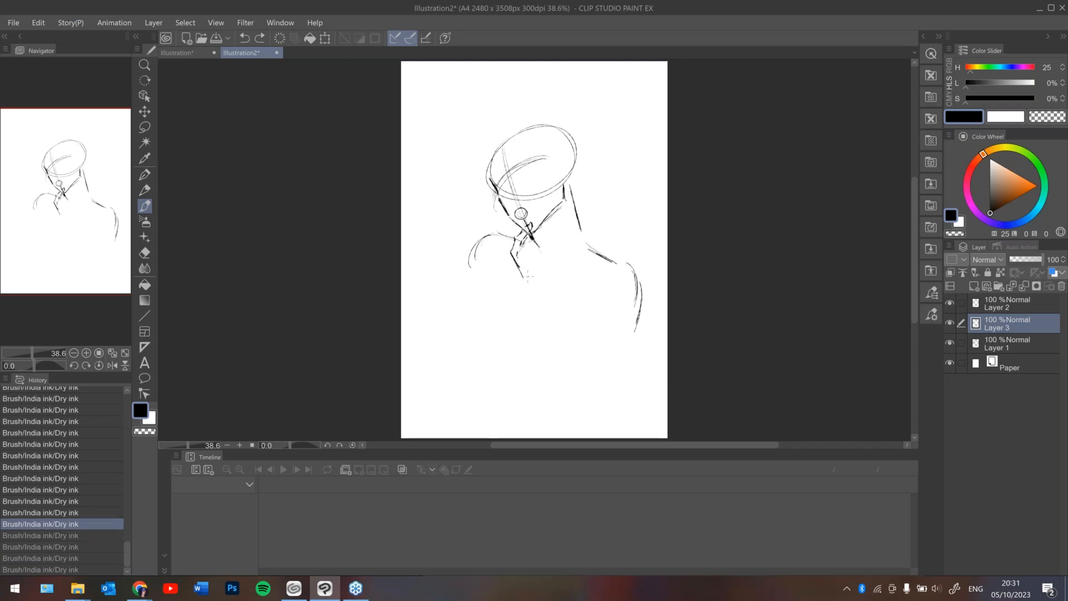
mouse_move(538, 249)
left_mouse_down()
mouse_move(527, 252)
mouse_move(544, 252)
mouse_move(541, 266)
left_mouse_up()
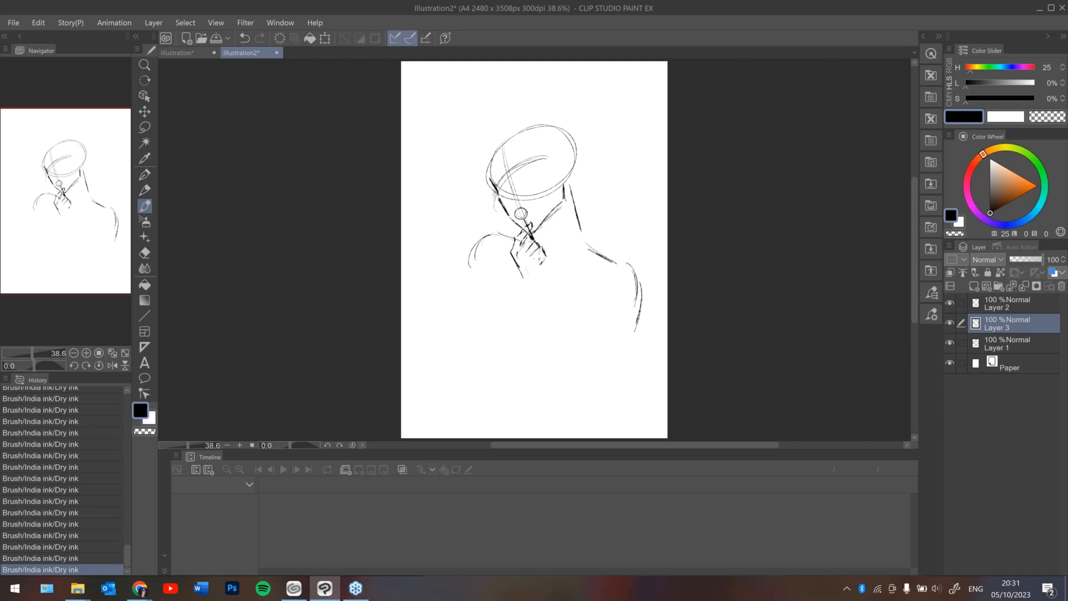
Sketch the heel of the raised hand and wrist, and the forearm's outer contour down to the elbow.
left_click_drag(540, 264, 543, 269)
key("ctrl+z")
key("ctrl+z")
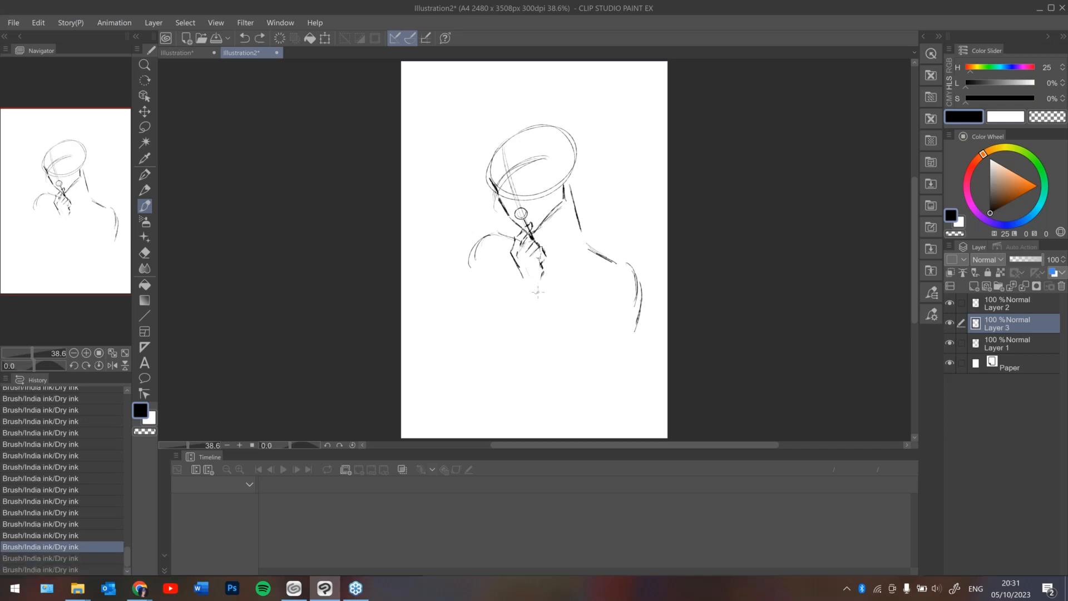
key("ctrl+y")
key("ctrl+y")
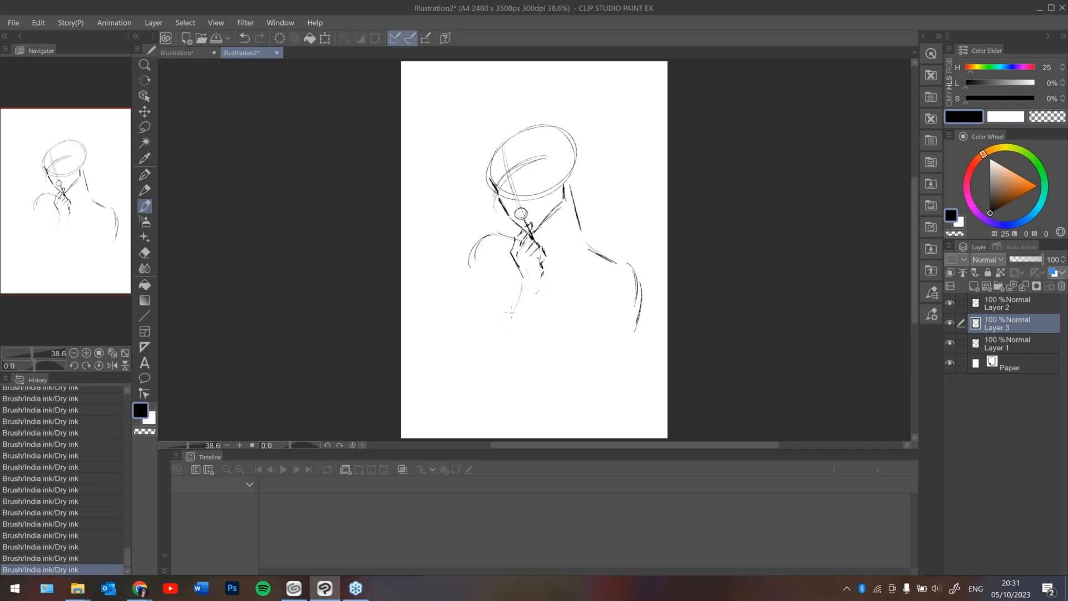
mouse_move(494, 340)
left_mouse_down()
mouse_move(495, 374)
mouse_move(512, 310)
left_mouse_up()
key("ctrl+z")
key("ctrl+z")
left_click_drag(425, 125, 478, 100)
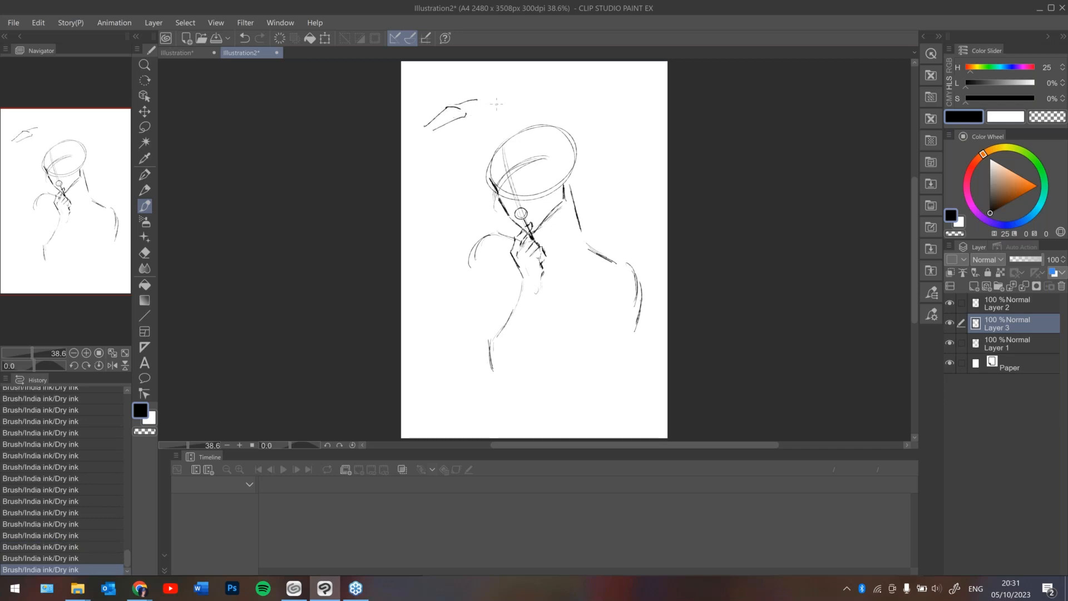
key("ctrl+z")
key("ctrl+z")
key("ctrl+z")
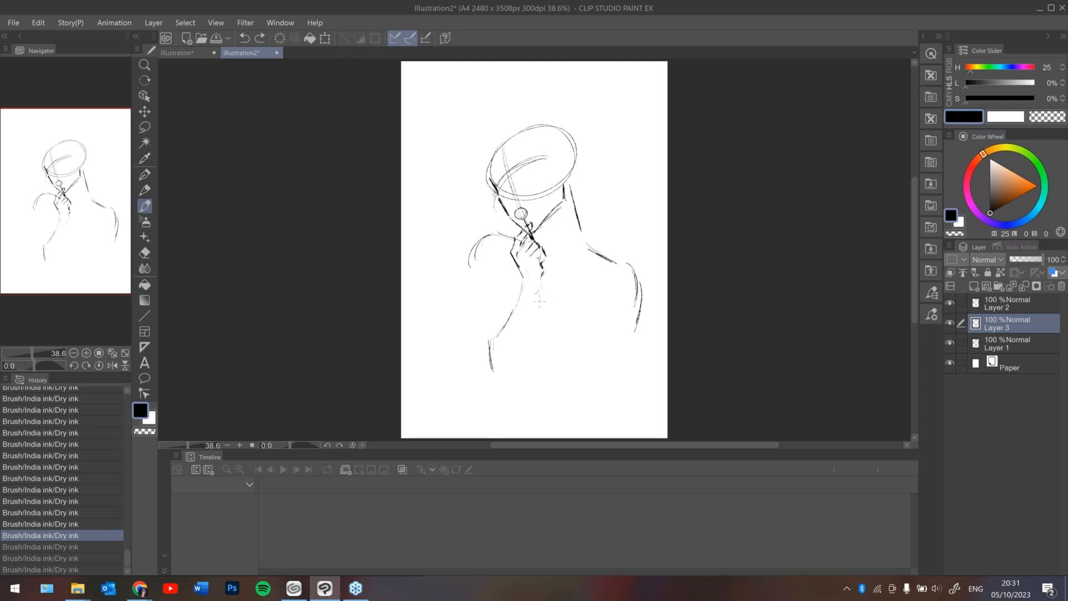
Sketch the inner contour of the raised forearm and strengthen its outer contour down to the elbow.
mouse_move(539, 295)
left_mouse_down()
mouse_move(533, 316)
mouse_move(535, 307)
left_mouse_up()
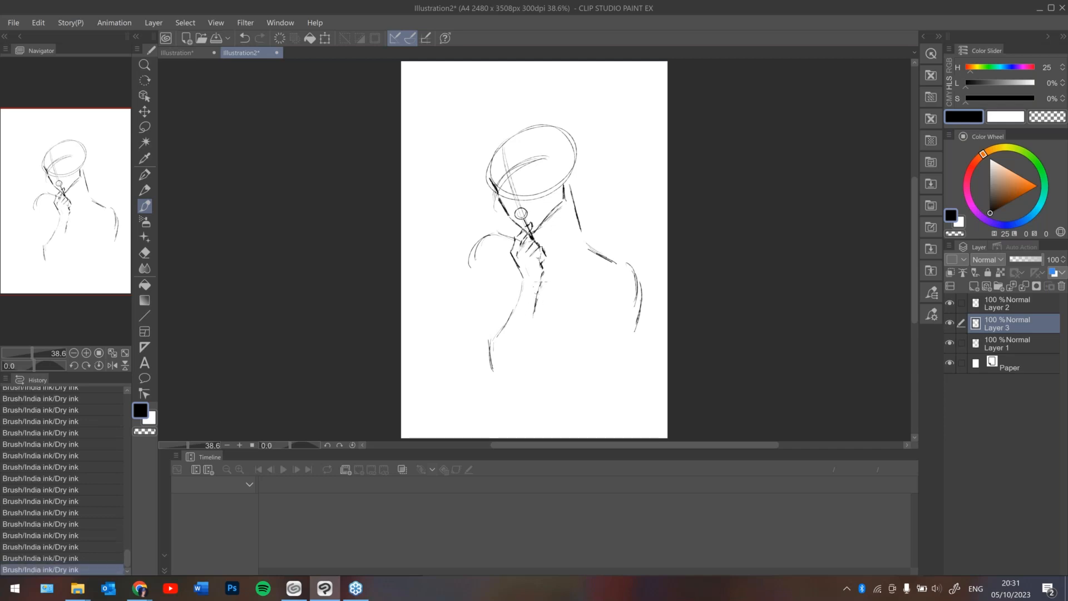
mouse_move(526, 344)
left_mouse_down()
mouse_move(523, 369)
mouse_move(501, 389)
left_mouse_up()
key("ctrl+z")
key("ctrl+z")
left_click_drag(522, 284, 483, 358)
mouse_move(488, 356)
left_mouse_down()
mouse_move(493, 395)
mouse_move(519, 378)
mouse_move(538, 314)
left_mouse_up()
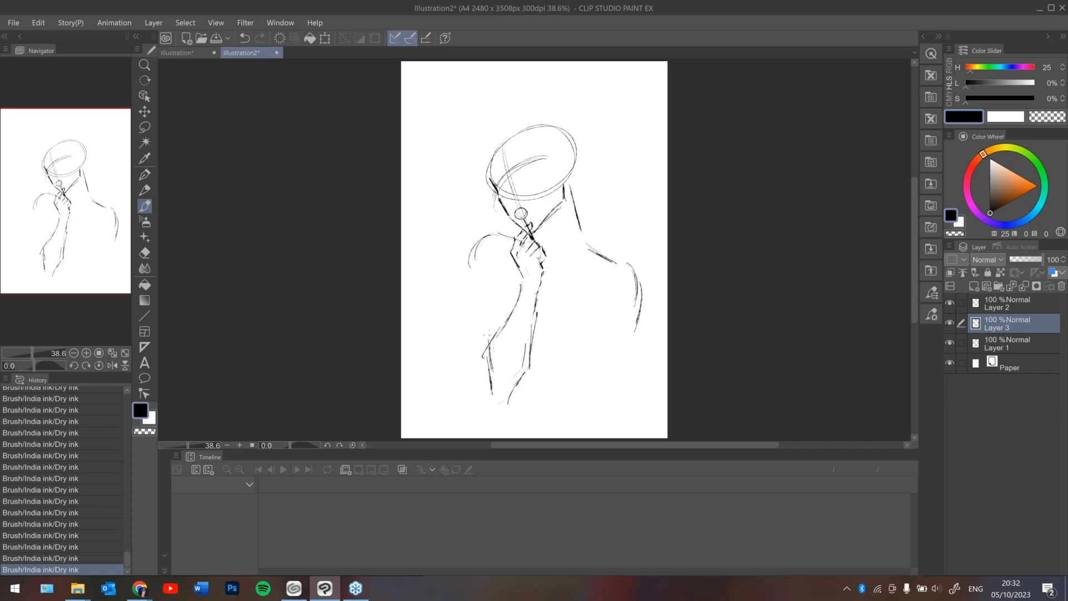
Sketch the outer contour of the raised arm's upper part from the shoulder to the elbow.
mouse_move(491, 384)
left_mouse_down()
mouse_move(500, 394)
mouse_move(490, 383)
left_mouse_up()
mouse_move(487, 346)
left_mouse_down()
mouse_move(480, 357)
mouse_move(476, 345)
mouse_move(478, 355)
left_mouse_up()
left_click_drag(474, 304, 477, 351)
Erase the stray lines at the raised arm's elbow, redraw the elbow, and add the upper arm's inner line.
key("h")
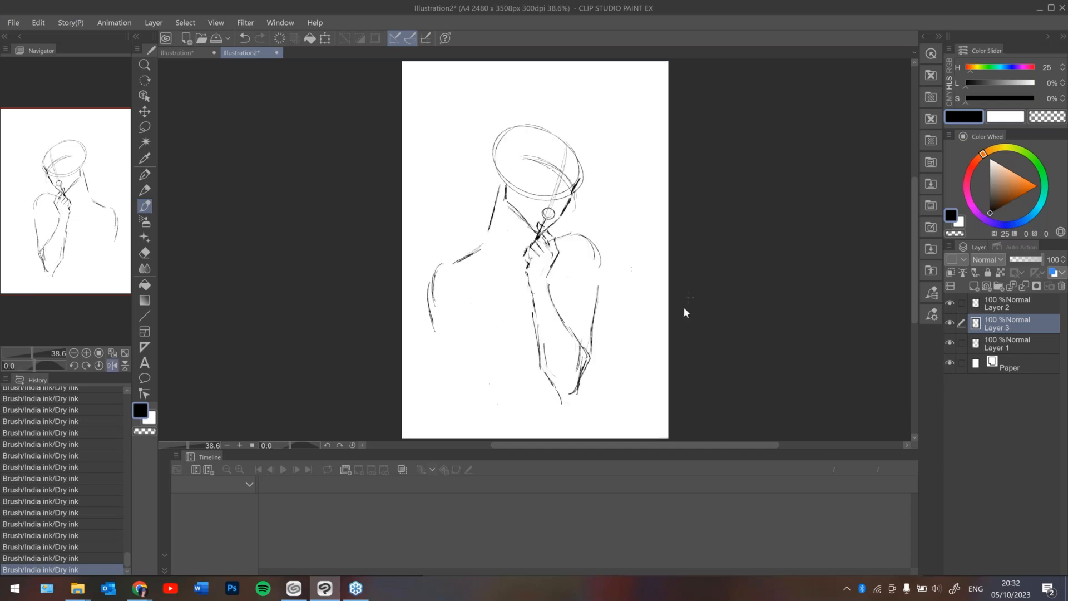
key("e")
mouse_move(546, 340)
left_mouse_down()
mouse_move(557, 376)
mouse_move(579, 354)
mouse_move(568, 400)
left_mouse_up()
mouse_move(580, 356)
left_mouse_down()
mouse_move(577, 384)
mouse_move(584, 369)
left_mouse_up()
key("p")
mouse_move(561, 403)
left_mouse_down()
mouse_move(583, 394)
mouse_move(586, 377)
mouse_move(577, 393)
mouse_move(568, 364)
left_mouse_up()
left_click(112, 365)
key("ctrl+z")
left_click_drag(502, 367, 509, 348)
left_click_drag(514, 330, 520, 311)
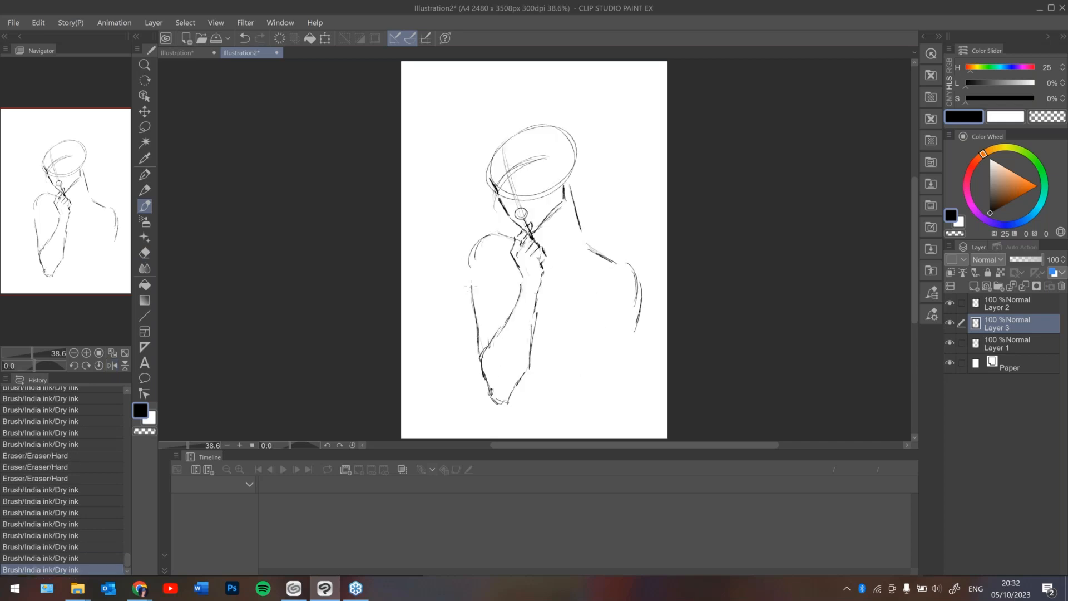
left_click_drag(469, 276, 504, 310)
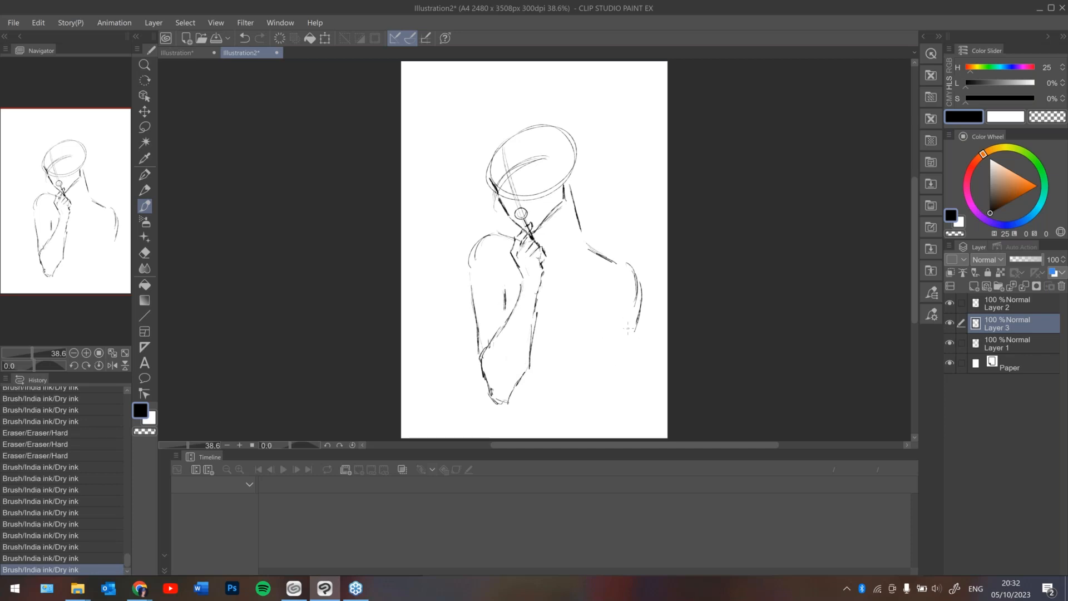
left_click_drag(632, 317, 616, 384)
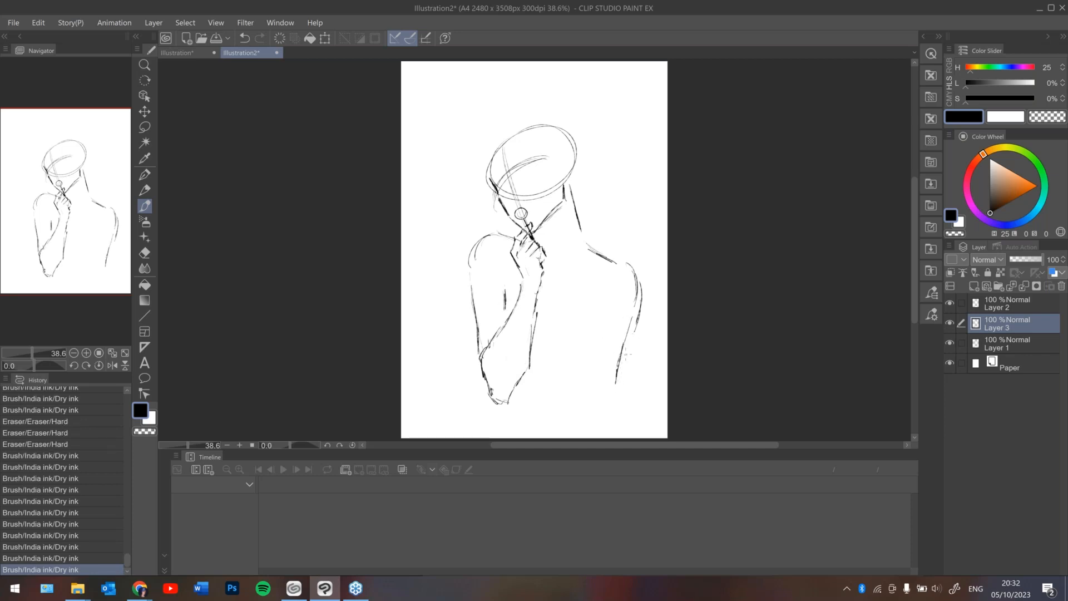
key("ctrl+z")
key("ctrl+y")
key("ctrl+z")
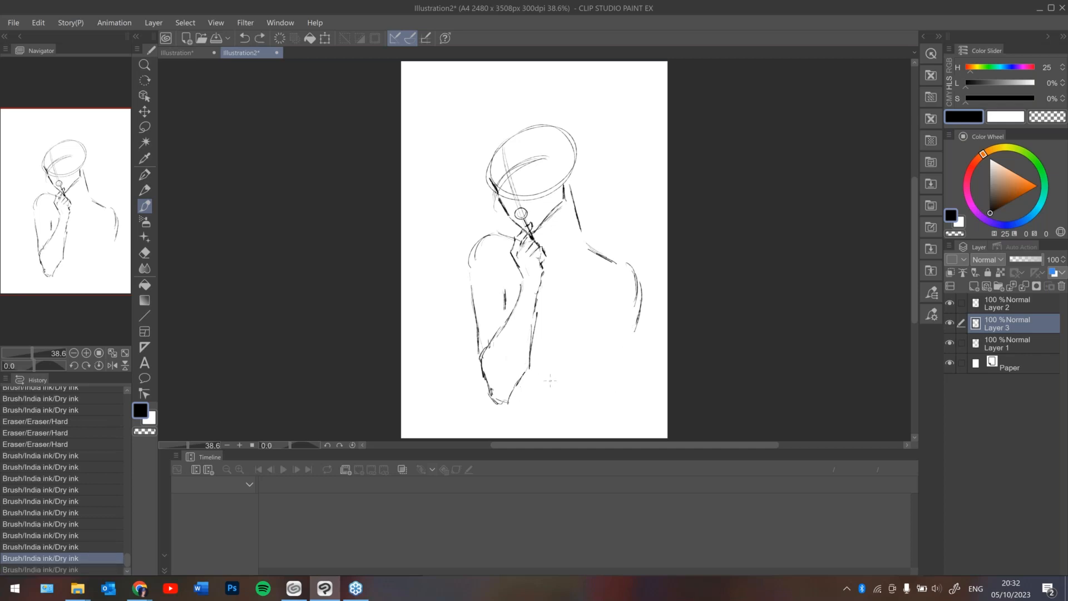
Sketch the folded forearm across the lower torso and join it to the shoulder with the upper arm's outer contour.
left_click_drag(530, 384, 582, 373)
left_click_drag(533, 409, 571, 407)
mouse_move(538, 402)
left_mouse_down()
mouse_move(575, 404)
mouse_move(529, 400)
mouse_move(611, 402)
left_mouse_up()
key("ctrl+z")
left_click_drag(578, 405, 599, 407)
mouse_move(555, 406)
left_mouse_down()
mouse_move(622, 404)
mouse_move(612, 415)
mouse_move(637, 324)
left_mouse_up()
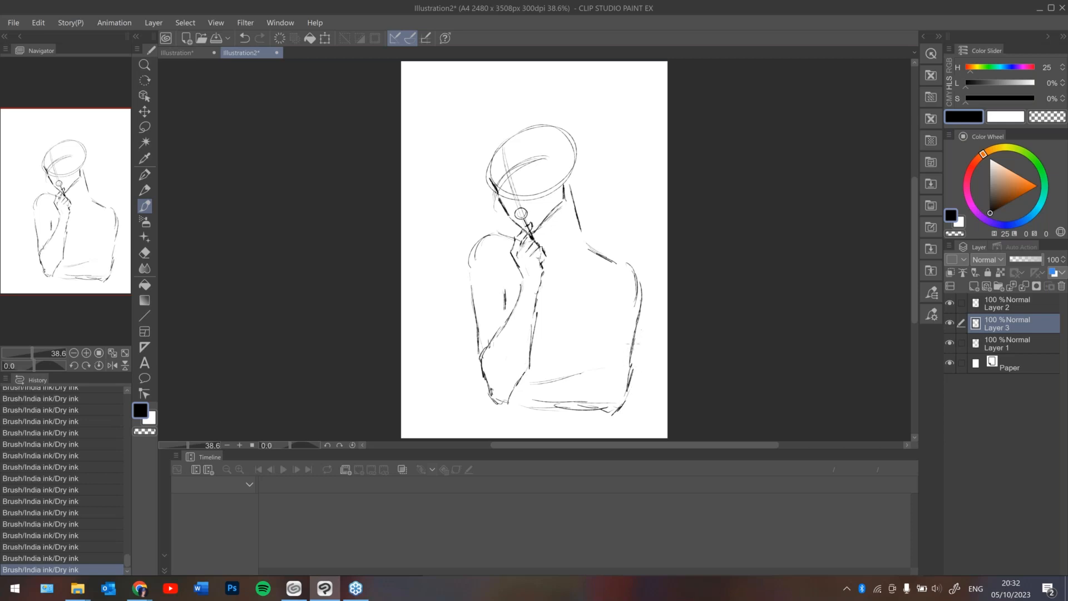
Sketch the line between the torso and folded arm, extend the raised arm's inner line, and erase the excess.
left_click_drag(595, 371, 605, 308)
left_click_drag(505, 292, 504, 277)
left_click_drag(602, 316, 596, 363)
key("e")
left_click_drag(601, 325, 597, 350)
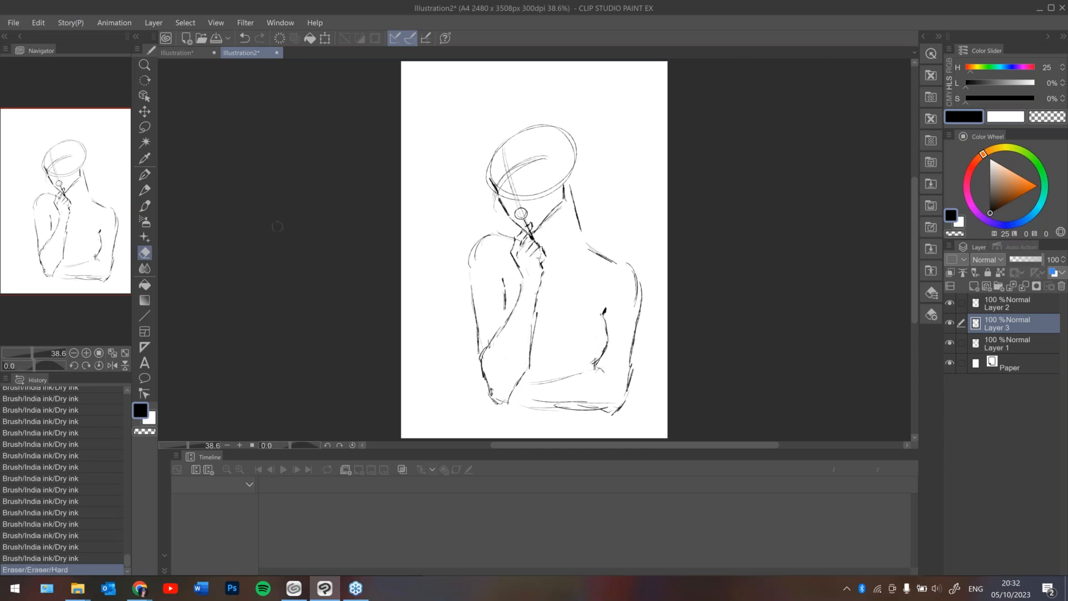
Redraw the torso's side line beside the folded arm with an outward bulge and erase the old line.
key("b")
mouse_move(605, 314)
left_mouse_down()
mouse_move(611, 347)
mouse_move(595, 365)
left_mouse_up()
mouse_move(610, 334)
left_mouse_down()
mouse_move(601, 353)
mouse_move(600, 329)
left_mouse_up()
key("e")
left_click_drag(603, 333, 599, 324)
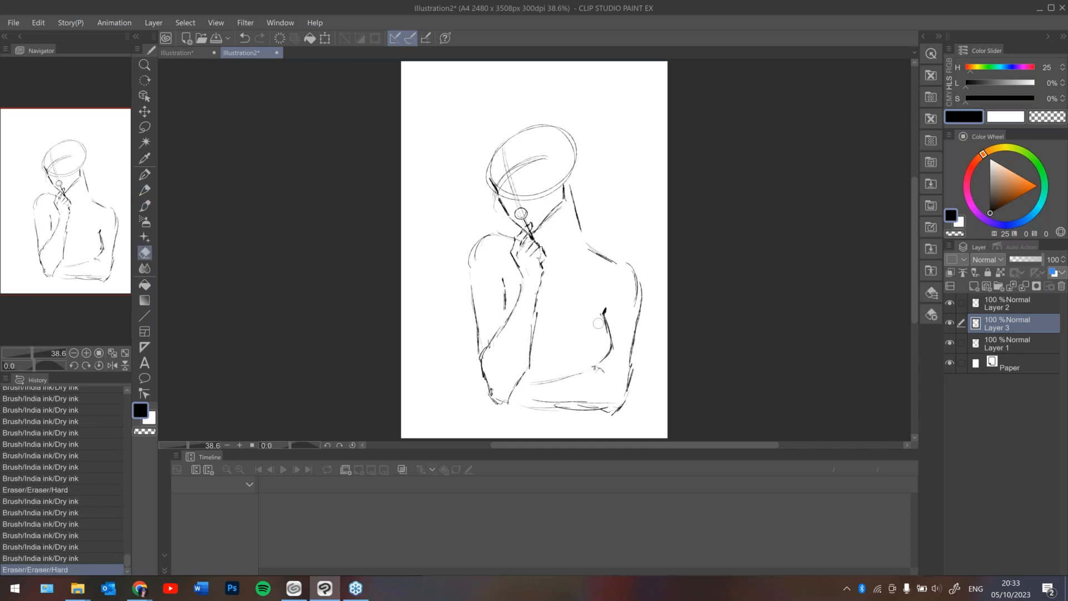
Erase parts of the raised upper arm's contours and redraw its outer edge below the shoulder.
mouse_move(507, 302)
left_mouse_down()
mouse_move(482, 331)
mouse_move(470, 322)
mouse_move(467, 264)
mouse_move(470, 332)
left_mouse_up()
key("b")
key("e")
left_click_drag(475, 296, 482, 339)
left_click(145, 204)
left_click_drag(492, 269, 502, 262)
key("ctrl+z")
mouse_move(641, 305)
left_mouse_down()
mouse_move(631, 362)
mouse_move(633, 352)
left_mouse_up()
key("ctrl+z")
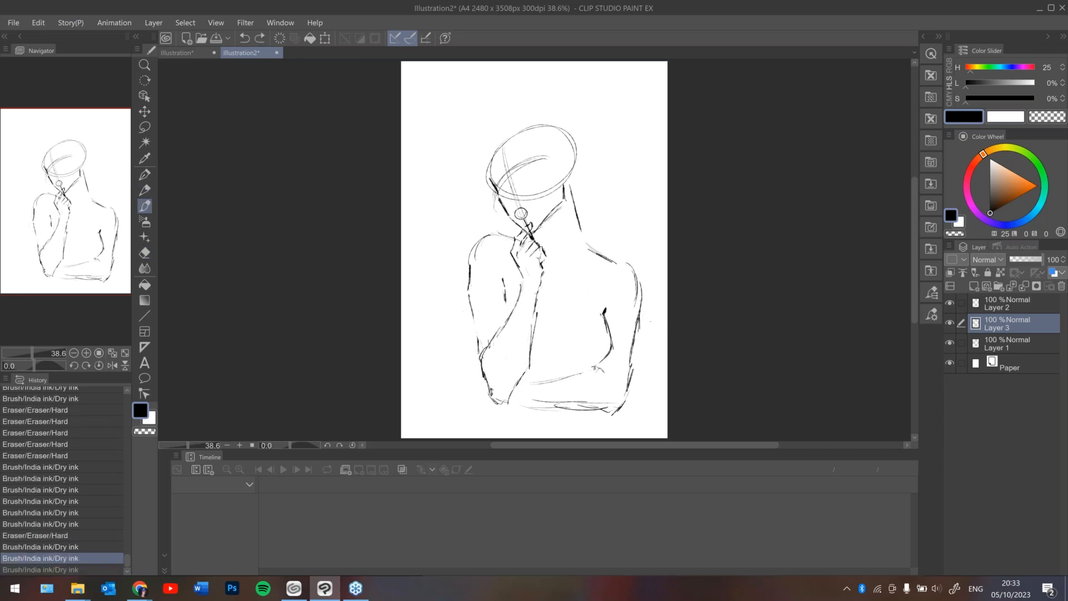
key("ctrl+z")
key("ctrl+y")
key("ctrl+y")
key("ctrl+y")
key("ctrl+y")
key("ctrl+y")
key("ctrl+y")
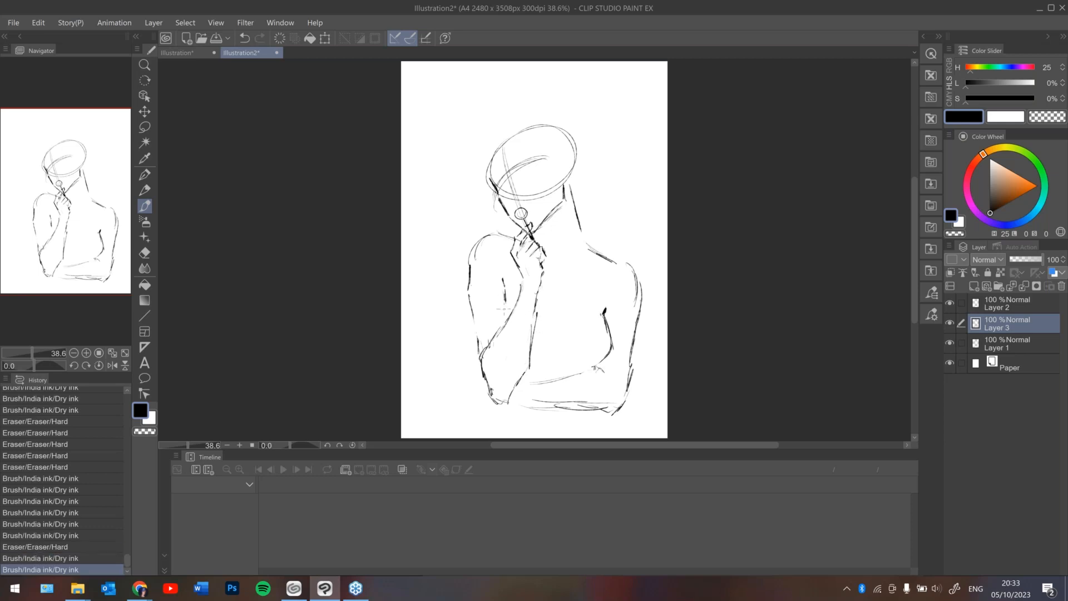
key("ctrl+z")
key("ctrl+z")
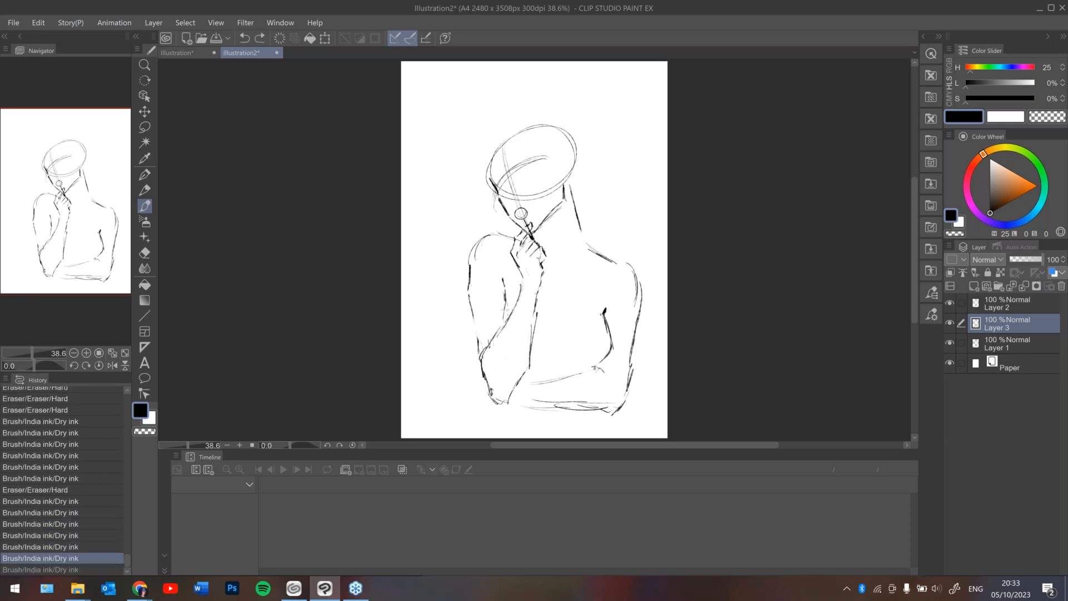
Redraw the lower part of the raised upper arm's inner line down to the forearm.
left_click_drag(505, 302, 503, 321)
left_click_drag(505, 305, 503, 324)
key("h")
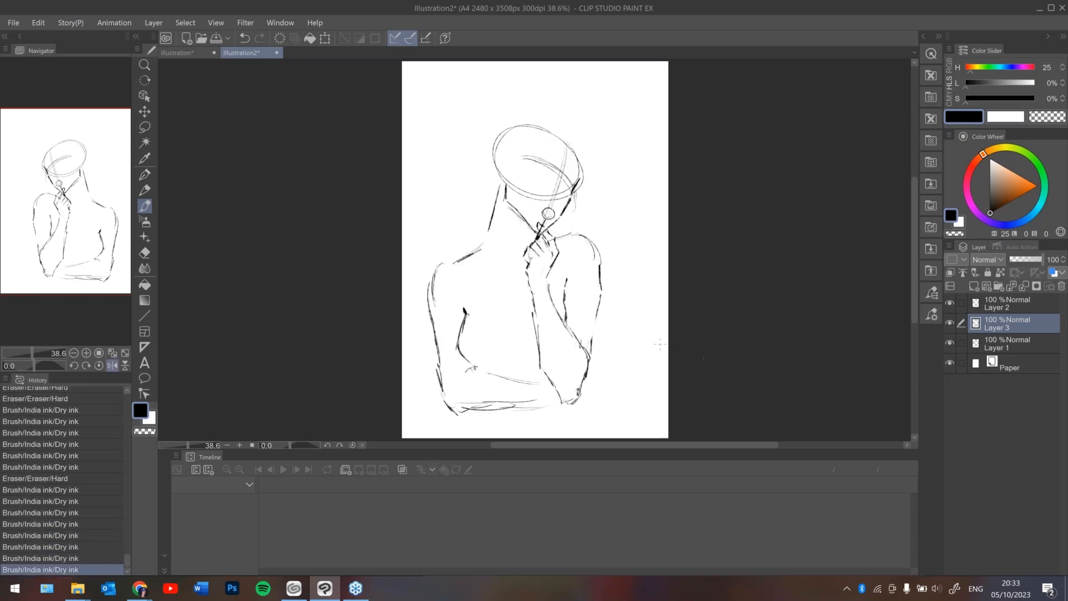
key("h")
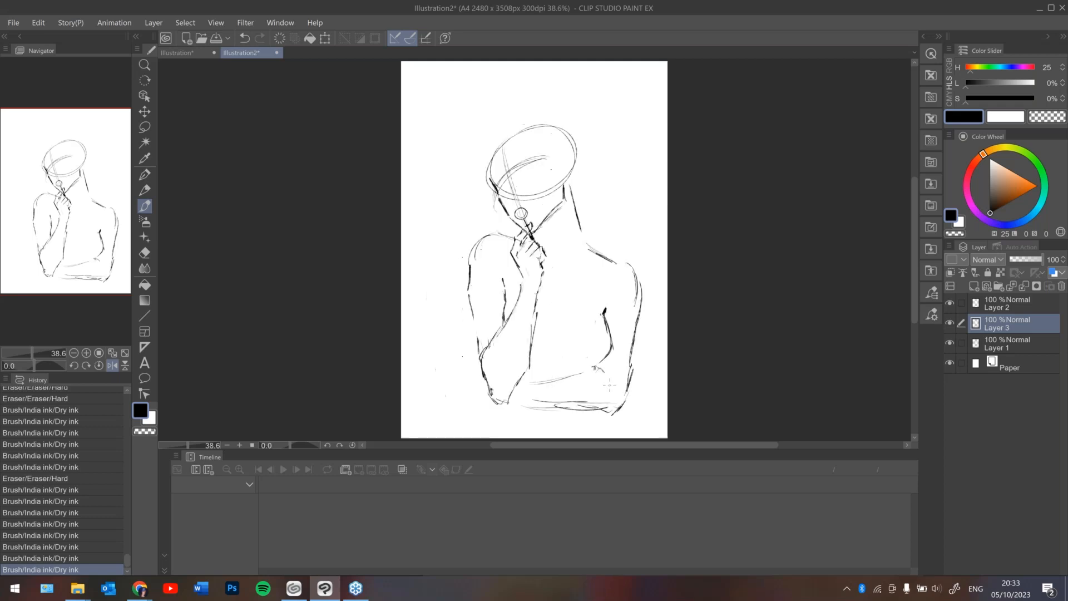
Strengthen the folded forearm's upper edge and add short crease strokes at its elbow bend and armpit.
mouse_move(538, 378)
left_mouse_down()
mouse_move(525, 382)
mouse_move(537, 370)
mouse_move(612, 382)
left_mouse_up()
key("ctrl+z")
left_click_drag(593, 369, 598, 367)
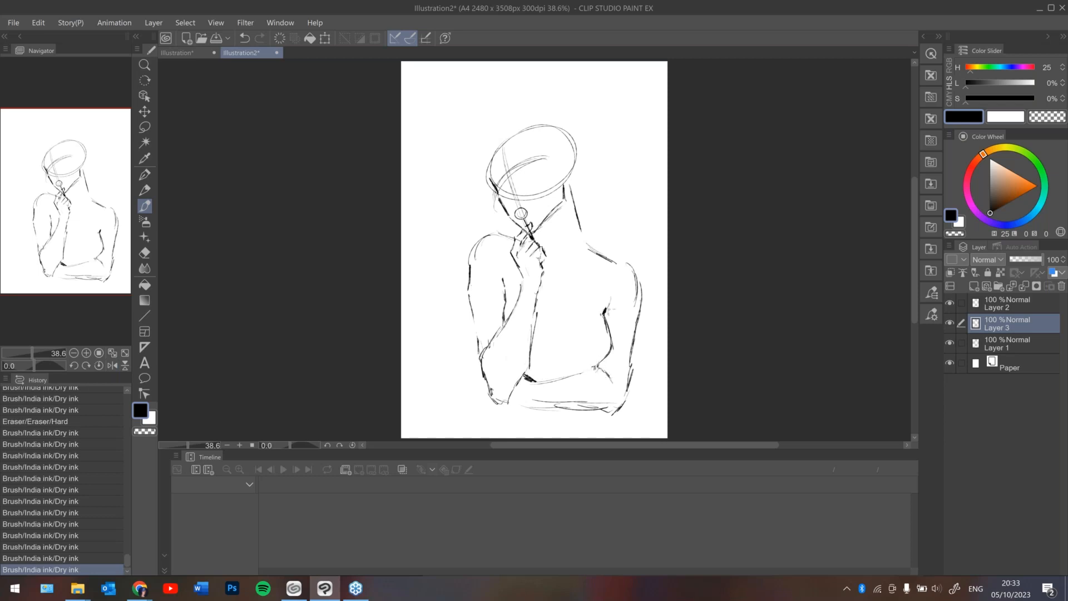
left_click_drag(608, 310, 605, 315)
mouse_move(485, 374)
left_mouse_down()
mouse_move(477, 392)
mouse_move(487, 407)
left_mouse_up()
key("ctrl+z")
key("ctrl+z")
left_click_drag(521, 407, 532, 400)
key("ctrl+z")
Erase the overlapping lines where the folded forearm meets the raised arm's elbow.
key("h")
key("e")
mouse_move(530, 412)
left_mouse_down()
mouse_move(484, 420)
mouse_move(470, 401)
mouse_move(564, 400)
mouse_move(528, 389)
mouse_move(548, 387)
left_mouse_up()
key("h")
mouse_move(497, 412)
left_mouse_down()
mouse_move(466, 378)
mouse_move(533, 379)
left_mouse_up()
key("b")
key("ctrl+z")
Sketch a nearly horizontal chest line across the torso just above the folded forearm.
mouse_move(530, 378)
left_mouse_down()
mouse_move(548, 381)
mouse_move(535, 368)
left_mouse_up()
left_click_drag(534, 368, 584, 366)
left_click_drag(529, 366, 581, 366)
left_click_drag(575, 366, 585, 366)
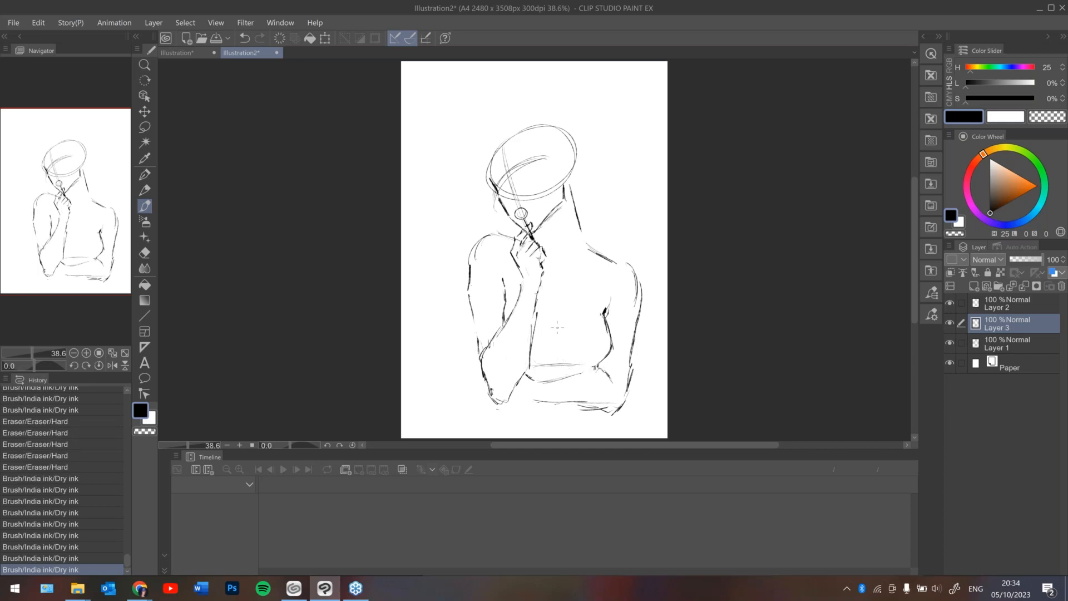
left_click_drag(487, 375, 472, 381)
key("ctrl+z")
mouse_move(431, 104)
left_mouse_down()
mouse_move(440, 150)
mouse_move(449, 131)
mouse_move(453, 147)
mouse_move(448, 124)
mouse_move(462, 139)
mouse_move(458, 150)
mouse_move(444, 135)
mouse_move(448, 151)
mouse_move(429, 131)
mouse_move(423, 144)
mouse_move(445, 149)
mouse_move(446, 109)
mouse_move(454, 158)
left_mouse_up()
key("ctrl+z")
key("e")
key("b")
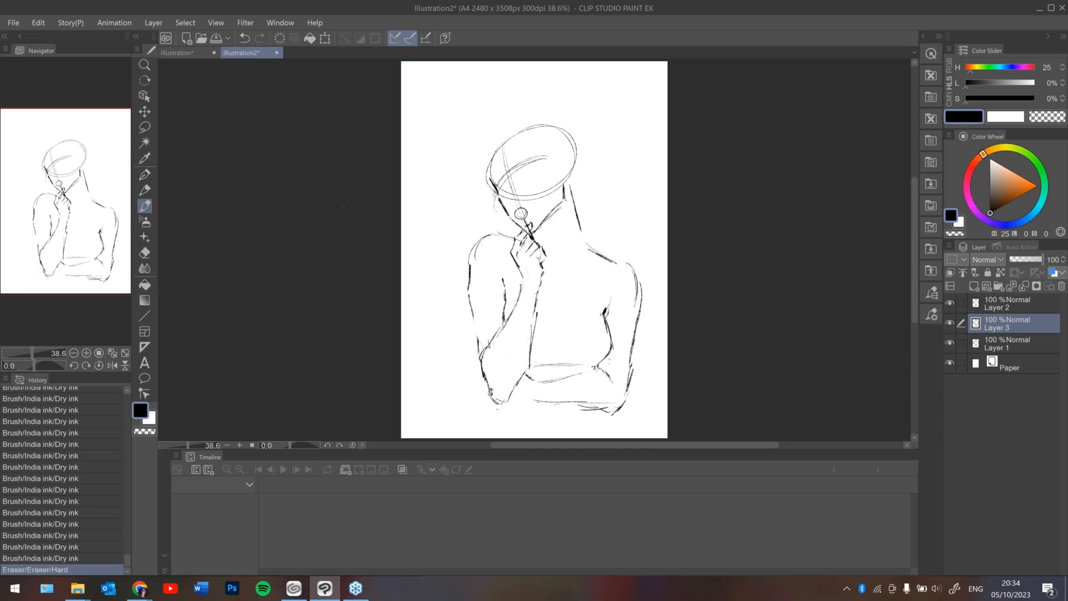
Draw heavier lines around the raised arm's elbow and along the folded forearm's lower edge.
left_click_drag(480, 360, 490, 392)
key("ctrl+z")
mouse_move(488, 390)
left_mouse_down()
mouse_move(528, 400)
mouse_move(606, 392)
left_mouse_up()
Erase the old folded-forearm lines, redraw its lower edge and the chest line above it, and clean up leftovers.
key("e")
key("h")
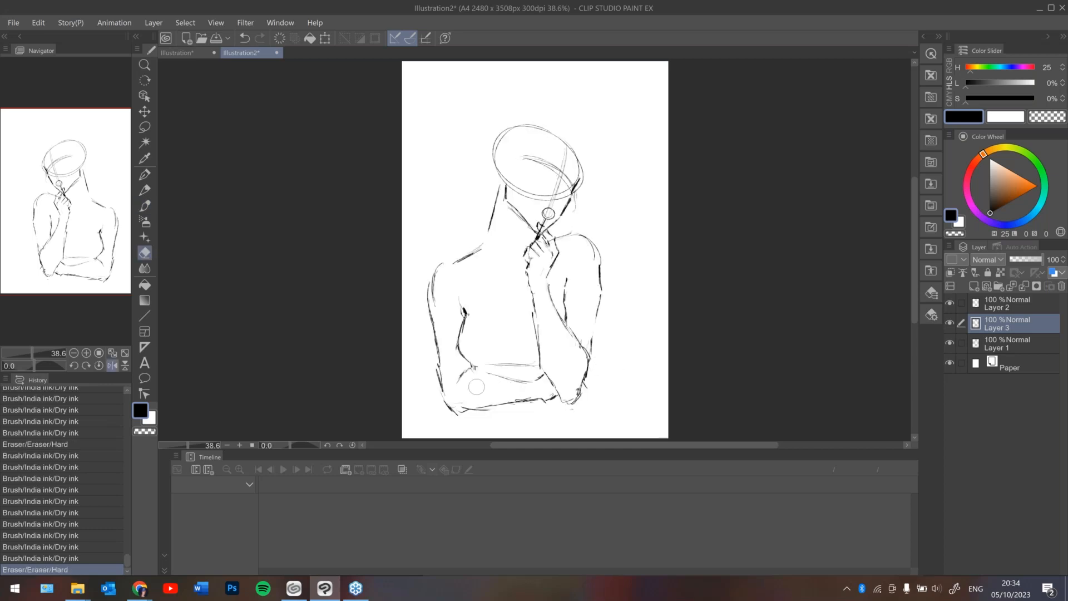
left_click_drag(500, 378, 532, 383)
mouse_move(456, 410)
left_mouse_down()
mouse_move(451, 389)
mouse_move(448, 358)
mouse_move(451, 386)
mouse_move(478, 348)
mouse_move(642, 295)
mouse_move(606, 353)
mouse_move(460, 417)
mouse_move(489, 408)
left_mouse_up()
key("p")
left_click_drag(476, 411, 529, 399)
mouse_move(484, 370)
left_mouse_down()
mouse_move(539, 376)
mouse_move(550, 403)
mouse_move(555, 395)
left_mouse_up()
key("e")
key("h")
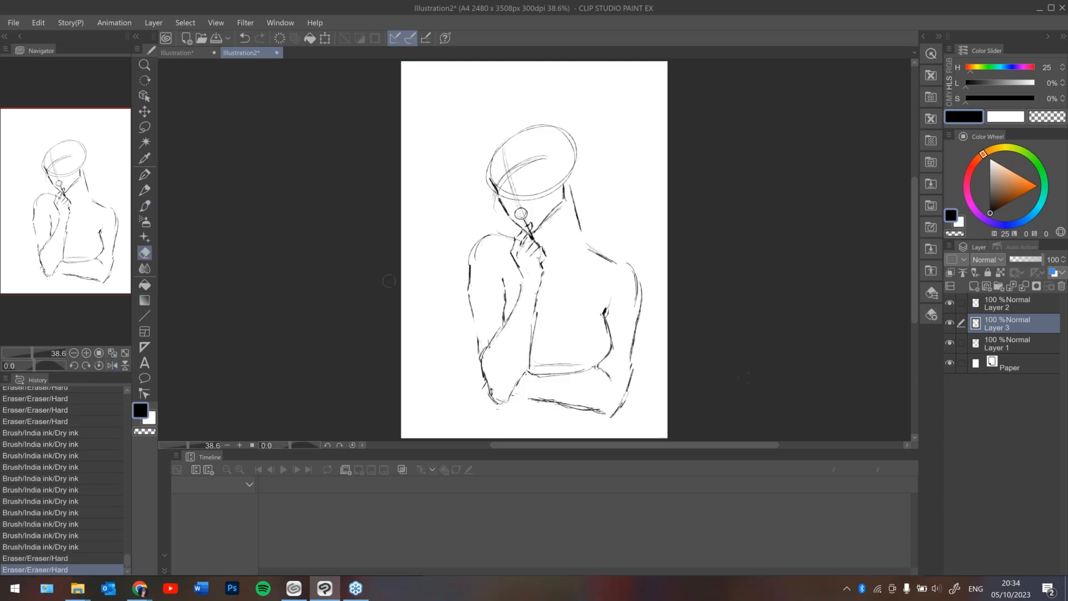
Sketch short waist lines beneath the raised arm's elbow and the folded arm's elbow.
left_click(144, 206)
left_click_drag(505, 411, 509, 417)
key("ctrl+z")
left_click_drag(590, 412, 611, 428)
key("ctrl+z")
mouse_move(500, 414)
left_mouse_down()
mouse_move(501, 438)
mouse_move(497, 415)
left_mouse_up()
key("ctrl+z")
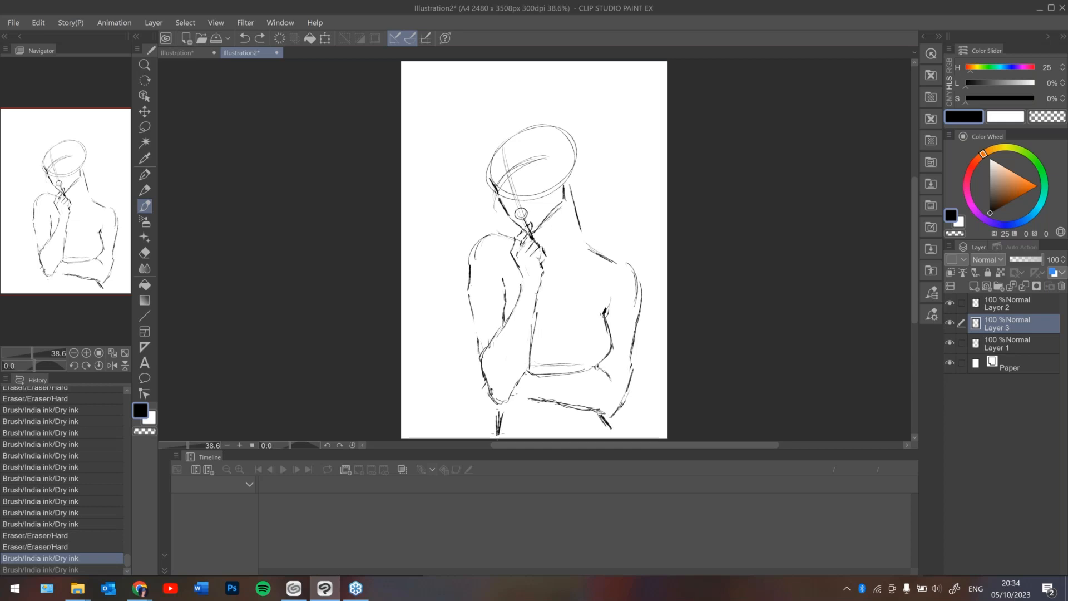
Sketch the collarbones and a short neck line, and add small strokes at the raised arm's elbow.
key("h")
key("h")
left_click_drag(569, 270, 614, 268)
left_click_drag(544, 262, 563, 262)
left_click(630, 241)
left_click_drag(483, 388, 490, 398)
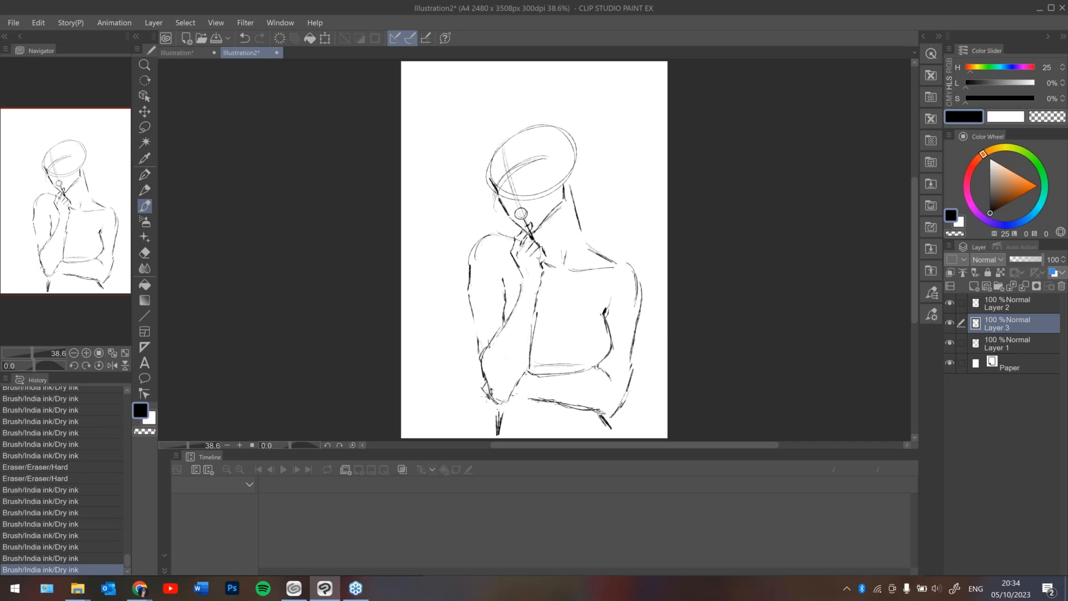
Erase and redraw the waist line beneath the raised arm's elbow as a cleaner slanted stroke.
left_click_drag(498, 410, 500, 435)
key("e")
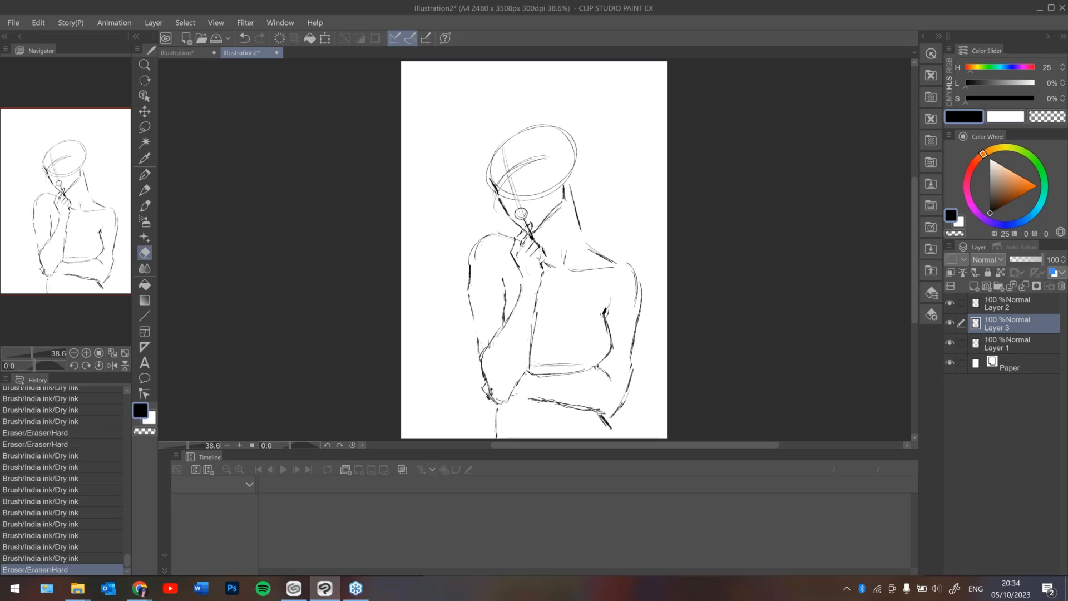
key("h")
mouse_move(566, 430)
left_mouse_down()
mouse_move(576, 422)
mouse_move(575, 436)
left_mouse_up()
key("p")
key("h")
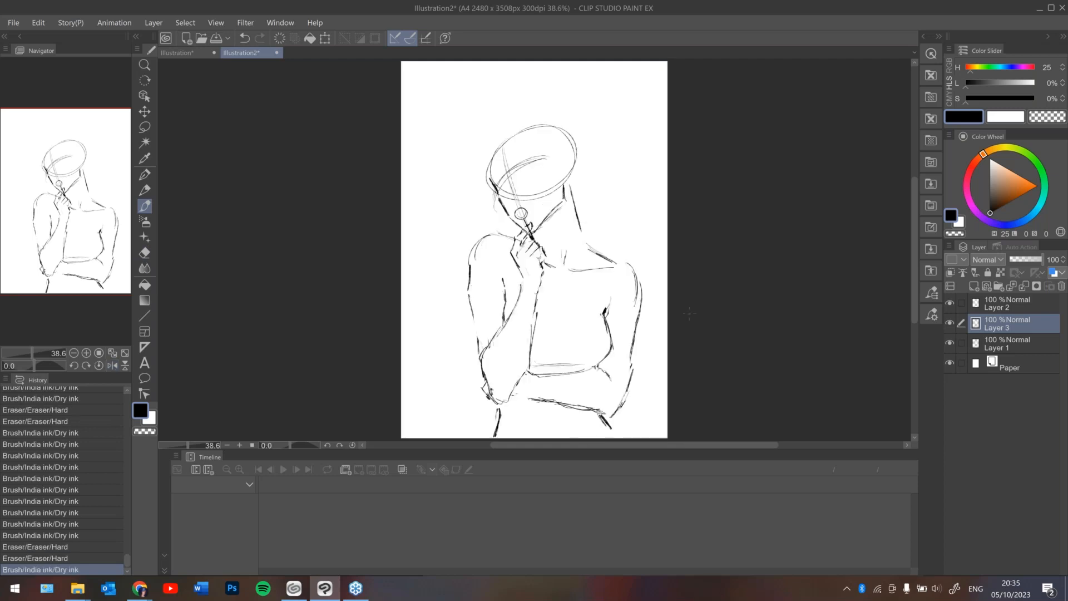
Merge Layer 2 with Layer 3 below it.
key("ctrl+t")
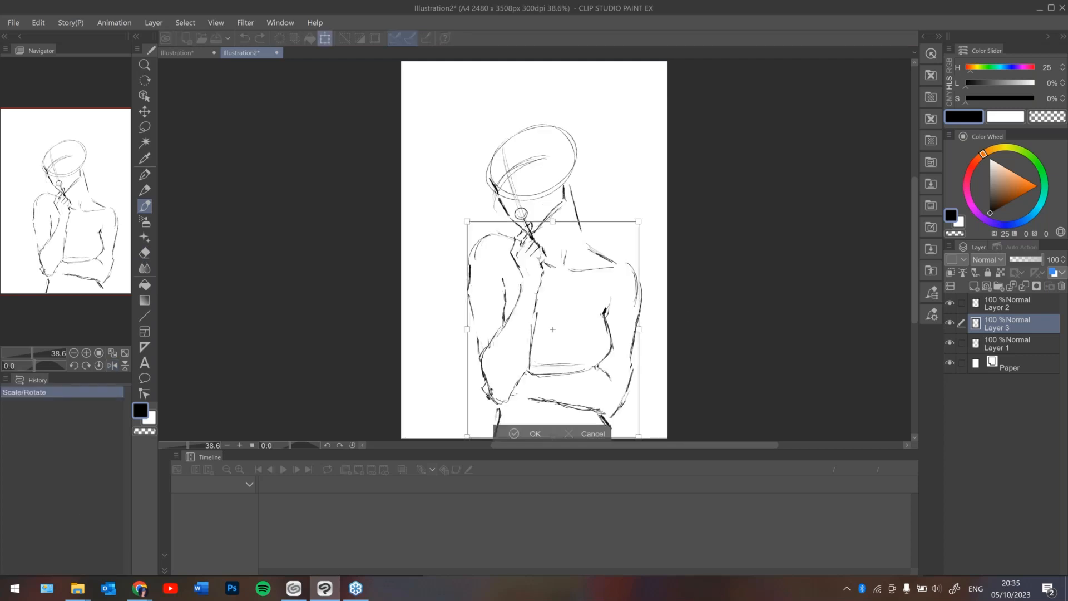
left_click(1014, 304)
key("ctrl+e")
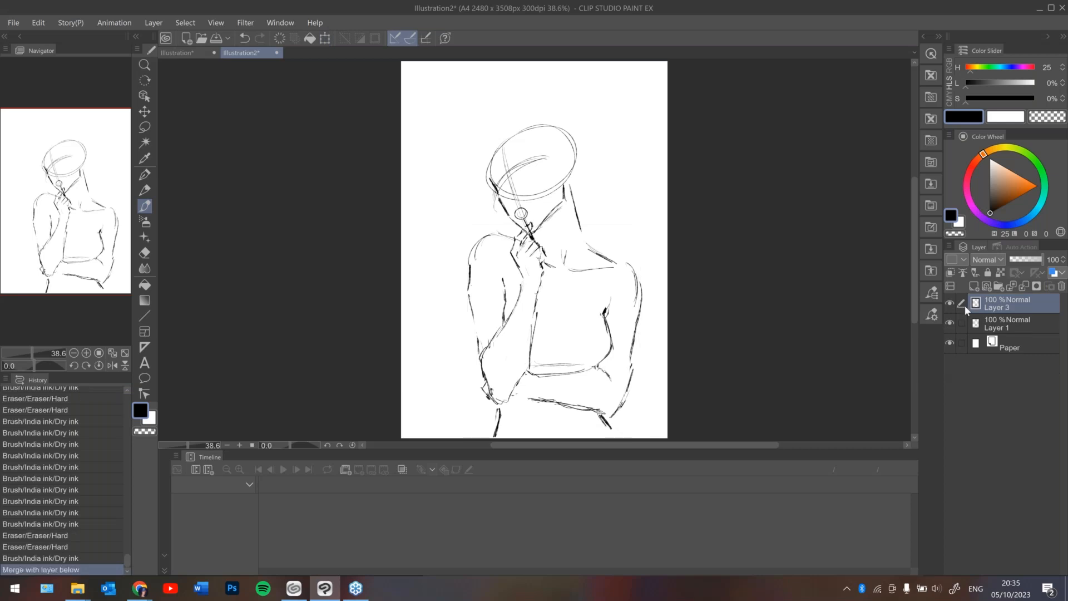
Scale up the figure sketch on Layer 1 and Layer 2 together and reposition it so it fills more of the canvas.
key("ctrl+z")
key("ctrl+y")
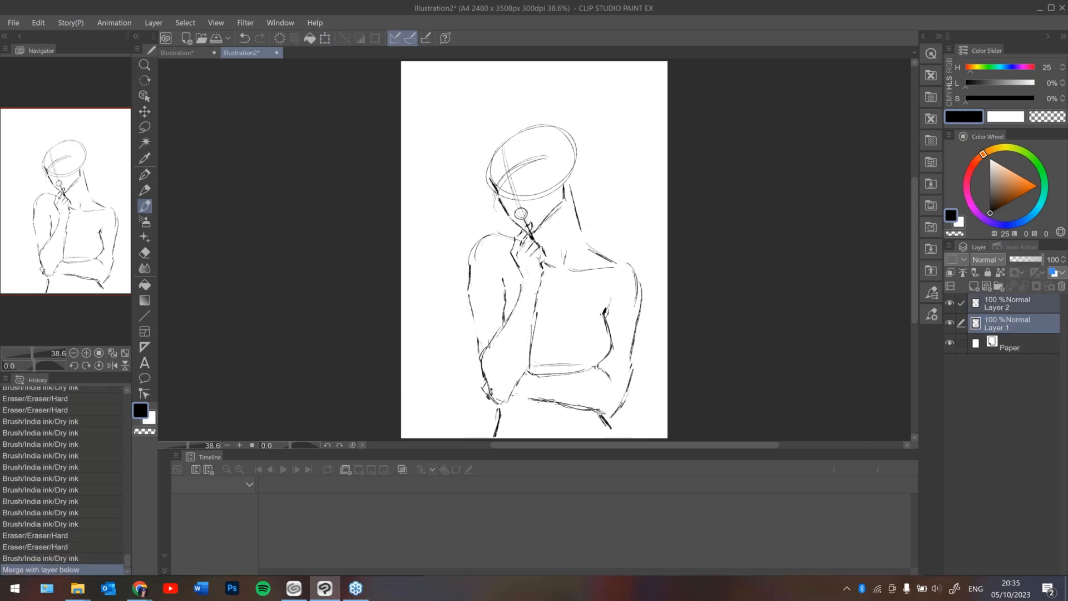
key("ctrl+t")
mouse_move(466, 123)
left_mouse_down()
mouse_move(434, 80)
mouse_move(435, 26)
mouse_move(447, 91)
left_mouse_up()
left_click_drag(558, 170, 545, 161)
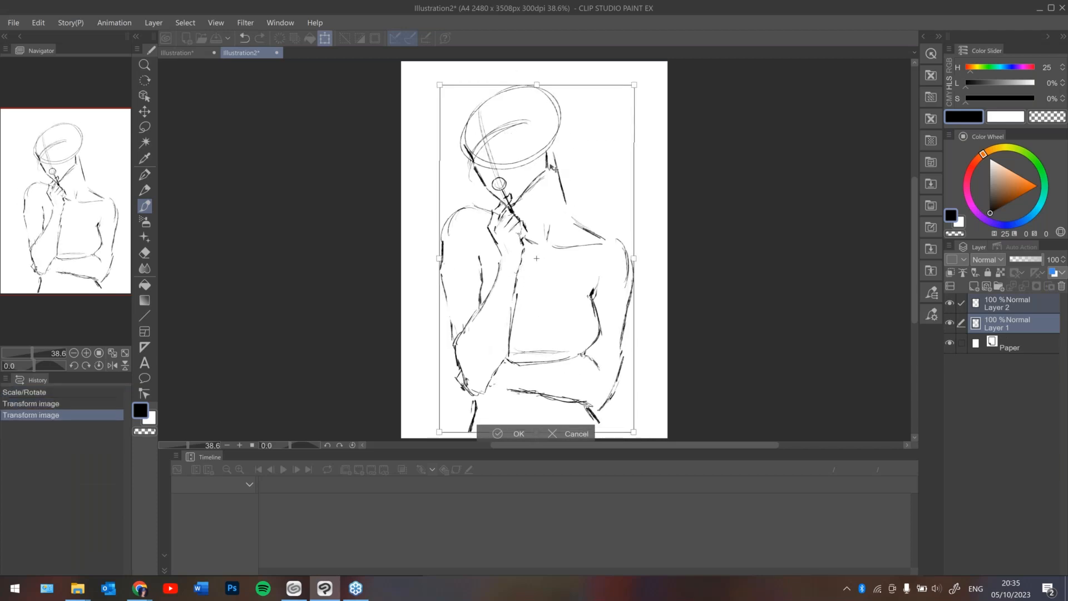
left_click(520, 433)
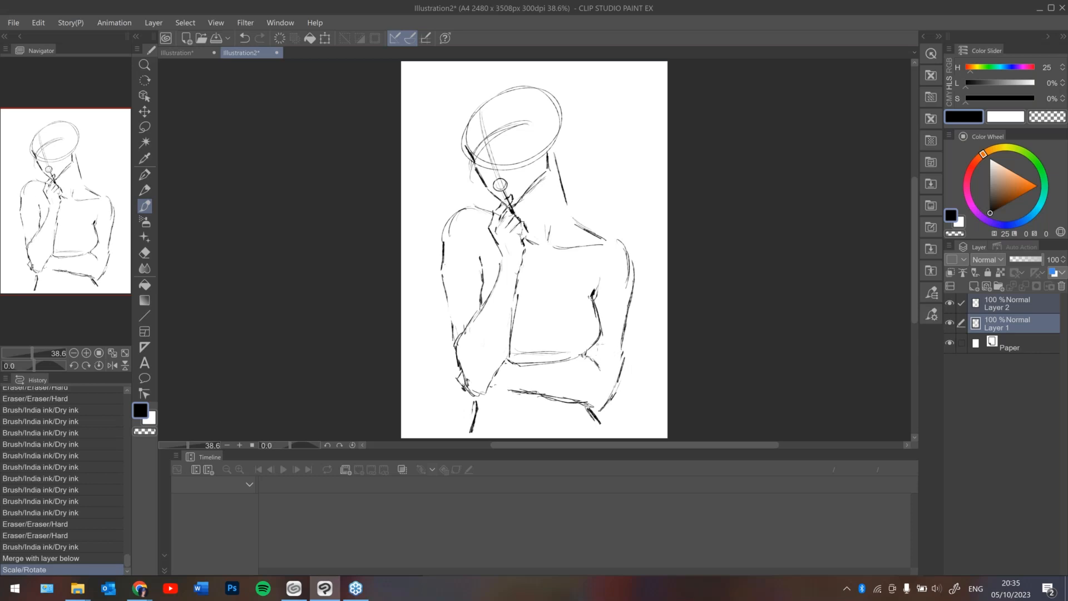
Rework the folded arm's outer contour and elbow into a sharper corner, cleaning stray strokes with the eraser.
left_click_drag(601, 328, 583, 356)
left_click_drag(590, 348, 585, 357)
left_click_drag(630, 315, 625, 365)
mouse_move(625, 348)
left_mouse_down()
mouse_move(613, 402)
mouse_move(590, 405)
mouse_move(620, 379)
mouse_move(610, 392)
mouse_move(629, 329)
mouse_move(632, 348)
mouse_move(620, 329)
mouse_move(613, 336)
left_mouse_up()
key("e")
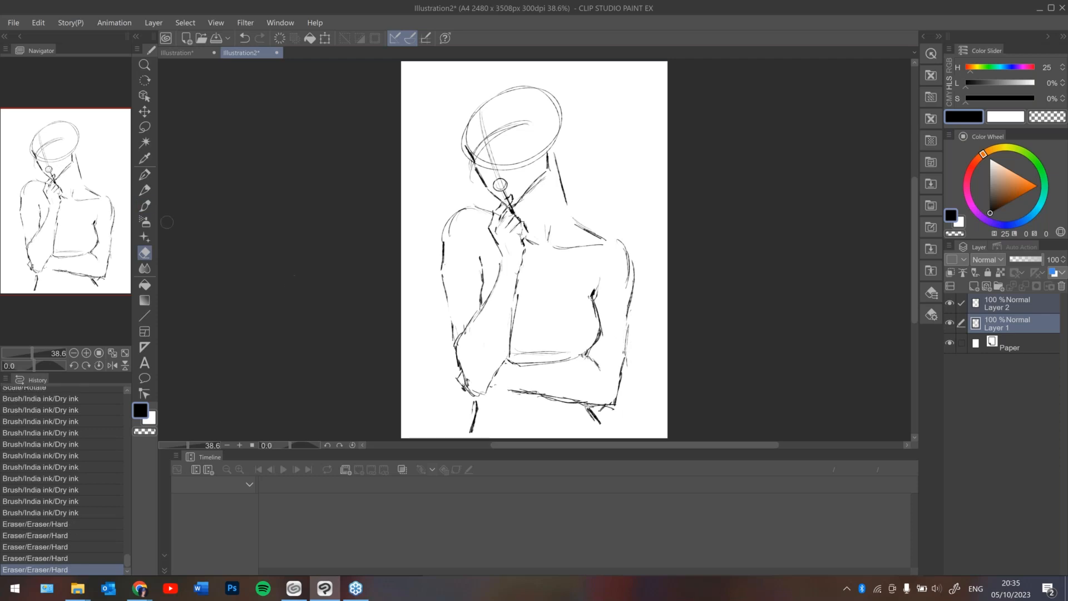
Erase the heavy lines of the folded forearm beside the raised arm, working in a mirrored view.
left_click(144, 205)
key("h")
key("e")
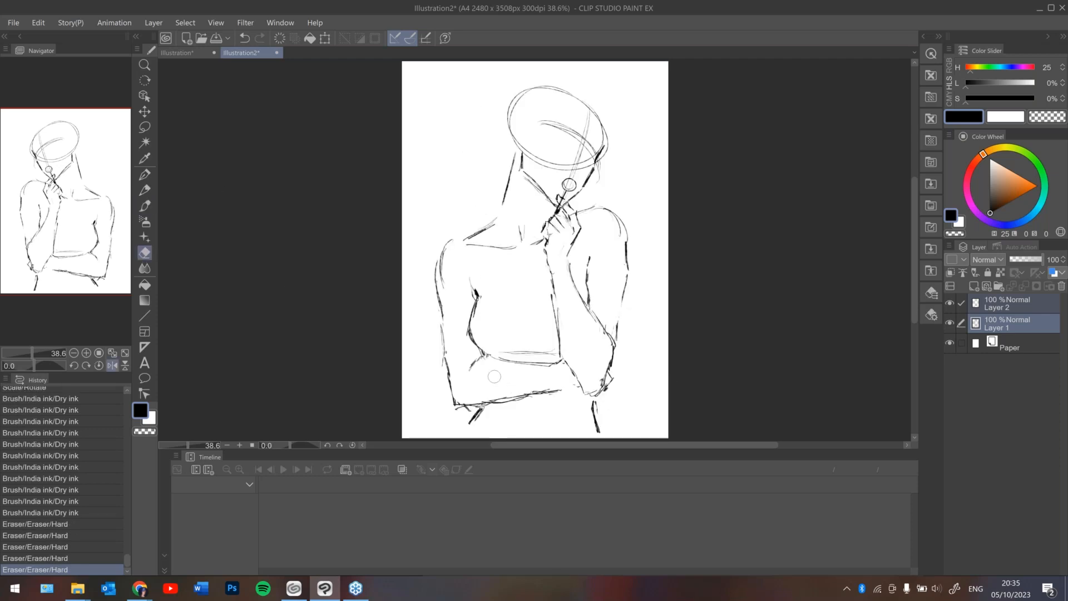
mouse_move(541, 365)
left_mouse_down()
mouse_move(561, 362)
mouse_move(567, 396)
mouse_move(542, 393)
left_mouse_up()
key("h")
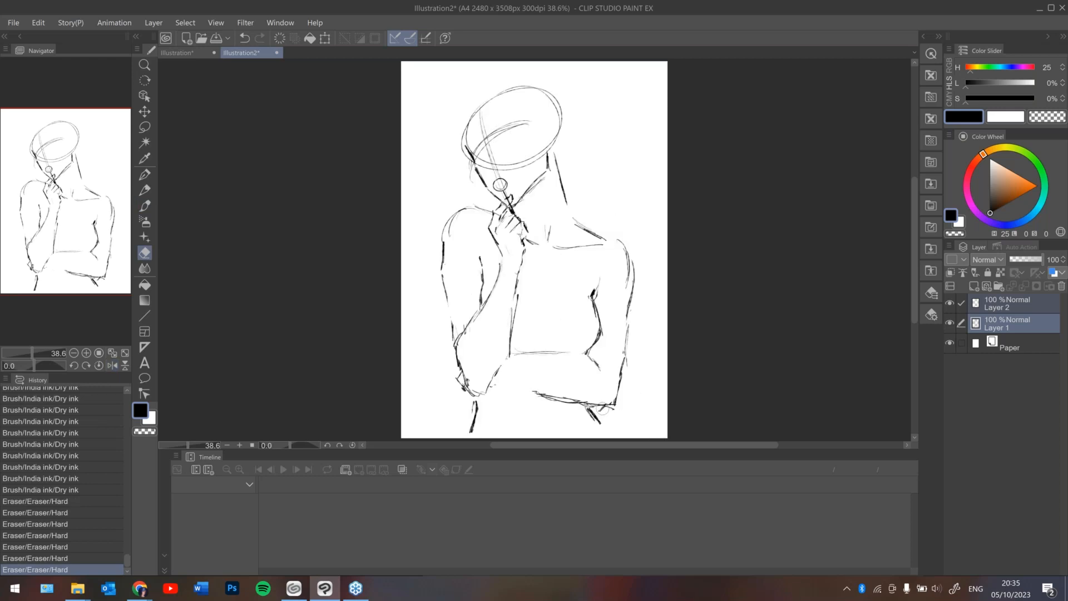
Redraw the folded forearm's upper and lower edges up to the raised arm, and rework the strokes at the raised arm's elbow.
key("b")
left_click_drag(496, 383, 551, 396)
left_click_drag(509, 354, 556, 355)
mouse_move(532, 359)
left_mouse_down()
mouse_move(584, 353)
mouse_move(603, 369)
left_mouse_up()
mouse_move(455, 358)
left_mouse_down()
mouse_move(445, 369)
mouse_move(468, 388)
left_mouse_up()
key("ctrl+z")
key("e")
Sketch a light, slightly curved line across the torso above the folded forearm.
left_click(145, 206)
left_click_drag(523, 316, 581, 322)
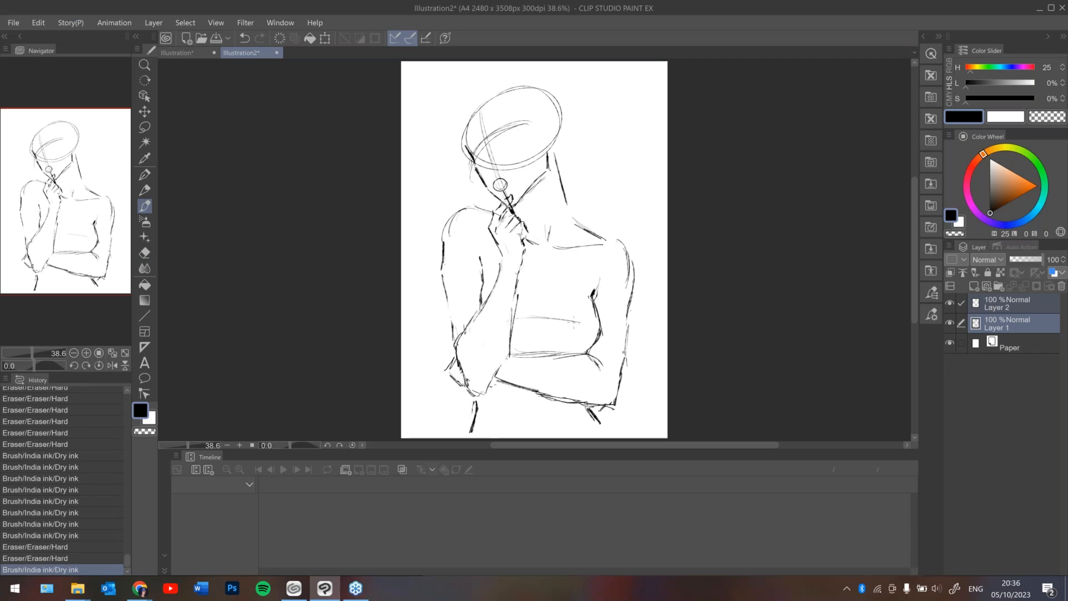
key("ctrl+z")
key("ctrl+y")
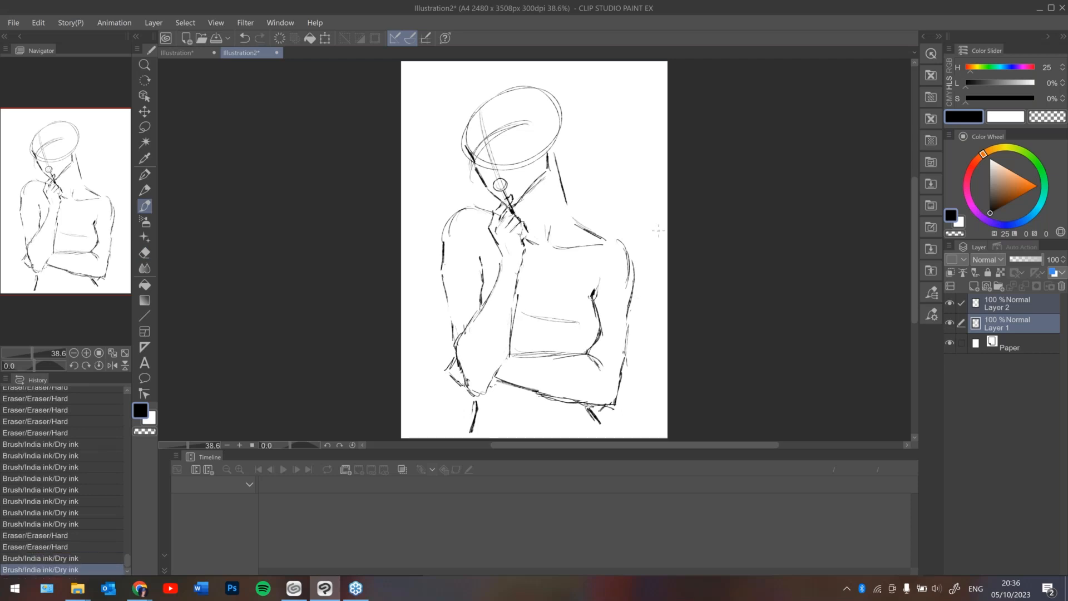
Mark the inner corner of the near eye on the head's curved guideline.
left_click_drag(504, 135, 526, 131)
key("ctrl+z")
left_click_drag(472, 171, 528, 131)
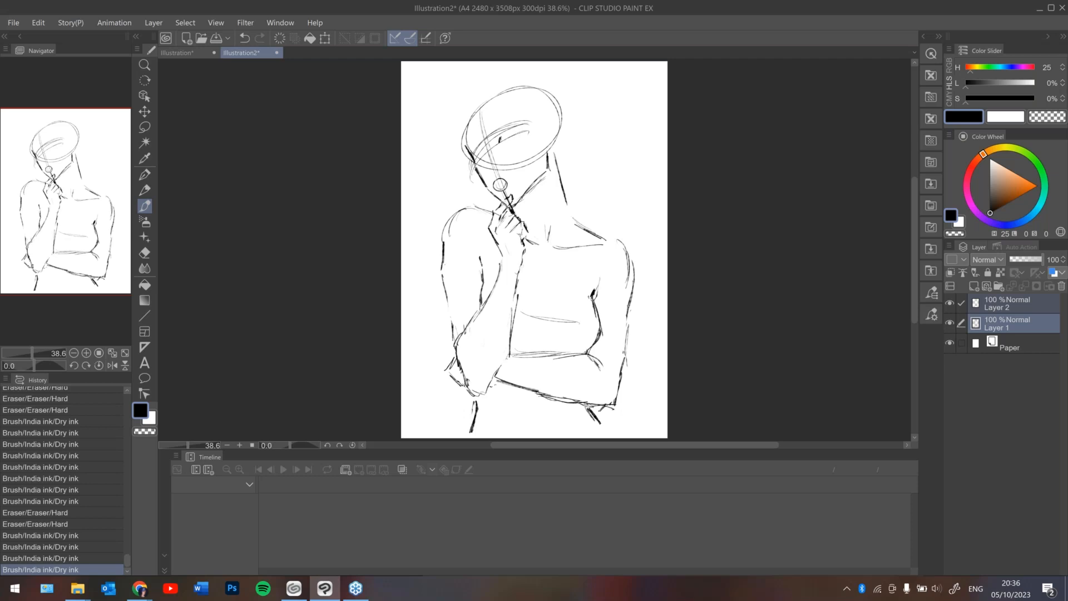
key("ctrl+z")
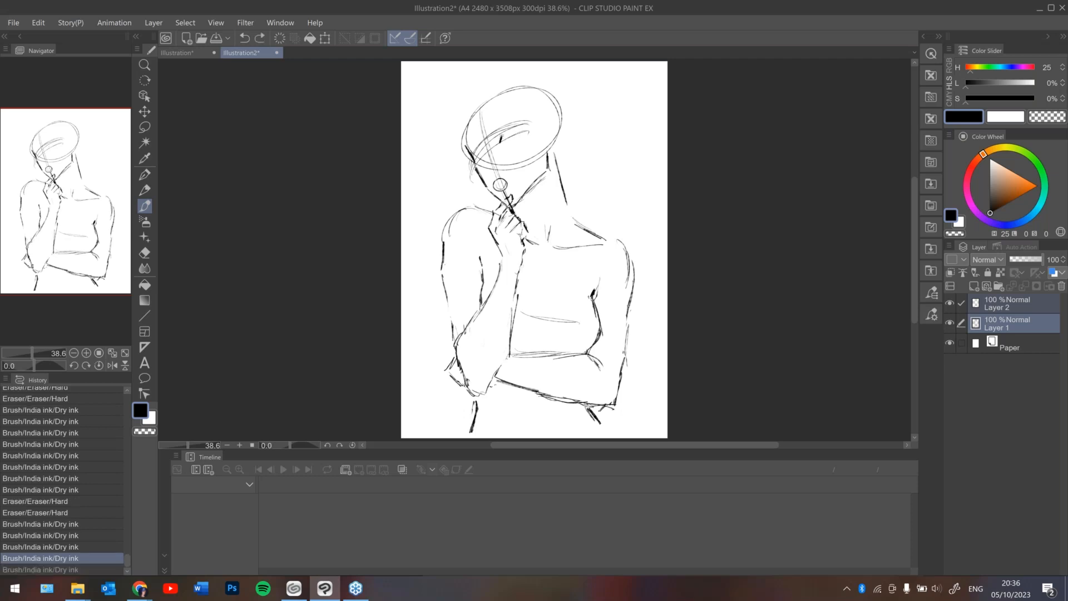
key("ctrl+y")
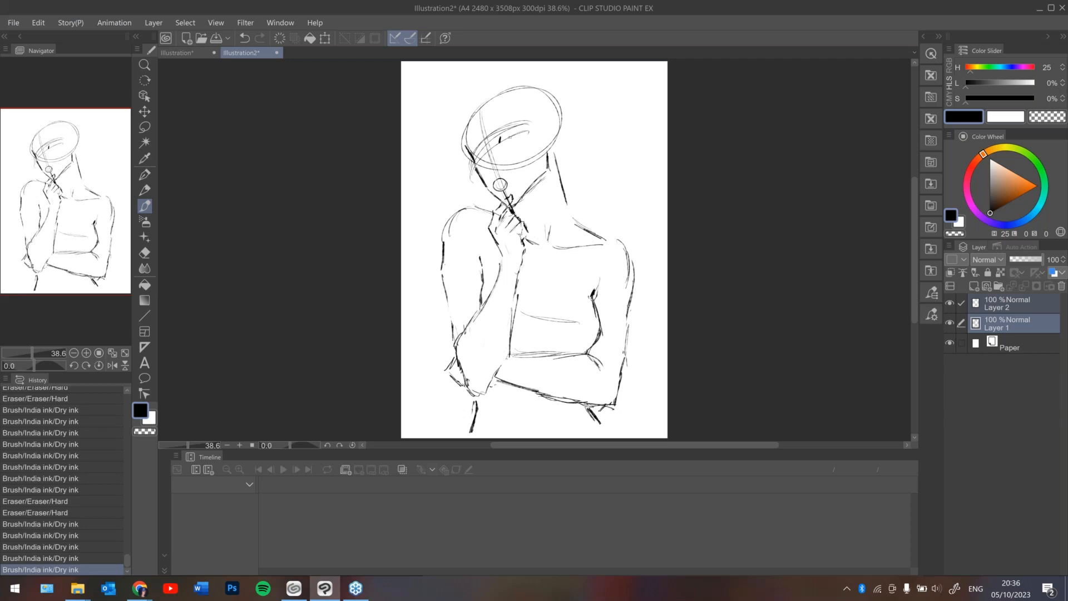
Draw the near eye's dark upper lash line with short strokes along the curved guideline.
left_click_drag(500, 137, 503, 134)
left_click_drag(502, 135, 510, 129)
left_click_drag(507, 131, 516, 127)
left_click_drag(514, 127, 522, 126)
left_click_drag(516, 127, 525, 126)
left_click_drag(520, 127, 531, 124)
left_click_drag(524, 126, 527, 122)
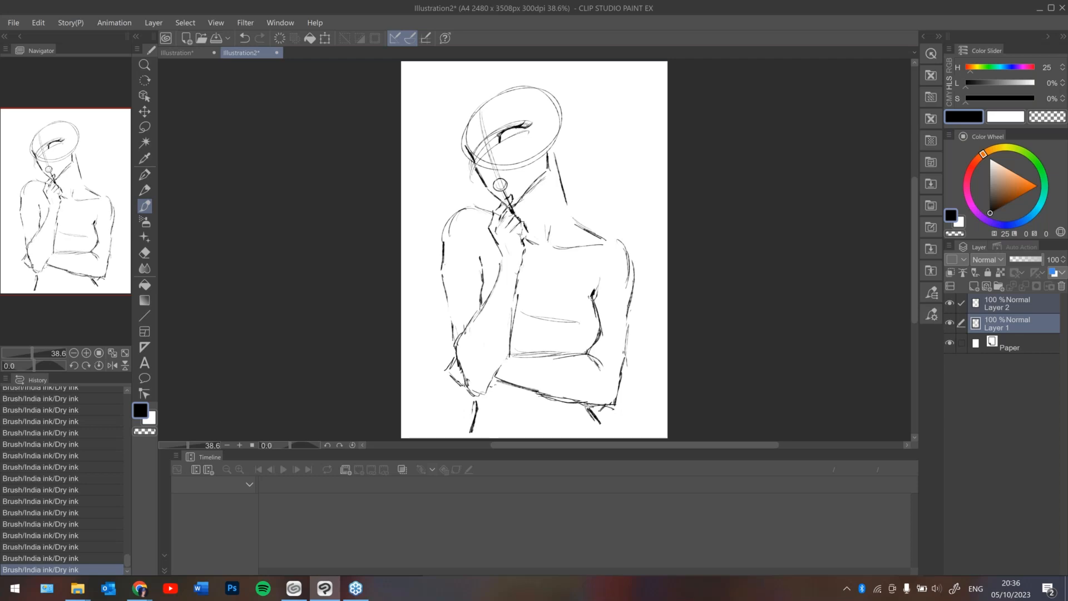
left_click_drag(508, 133, 522, 127)
Sketch the far eye at the edge of the face and check both eyes in a mirrored view.
left_click_drag(478, 153, 483, 155)
key("ctrl+z")
key("ctrl+y")
key("ctrl+z")
key("ctrl+y")
key("h")
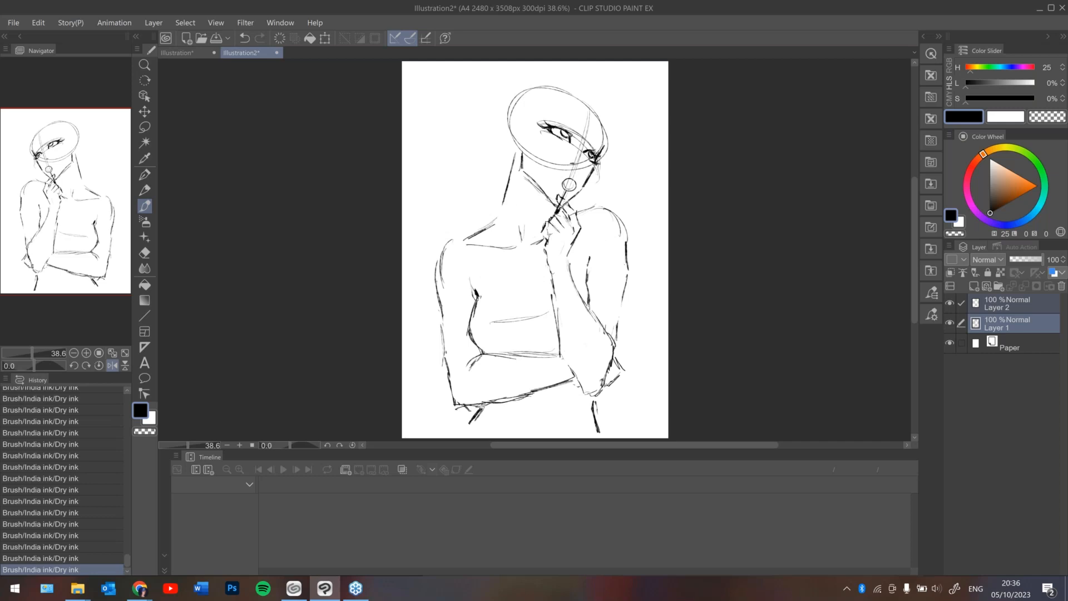
key("ctrl+z")
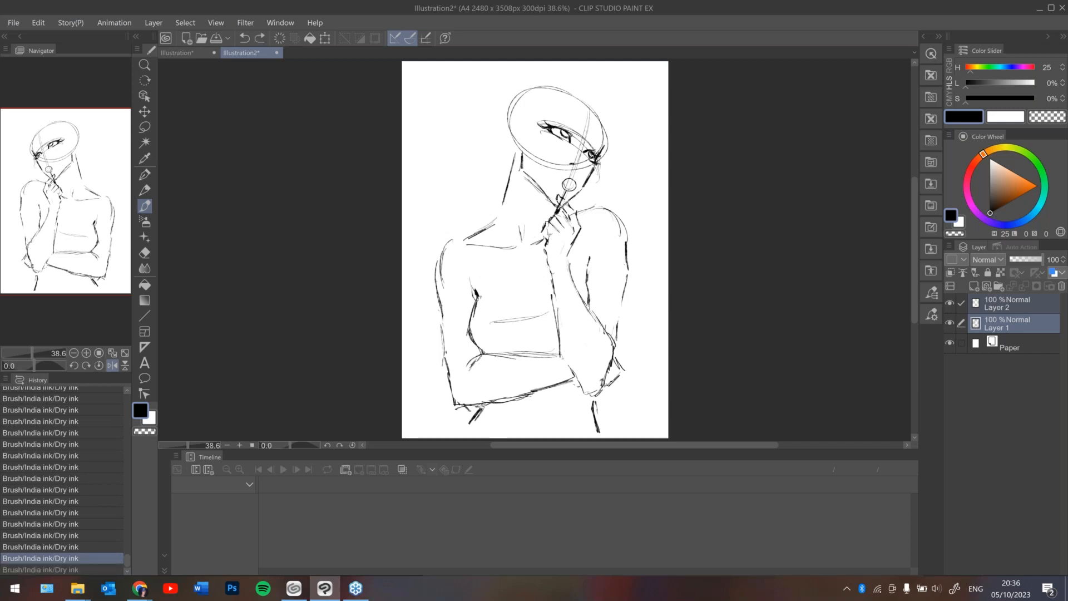
key("ctrl+y")
key("ctrl+h")
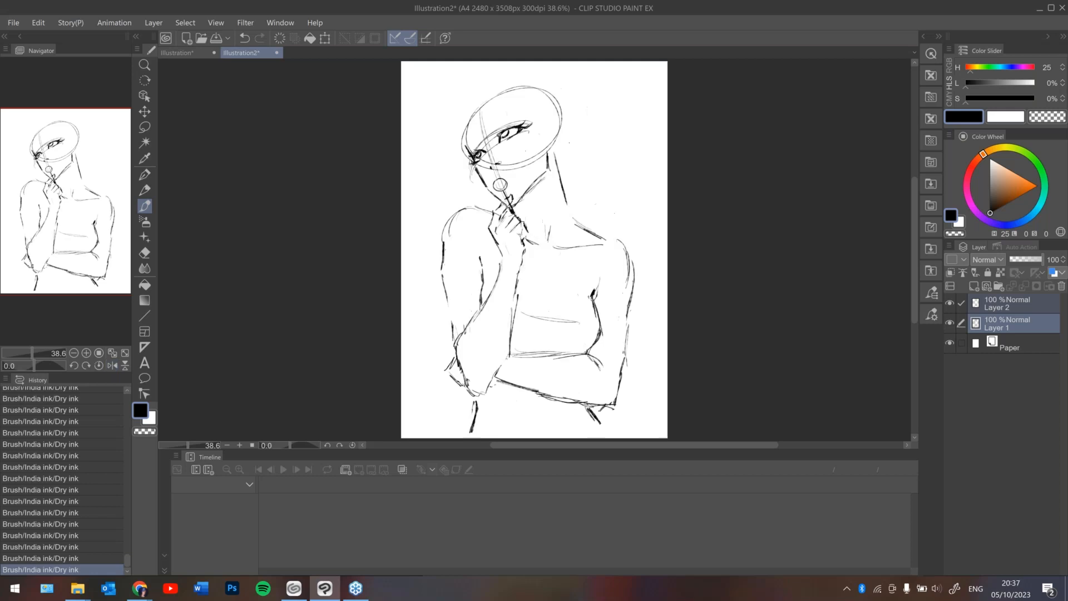
Sketch the nose with small strokes beneath and between the eyes.
key("ctrl+z")
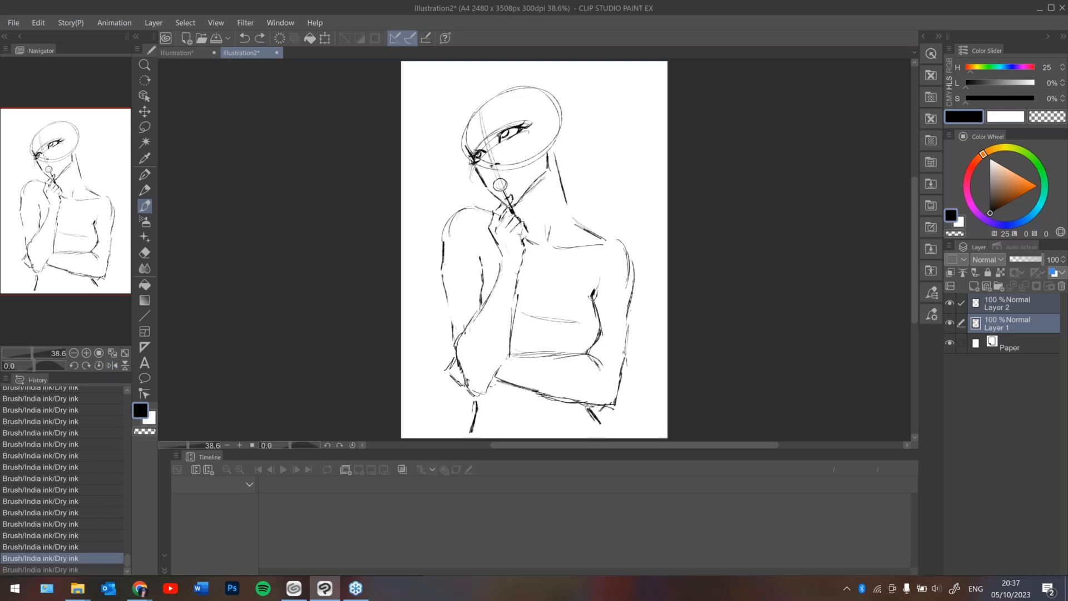
key("ctrl+y")
key("ctrl+z")
key("ctrl+y")
left_click_drag(485, 154, 492, 163)
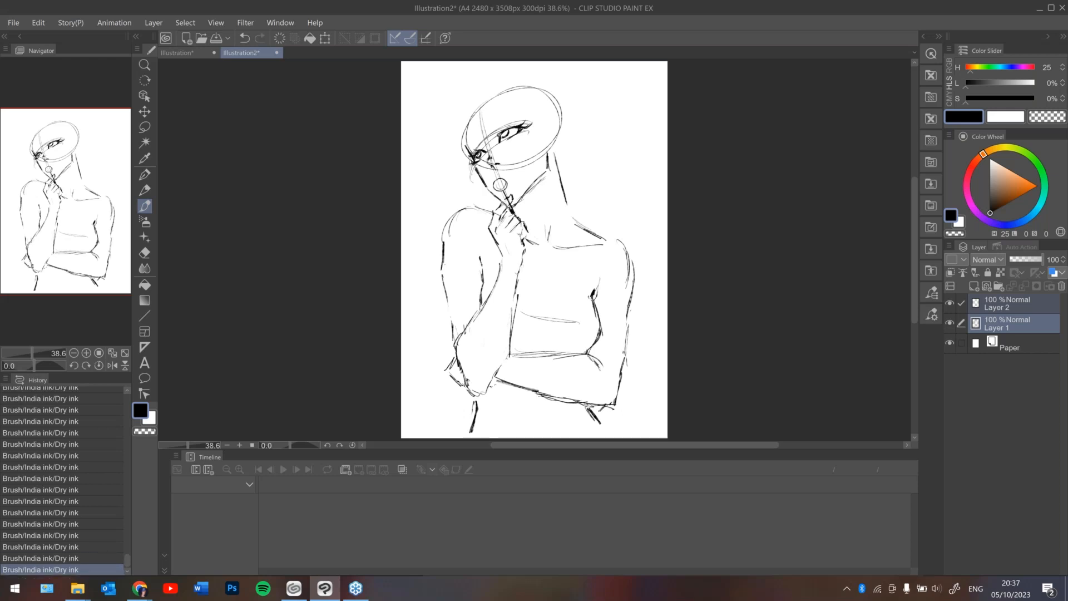
Sketch the eyebrows above both eyes, undoing and restoring recent strokes to compare the face.
mouse_move(477, 141)
left_mouse_down()
mouse_move(470, 149)
mouse_move(512, 120)
left_mouse_up()
key("ctrl+z")
key("ctrl+z")
key("ctrl+z")
key("ctrl+z")
key("ctrl+z")
key("ctrl+z")
key("ctrl+z")
key("ctrl+z")
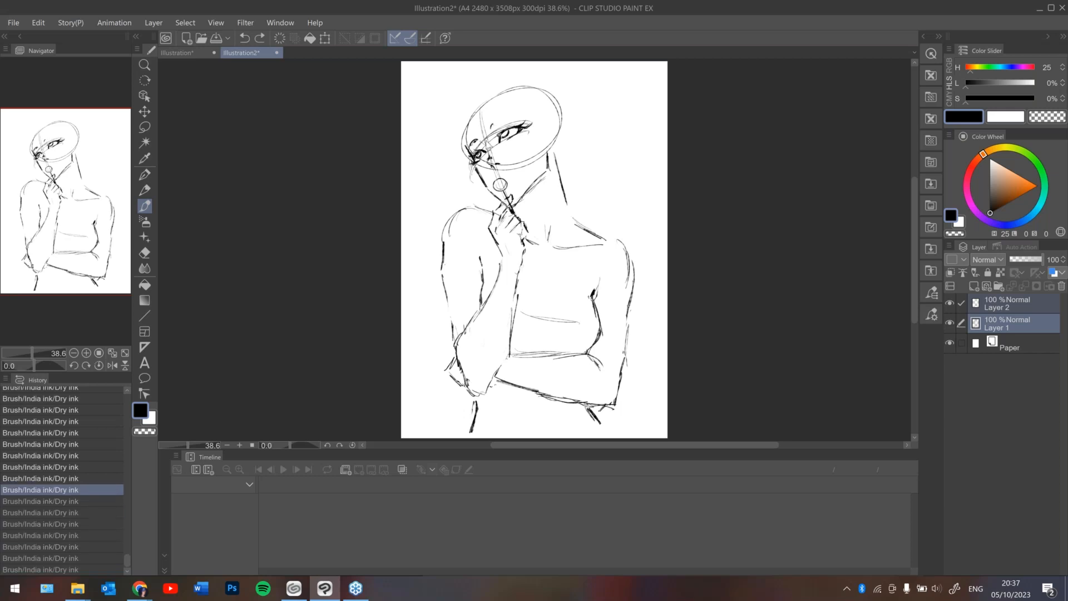
key("ctrl+y")
key("ctrl+y")
key("ctrl+y")
key("ctrl+y")
key("ctrl+y")
key("ctrl+y")
key("ctrl+y")
key("ctrl+y")
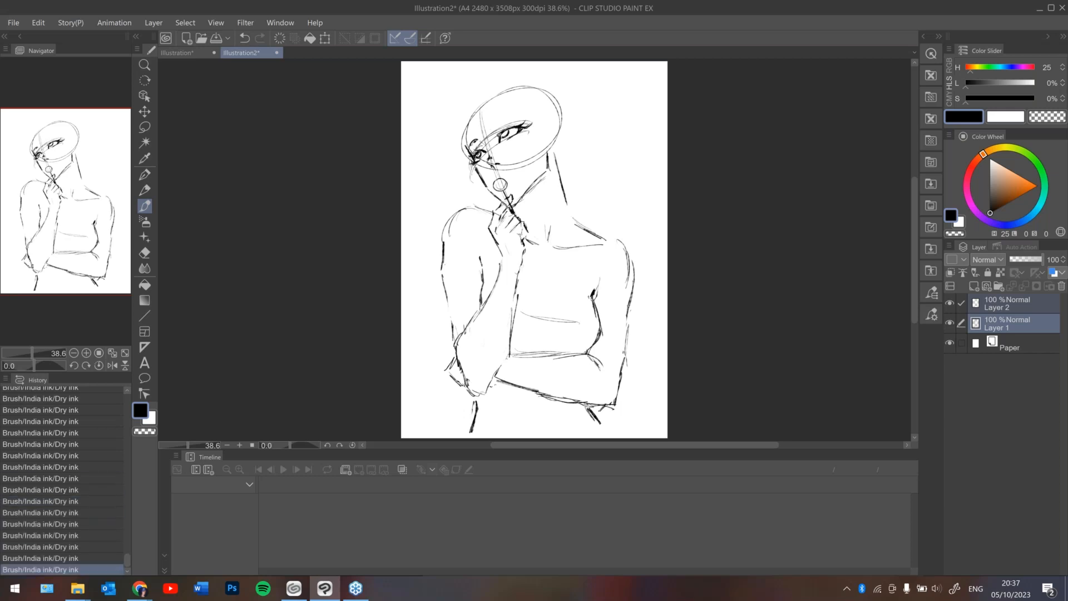
left_click_drag(496, 133, 514, 124)
left_click_drag(488, 131, 514, 114)
Sketch a small demonstration head with a tilted centre line and facial guidelines beside the figure, and erase it.
mouse_move(420, 118)
left_mouse_down()
mouse_move(445, 107)
mouse_move(430, 135)
mouse_move(437, 149)
mouse_move(435, 108)
left_mouse_up()
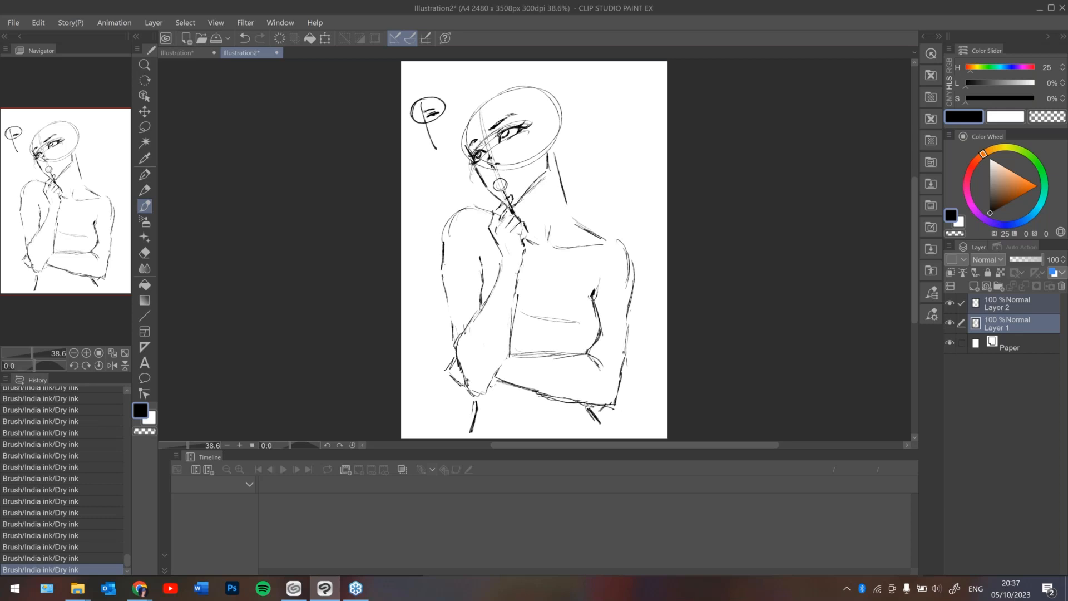
key("ctrl+z")
left_click_drag(413, 115, 422, 118)
left_click_drag(423, 129, 439, 128)
key("ctrl+z")
key("ctrl+y")
key("ctrl+z")
key("ctrl+y")
key("ctrl+z")
key("e")
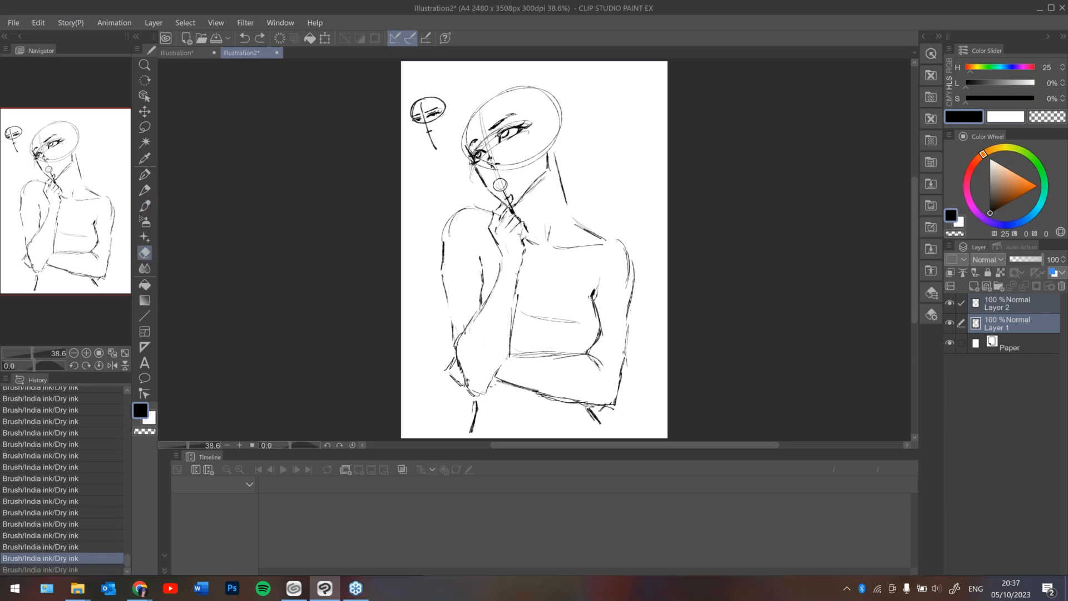
mouse_move(441, 106)
left_mouse_down()
mouse_move(443, 121)
mouse_move(420, 117)
left_mouse_up()
left_click(146, 205)
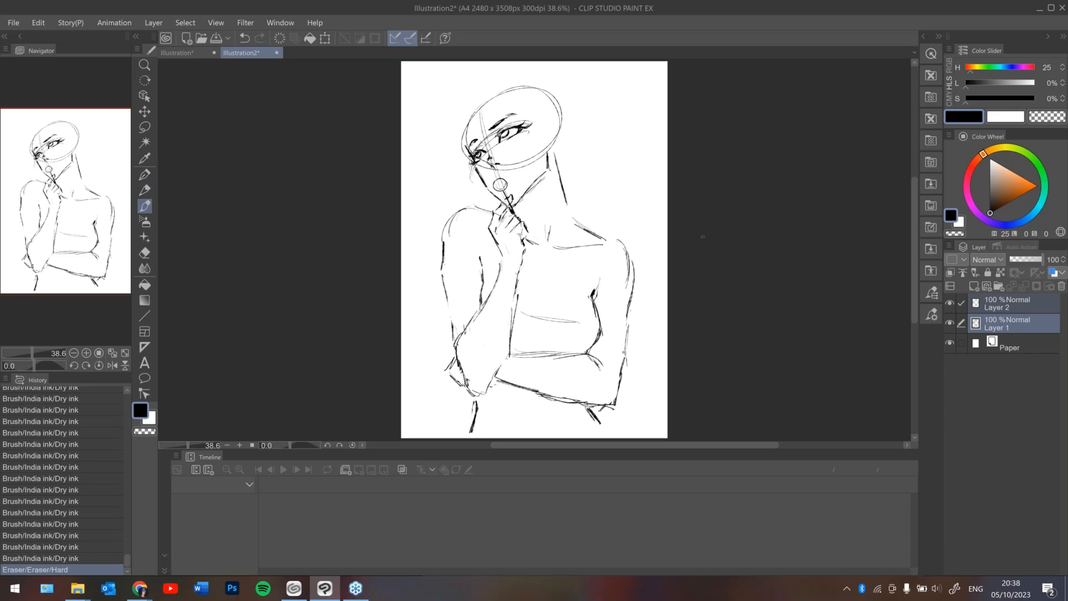
Select only Layer 1 and sketch the mouth with short strokes beneath the nose.
left_click(1013, 322)
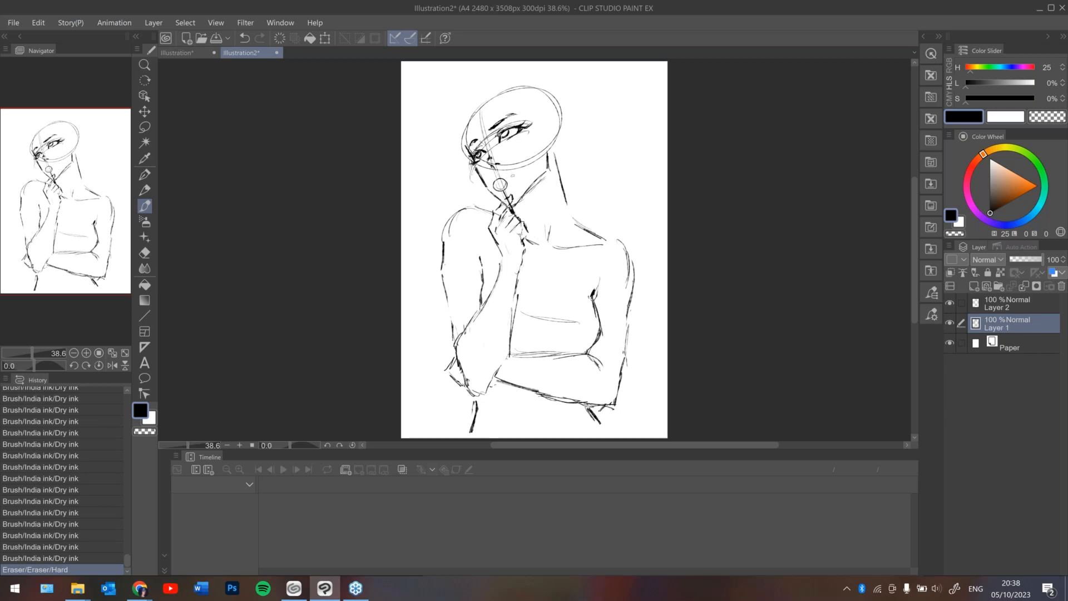
left_click(515, 174)
key("ctrl+z")
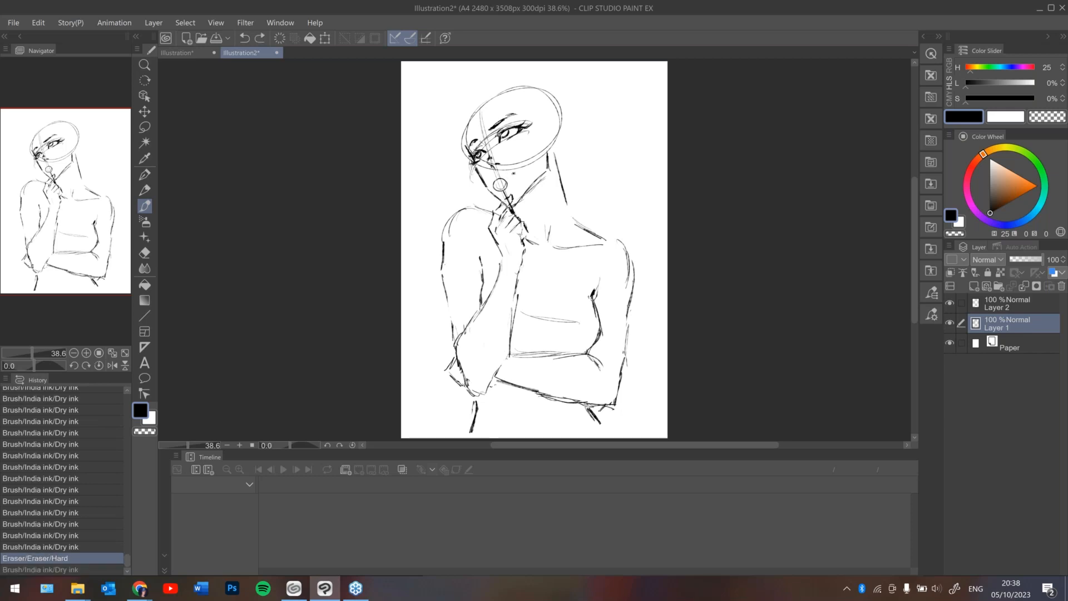
left_click(512, 173)
mouse_move(509, 173)
left_mouse_down()
mouse_move(498, 175)
mouse_move(507, 175)
left_mouse_up()
left_click_drag(501, 173, 504, 173)
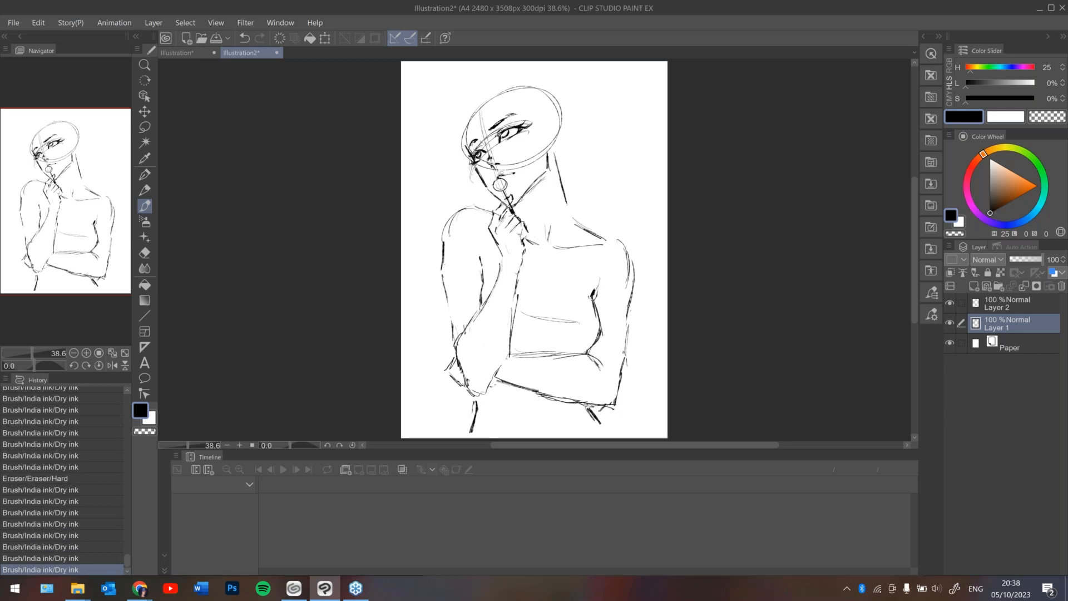
key("ctrl+z")
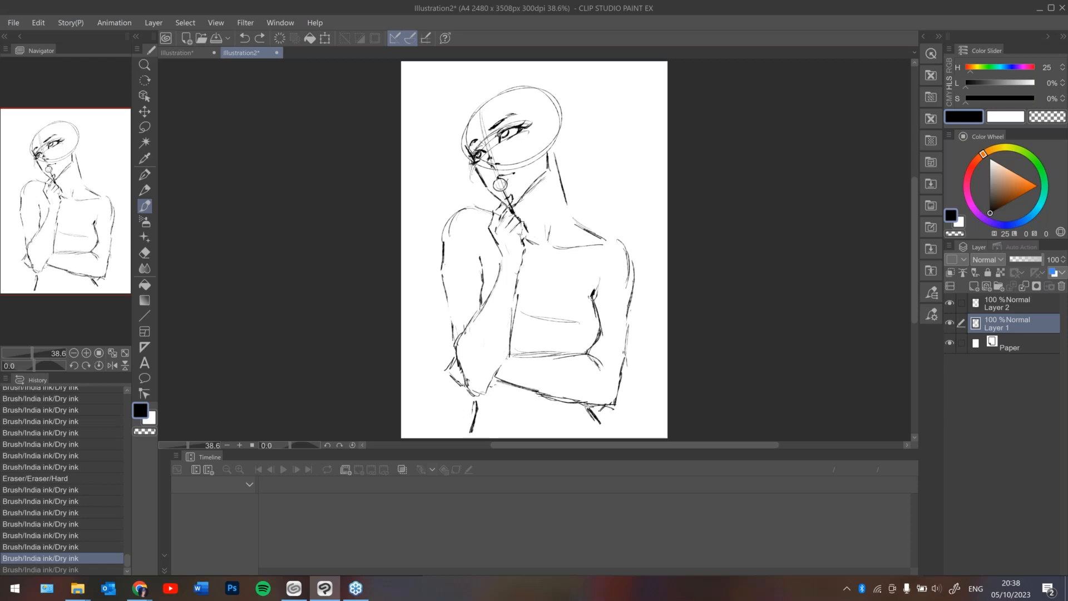
left_click_drag(507, 178, 511, 177)
left_click_drag(506, 178, 510, 177)
left_click_drag(508, 178, 514, 173)
Shade the lips with the angular soft brush.
left_click(930, 295)
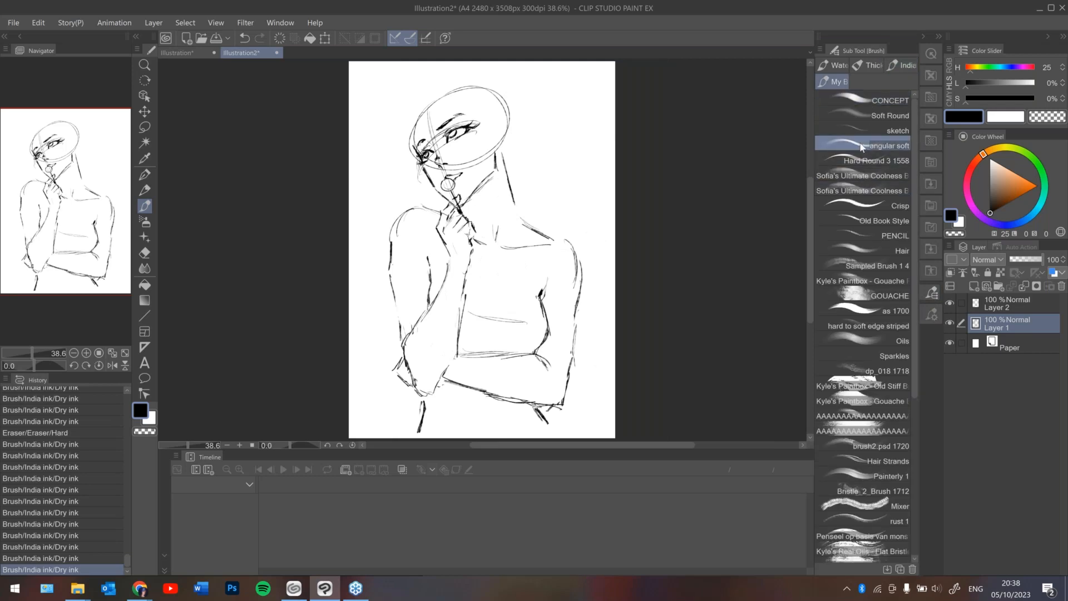
left_click(932, 36)
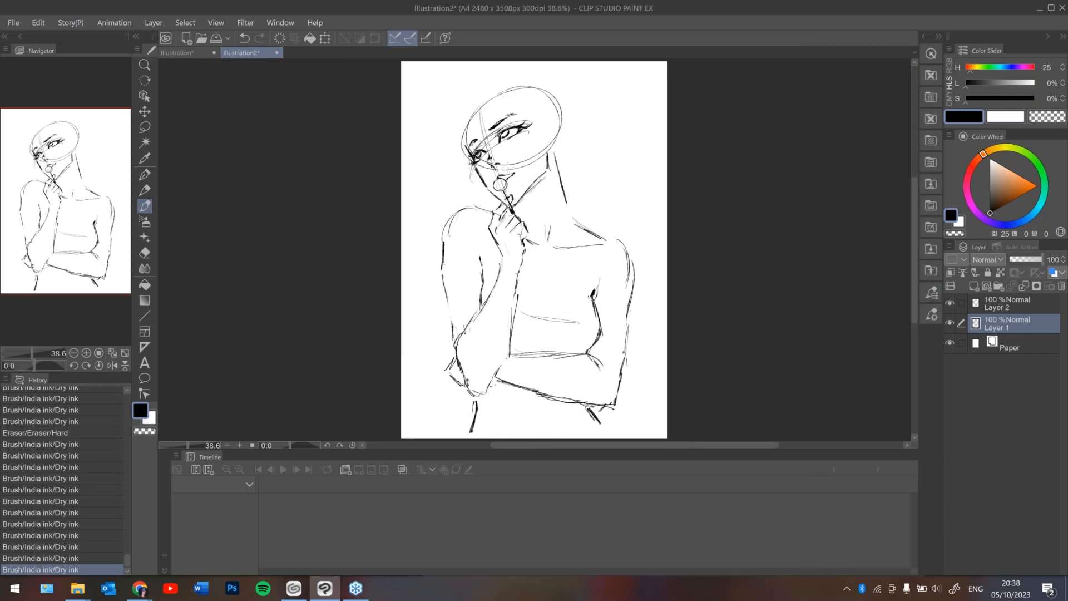
left_click_drag(492, 176, 498, 181)
key("ctrl+z")
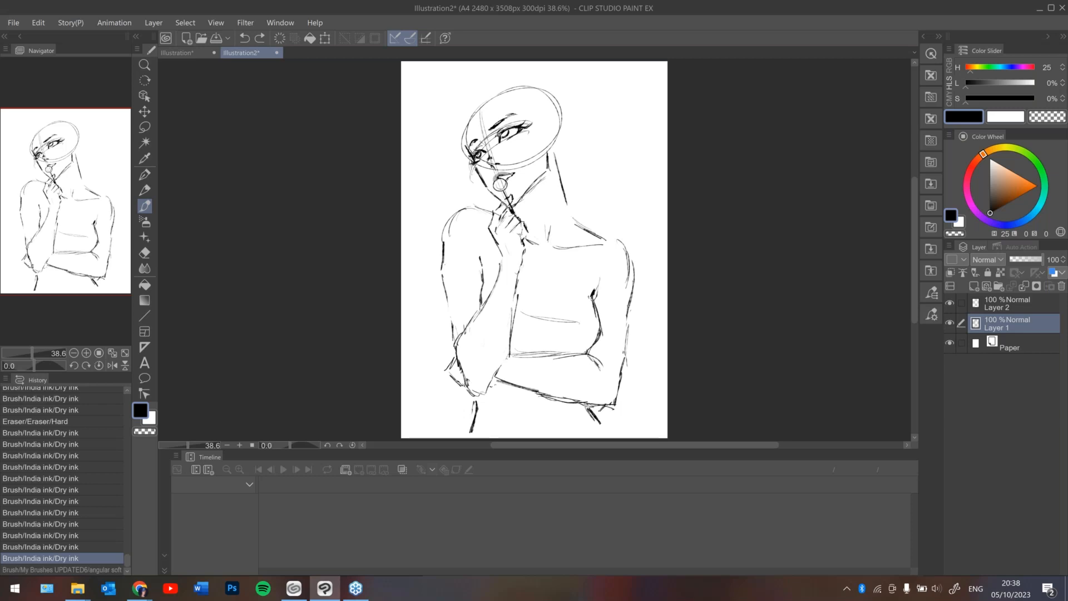
left_click_drag(495, 178, 512, 175)
key("ctrl+z")
left_click_drag(499, 174, 510, 172)
key("ctrl+y")
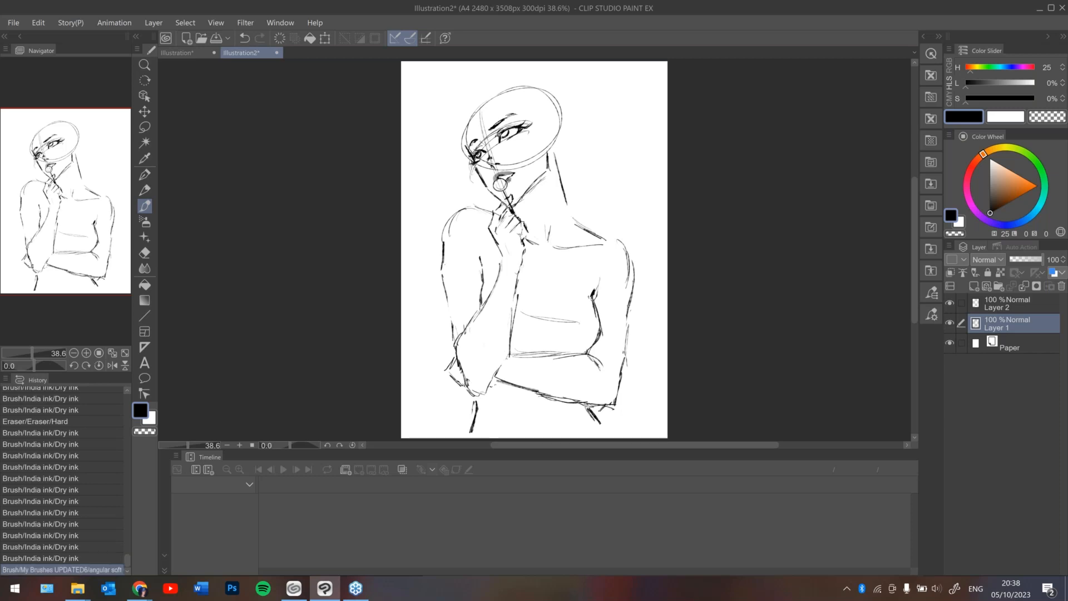
left_click_drag(496, 177, 511, 175)
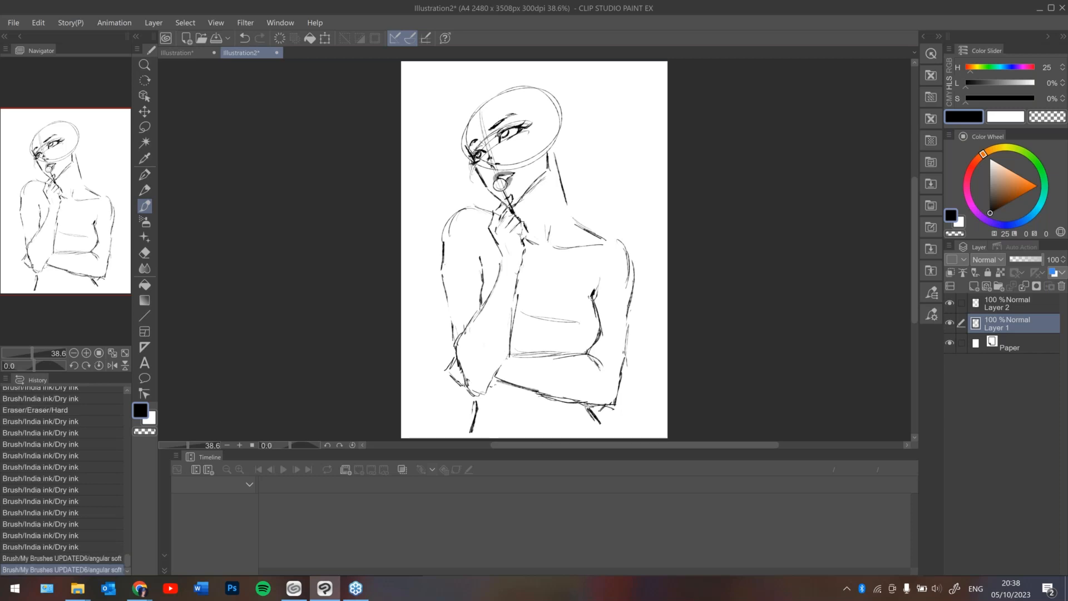
Switch back to the India ink Dry ink brush to darken the lips and add a stroke to the far jawline.
left_click(930, 289)
left_click(893, 65)
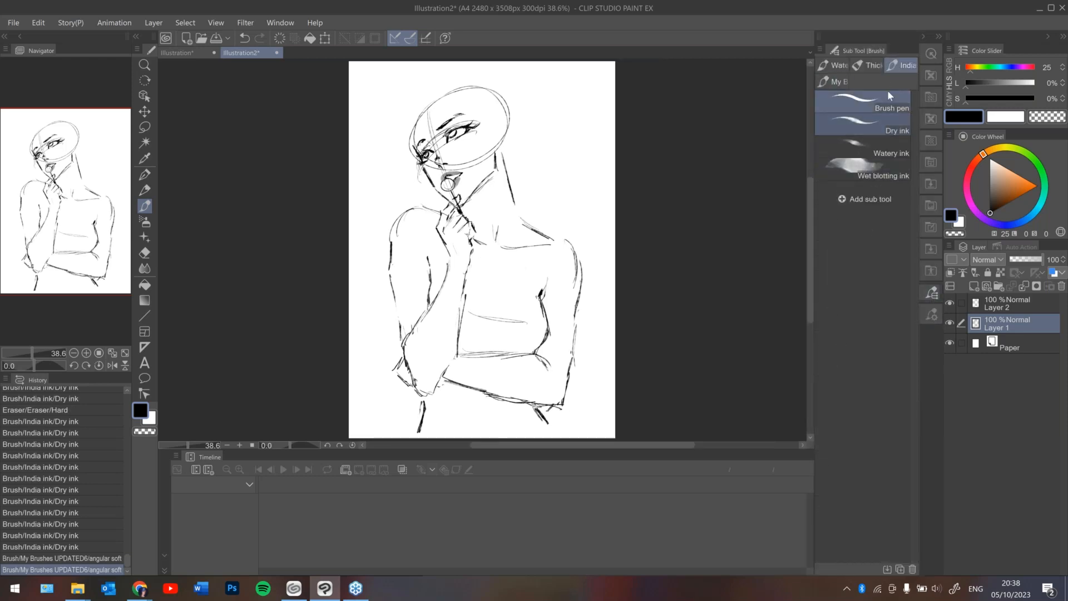
left_click(883, 32)
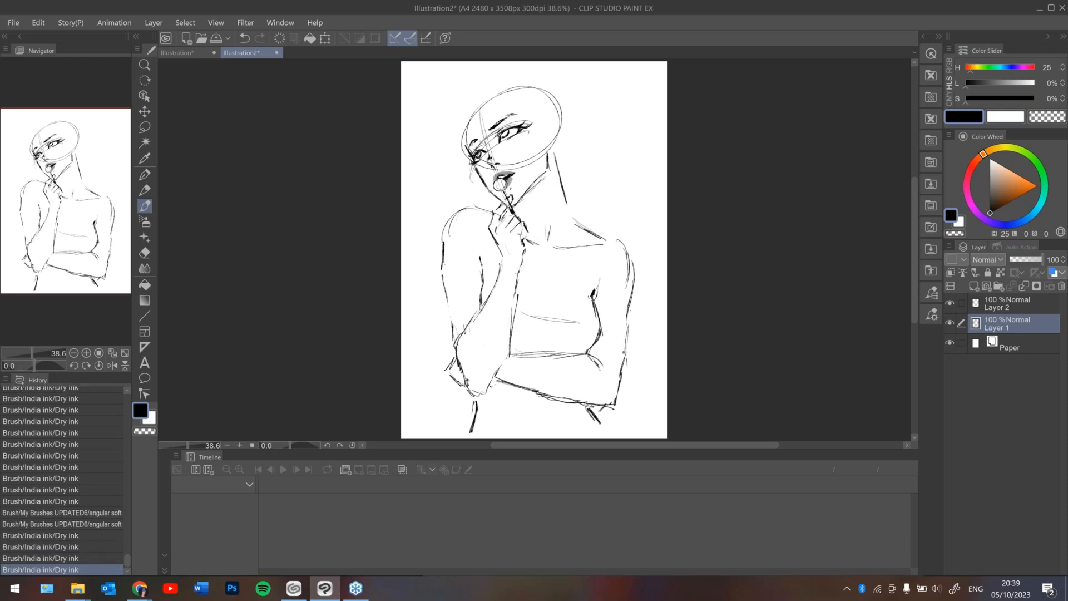
left_click_drag(488, 188, 495, 194)
Erase and redraw the far cheek and jaw contour in a mirrored view.
key("h")
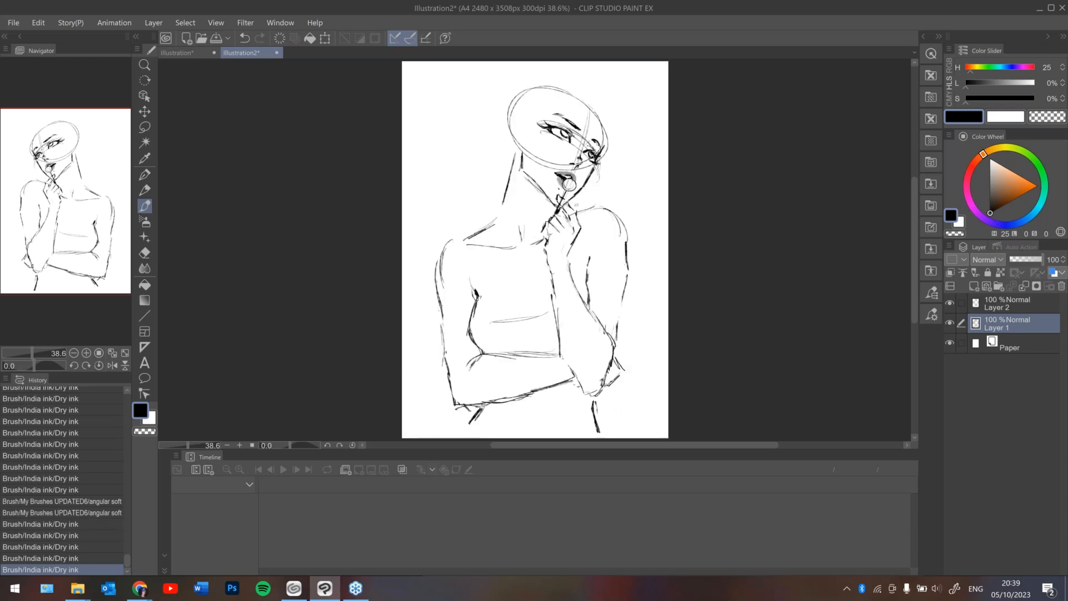
key("e")
mouse_move(586, 196)
left_mouse_down()
mouse_move(593, 171)
mouse_move(575, 197)
mouse_move(570, 184)
mouse_move(563, 193)
mouse_move(592, 173)
left_mouse_up()
key("ctrl+z")
key("p")
left_click_drag(583, 185, 593, 169)
left_click_drag(586, 181, 594, 168)
left_click_drag(598, 180, 600, 168)
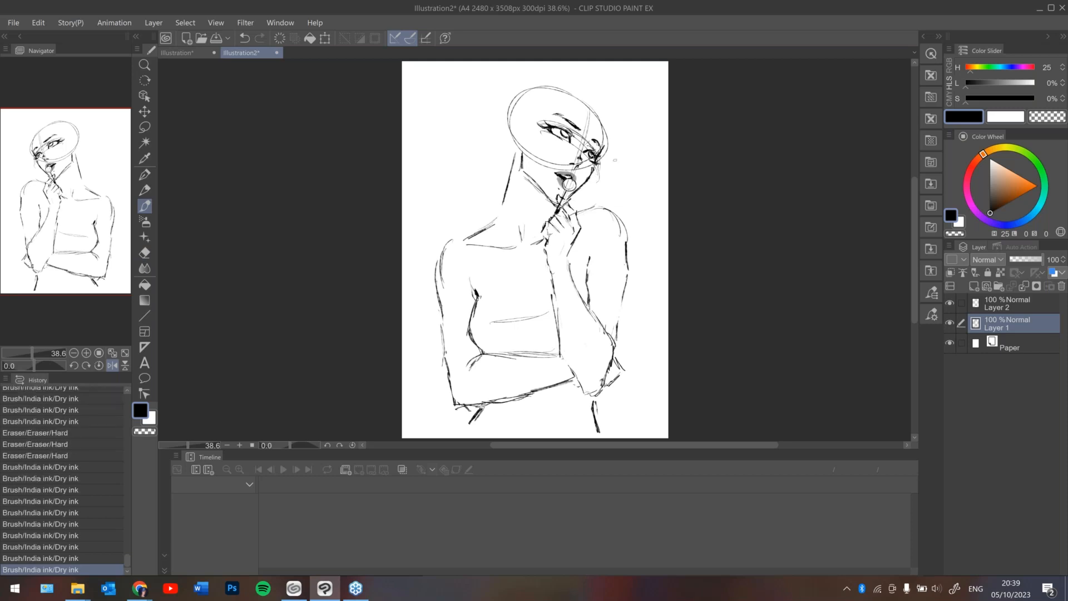
Clean up stray lines around the far cheek and jaw with the Hard eraser in the unmirrored view.
key("h")
key("e")
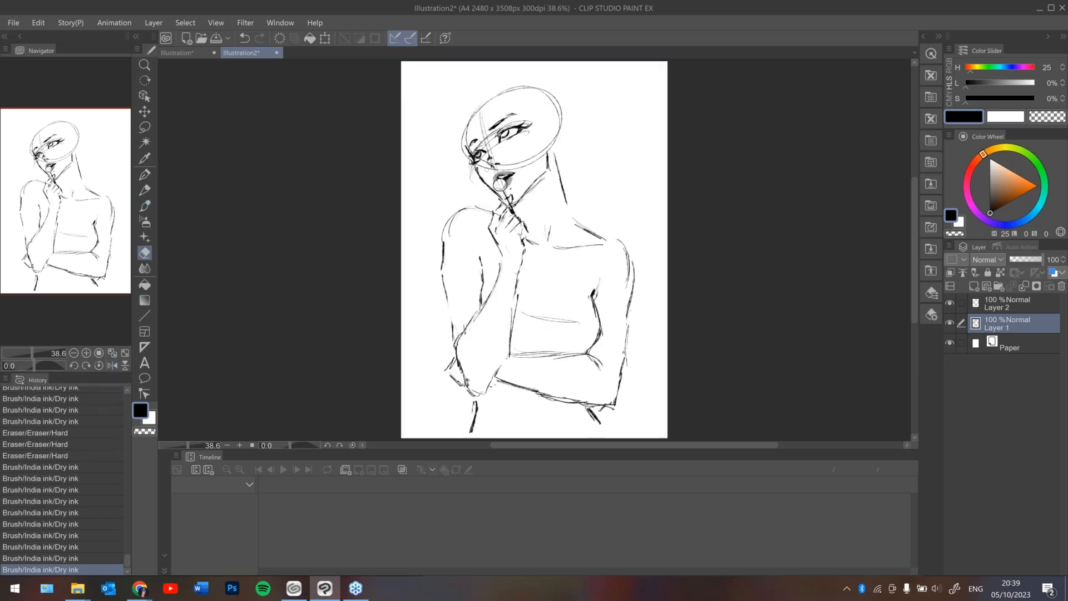
key("ctrl+z")
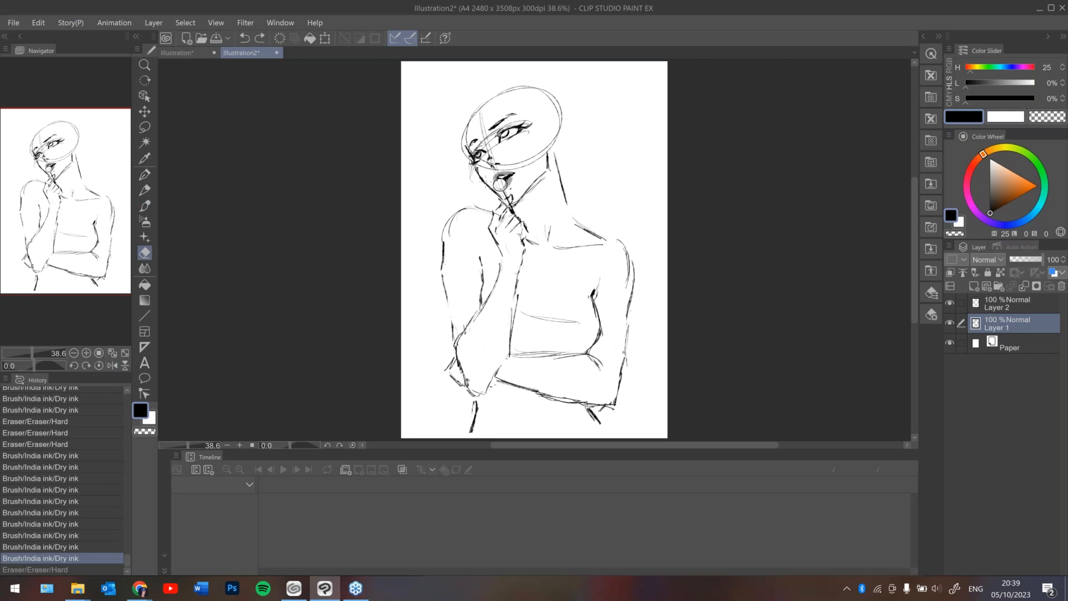
key("ctrl+y")
key("ctrl+y")
key("ctrl+y")
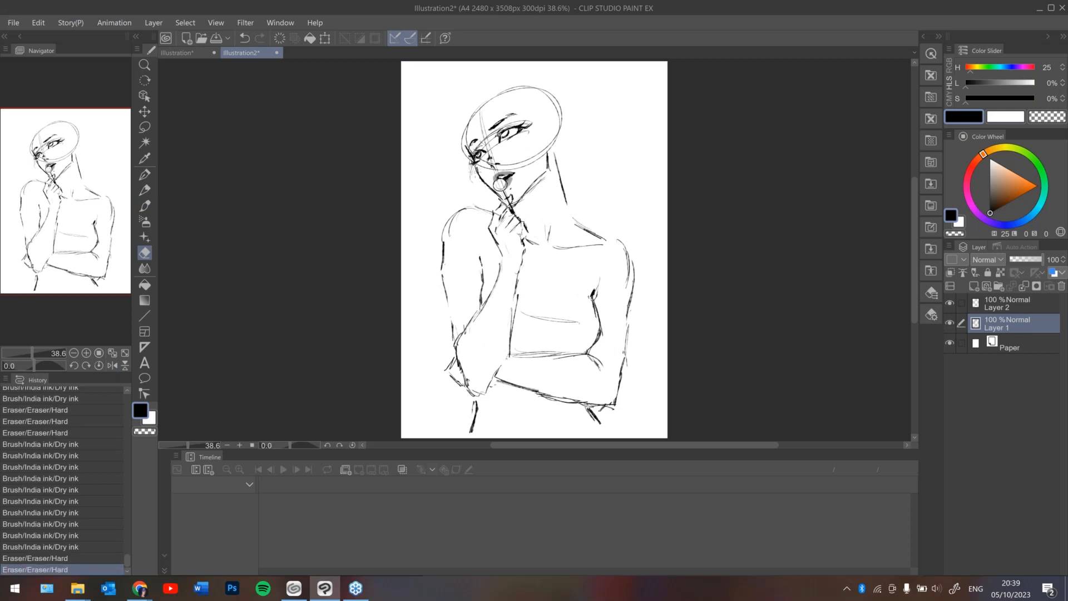
key("p")
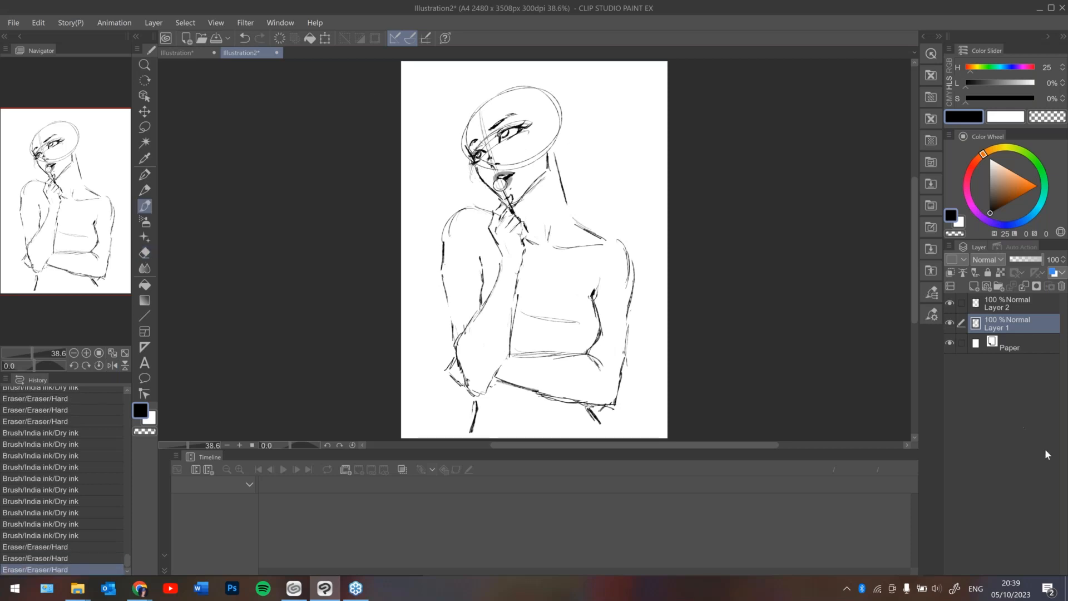
Add a new raster layer above Layer 1, and sketch the near ear on Layer 1 with short ink strokes.
left_click(974, 286)
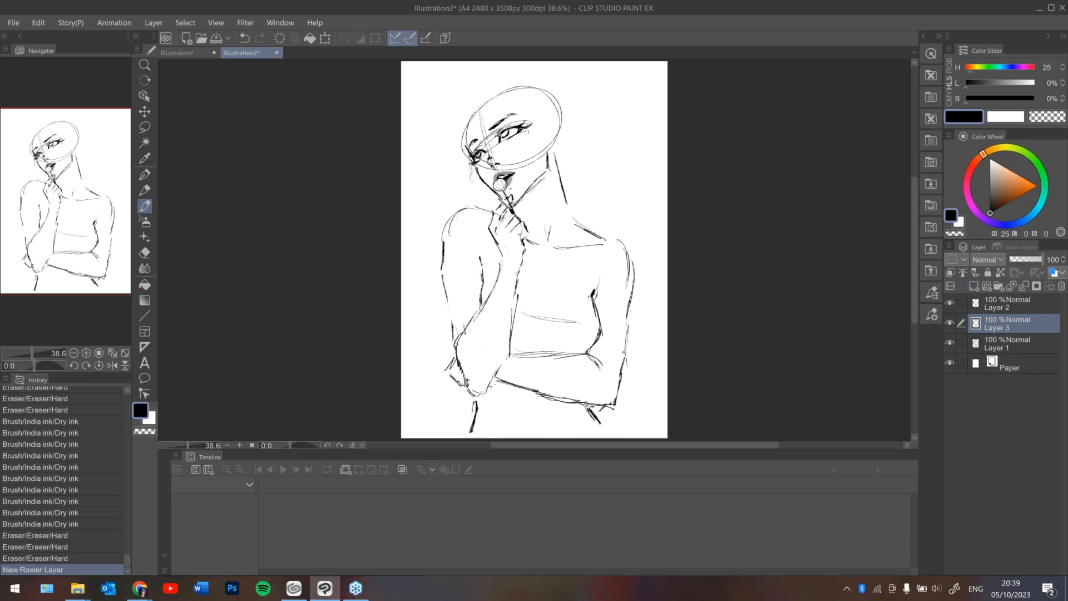
key("alt+bracketleft")
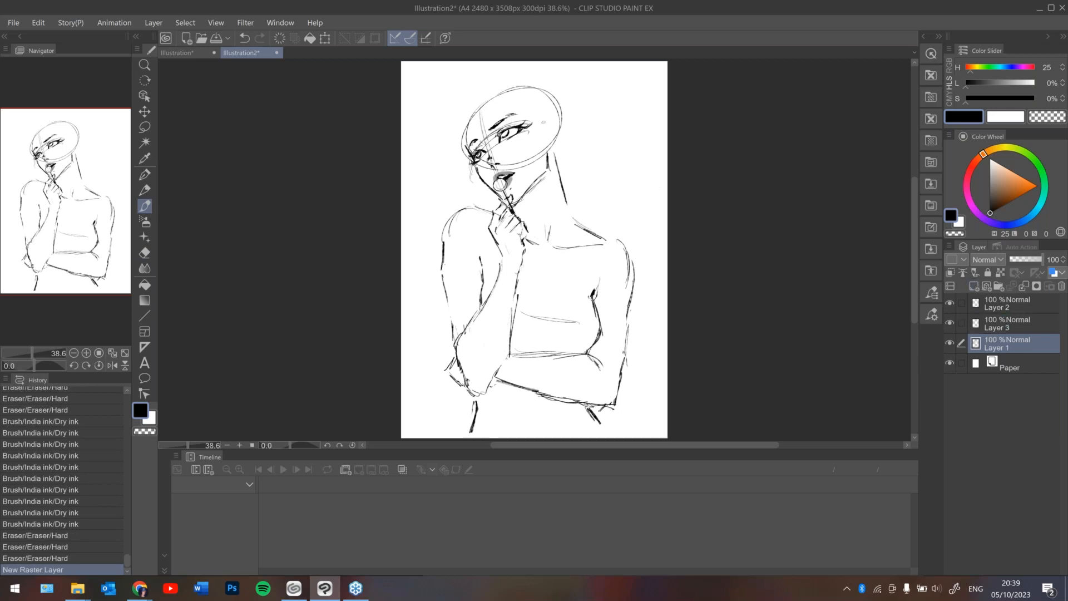
left_click_drag(545, 124, 549, 155)
left_click_drag(556, 149, 556, 123)
key("ctrl+z")
left_click_drag(550, 119, 551, 140)
left_click_drag(555, 132, 558, 144)
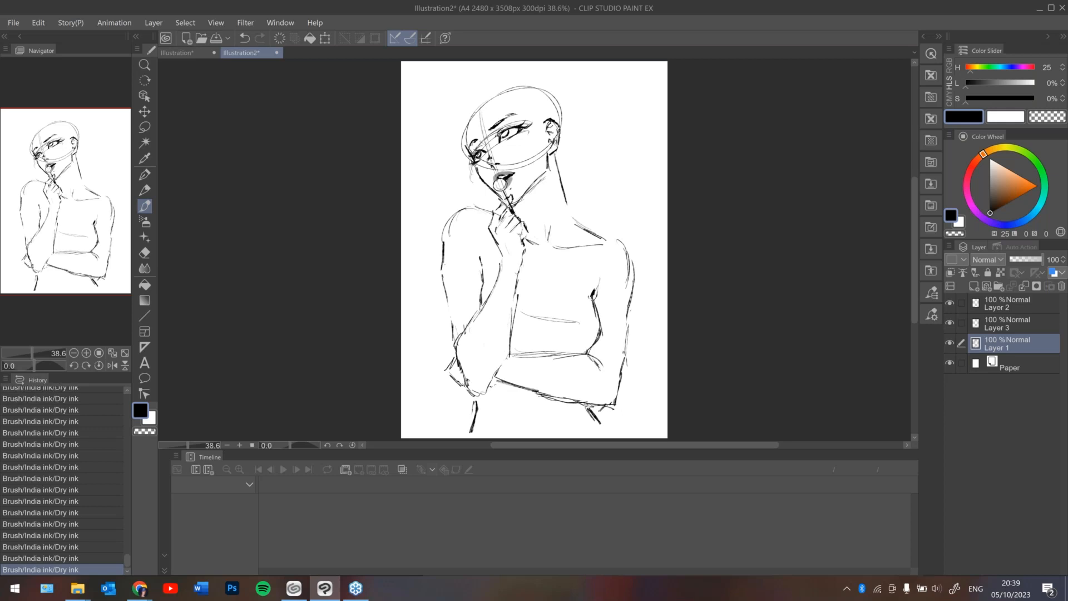
left_click(1006, 326)
key("h")
key("h")
key("h")
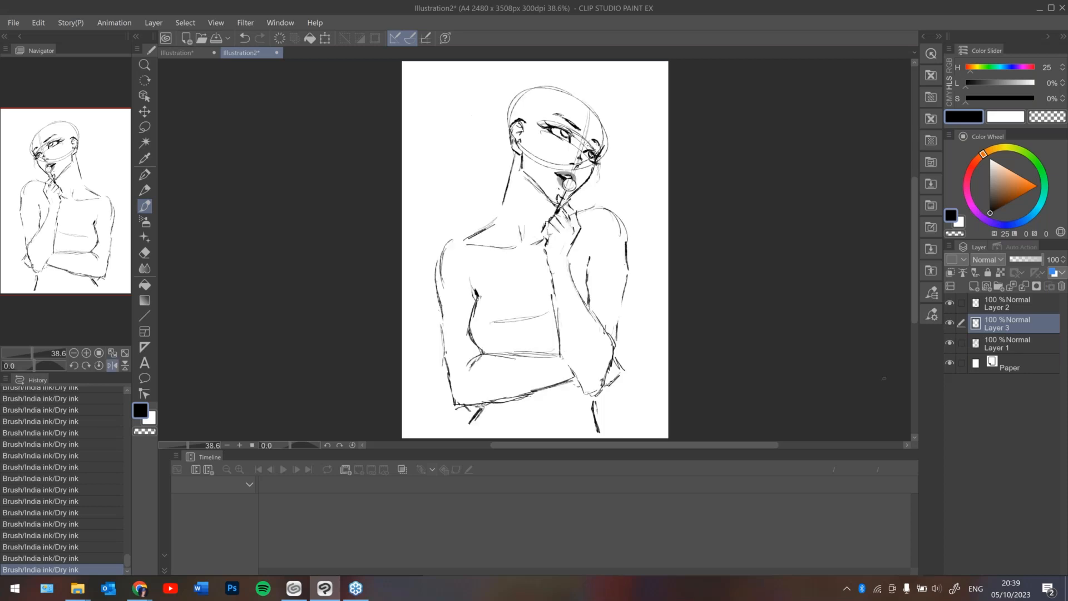
left_click(1005, 346)
key("h")
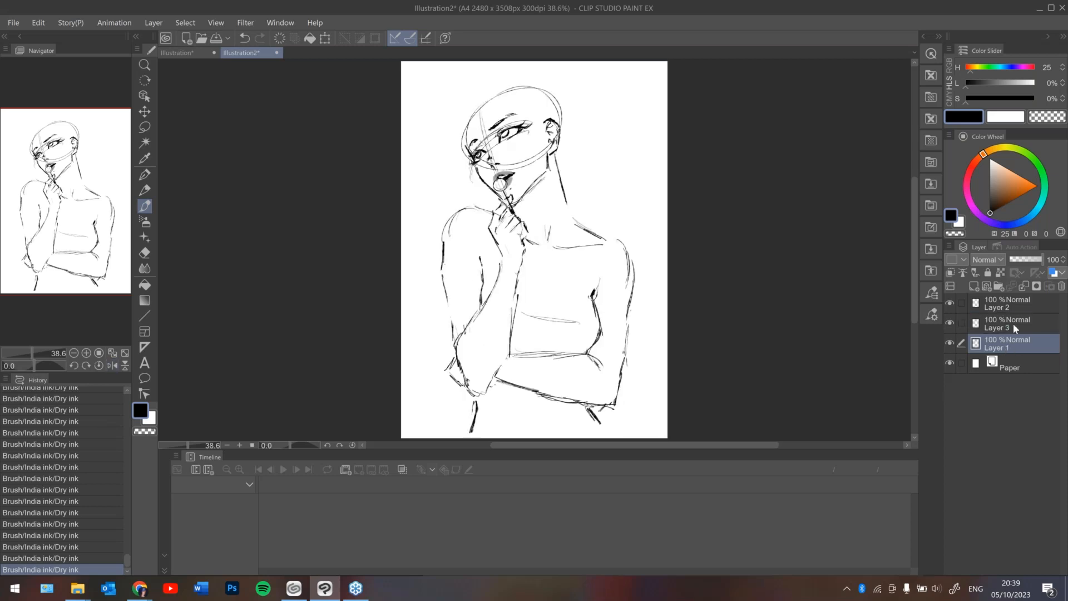
On Layer 3, sketch loose hair strands framing the face and falling past the neck onto the chest.
left_click(1013, 328)
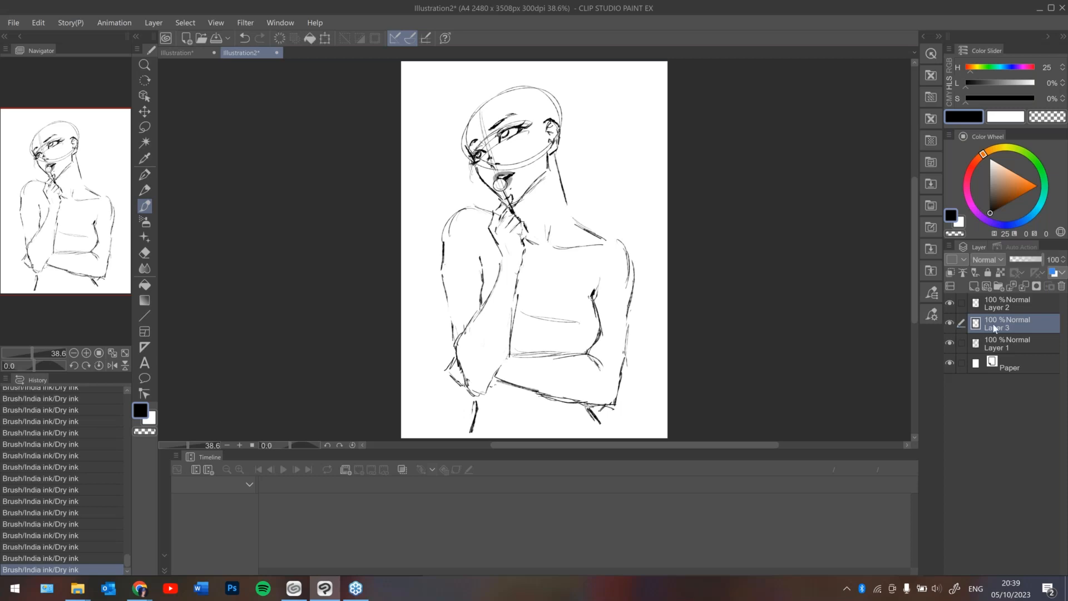
mouse_move(487, 104)
left_mouse_down()
mouse_move(505, 96)
mouse_move(530, 135)
mouse_move(536, 198)
left_mouse_up()
mouse_move(531, 148)
left_mouse_down()
mouse_move(538, 223)
mouse_move(539, 195)
left_mouse_up()
left_click_drag(477, 178, 470, 208)
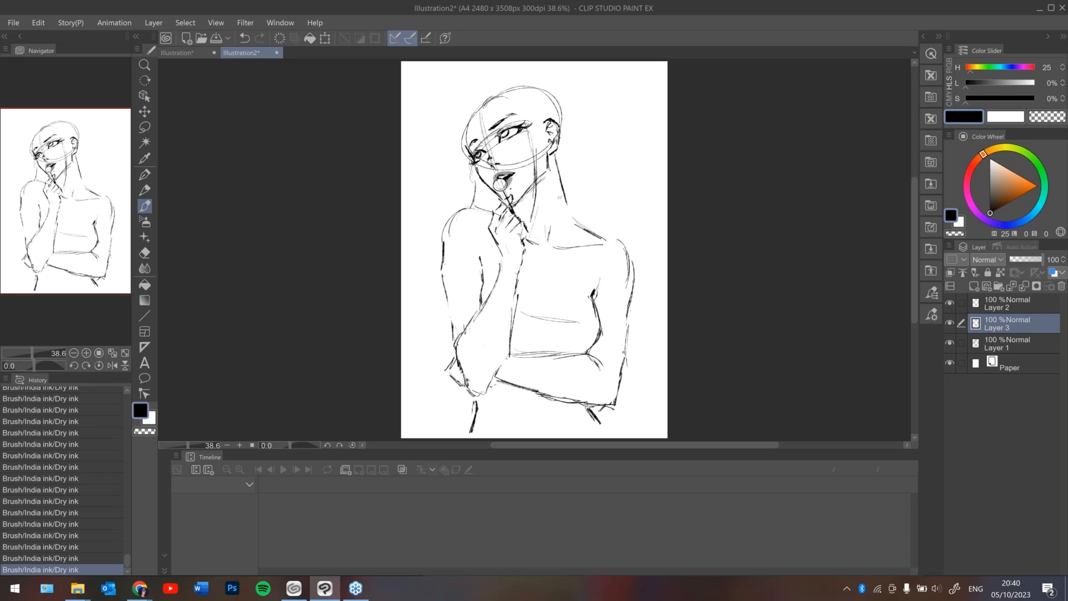
mouse_move(540, 161)
left_mouse_down()
mouse_move(535, 202)
mouse_move(591, 225)
left_mouse_up()
left_click_drag(558, 182, 548, 289)
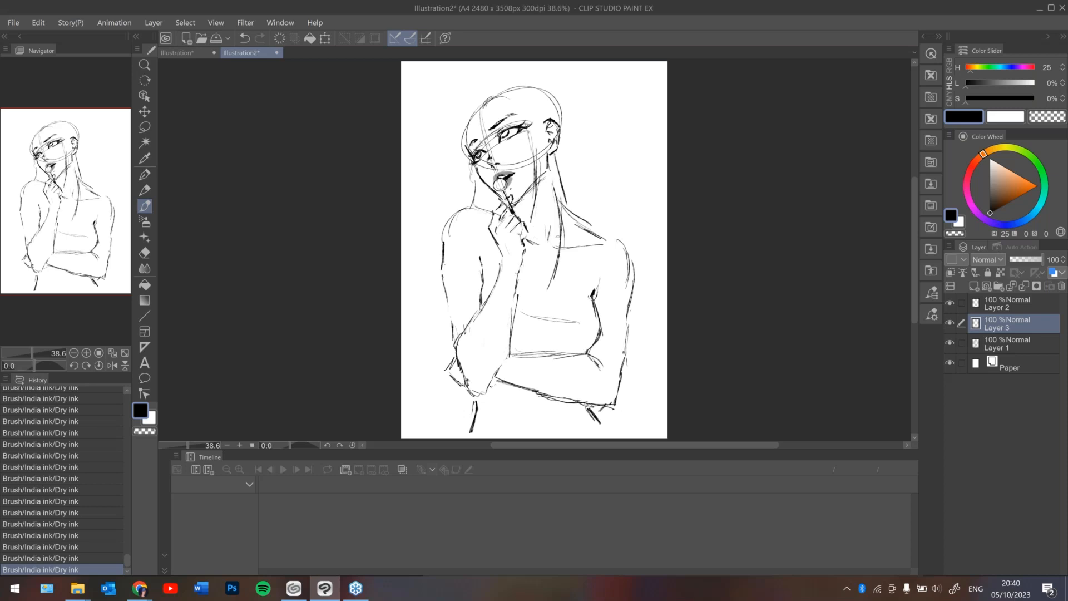
key("ctrl+z")
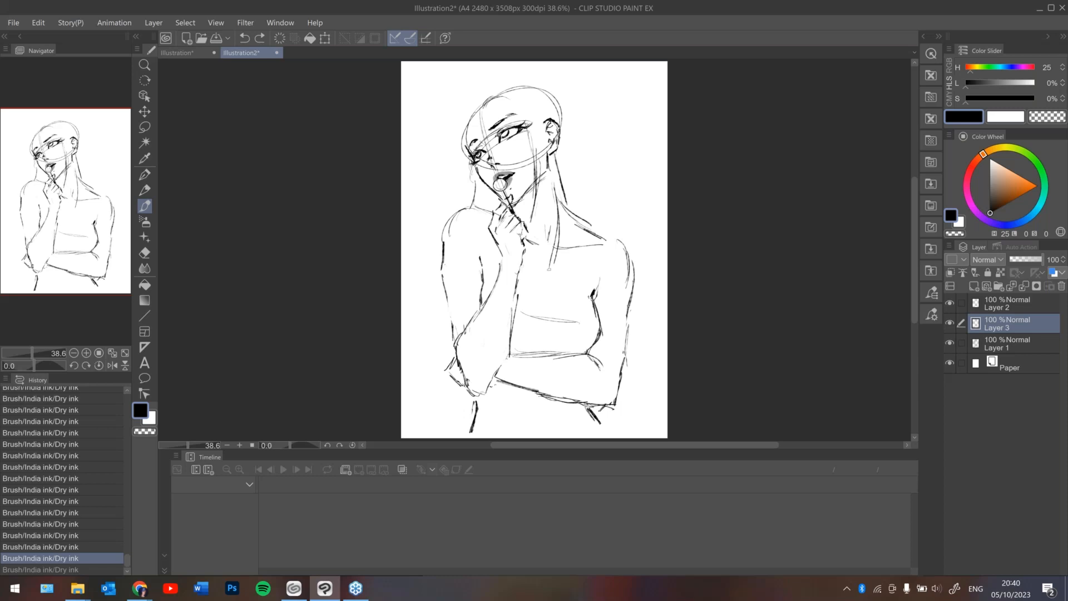
left_click_drag(559, 222, 550, 325)
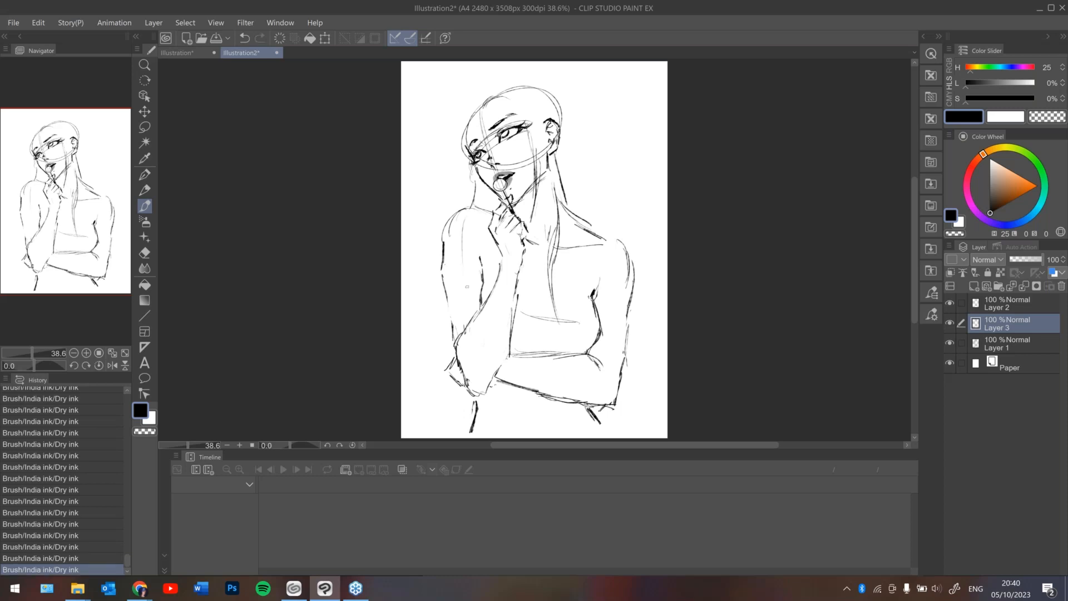
Sketch the long hair on the far side, flowing from the temple over the shoulder and down past the raised arm's elbow.
left_click_drag(470, 217, 459, 310)
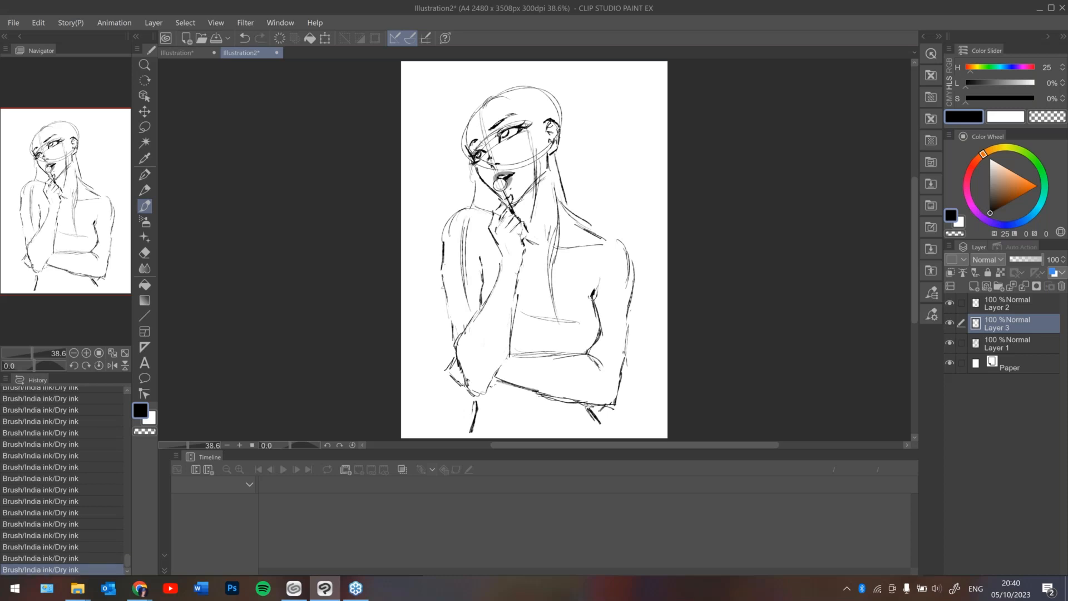
left_click_drag(450, 205, 440, 330)
left_click_drag(463, 195, 444, 241)
left_click_drag(470, 156, 447, 228)
key("h")
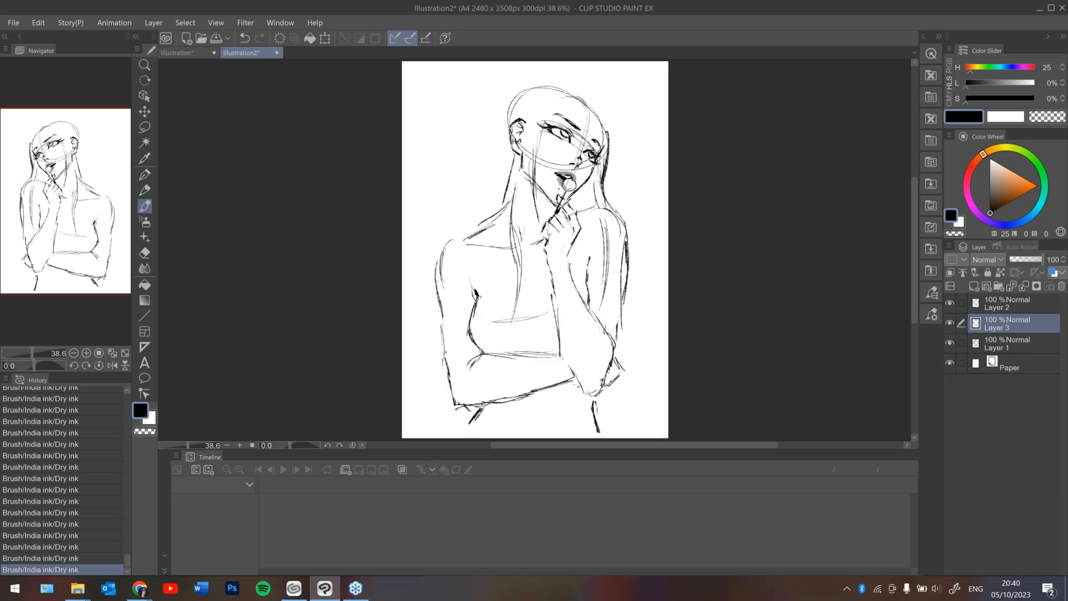
mouse_move(625, 262)
left_mouse_down()
mouse_move(640, 327)
mouse_move(636, 427)
mouse_move(645, 336)
left_mouse_up()
left_click_drag(627, 300, 629, 421)
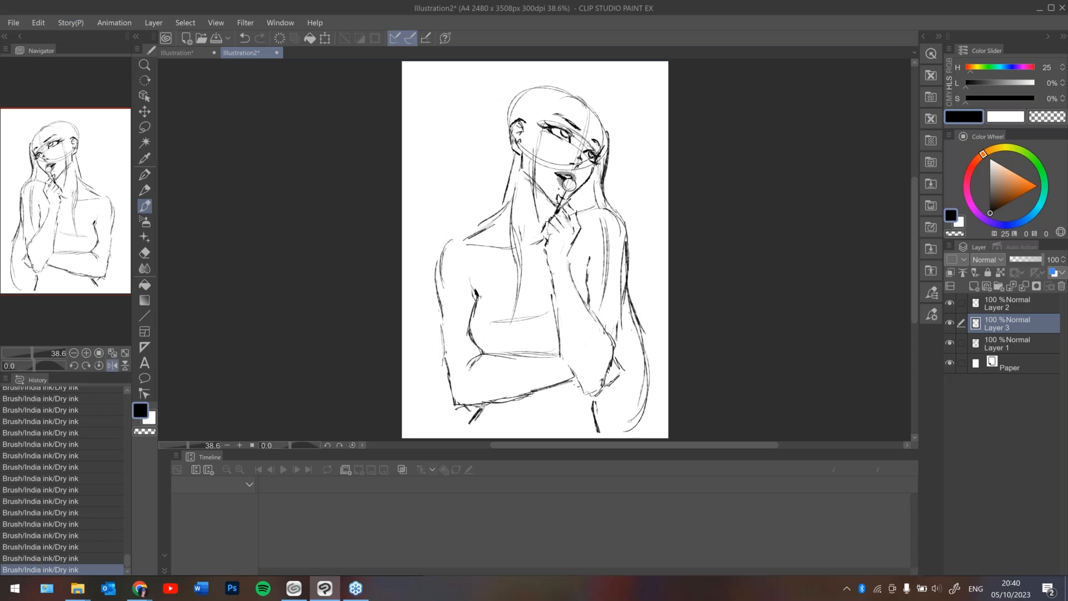
key("h")
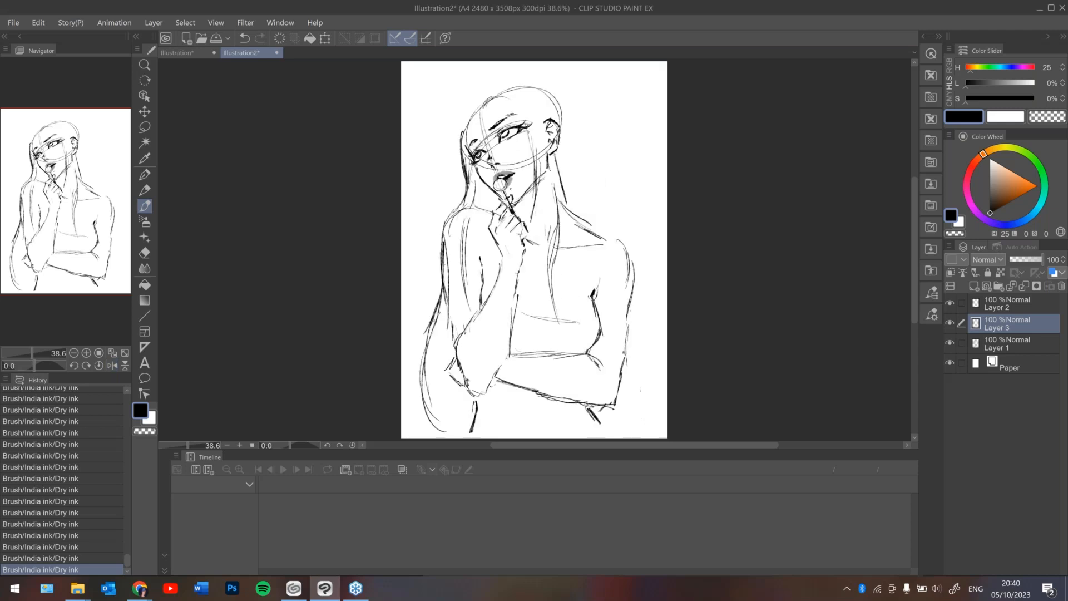
left_click_drag(432, 334, 423, 364)
Outline the hair from the far temple over the crown and down behind the near ear.
left_click_drag(475, 111, 460, 145)
left_click_drag(485, 96, 469, 117)
left_click_drag(496, 91, 457, 129)
mouse_move(518, 82)
left_mouse_down()
mouse_move(478, 104)
mouse_move(553, 95)
mouse_move(573, 202)
left_mouse_up()
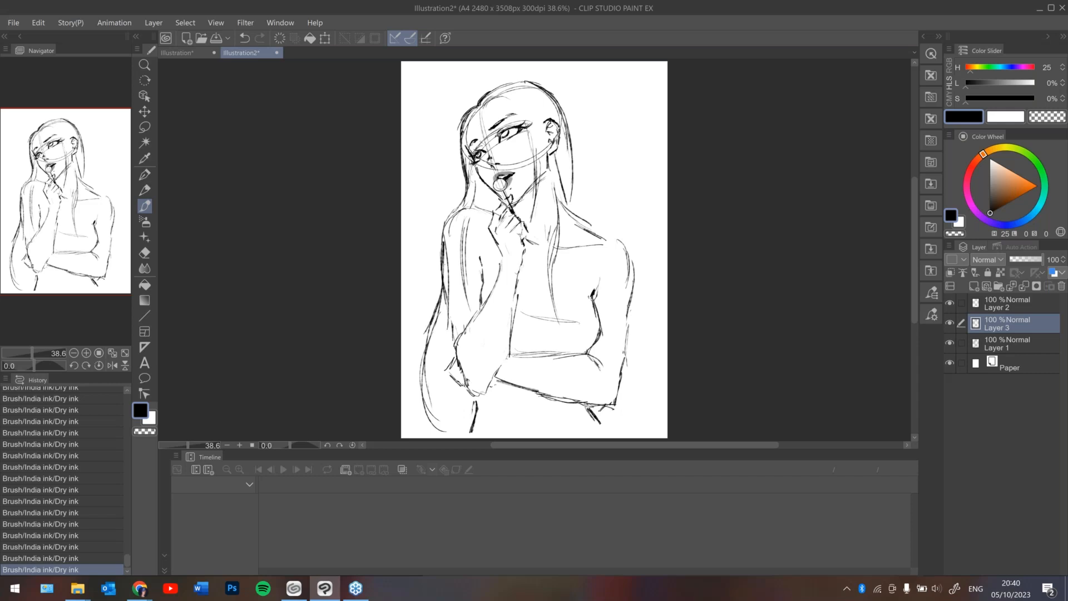
Erase part of the crown outline and redraw the top of the head and the hair behind the near ear.
key("ctrl+z")
key("e")
mouse_move(491, 103)
left_mouse_down()
mouse_move(507, 86)
mouse_move(495, 91)
left_mouse_up()
left_click_drag(495, 91, 487, 95)
mouse_move(486, 95)
left_mouse_down()
mouse_move(466, 110)
mouse_move(504, 84)
left_mouse_up()
key("b")
left_click_drag(497, 86, 527, 82)
mouse_move(525, 82)
left_mouse_down()
mouse_move(554, 94)
mouse_move(578, 209)
left_mouse_up()
left_click_drag(573, 150, 576, 213)
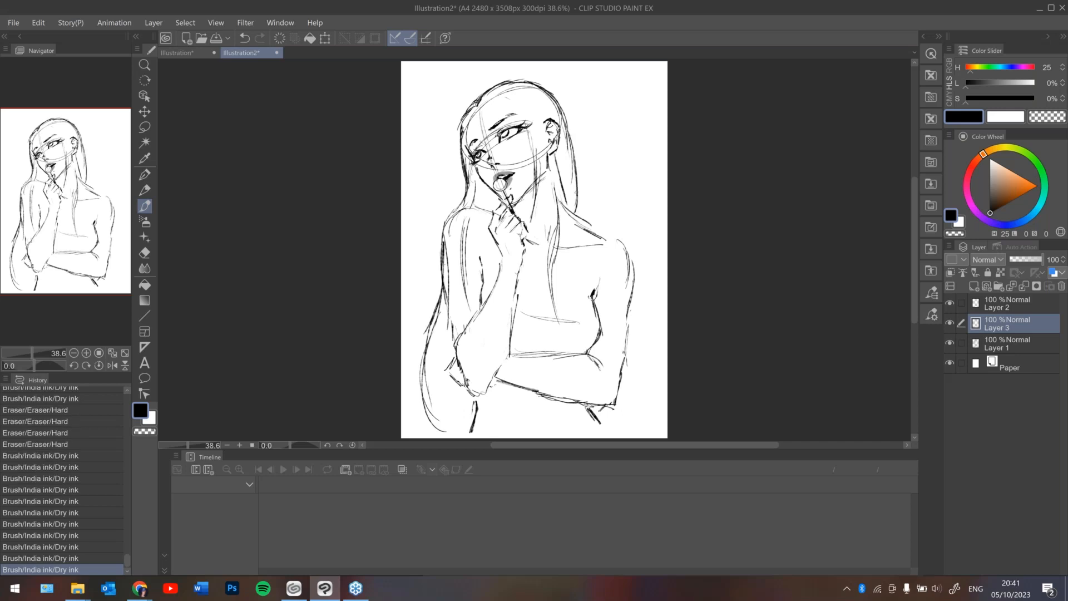
Extend the near-side hair over the shoulder and down the outside of the folded arm to below its elbow.
key("h")
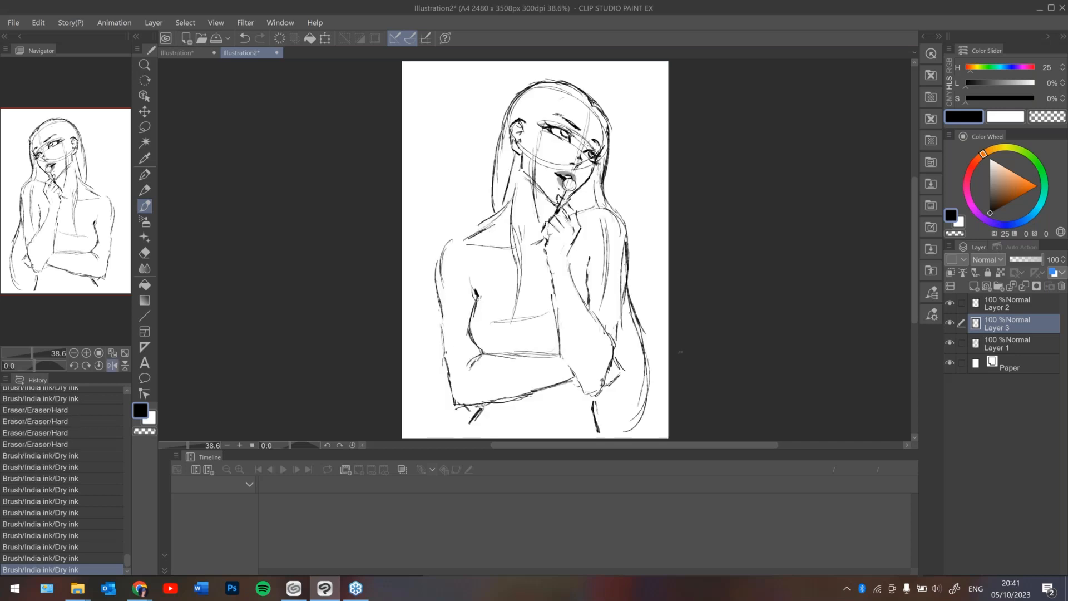
left_click_drag(497, 189, 443, 316)
left_click(479, 125)
mouse_move(443, 282)
left_mouse_down()
mouse_move(444, 323)
mouse_move(460, 423)
left_mouse_up()
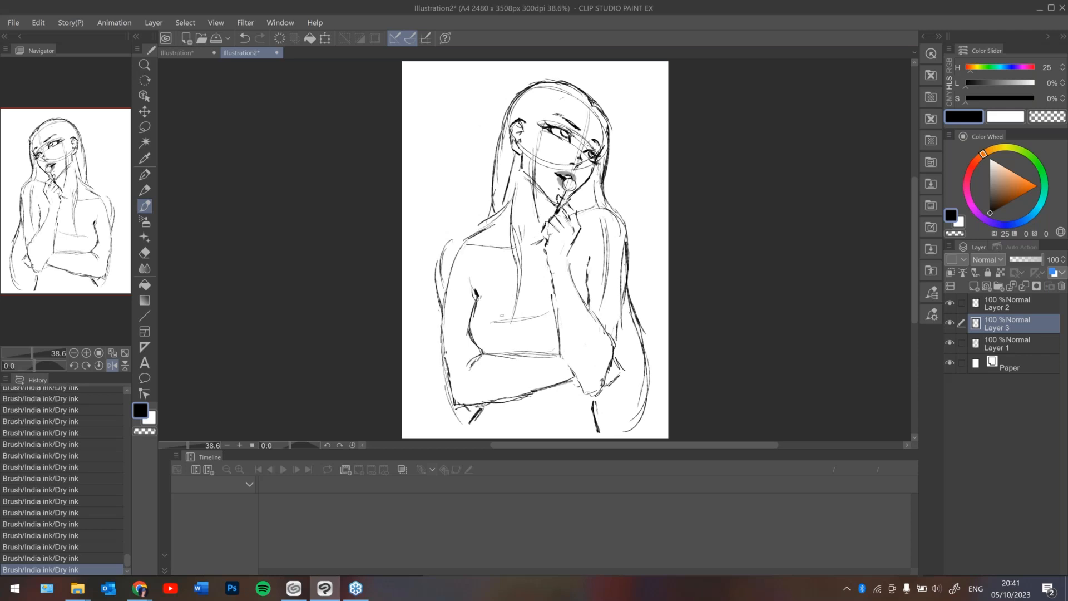
key("h")
mouse_move(617, 241)
left_mouse_down()
mouse_move(631, 320)
mouse_move(617, 432)
left_mouse_up()
mouse_move(626, 414)
left_mouse_down()
mouse_move(610, 426)
mouse_move(633, 337)
left_mouse_up()
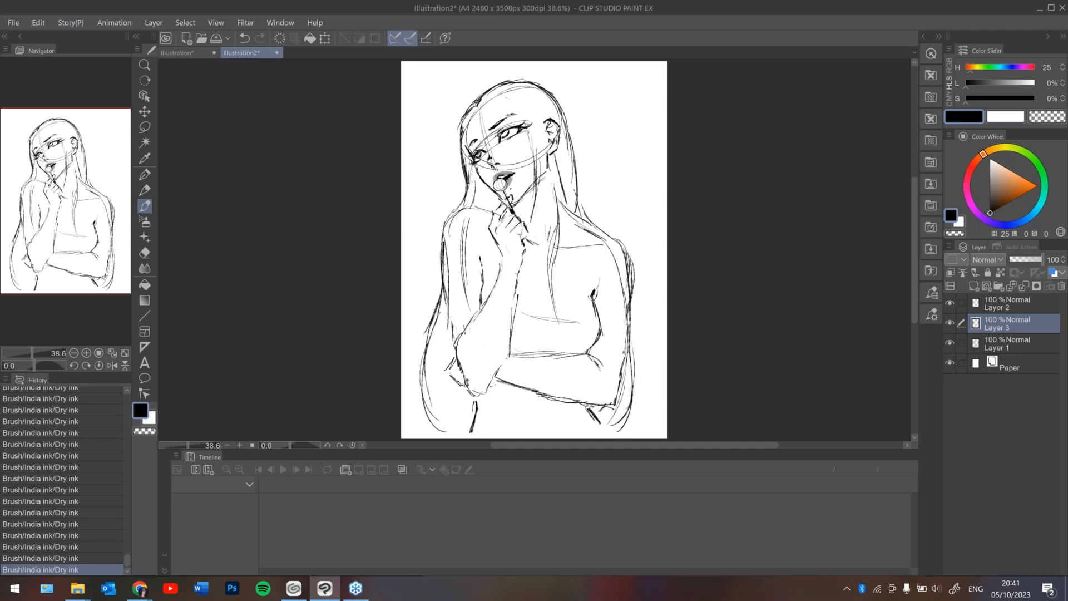
Reinforce the outer hair contours where they pass over both shoulders.
left_click_drag(631, 294, 616, 241)
key("ctrl+z")
key("ctrl+y")
left_click_drag(628, 269, 620, 241)
left_click_drag(438, 269, 445, 232)
key("ctrl+z")
left_click_drag(444, 236, 452, 215)
Sketch a sleeveless top with armhole curves at both shoulders, a neckline across the chest and a hem below the folded arm.
left_click_drag(451, 257, 481, 211)
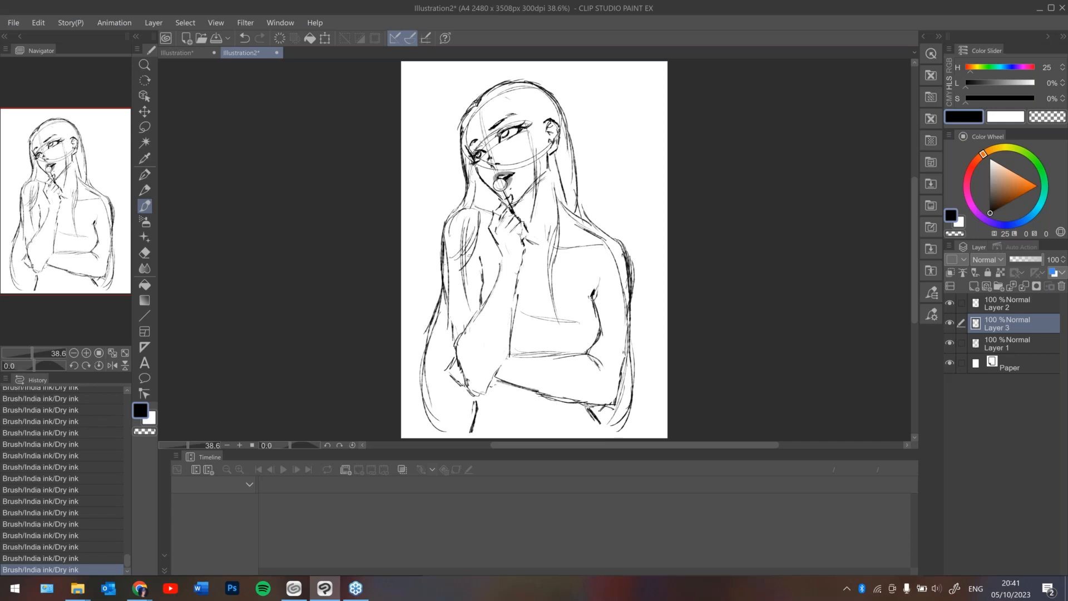
key("ctrl+z")
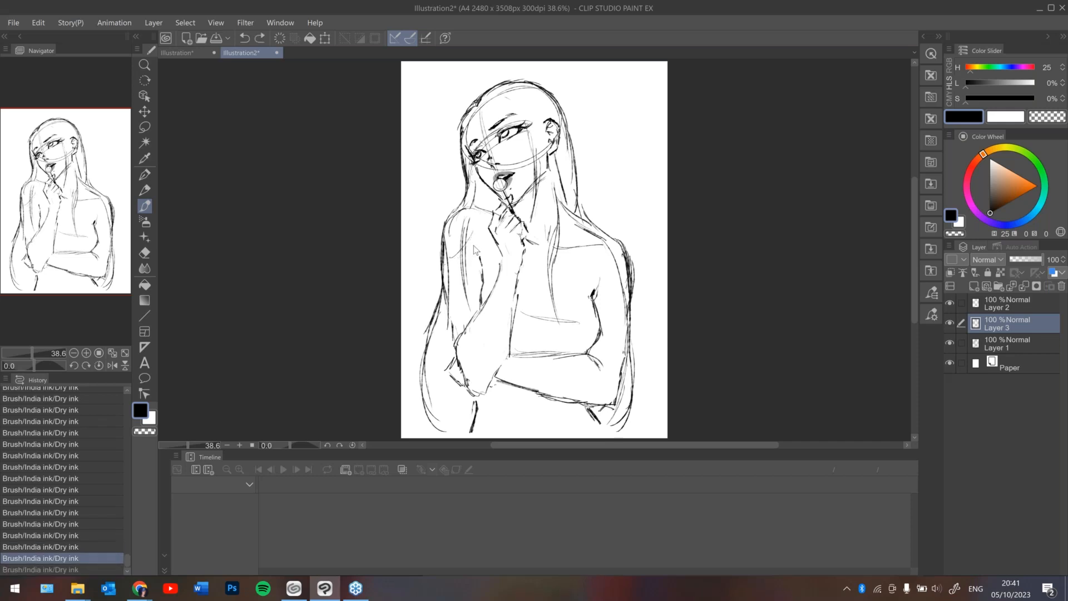
left_click_drag(451, 281, 476, 217)
left_click_drag(600, 242, 620, 309)
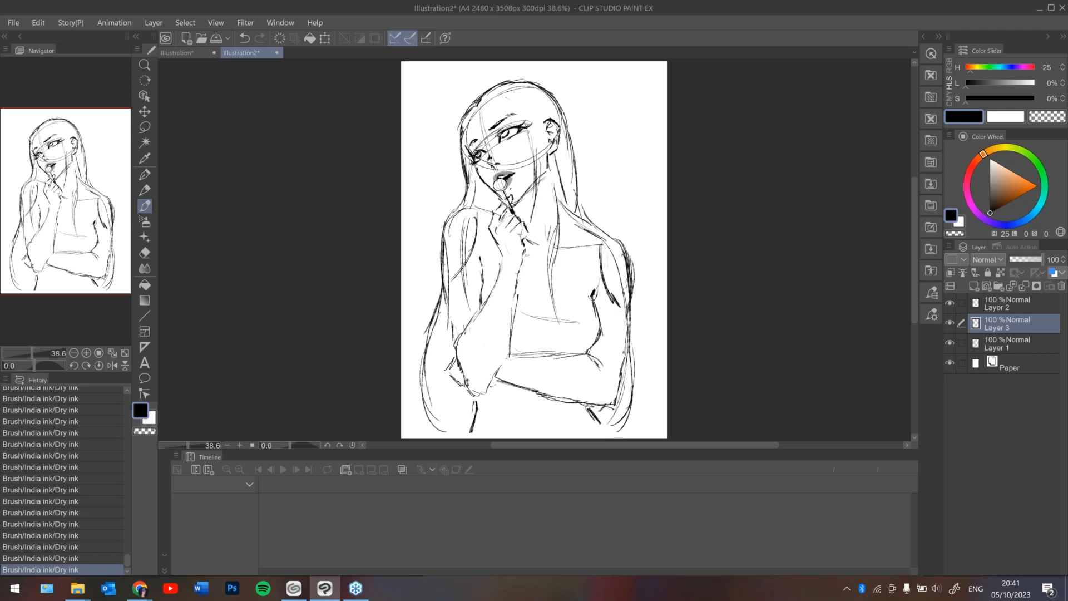
left_click_drag(528, 250, 599, 236)
left_click_drag(477, 415, 565, 402)
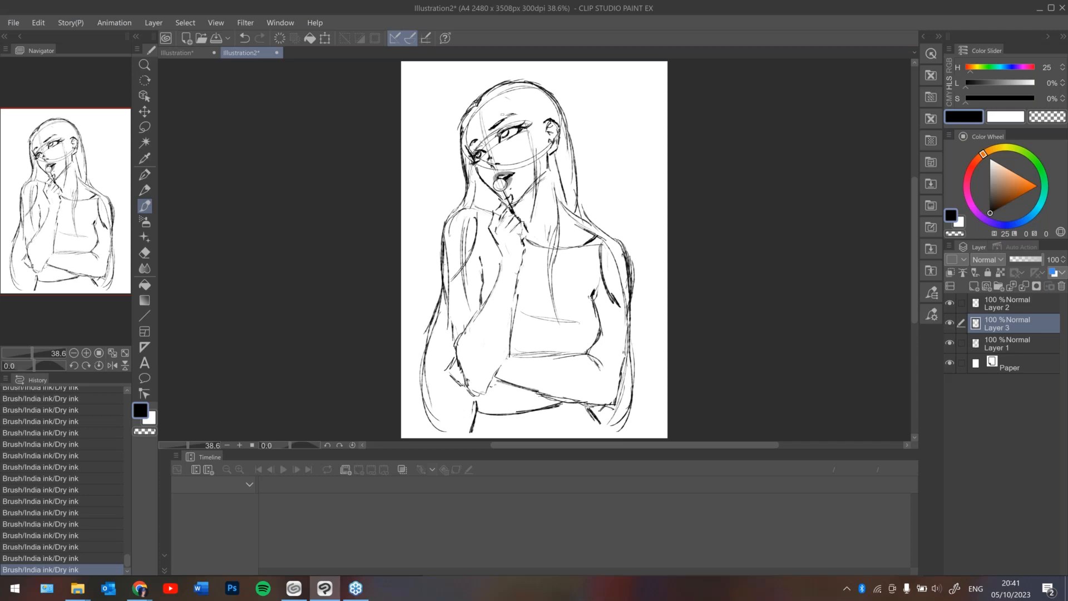
Draw the hairline from the crown to the far temple and touch up the outer hair edges on Layer 3.
mouse_move(503, 100)
left_mouse_down()
mouse_move(521, 118)
mouse_move(483, 103)
mouse_move(464, 143)
left_mouse_up()
left_click(1016, 341)
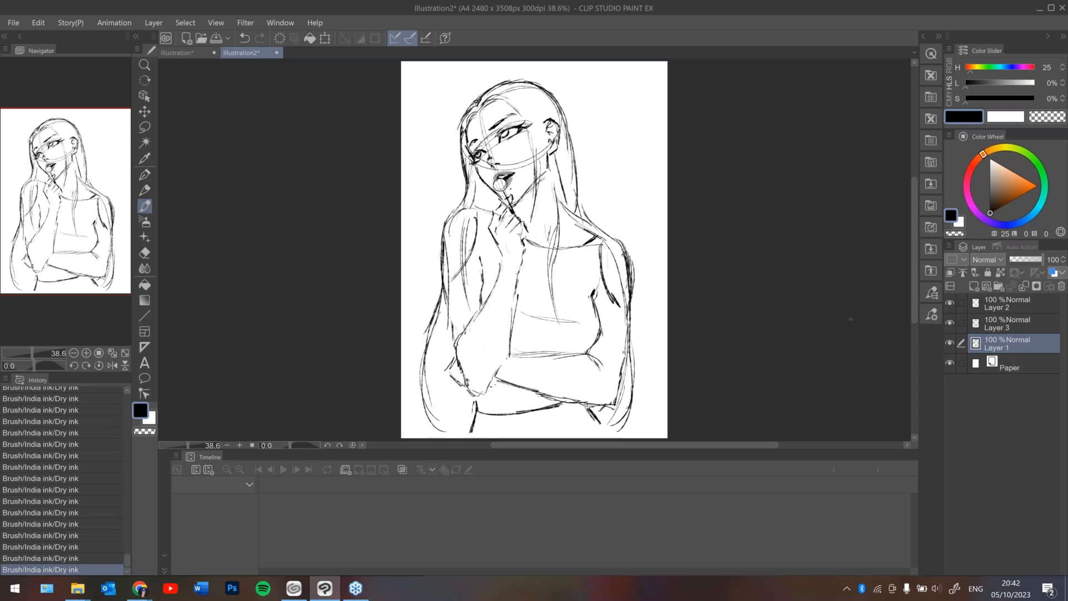
left_click(1011, 322)
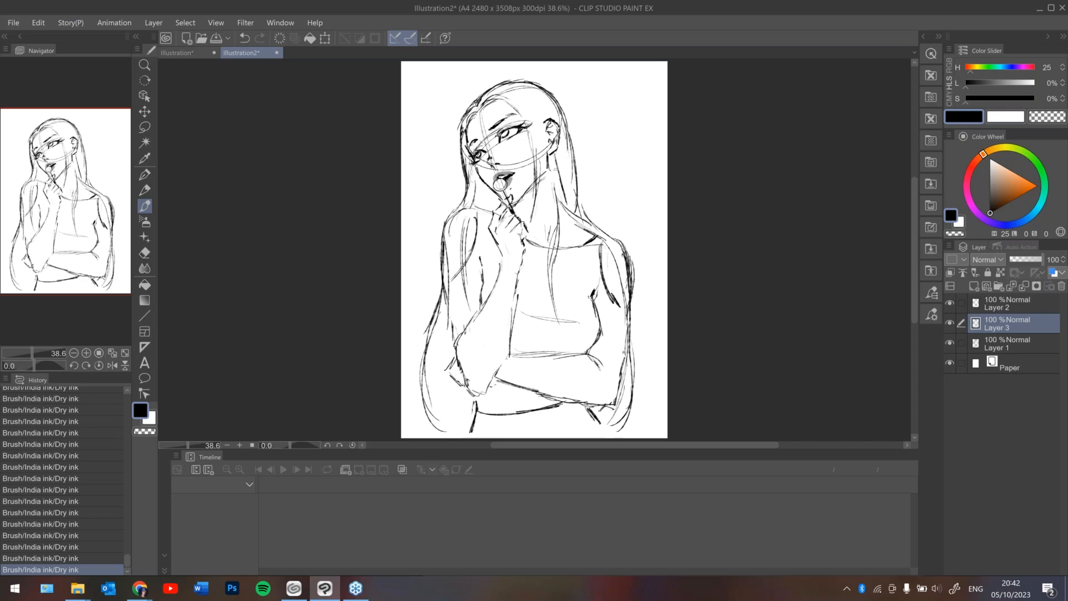
left_click_drag(460, 132, 456, 154)
left_click_drag(578, 192, 587, 219)
key("h")
key("h")
Add a new raster layer and place it beneath Layer 1, directly above the Paper layer.
left_click(1018, 344)
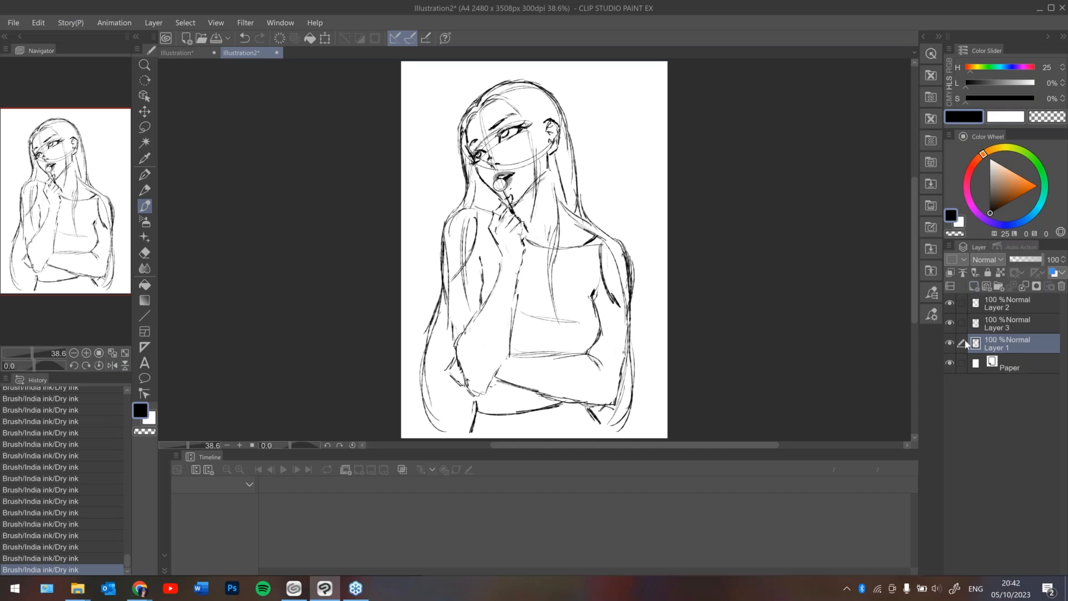
left_click(974, 286)
left_click_drag(1026, 341, 1029, 368)
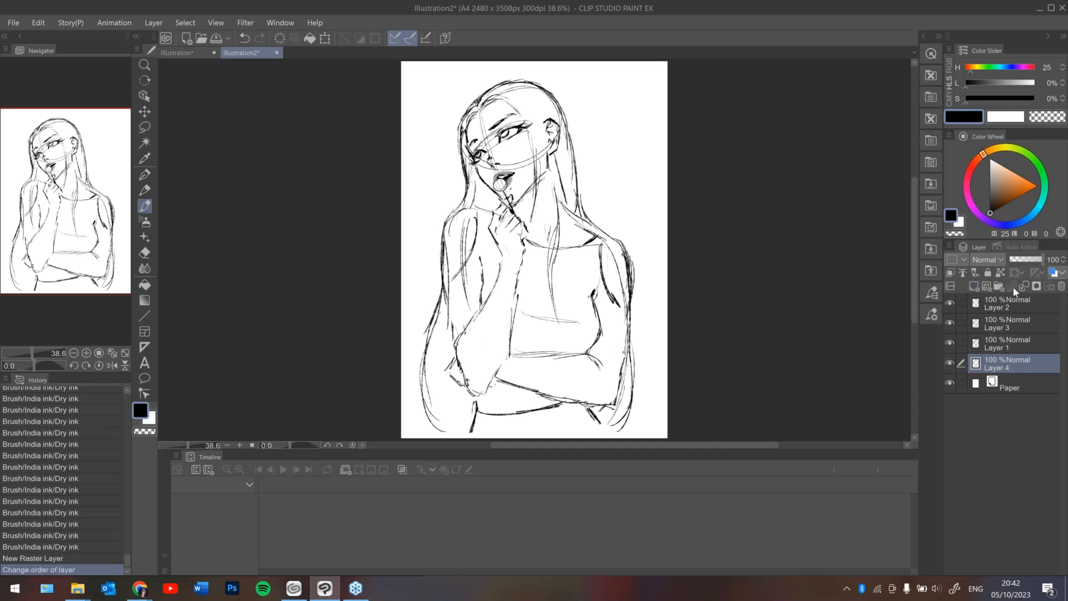
Select the angular soft brush from the custom brush group and pick a neutral mid grey.
left_click(932, 275)
left_click(832, 82)
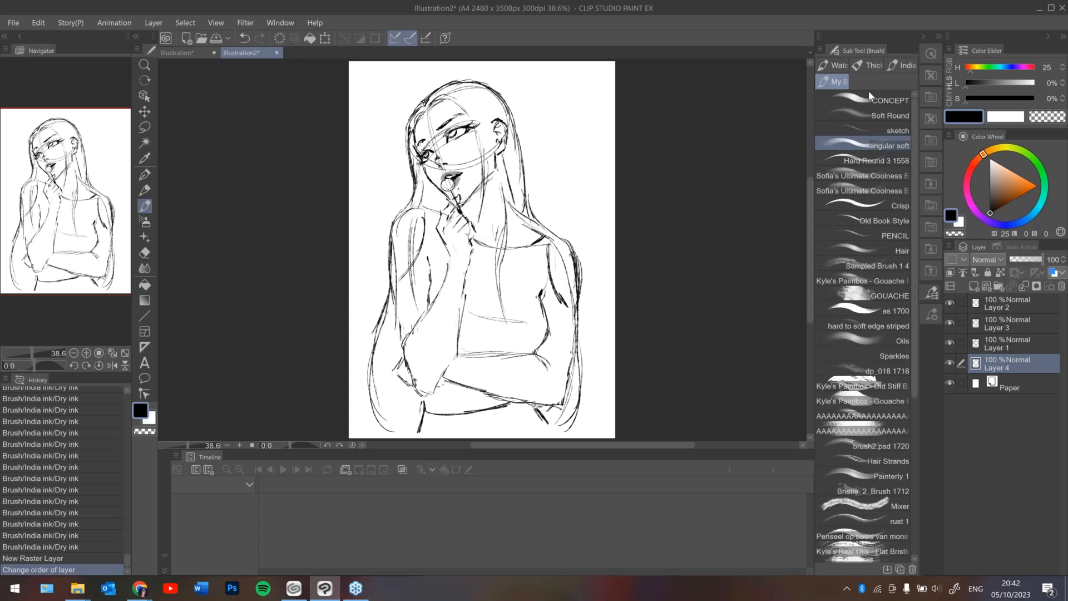
left_click(921, 35)
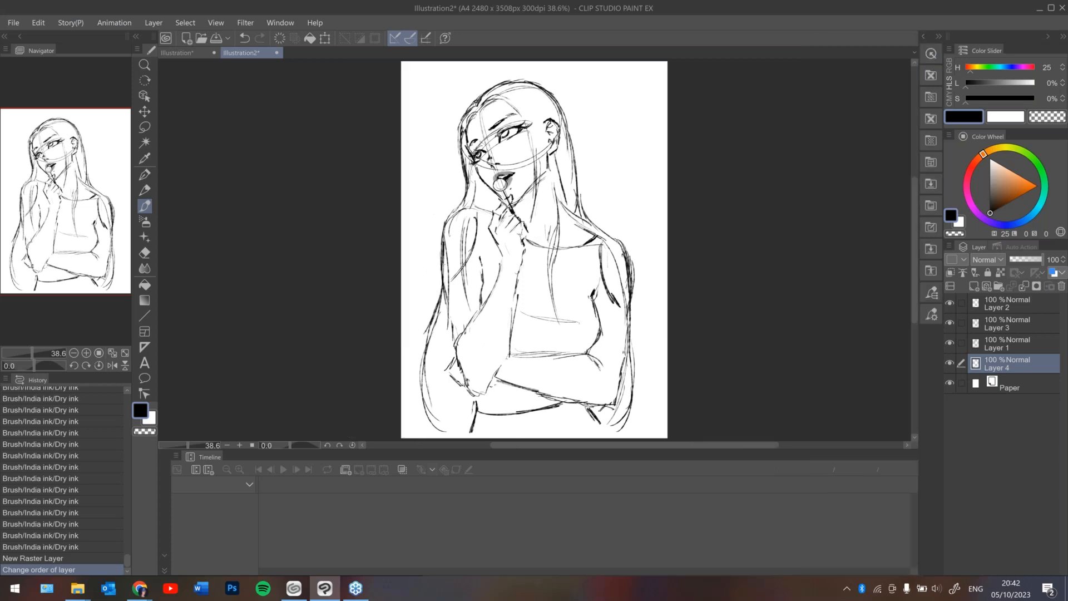
left_click(990, 188)
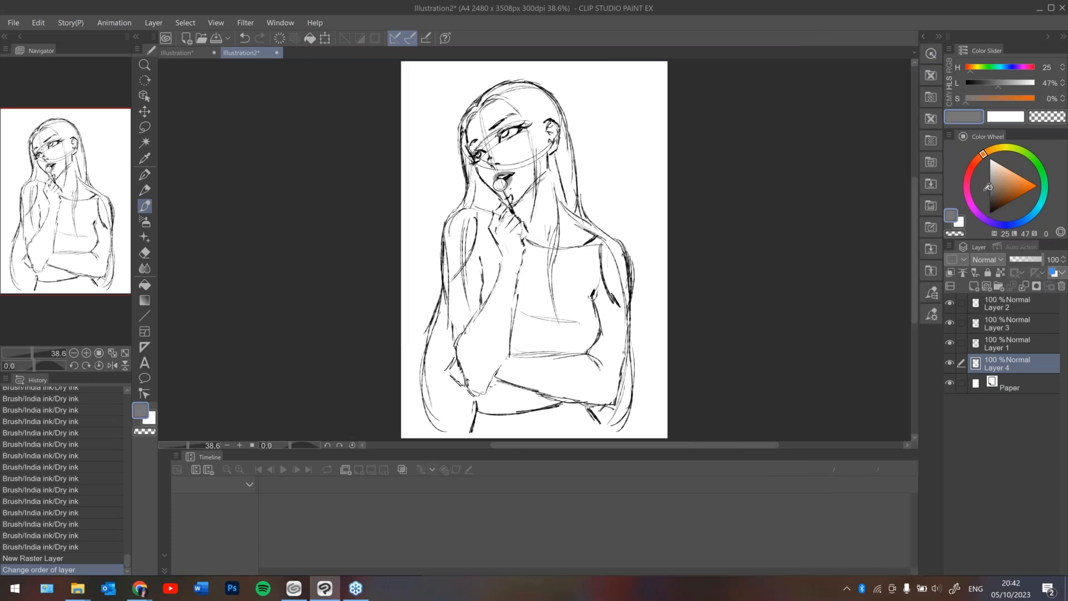
Try shading the neck beneath the jaw with mid-grey strokes on Layer 4, checking the canvas mirrored.
left_click_drag(518, 212, 527, 195)
key("ctrl+z")
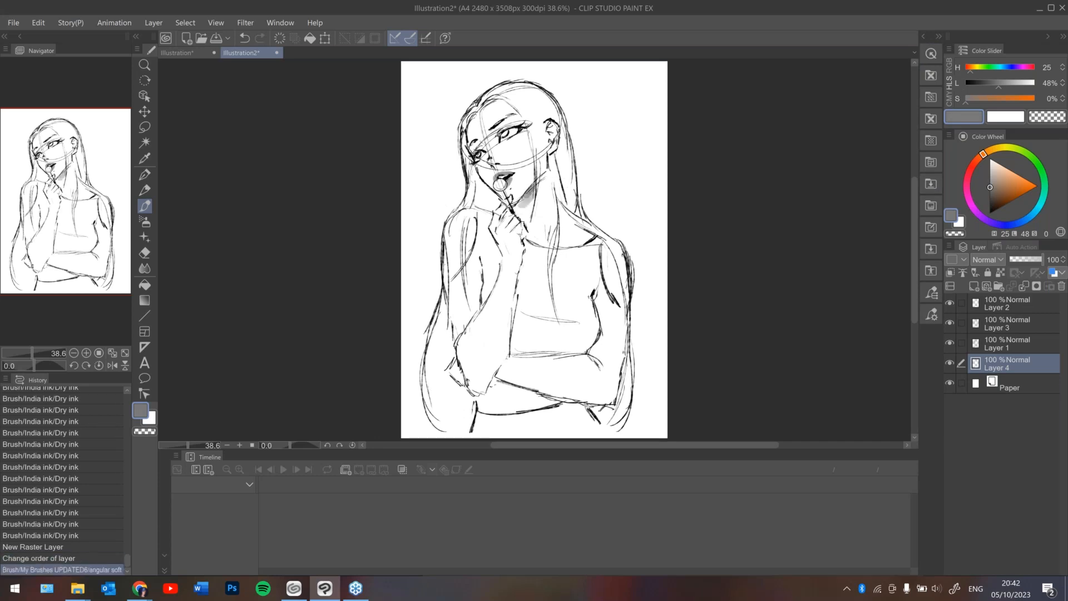
key("ctrl+z")
key("ctrl+z")
mouse_move(534, 184)
left_mouse_down()
mouse_move(520, 207)
mouse_move(532, 216)
mouse_move(516, 204)
mouse_move(521, 216)
left_mouse_up()
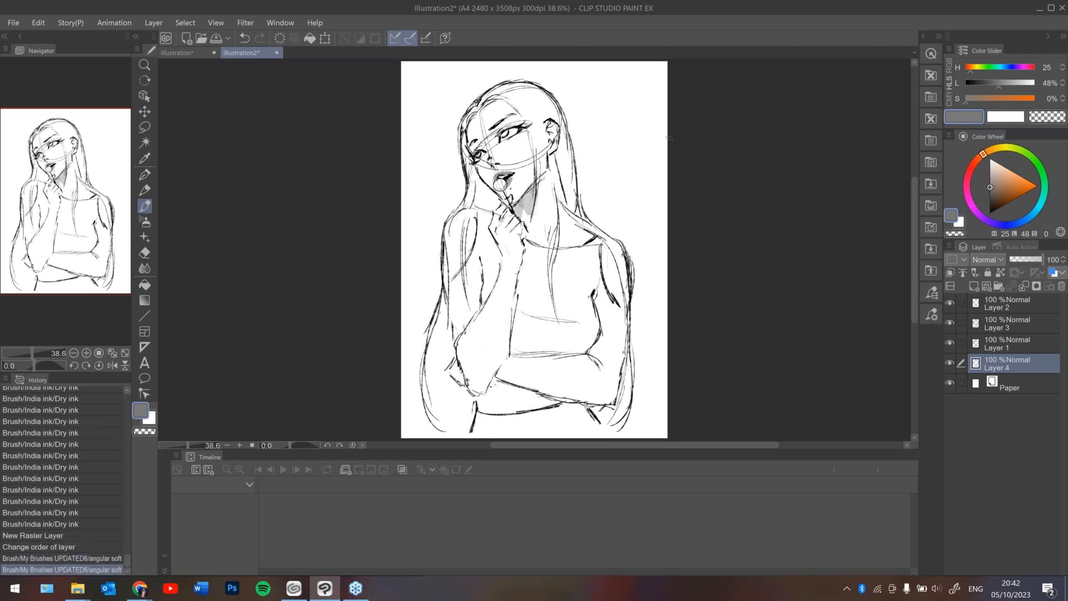
key("h")
key("ctrl+z")
key("ctrl+z")
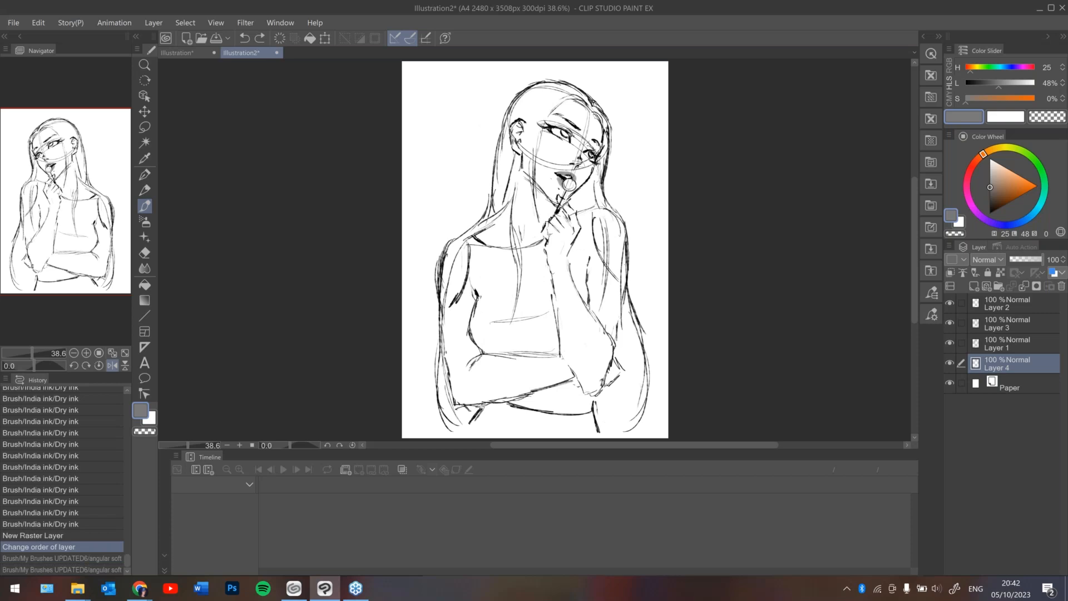
Shade beneath the chest and along the folded arm, switching to a lighter grey sampled from the painted shading.
key("h")
mouse_move(525, 352)
left_mouse_down()
mouse_move(588, 349)
mouse_move(594, 330)
mouse_move(592, 339)
left_mouse_up()
mouse_move(518, 380)
left_mouse_down()
mouse_move(614, 387)
mouse_move(607, 393)
mouse_move(617, 360)
left_mouse_up()
key("ctrl+z")
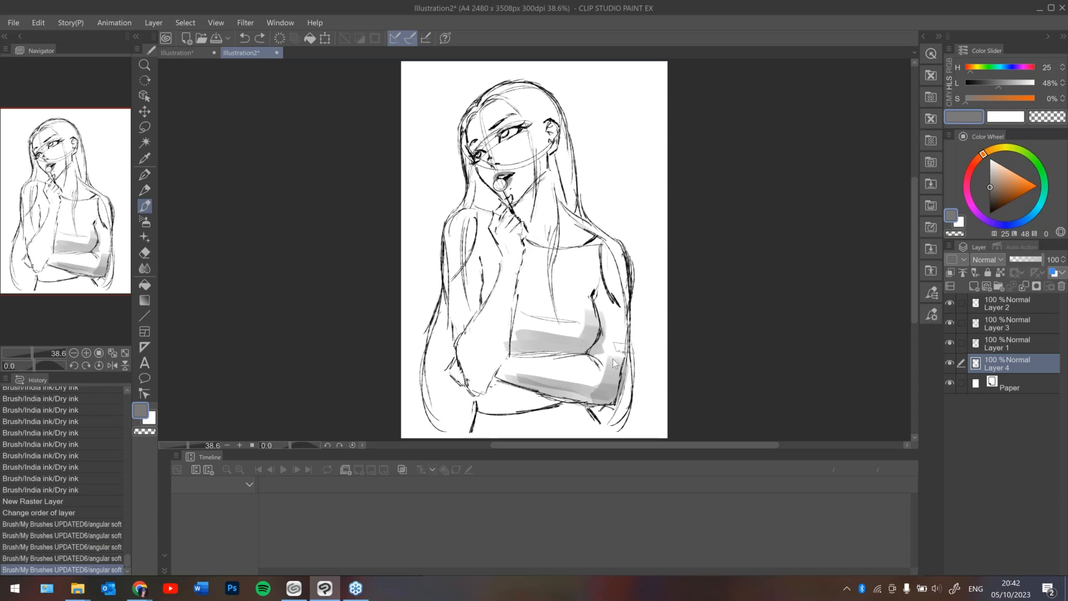
key("ctrl+z")
key("ctrl+z")
left_click(584, 342, "alt")
mouse_move(503, 379)
left_mouse_down()
mouse_move(596, 396)
mouse_move(618, 382)
mouse_move(604, 346)
left_mouse_up()
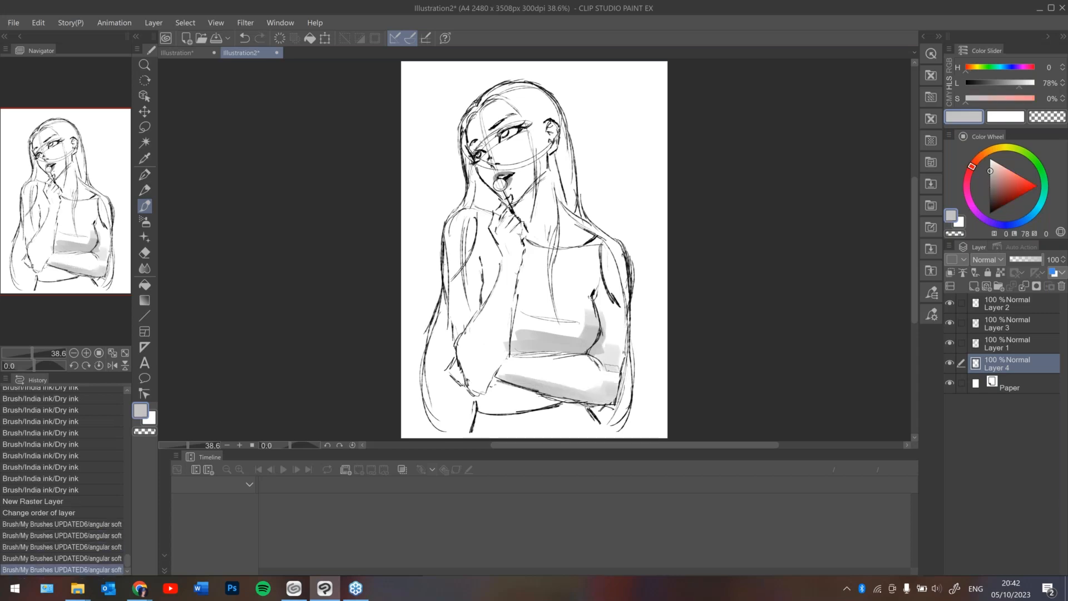
Shade the midriff beneath the folded arm and the area around the raised arm's elbow in light grey.
mouse_move(464, 360)
left_mouse_down()
mouse_move(487, 389)
mouse_move(501, 386)
mouse_move(509, 365)
mouse_move(528, 403)
mouse_move(548, 397)
mouse_move(490, 406)
mouse_move(579, 405)
mouse_move(523, 409)
mouse_move(573, 414)
left_mouse_up()
left_click_drag(511, 388, 501, 384)
mouse_move(442, 317)
left_mouse_down()
mouse_move(439, 367)
mouse_move(446, 328)
left_mouse_up()
left_click_drag(449, 369, 454, 396)
mouse_move(459, 395)
left_mouse_down()
mouse_move(453, 371)
mouse_move(465, 402)
left_mouse_up()
key("ctrl+z")
Shade the long hair hanging beside the raised arm's elbow and the area around the neck and raised hand.
left_click_drag(437, 339, 432, 384)
left_click_drag(432, 373, 437, 414)
left_click_drag(434, 392, 446, 425)
mouse_move(460, 256)
left_mouse_down()
mouse_move(454, 279)
mouse_move(472, 227)
mouse_move(463, 321)
left_mouse_up()
key("ctrl+z")
key("ctrl+z")
mouse_move(473, 209)
left_mouse_down()
mouse_move(484, 175)
mouse_move(499, 188)
mouse_move(488, 209)
mouse_move(532, 203)
mouse_move(528, 232)
left_mouse_up()
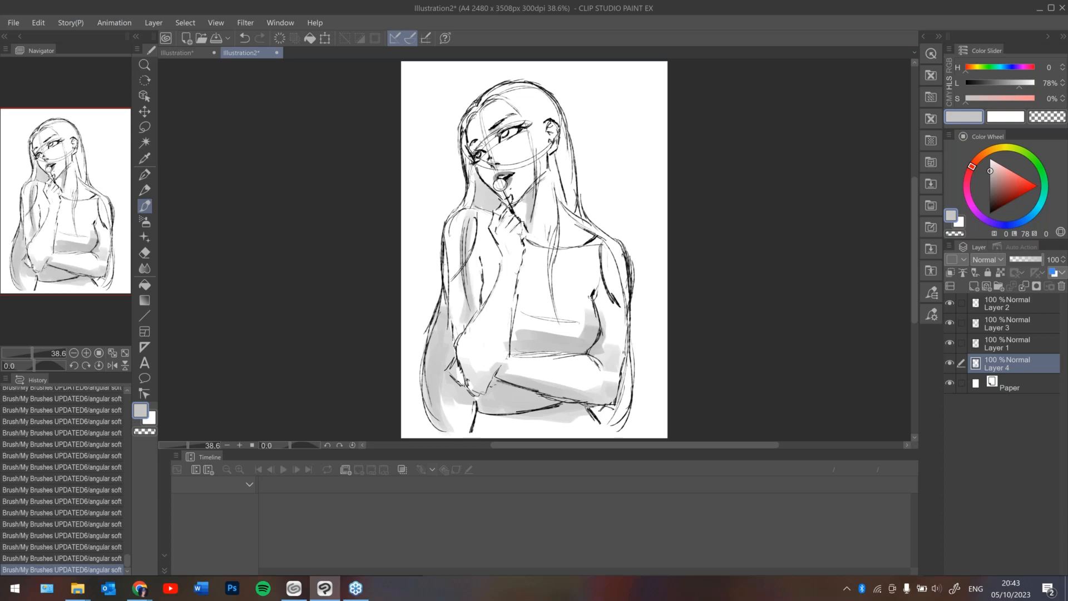
key("ctrl+z")
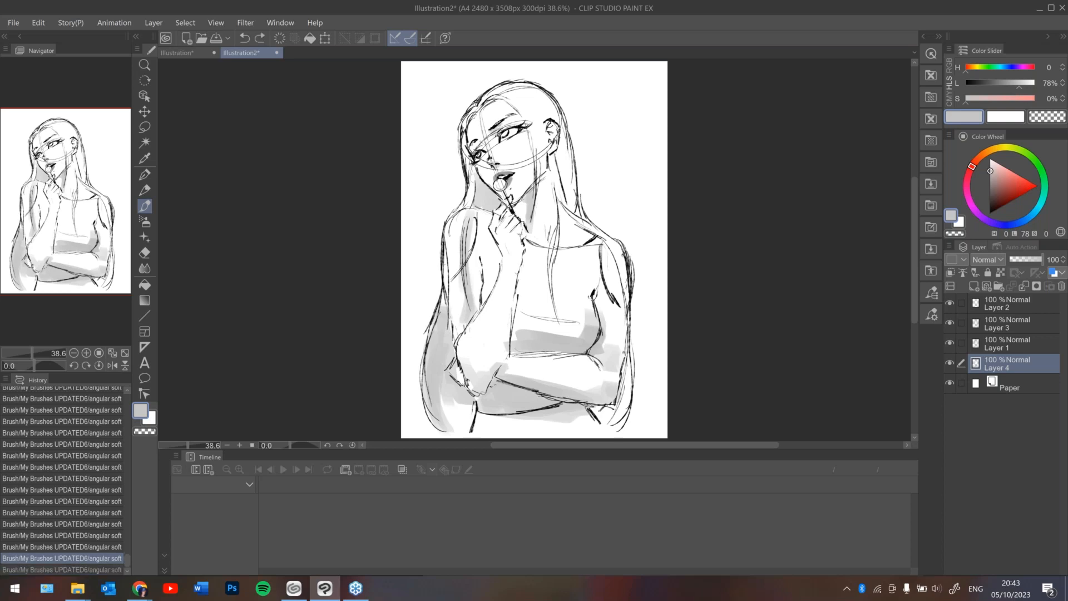
key("ctrl+y")
Shade the side of the face, the hair beside the far cheek, the neck-to-shoulder area and the raised arm's shoulder.
mouse_move(505, 103)
left_mouse_down()
mouse_move(523, 122)
mouse_move(533, 185)
left_mouse_up()
left_click_drag(531, 137, 528, 186)
left_click_drag(467, 116, 474, 181)
key("h")
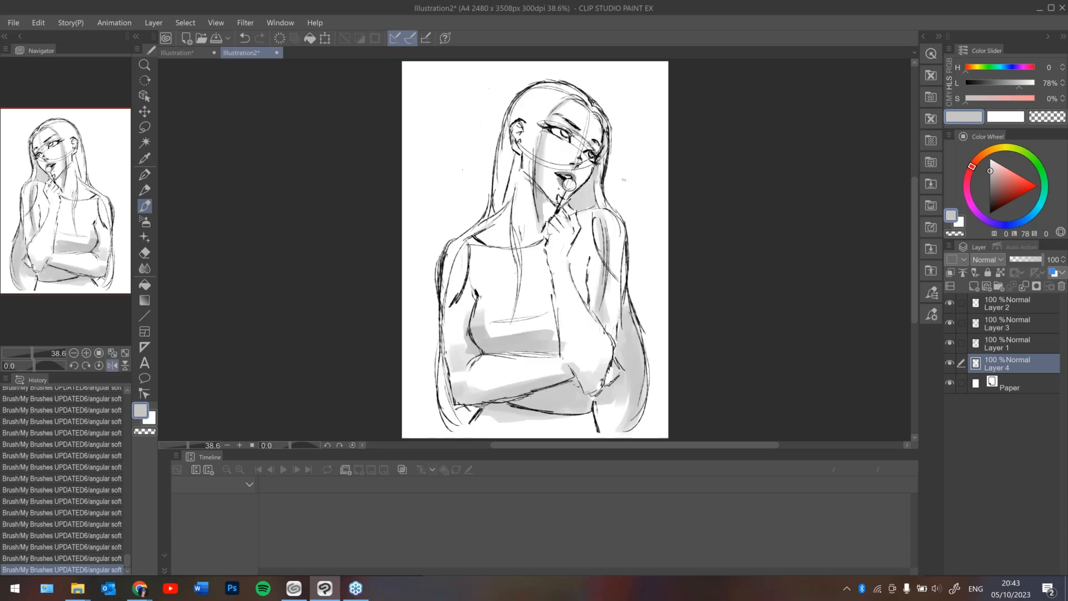
left_click_drag(510, 205, 479, 236)
key("h")
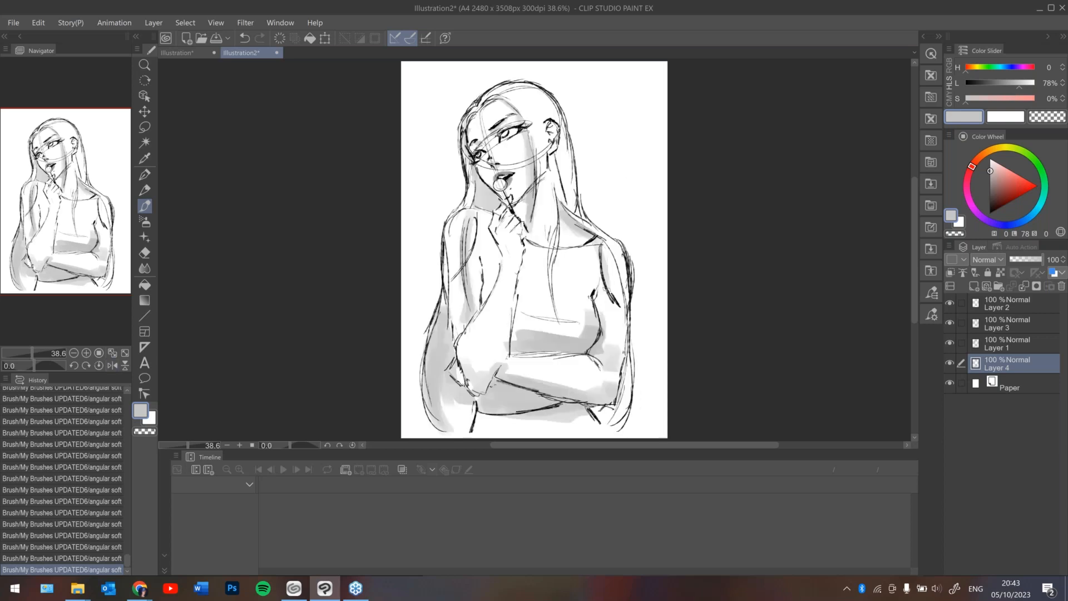
key("ctrl+z")
key("ctrl+y")
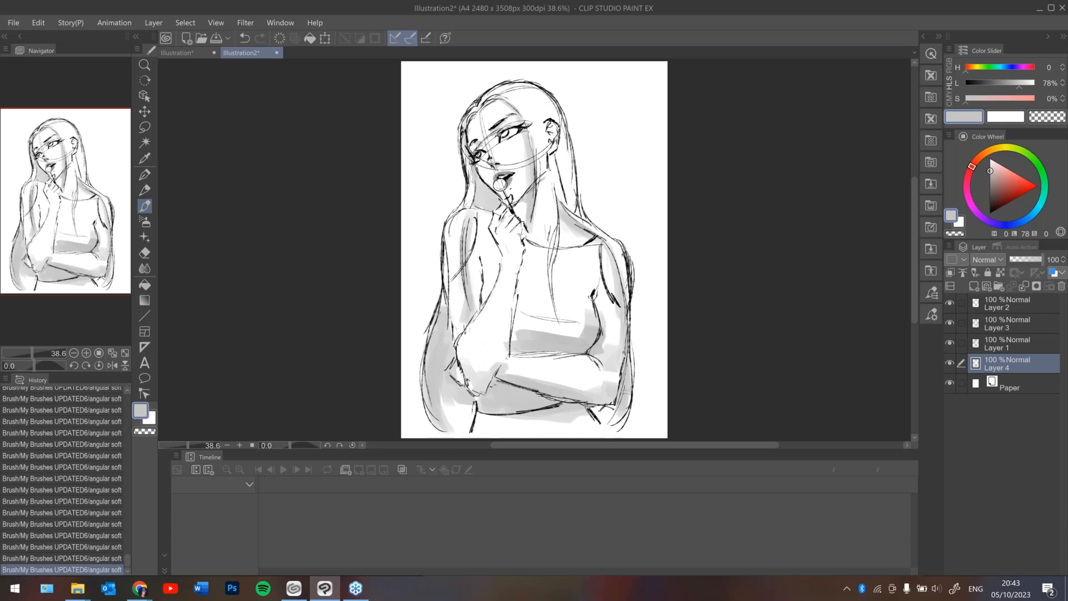
left_click_drag(449, 307, 448, 241)
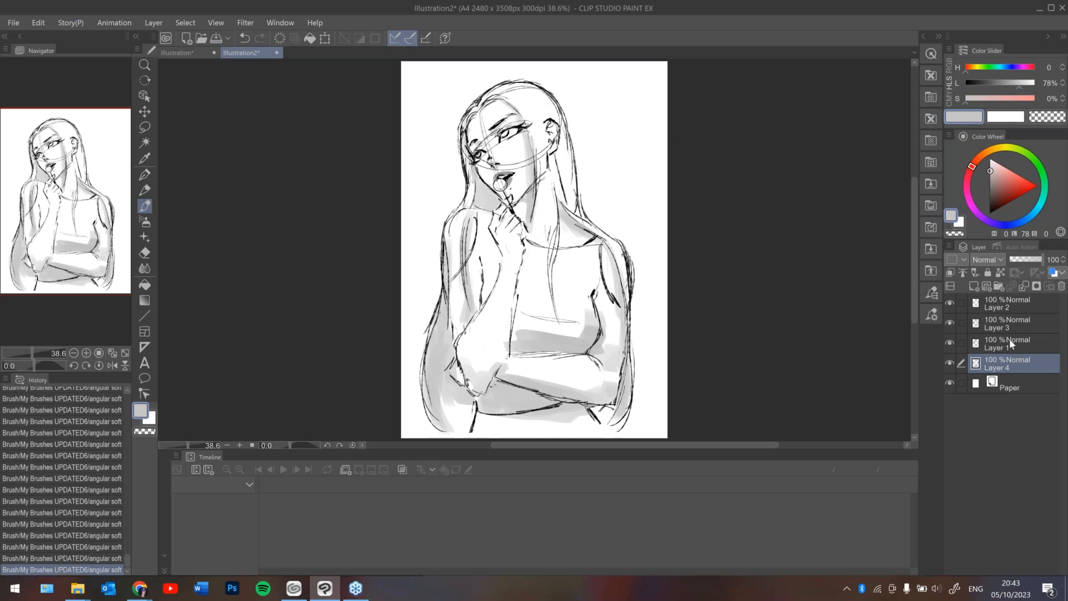
Make Layer 1 active and set up the Dry ink brush with black.
left_click(1010, 342)
key("d")
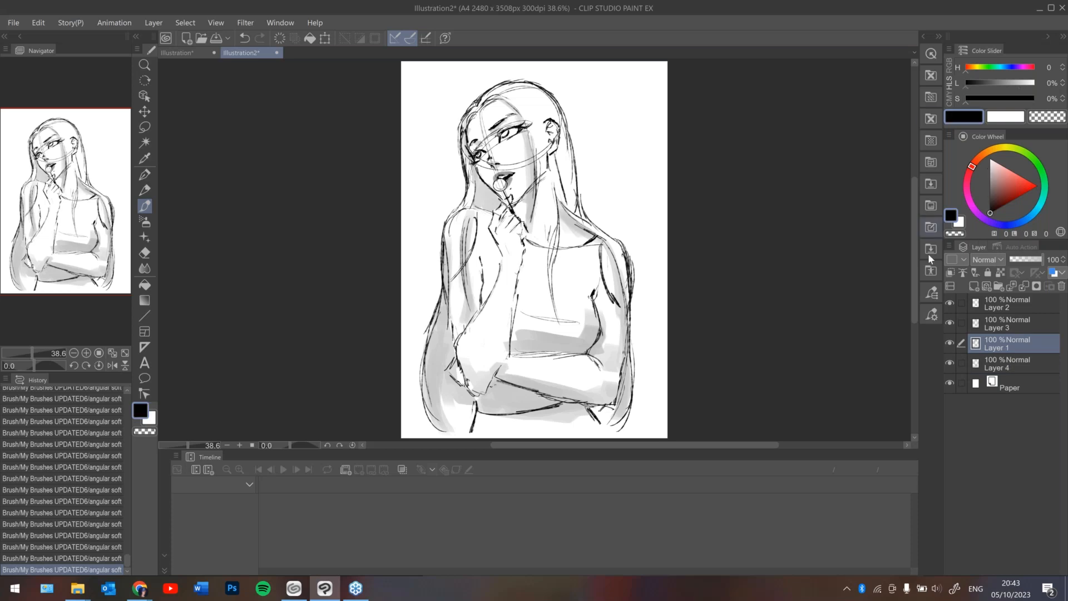
left_click(929, 292)
left_click(902, 65)
left_click(861, 124)
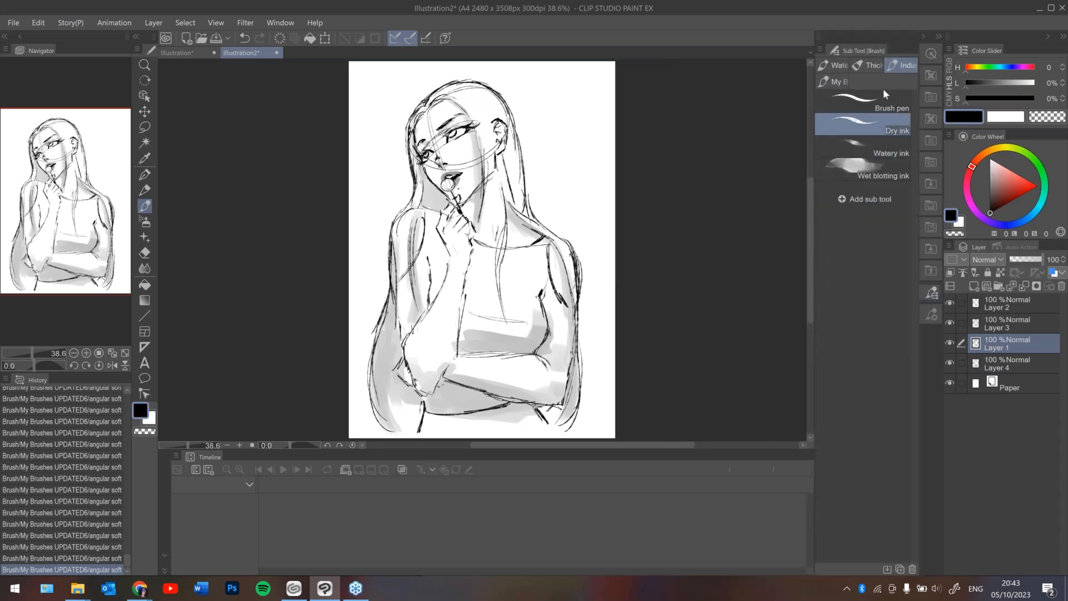
left_click(923, 36)
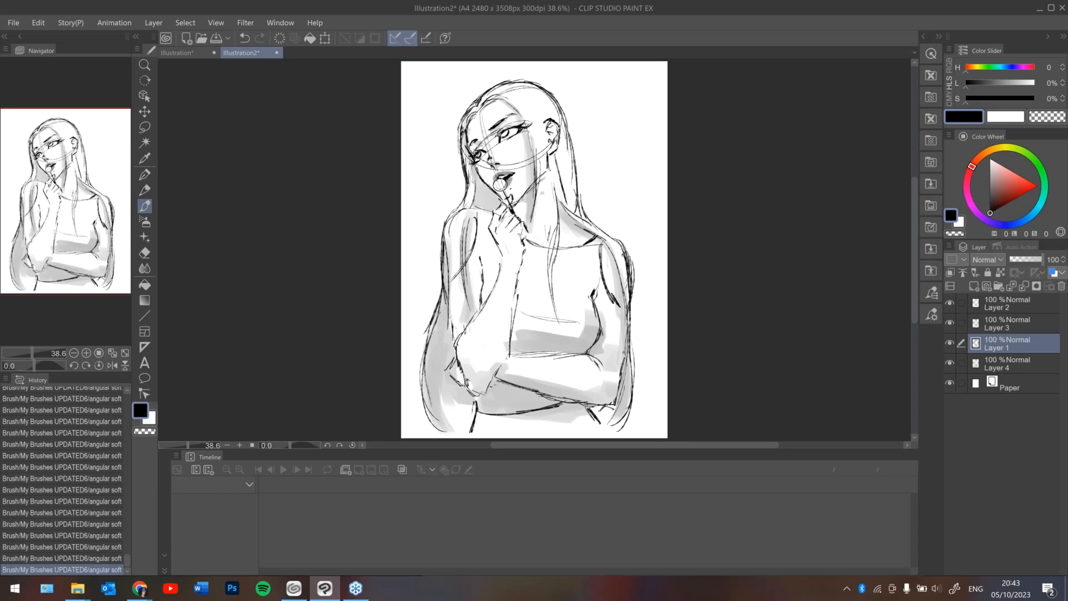
Erase the eyebrow nearer the ear and redraw it in black ink at a sharper angle.
key("e")
left_click_drag(491, 130, 506, 120)
left_click_drag(495, 127, 517, 116)
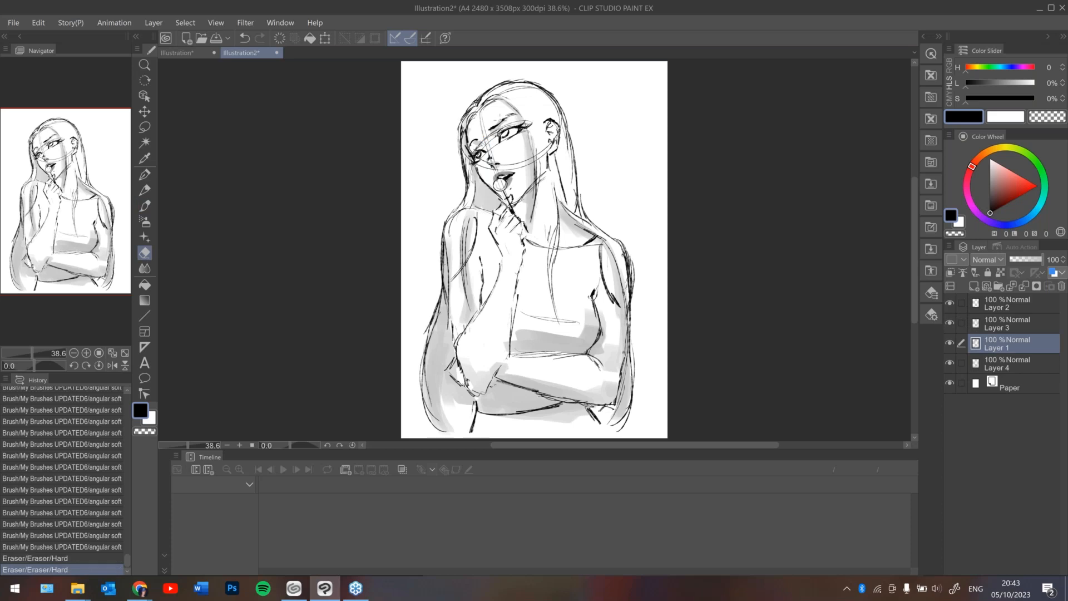
key("b")
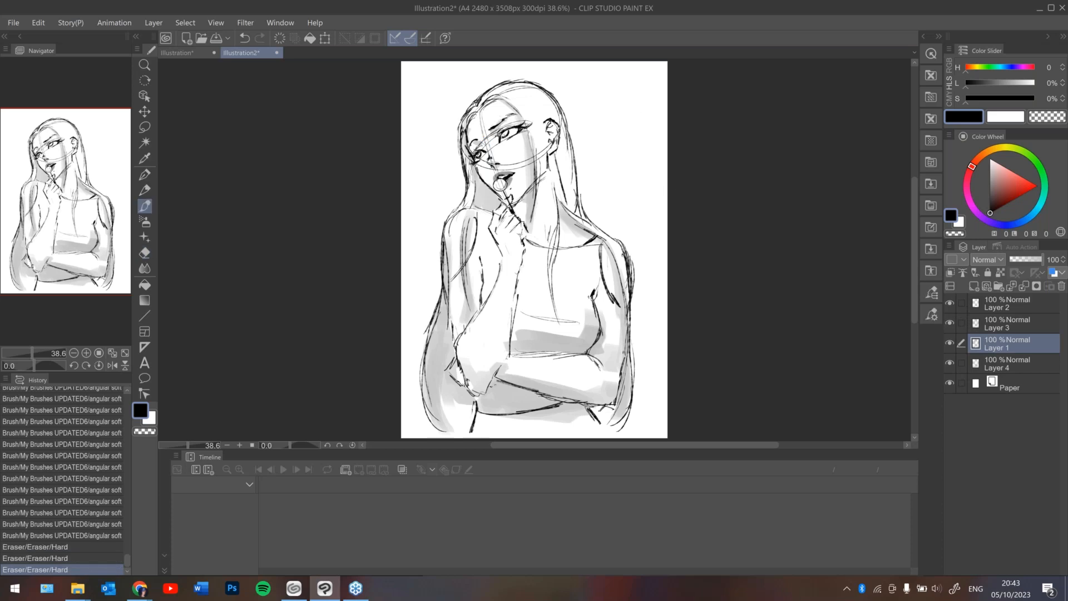
left_click_drag(490, 131, 511, 116)
left_click_drag(503, 119, 546, 116)
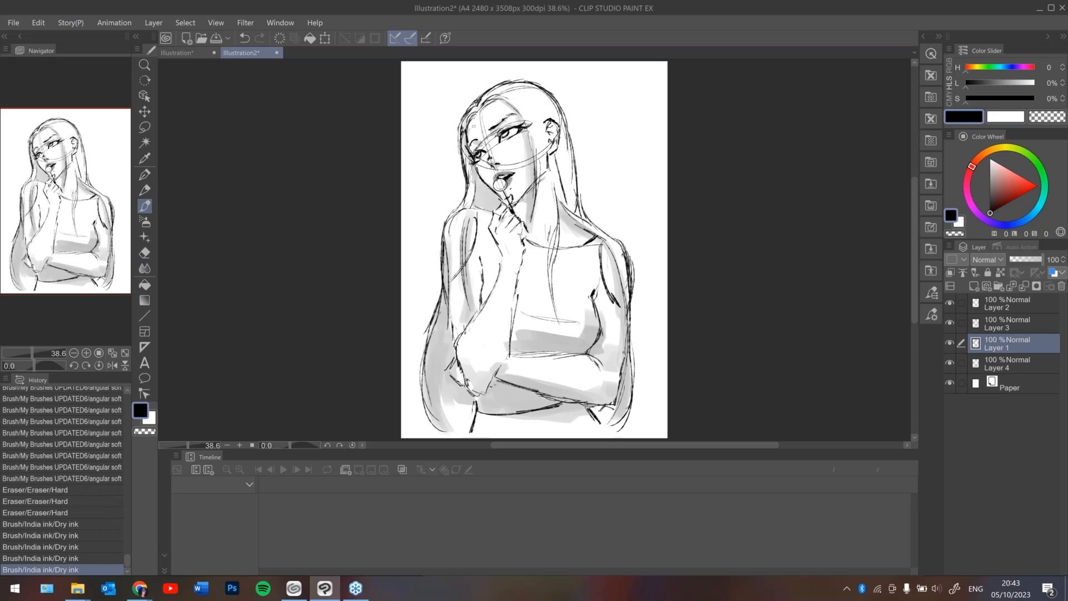
Redraw the far eyebrow and touch up the inner brow and far eye, checking the face in mirrored view.
mouse_move(468, 149)
left_mouse_down()
mouse_move(512, 116)
mouse_move(498, 124)
left_mouse_up()
key("ctrl+z")
key("ctrl+z")
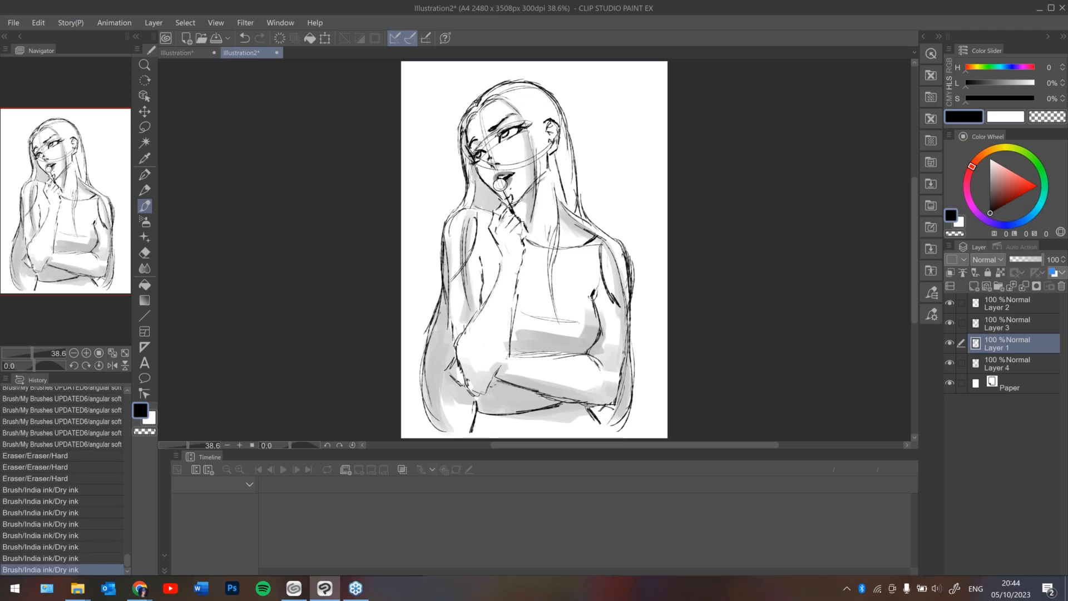
left_click_drag(489, 130, 499, 125)
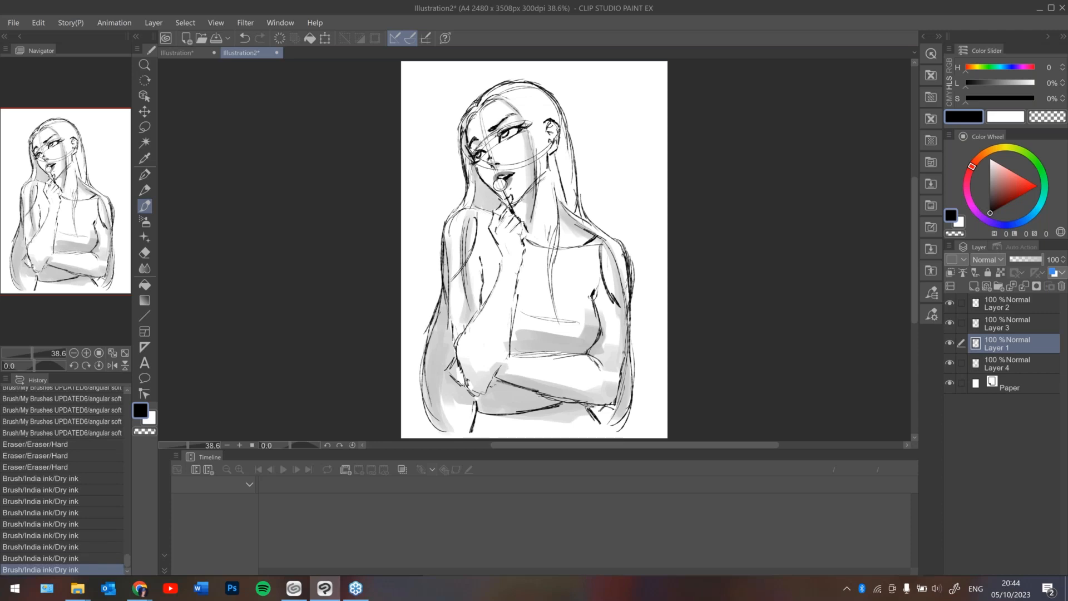
key("h")
key("h")
left_click_drag(484, 148, 490, 146)
Touch up the contour beneath the folded arm's elbow with short ink strokes.
left_click_drag(595, 407, 606, 407)
left_click_drag(601, 408, 614, 407)
left_click_drag(608, 406, 607, 410)
key("ctrl+z")
key("ctrl+z")
left_click_drag(603, 411, 614, 409)
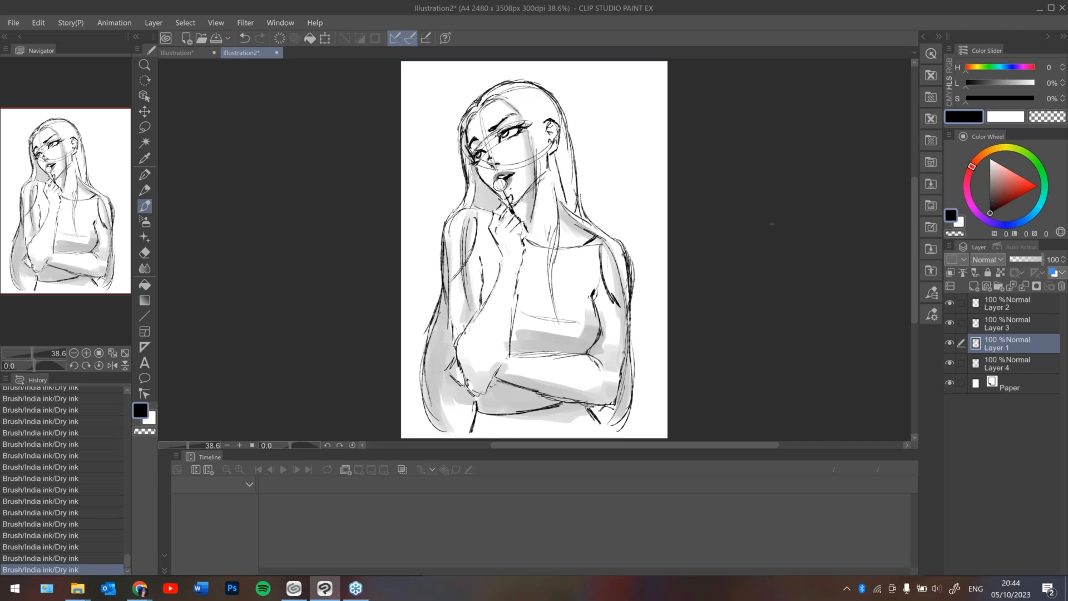
Erase the construction lines across the cheeks, nose and brow, plus stray marks on the forehead.
key("e")
left_click_drag(511, 165, 481, 168)
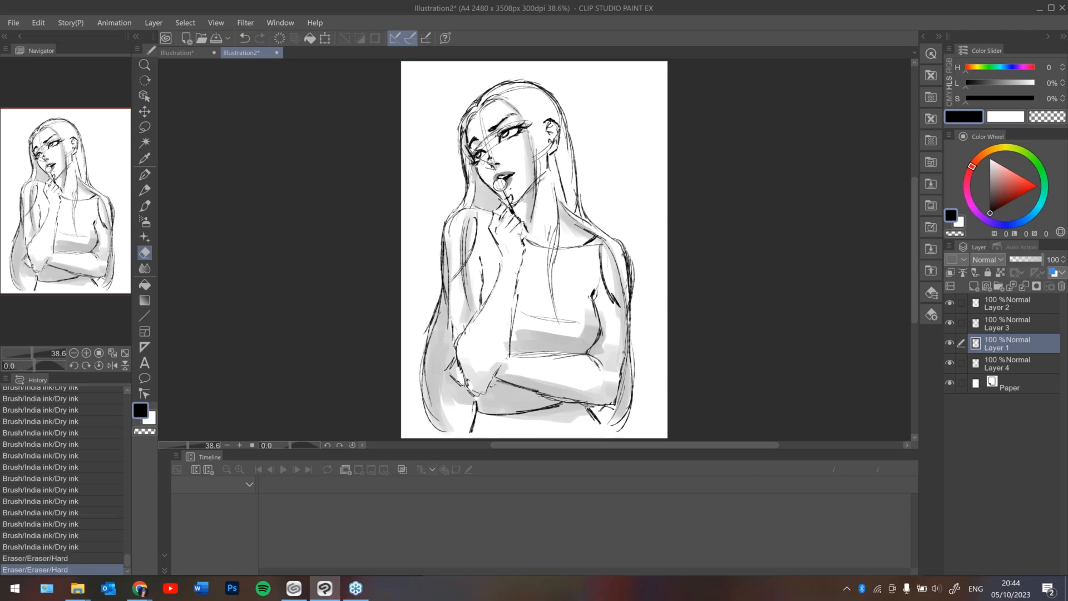
left_click_drag(491, 171, 486, 142)
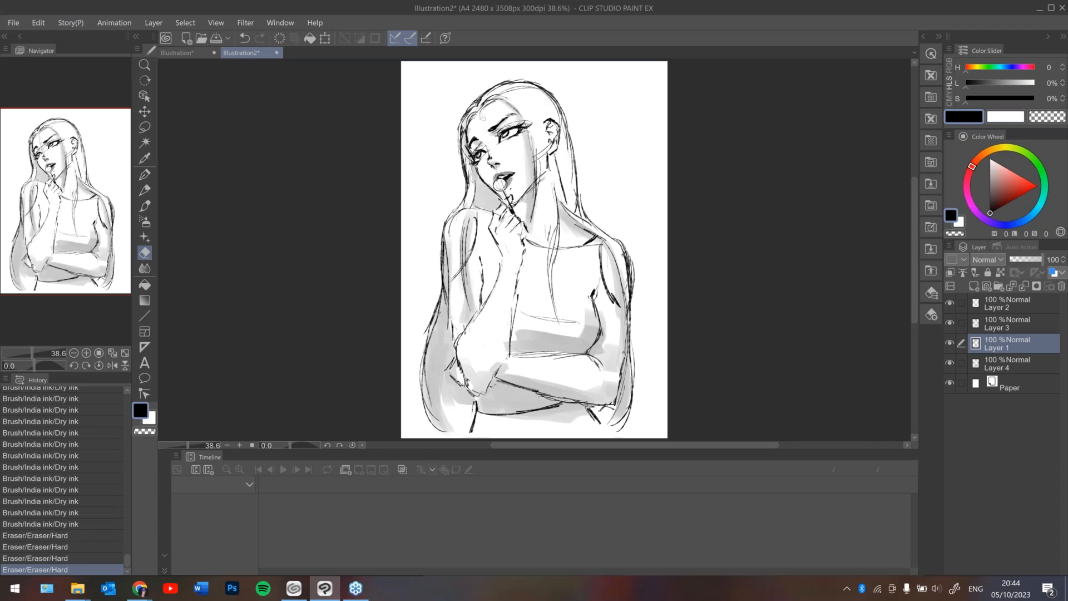
left_click_drag(483, 114, 483, 113)
left_click(483, 114)
left_click(483, 114)
left_click(531, 120)
key("ctrl+z")
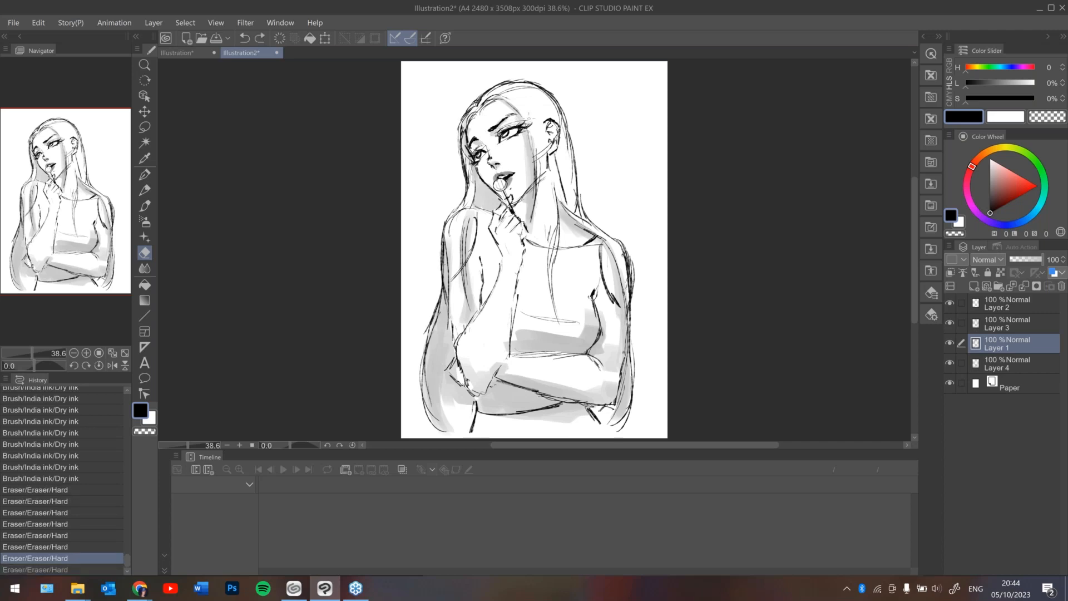
left_click_drag(531, 120, 529, 109)
Switch back to the Dry ink brush, check Layer 1's contents by toggling its visibility, and make Layer 3 active.
left_click(145, 206)
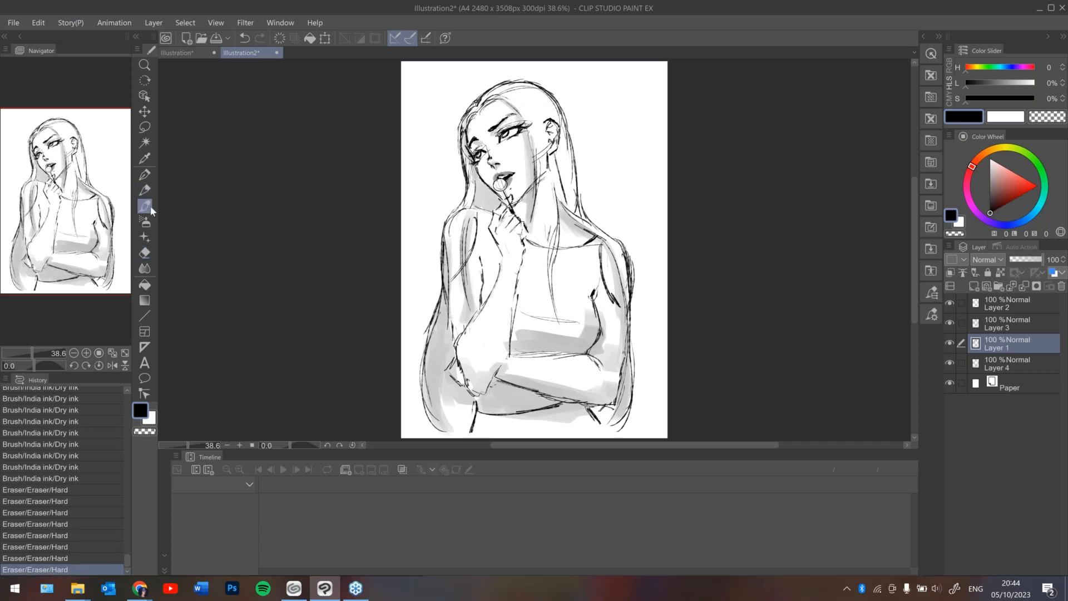
left_click(1000, 361)
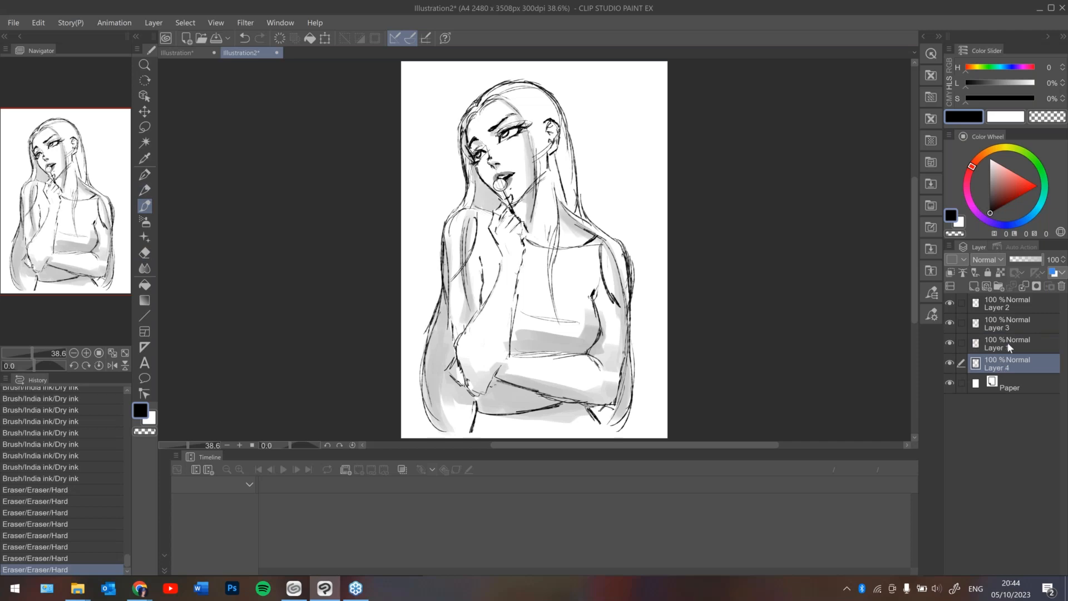
left_click(999, 303)
left_click(1006, 334)
left_click(950, 342)
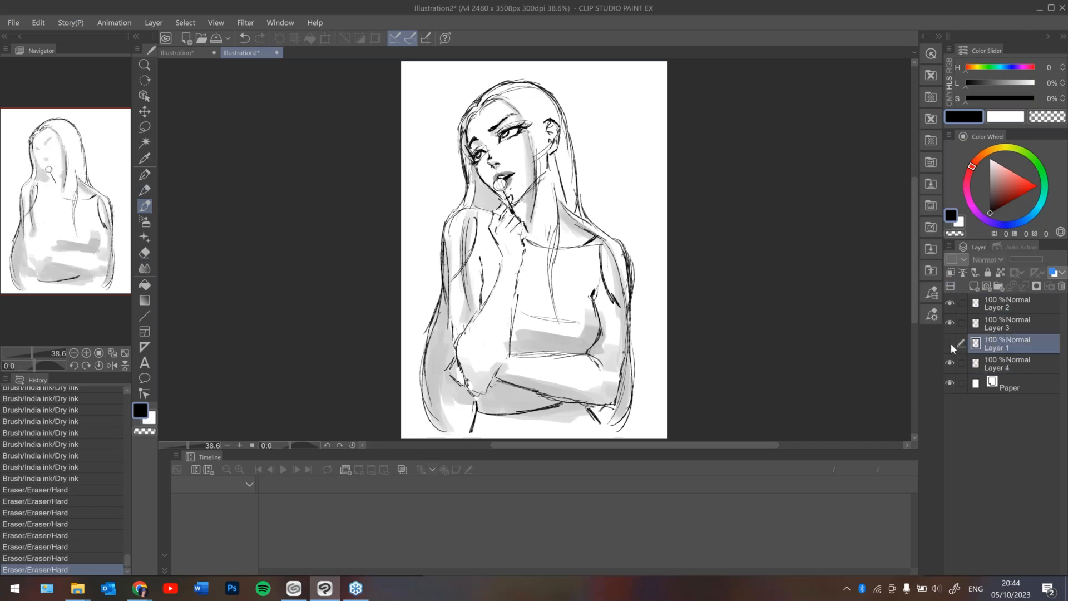
left_click(949, 342)
left_click(1002, 323)
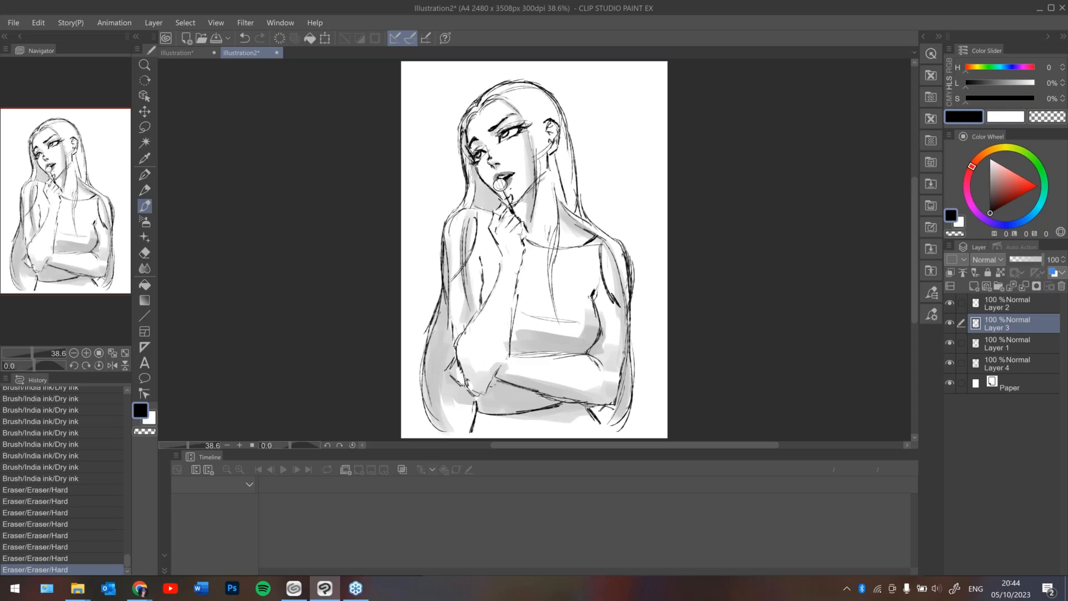
Darken the hair framing both sides of the face, from the hairline down past the jaw.
left_click_drag(474, 107, 465, 146)
key("ctrl+z")
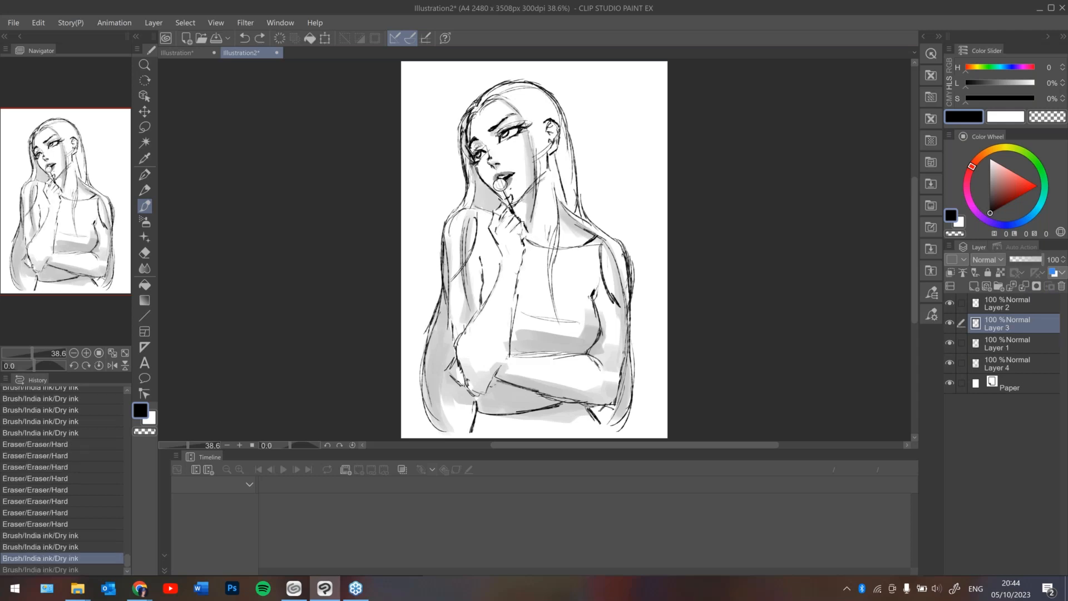
mouse_move(466, 144)
left_mouse_down()
mouse_move(459, 203)
mouse_move(474, 212)
left_mouse_up()
left_click_drag(521, 117, 532, 178)
left_click_drag(535, 134, 529, 220)
left_click_drag(510, 102, 520, 116)
left_click_drag(515, 108, 524, 125)
left_click_drag(521, 115, 529, 135)
Add dark strands to the hair falling over the neck and down the raised arm's shoulder and side.
left_click_drag(562, 198, 561, 234)
left_click_drag(562, 217, 553, 283)
left_click_drag(467, 261, 452, 281)
left_click_drag(460, 228, 438, 316)
left_click_drag(447, 279, 427, 369)
left_click_drag(454, 295, 446, 365)
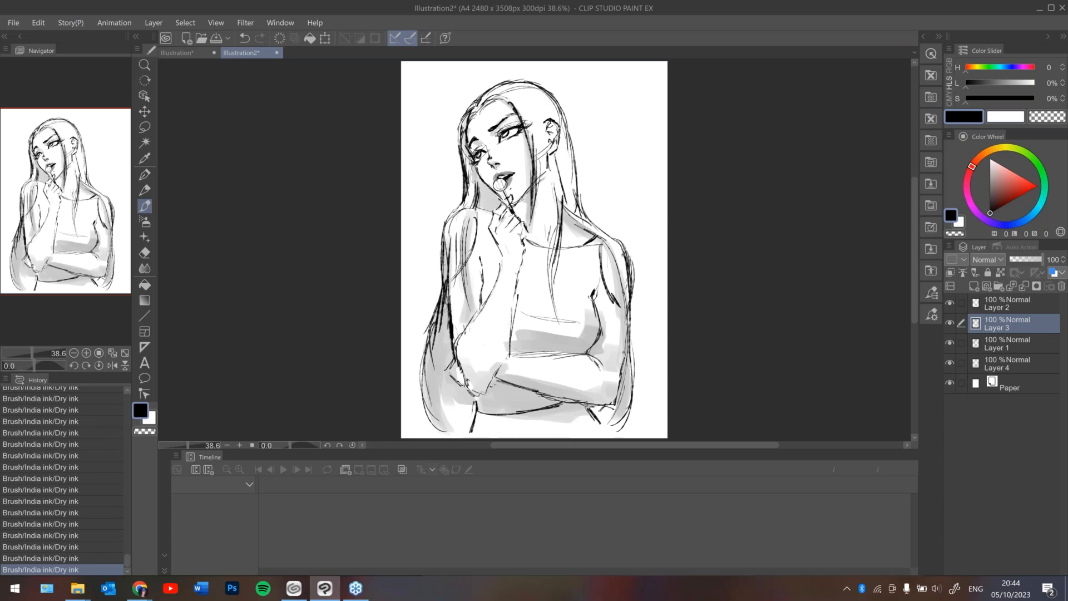
key("ctrl+z")
Thicken the raised arm's outline around the elbow, its inner contour, the side of the chest and the folded arm's outer contour.
left_click_drag(448, 303, 473, 400)
mouse_move(491, 379)
left_mouse_down()
mouse_move(538, 397)
mouse_move(505, 362)
mouse_move(511, 341)
left_mouse_up()
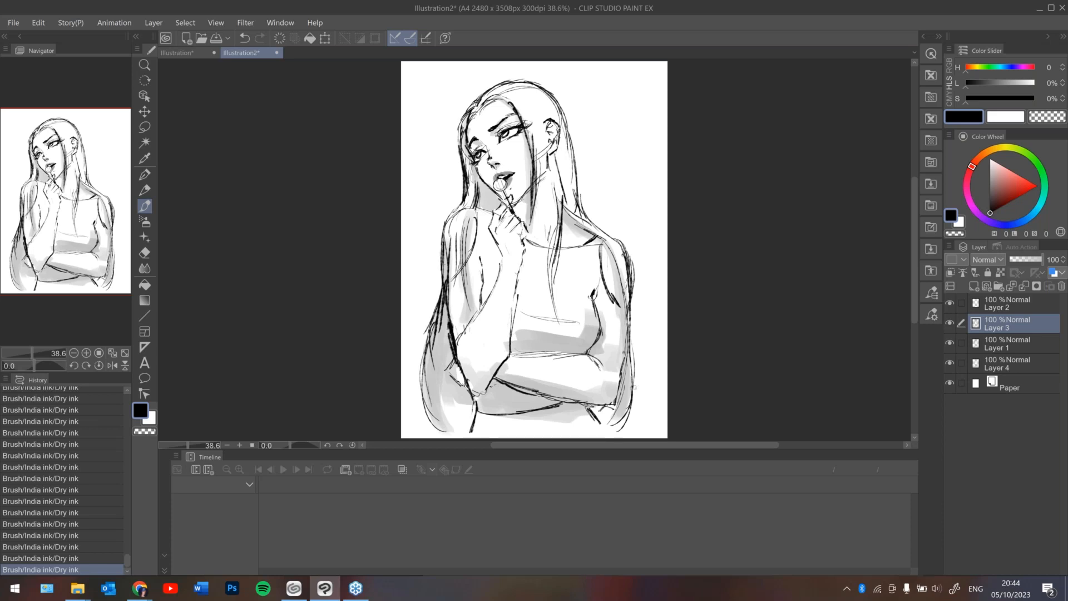
left_click_drag(477, 257, 480, 281)
mouse_move(589, 357)
left_mouse_down()
mouse_move(598, 303)
mouse_move(634, 351)
mouse_move(622, 334)
mouse_move(620, 366)
left_mouse_up()
left_click_drag(623, 310, 612, 407)
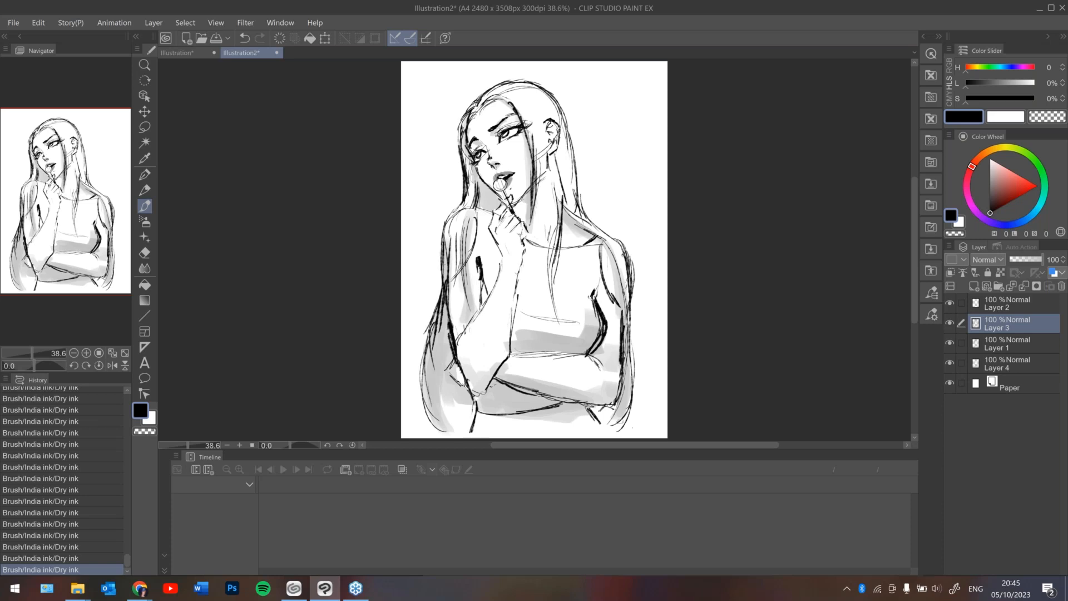
Darken the waist line below the raised elbow, the fingertips tucked beside it and the line across the raised arm's shoulder.
left_click_drag(477, 404, 466, 437)
left_click_drag(444, 374, 456, 383)
left_click_drag(452, 361, 445, 370)
left_click_drag(475, 226, 449, 278)
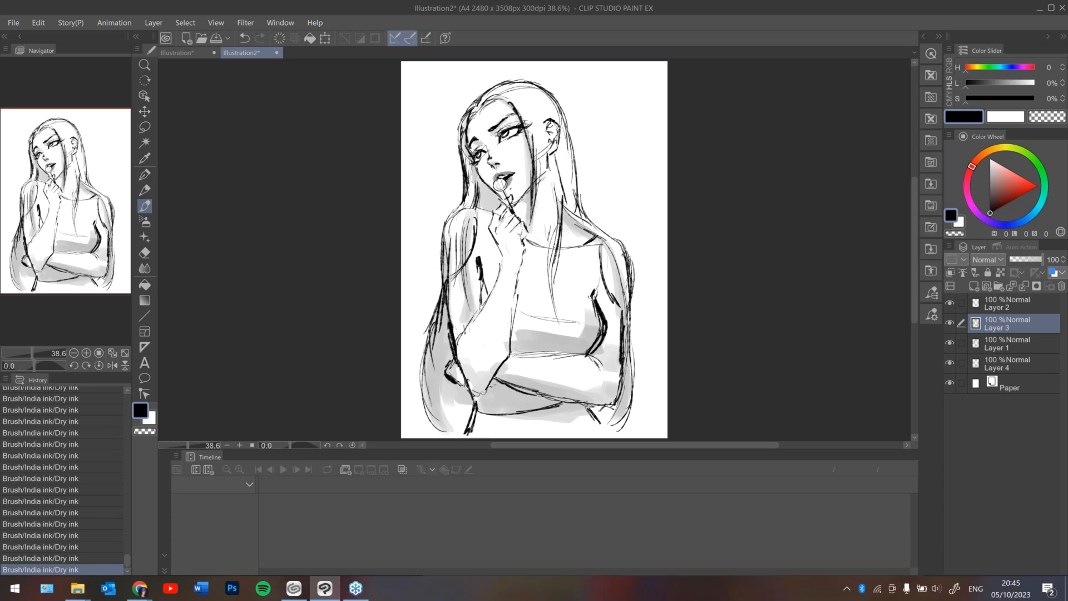
Add dark strands to the hair over the raised arm's shoulder, beside the neck and along the outer hair edge.
left_click_drag(446, 220, 436, 291)
left_click_drag(473, 243, 450, 275)
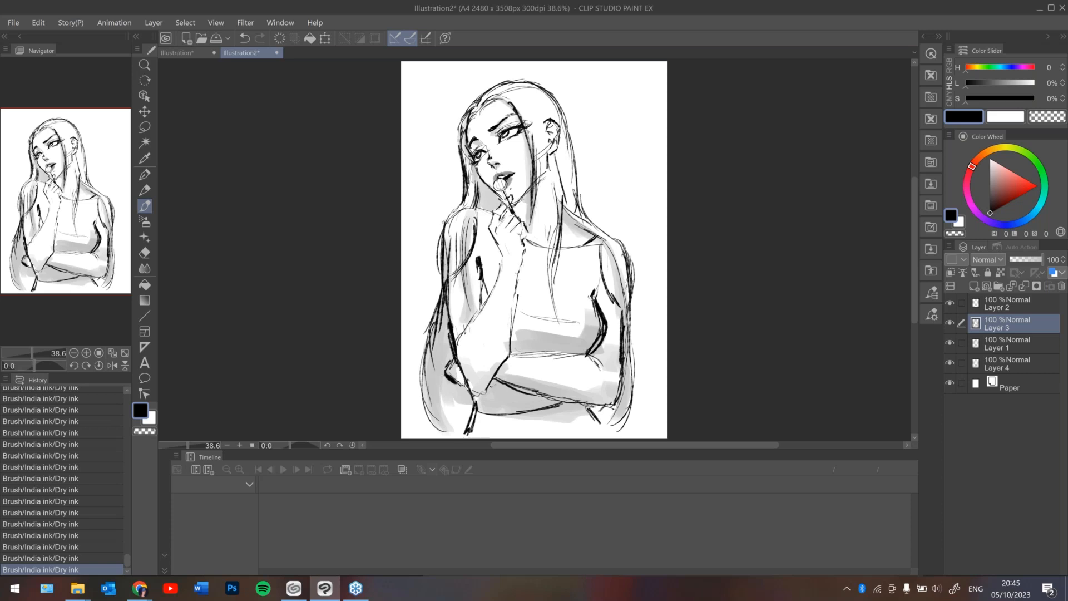
left_click_drag(456, 207, 436, 296)
left_click_drag(565, 180, 553, 245)
mouse_move(559, 155)
left_mouse_down()
mouse_move(563, 229)
mouse_move(586, 217)
left_mouse_up()
left_click_drag(577, 174, 583, 199)
mouse_move(573, 137)
left_mouse_down()
mouse_move(585, 211)
mouse_move(580, 197)
left_mouse_up()
Darken the crown outline and the hairline above the forehead, undoing and restoring the strokes to compare them.
left_click_drag(482, 100, 536, 84)
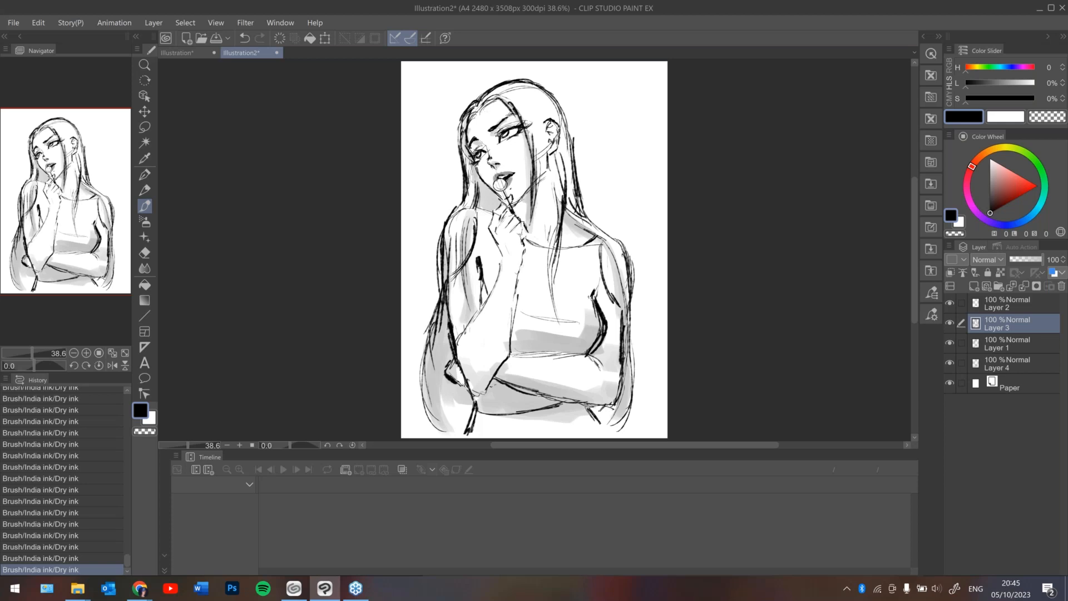
key("ctrl+z")
left_click_drag(494, 97, 514, 125)
key("ctrl+z")
key("ctrl+z")
key("ctrl+y")
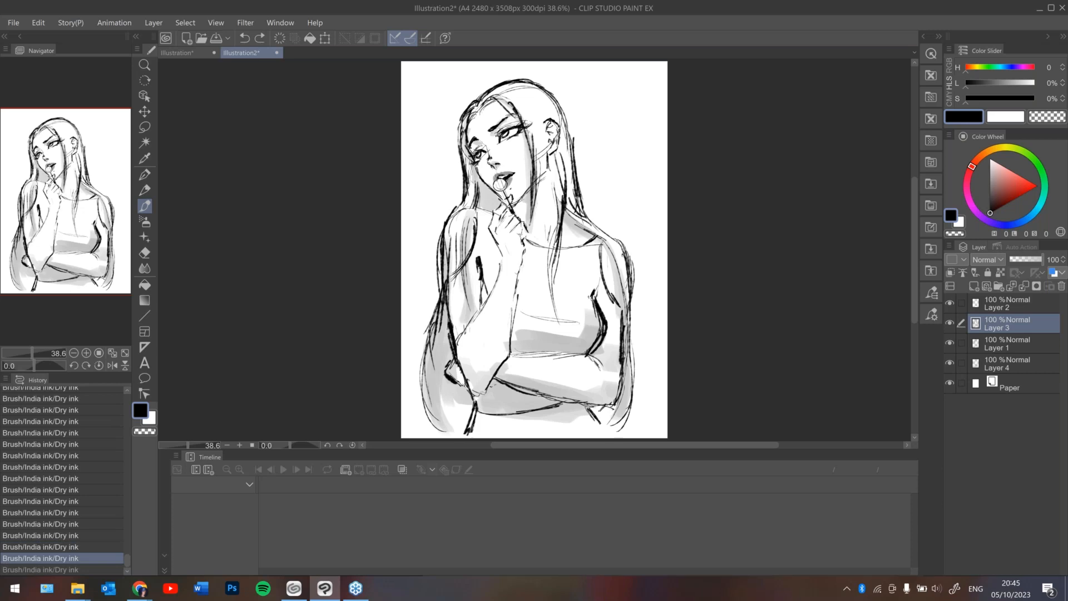
key("ctrl+z")
key("ctrl+y")
key("ctrl+y")
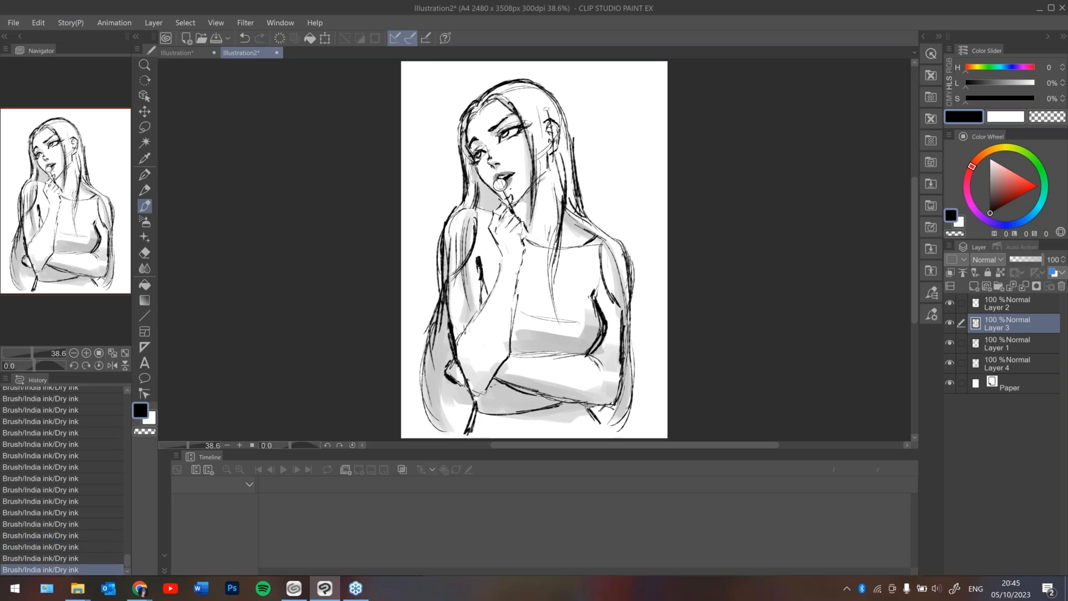
Erase the ear lines from Layer 3 and Layer 1, ending with Layer 3 active.
key("e")
left_click(545, 137)
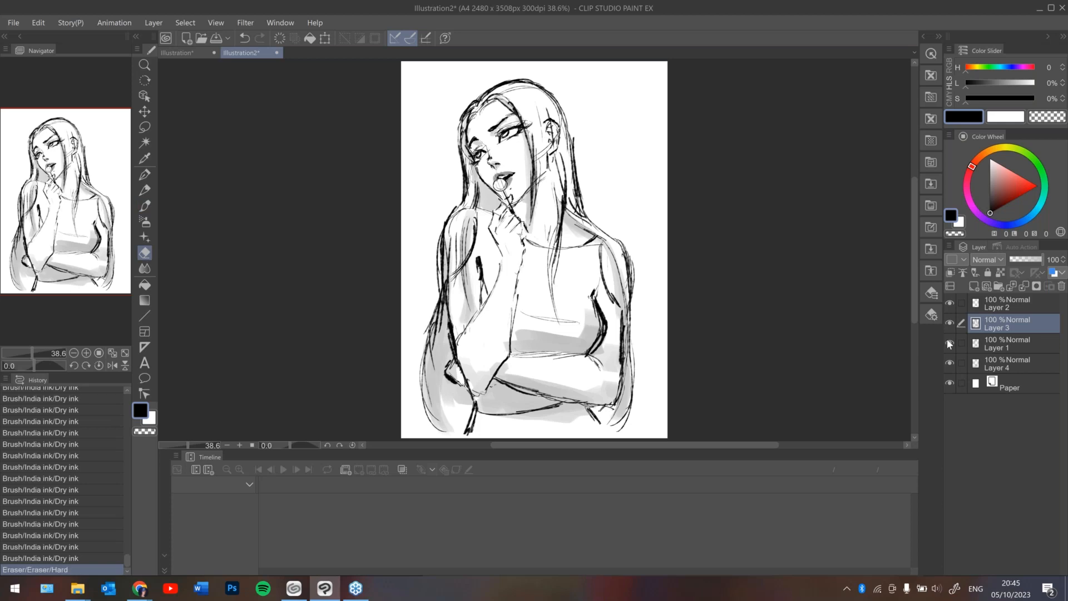
left_click(1006, 363)
left_click(1016, 345)
left_click_drag(548, 147, 554, 128)
left_click(1001, 324)
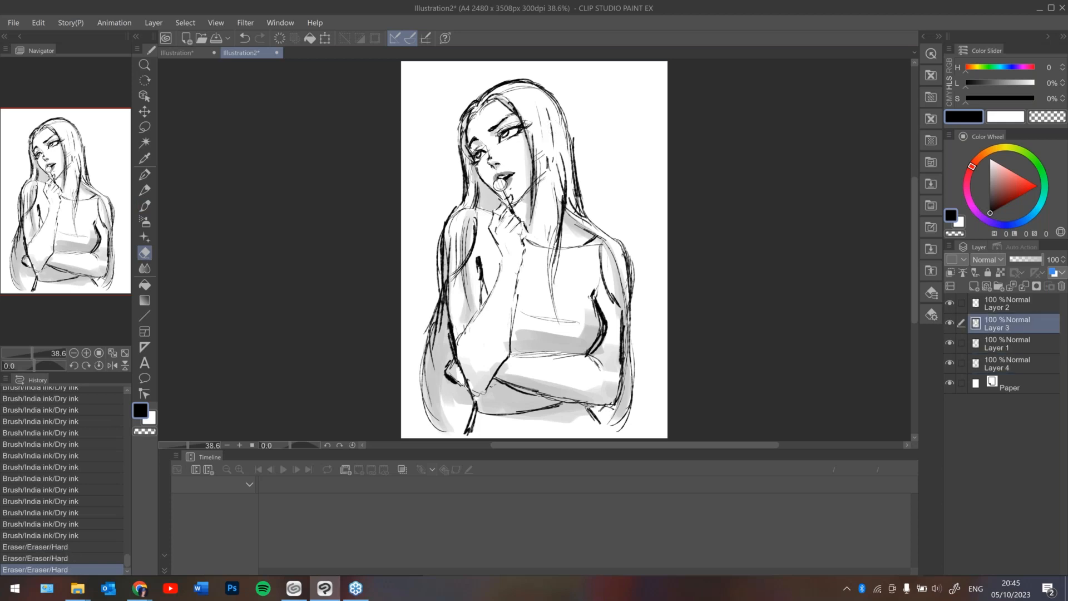
Draw a dark hair strand beside the face from the temple down to the jaw.
key("b")
left_click_drag(523, 118, 532, 186)
key("ctrl+z")
left_click_drag(525, 125, 530, 155)
left_click_drag(529, 151, 532, 183)
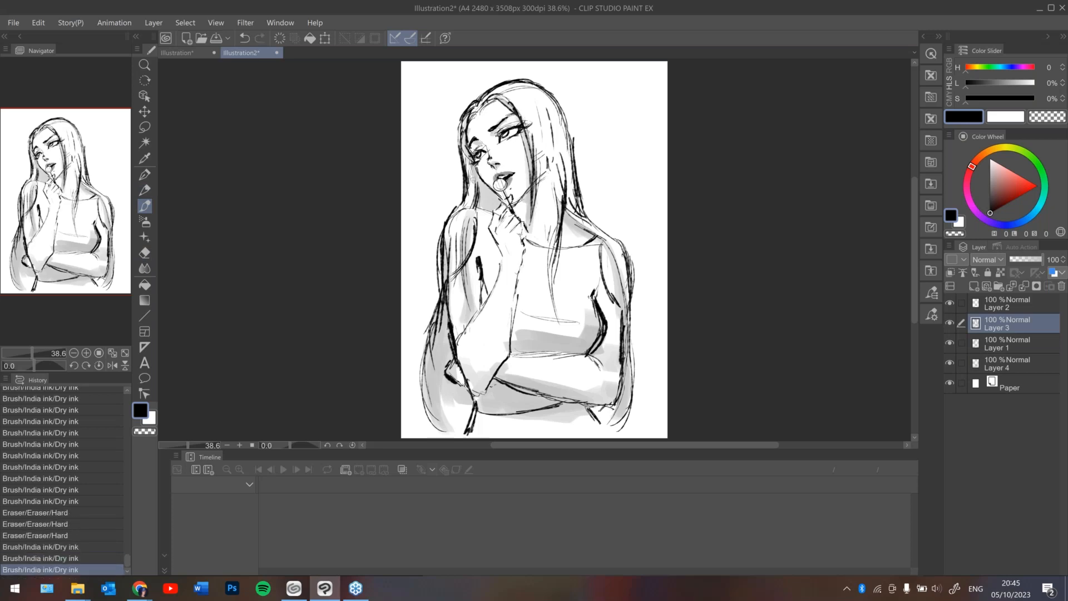
Thicken the hair outline on both sides of the face, along the far shoulder and over the raised arm's shoulder.
left_click_drag(466, 129, 474, 187)
left_click_drag(557, 125, 563, 161)
mouse_move(558, 139)
left_mouse_down()
mouse_move(582, 223)
mouse_move(595, 233)
left_mouse_up()
left_click_drag(568, 210, 604, 238)
left_click_drag(590, 231, 625, 248)
mouse_move(443, 251)
left_mouse_down()
mouse_move(438, 306)
mouse_move(448, 296)
left_mouse_up()
left_click_drag(471, 239, 449, 287)
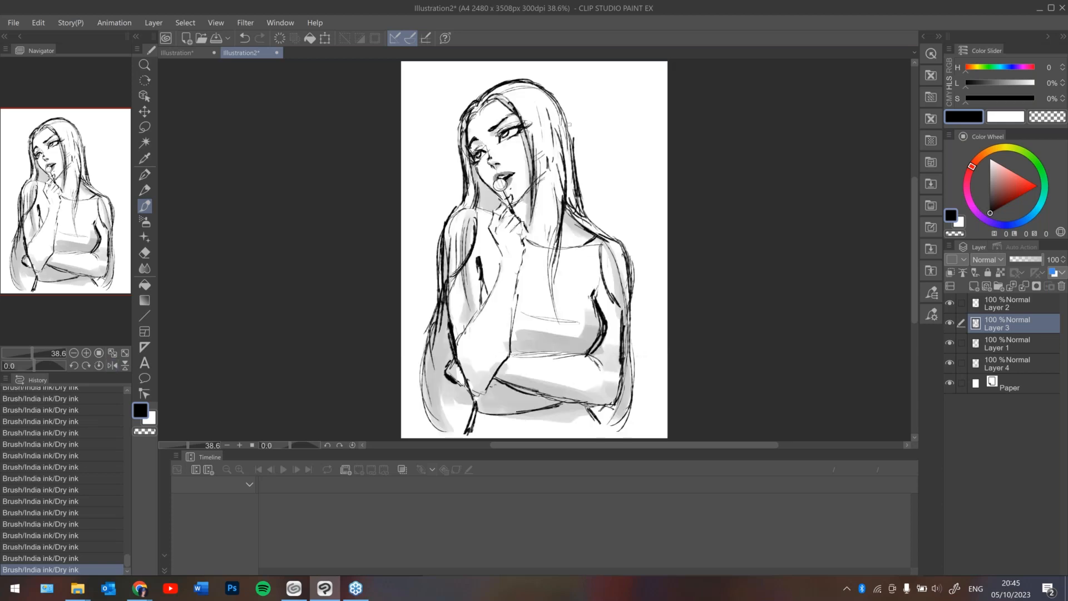
Strengthen the outer hair edge from behind the head to the shoulder, undoing and restoring the strokes to compare them.
left_click_drag(550, 101, 569, 140)
left_click_drag(575, 100, 556, 164)
mouse_move(567, 126)
left_mouse_down()
mouse_move(576, 186)
mouse_move(600, 230)
left_mouse_up()
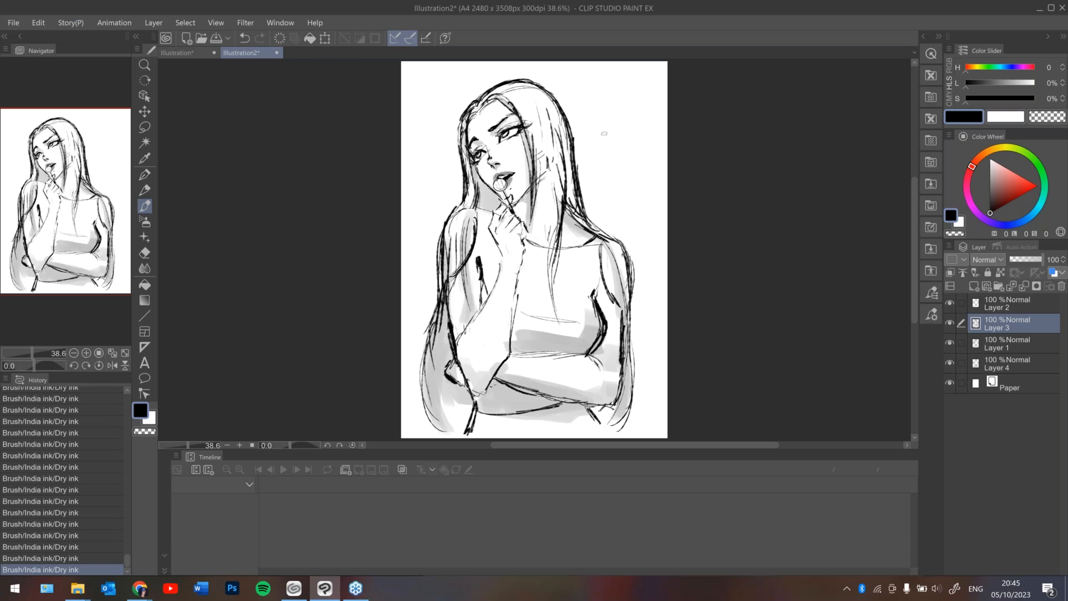
key("ctrl+z")
key("ctrl+z")
key("ctrl+z")
key("ctrl+y")
key("ctrl+y")
key("ctrl+y")
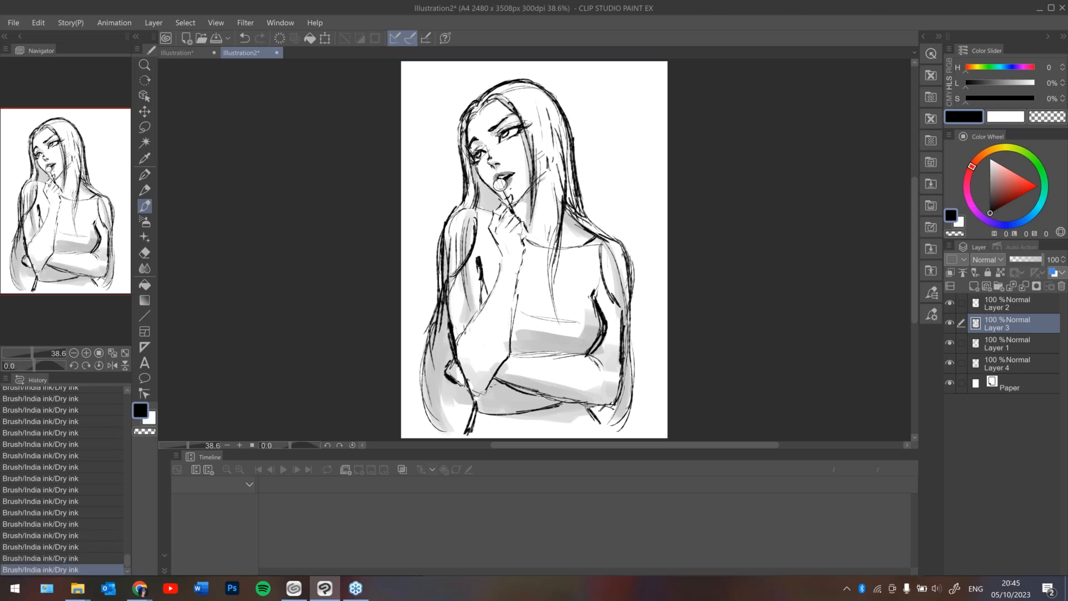
Darken the back of the crown and outline the curved lower hair tips on both sides of the figure.
left_click_drag(535, 83, 572, 128)
left_click_drag(633, 371, 619, 433)
key("ctrl+z")
mouse_move(632, 356)
left_mouse_down()
mouse_move(622, 429)
mouse_move(606, 434)
left_mouse_up()
mouse_move(426, 370)
left_mouse_down()
mouse_move(429, 420)
mouse_move(455, 427)
mouse_move(461, 403)
left_mouse_up()
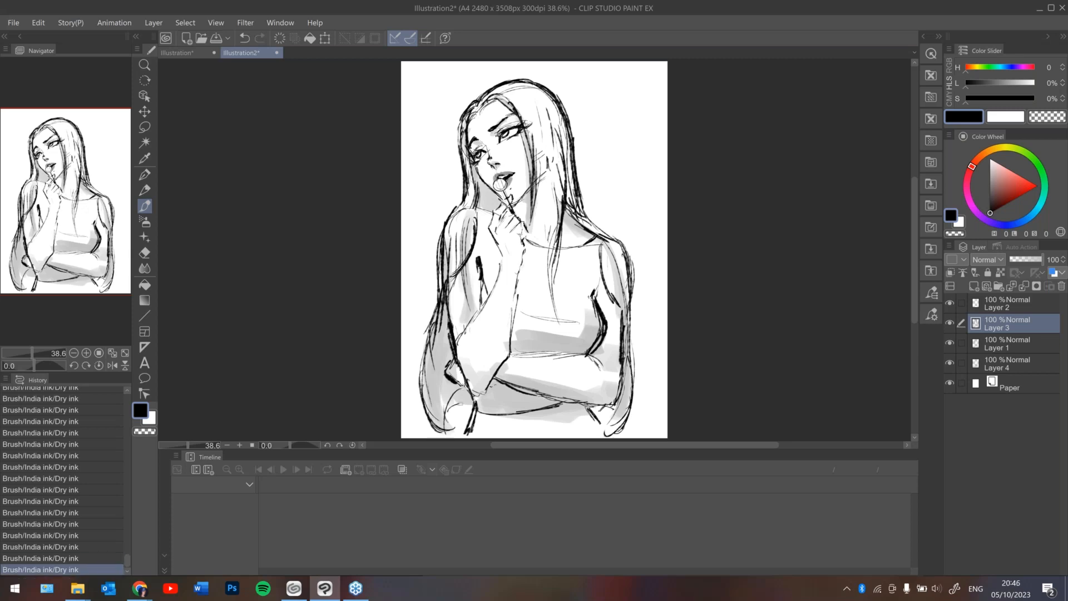
Sketch diagonal fold lines across the chest and darken the hair parting above the forehead.
left_click_drag(525, 289, 574, 253)
left_click_drag(523, 345, 572, 309)
left_click_drag(541, 332, 594, 293)
mouse_move(477, 110)
left_mouse_down()
mouse_move(462, 123)
mouse_move(501, 100)
left_mouse_up()
left_click_drag(510, 95, 503, 102)
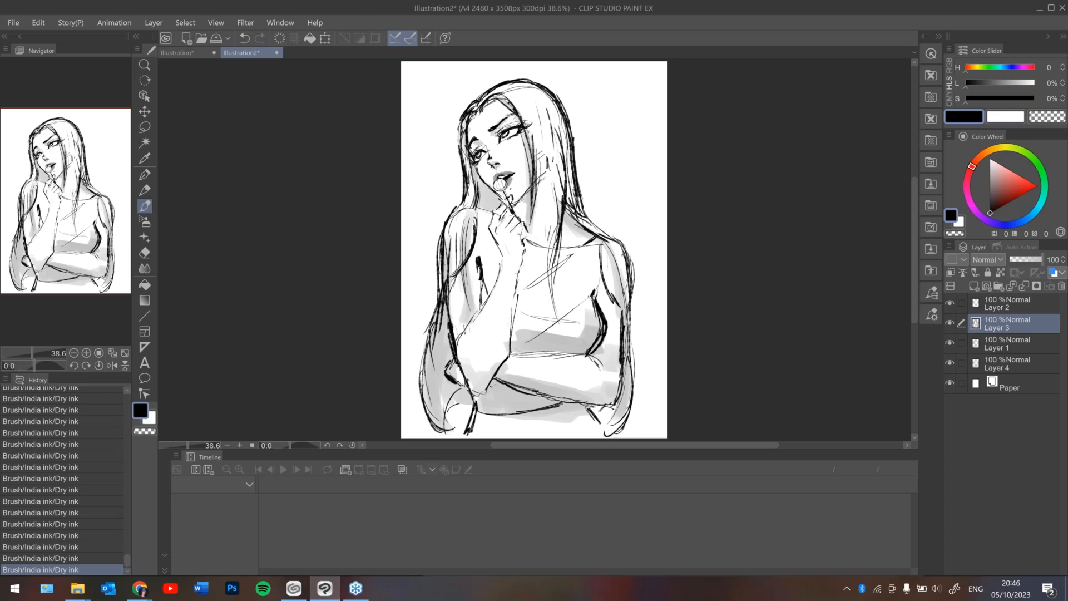
Extend the long hair strand down over the chest and sketch a curved line across the waist.
mouse_move(541, 194)
left_mouse_down()
mouse_move(523, 242)
mouse_move(549, 301)
left_mouse_up()
left_click_drag(543, 263, 563, 330)
left_click_drag(486, 430, 513, 436)
mouse_move(506, 433)
left_mouse_down()
mouse_move(531, 437)
mouse_move(575, 410)
left_mouse_up()
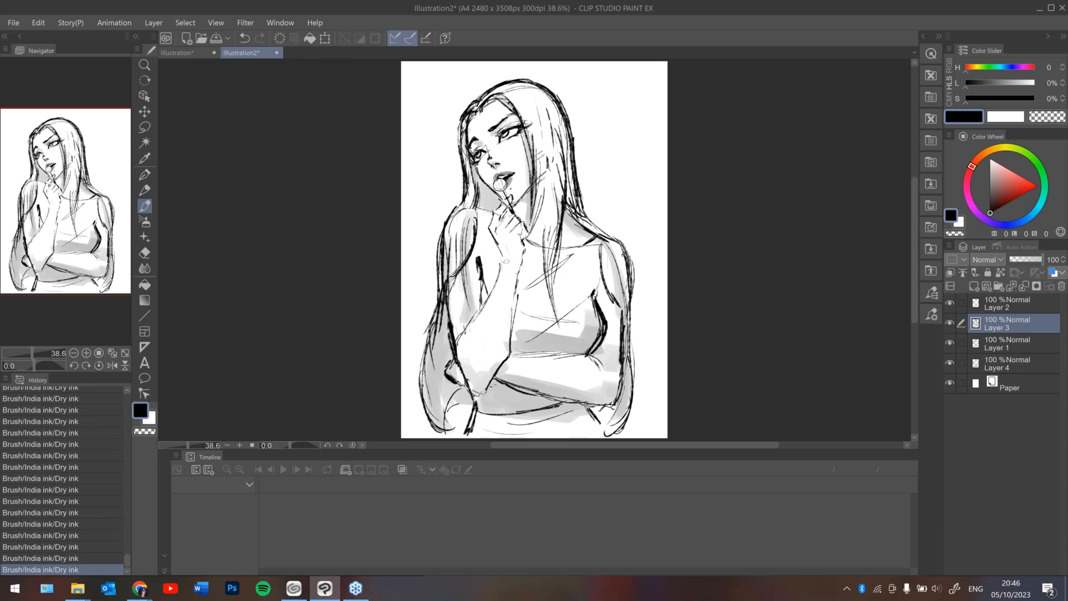
Add contour lines to the raised hand, the wrist and forearm, and the fingers under the chin.
mouse_move(502, 228)
left_mouse_down()
mouse_move(496, 253)
mouse_move(509, 245)
mouse_move(520, 273)
left_mouse_up()
left_click_drag(512, 312, 457, 339)
left_click_drag(528, 195, 517, 206)
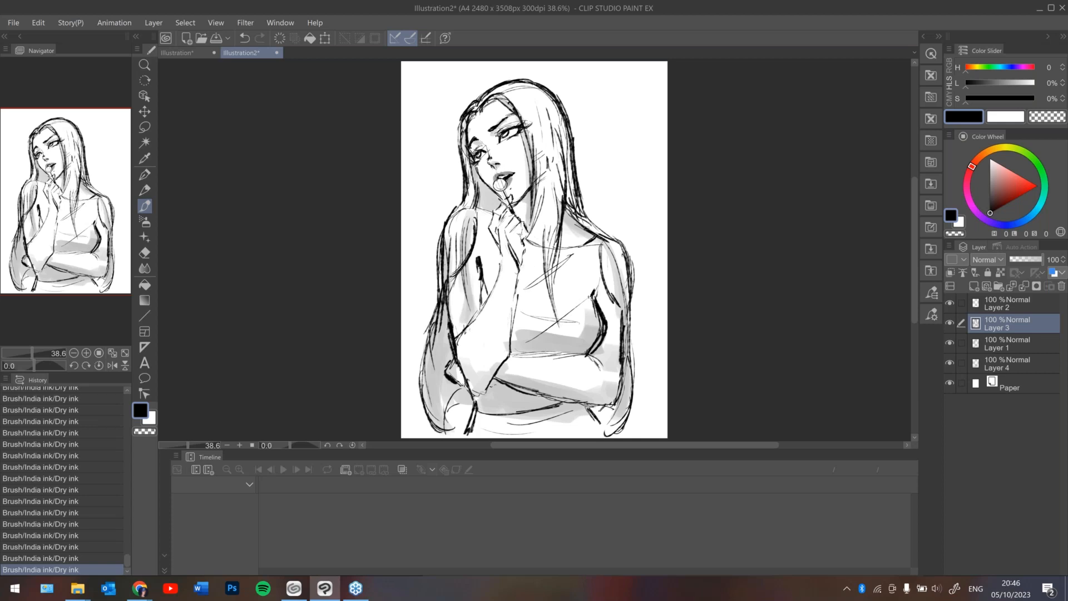
Mirror the canvas view and erase stray marks in the hair beside the jaw.
key("h")
key("e")
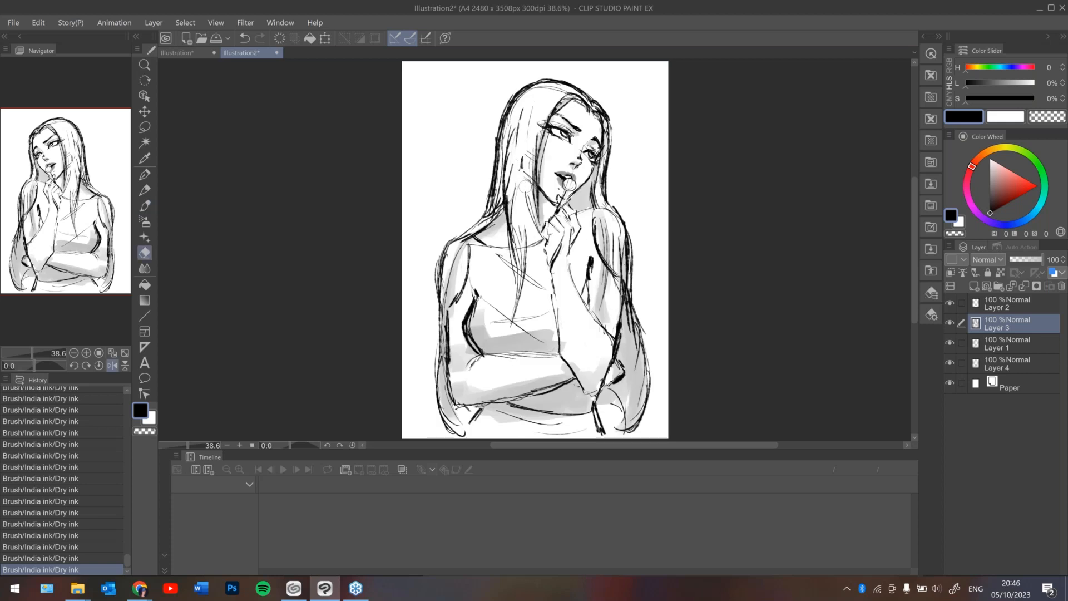
left_click(525, 187)
Merge all the sketch layers into a single Layer 4 above the paper.
key("ctrl+e")
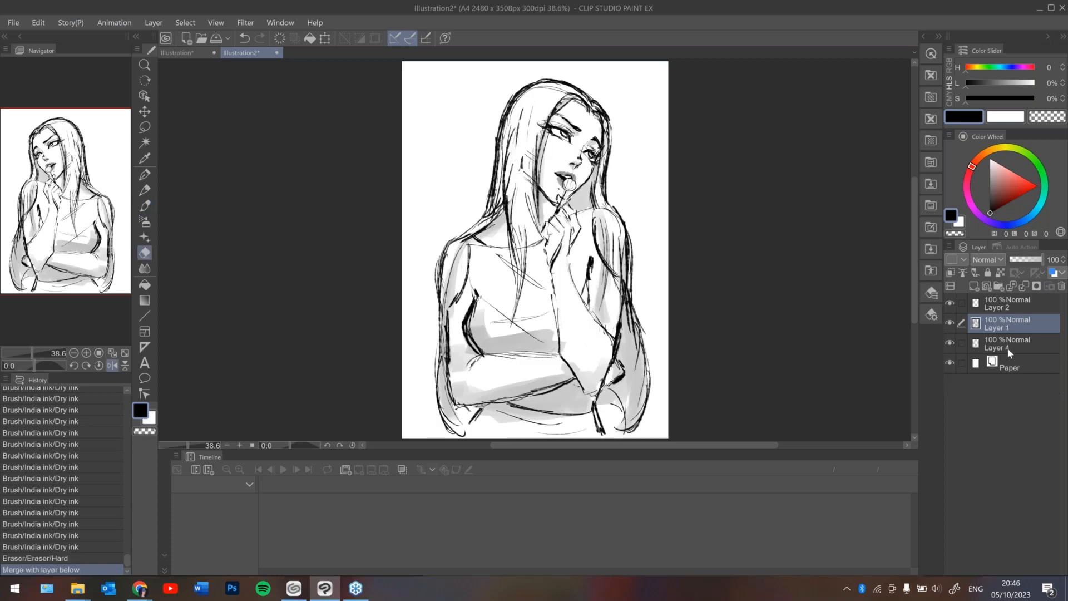
key("ctrl+e")
key("ctrl+e")
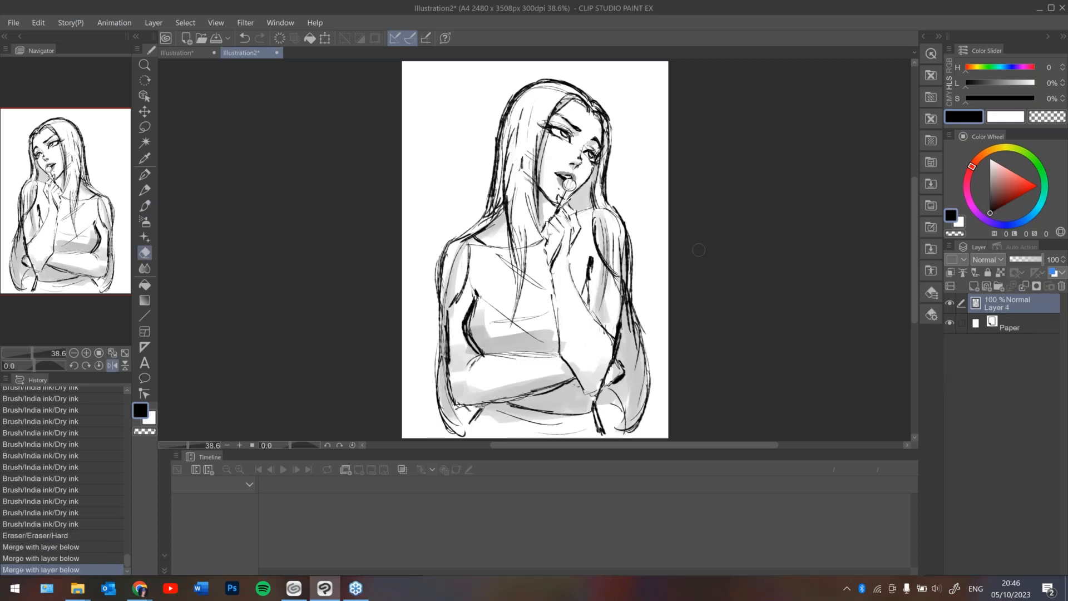
Erase the remaining stray marks in the hair beside the cheek and eye, restoring the unmirrored view.
left_click(530, 189)
key("h")
mouse_move(534, 137)
left_mouse_down()
mouse_move(534, 183)
mouse_move(537, 139)
left_mouse_up()
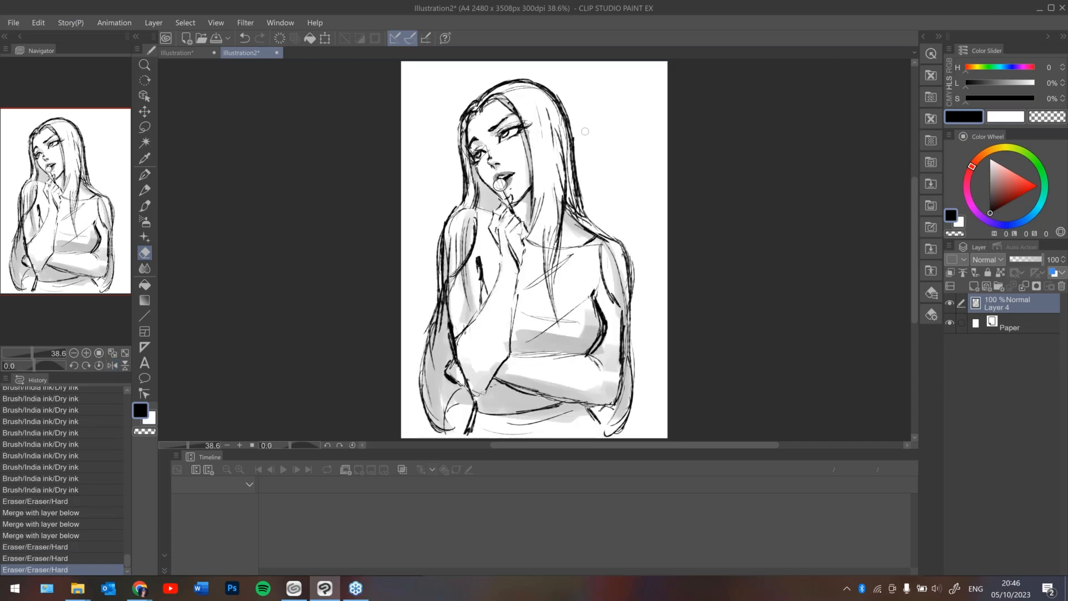
Add small ink strokes beneath the eye and undo the last one.
key("b")
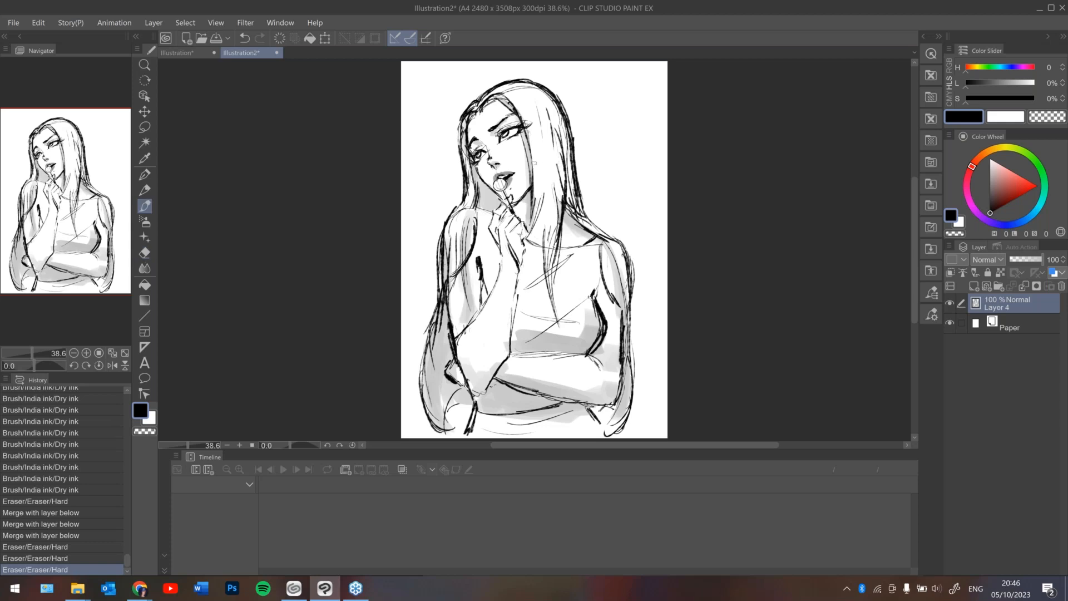
left_click_drag(503, 140, 508, 141)
left_click_drag(505, 141, 494, 148)
key("ctrl+z")
key("ctrl+y")
key("ctrl+z")
Darken the hair edges at the shoulders, temple and lower tip, and reinforce the curved line across the waist.
left_click_drag(441, 270, 433, 300)
left_click_drag(582, 214, 623, 248)
left_click_drag(460, 129, 457, 147)
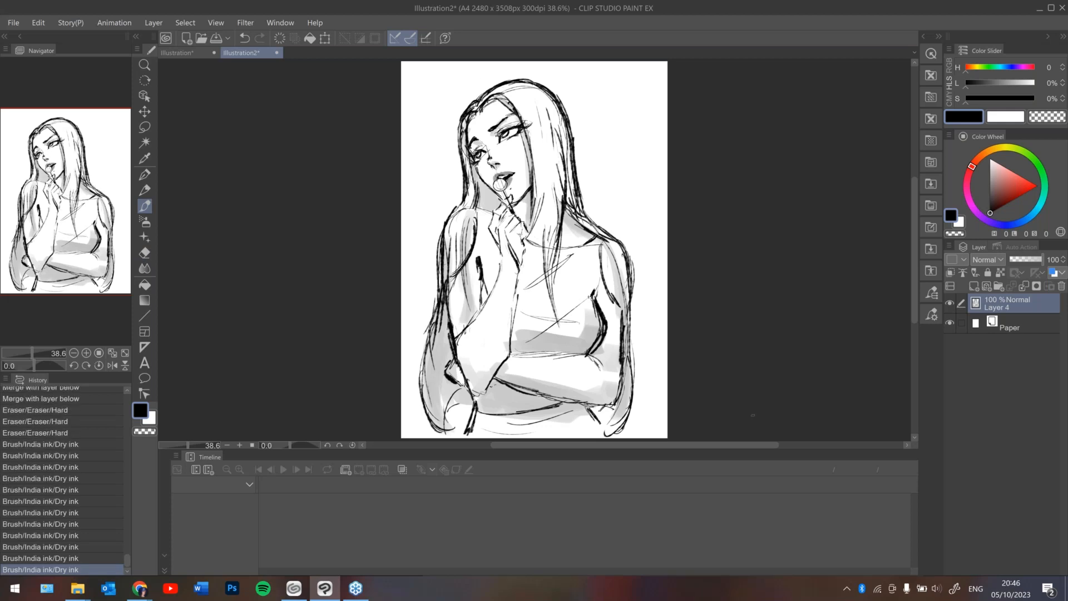
mouse_move(634, 387)
left_mouse_down()
mouse_move(618, 438)
mouse_move(625, 428)
left_mouse_up()
mouse_move(481, 424)
left_mouse_down()
mouse_move(522, 427)
mouse_move(571, 413)
left_mouse_up()
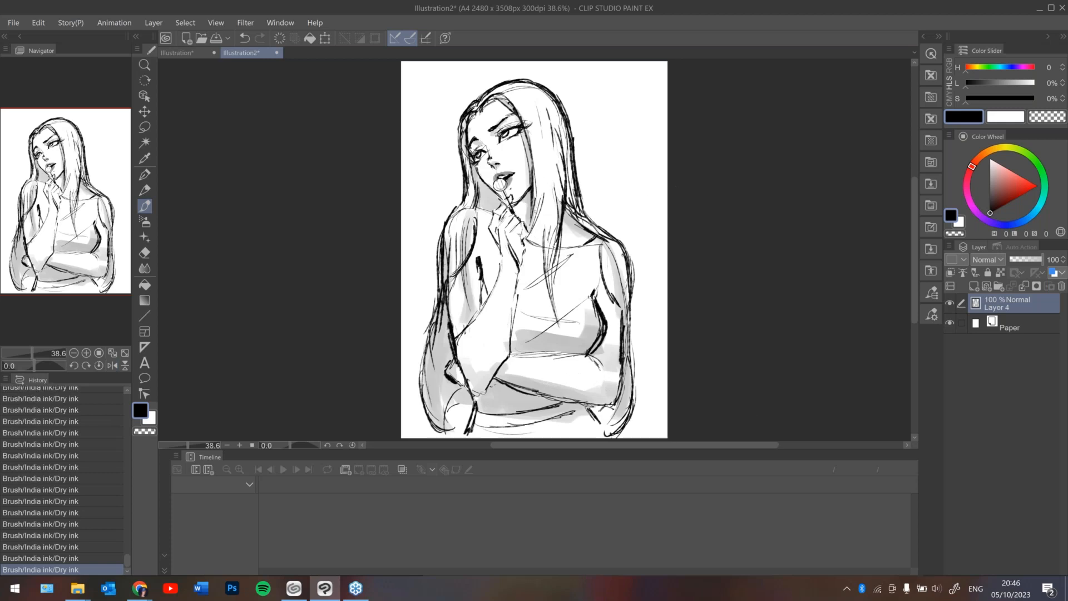
Clean up and redraw the hair edge over the raised arm's shoulder.
key("e")
mouse_move(468, 245)
left_mouse_down()
mouse_move(459, 268)
mouse_move(474, 227)
left_mouse_up()
key("ctrl+z")
key("p")
left_click_drag(442, 252, 462, 212)
left_click(689, 288)
left_click(688, 288)
left_click(689, 289)
Erase excess strokes at the raised arm's shoulder in mirrored view and darken the lower hair edges on both sides.
key("h")
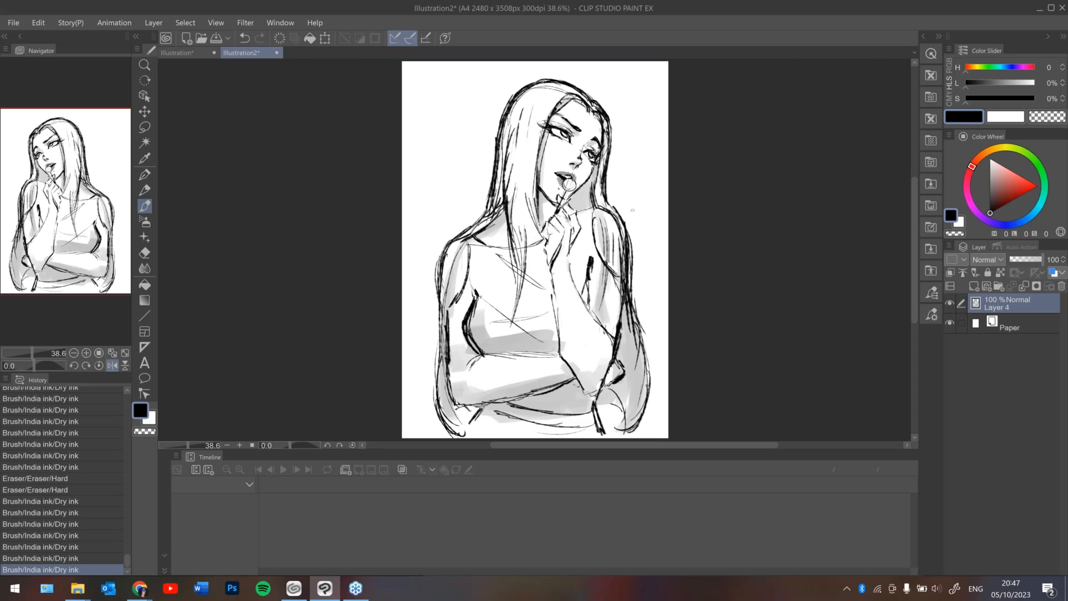
key("ctrl+z")
key("e")
mouse_move(627, 258)
left_mouse_down()
mouse_move(620, 216)
mouse_move(628, 229)
left_mouse_up()
key("b")
key("h")
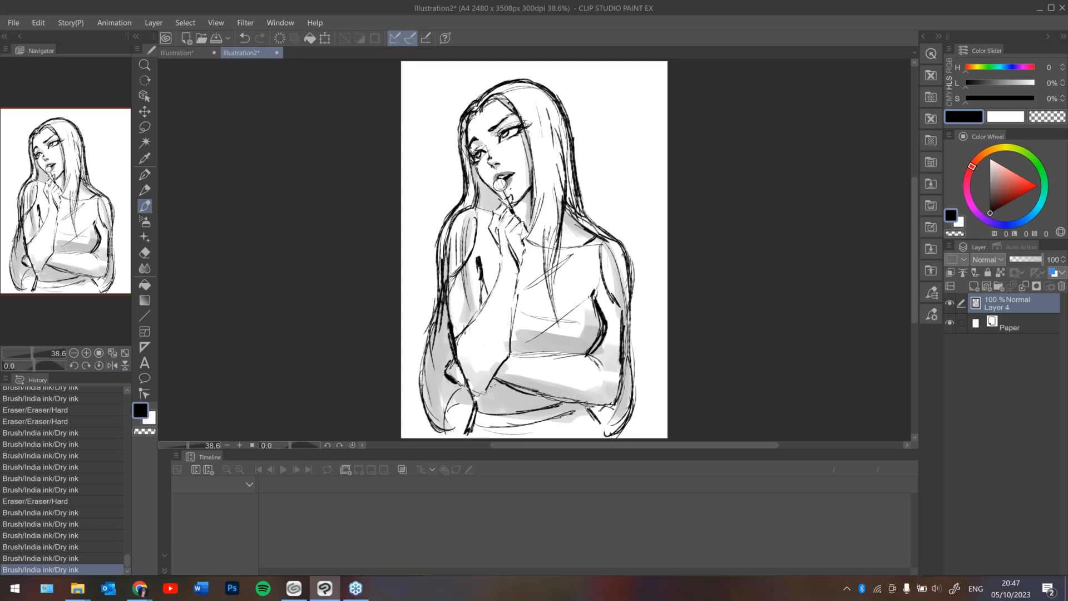
left_click_drag(437, 280, 429, 320)
left_click_drag(635, 293, 632, 315)
Create a new raster layer between the merged sketch and the paper.
scroll(670, 364, "down", 3)
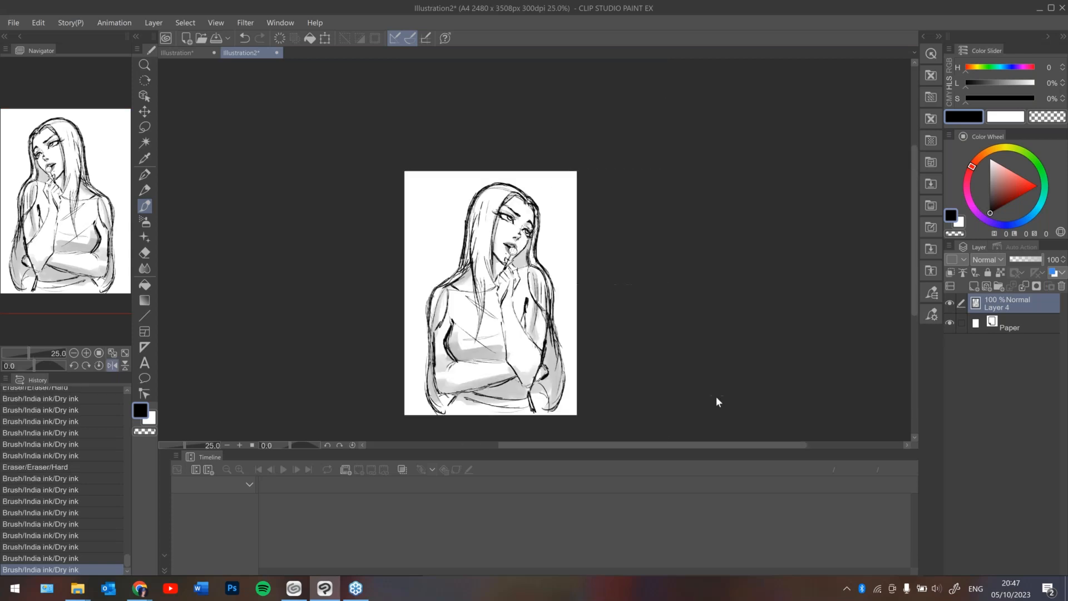
scroll(665, 396, "up", 1)
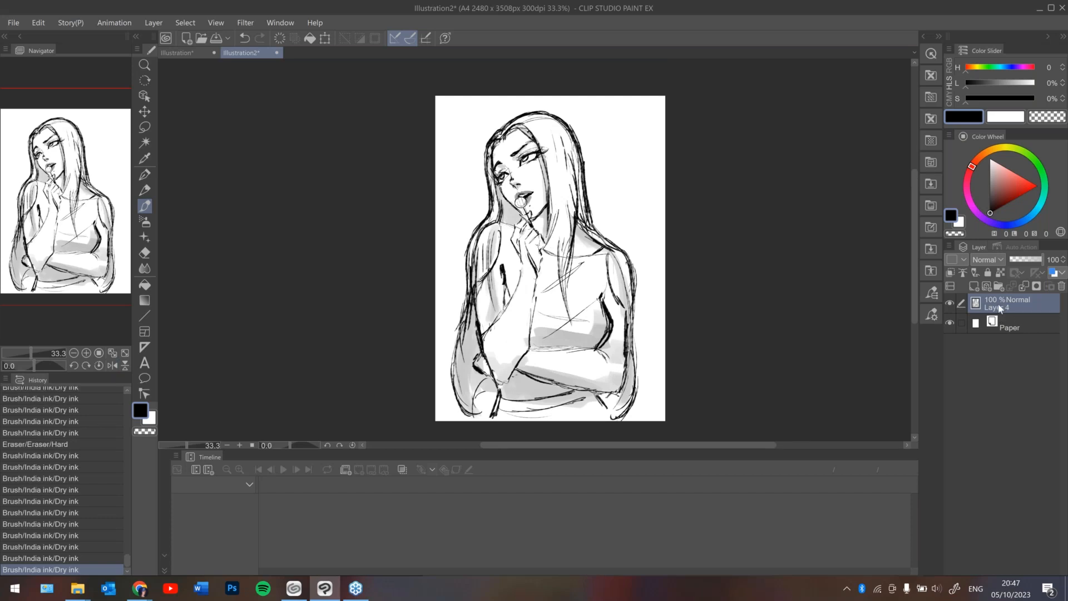
left_click(1000, 323)
left_click(985, 287)
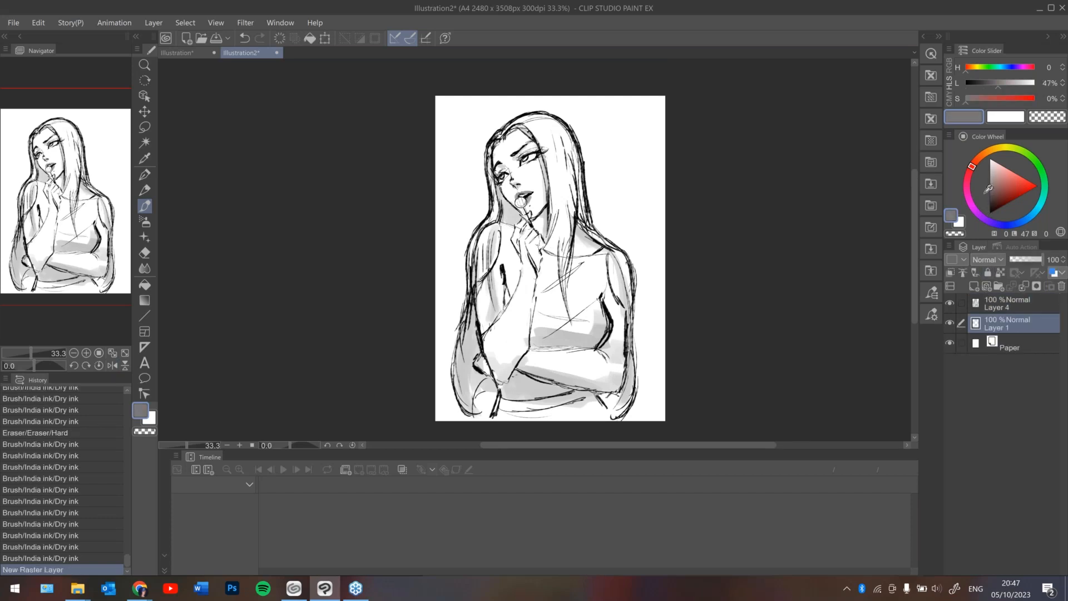
Shade beneath the hairline and around the lips with the angular soft brush in grey at 55% luminosity, undoing unwanted strokes.
left_click(931, 291)
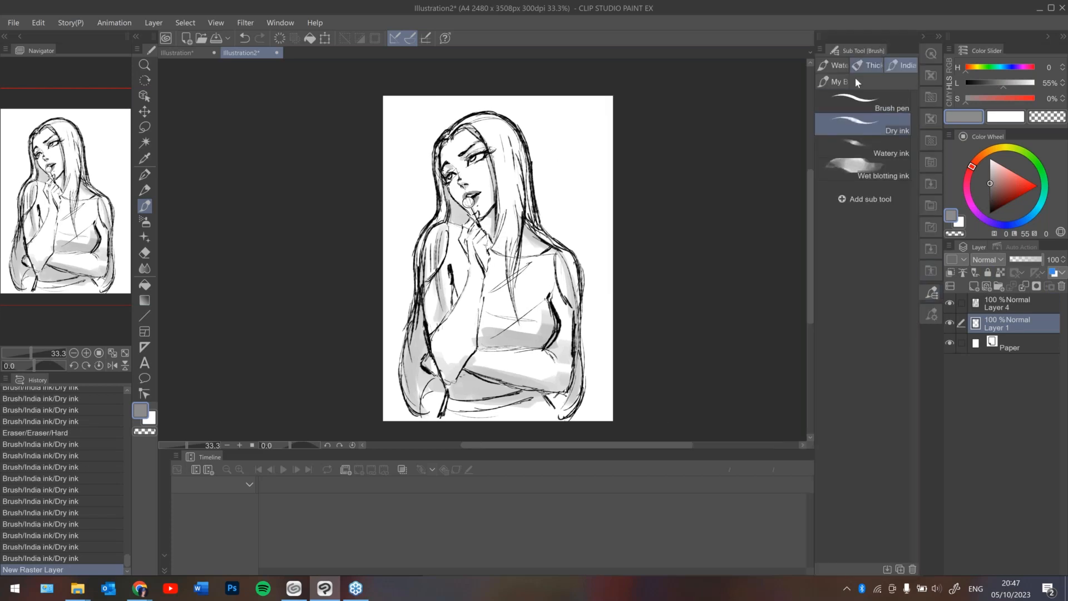
left_click(911, 38)
left_click_drag(513, 129, 538, 146)
key("ctrl+z")
key("ctrl+z")
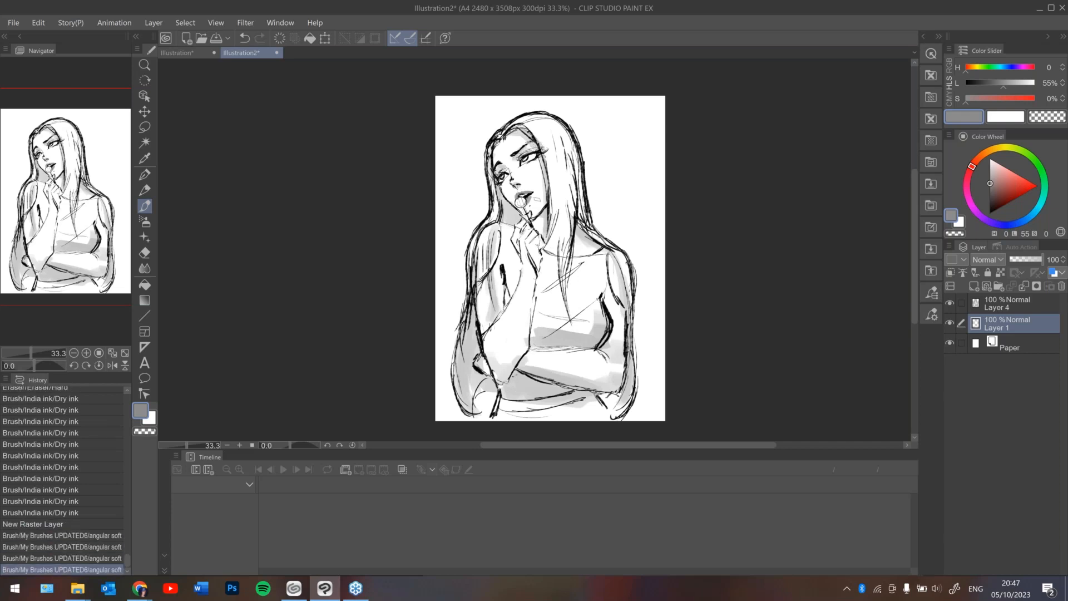
key("ctrl+z")
key("ctrl+z")
left_click_drag(497, 143, 491, 156)
left_click_drag(522, 196, 532, 202)
Switch back to the Dry ink brush and redraw a stroke along the hair edge beside the raised arm's shoulder.
scroll(615, 174, "down", 1)
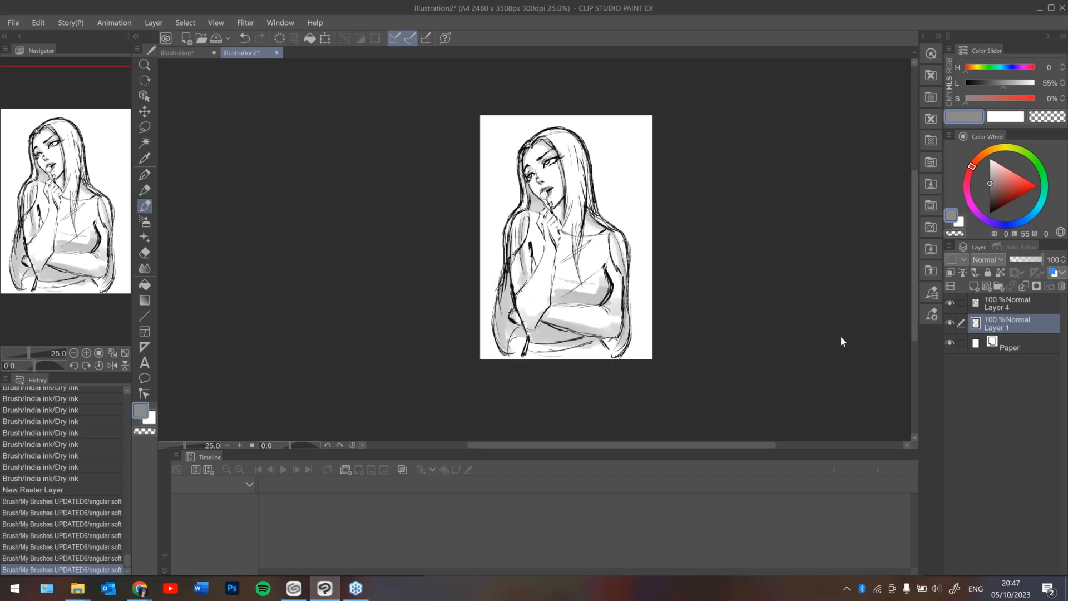
scroll(842, 342, "up", 1)
left_click_drag(916, 255, 913, 235)
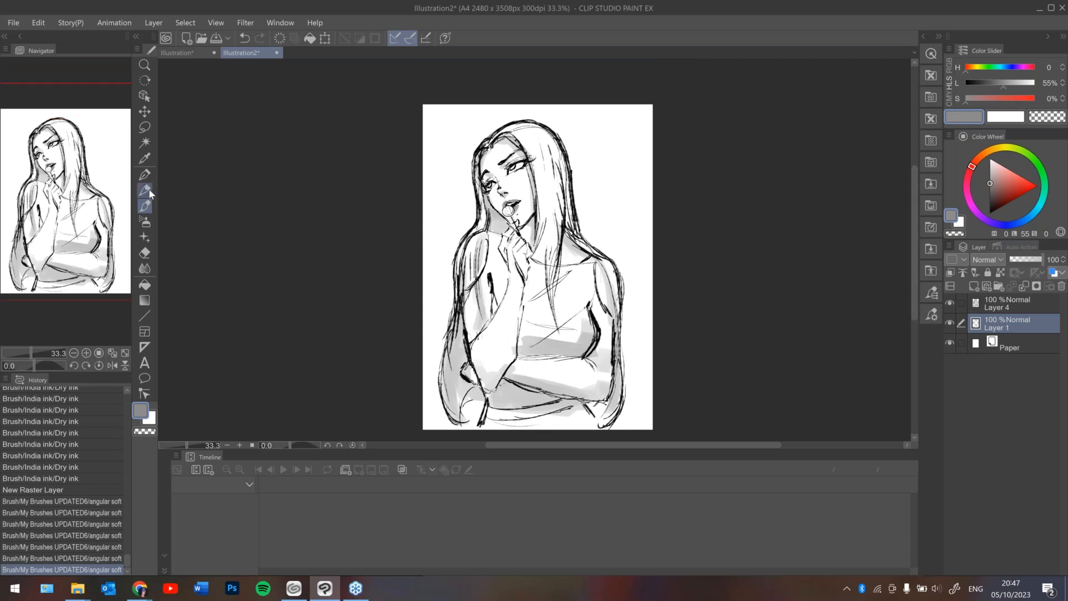
left_click(931, 292)
left_click(901, 65)
left_click(860, 127)
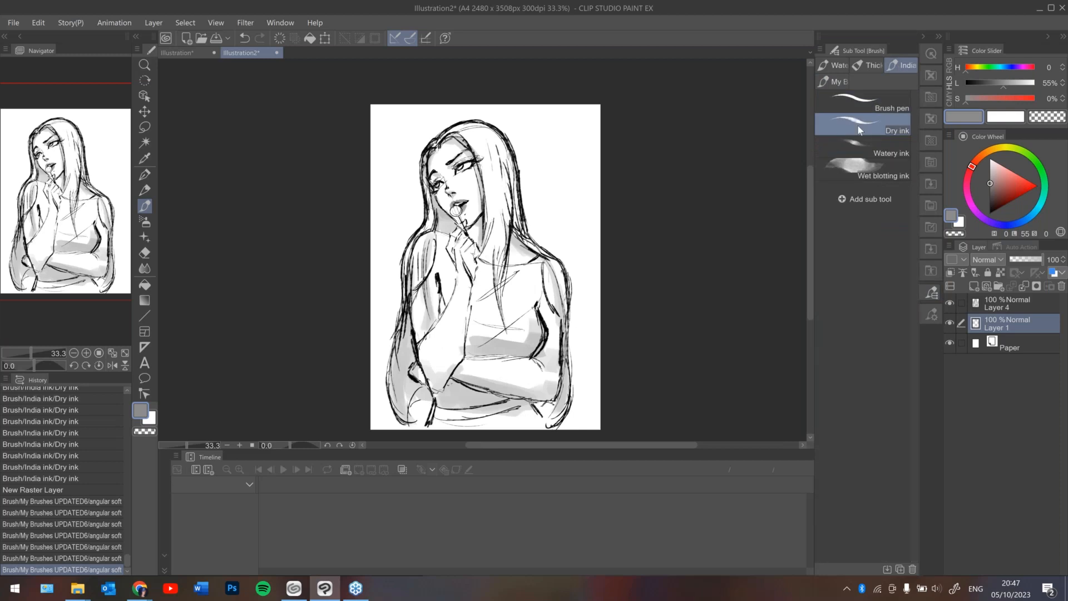
left_click(919, 36)
left_click_drag(454, 272, 452, 296)
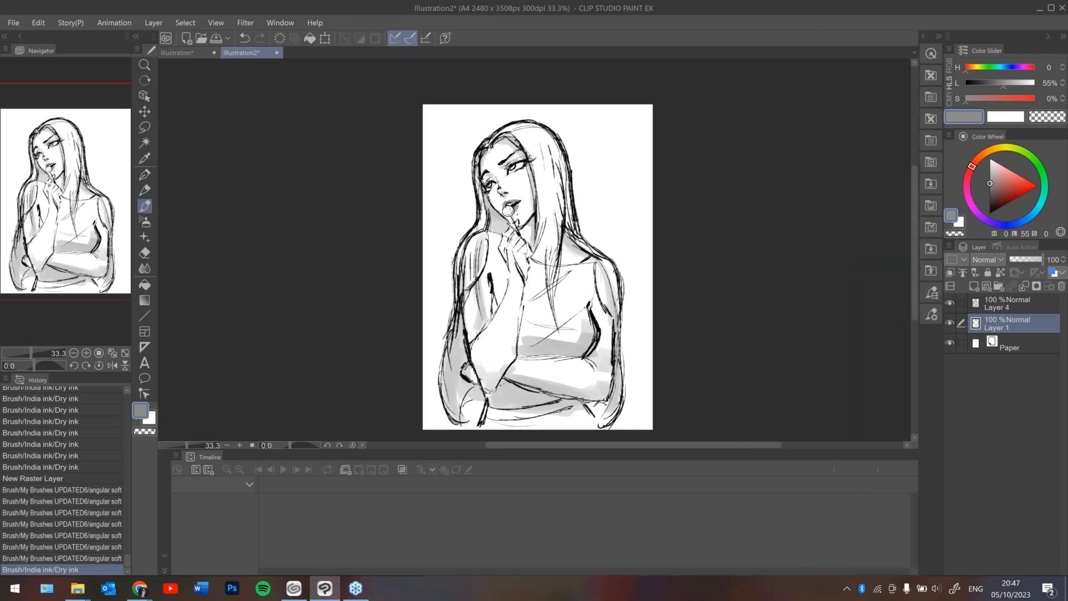
key("ctrl+z")
left_click_drag(454, 257, 453, 295)
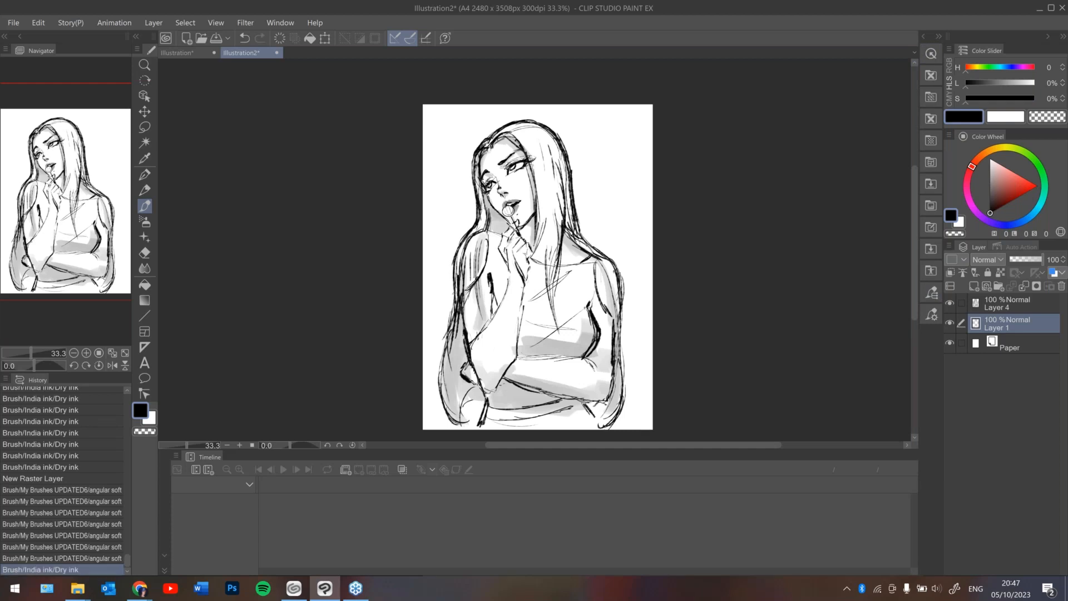
Add short black strokes to the hair edge behind the neck and beside the face.
mouse_move(581, 231)
left_mouse_down()
mouse_move(590, 248)
mouse_move(583, 238)
left_mouse_up()
left_click_drag(573, 195, 578, 218)
left_click_drag(570, 170, 573, 191)
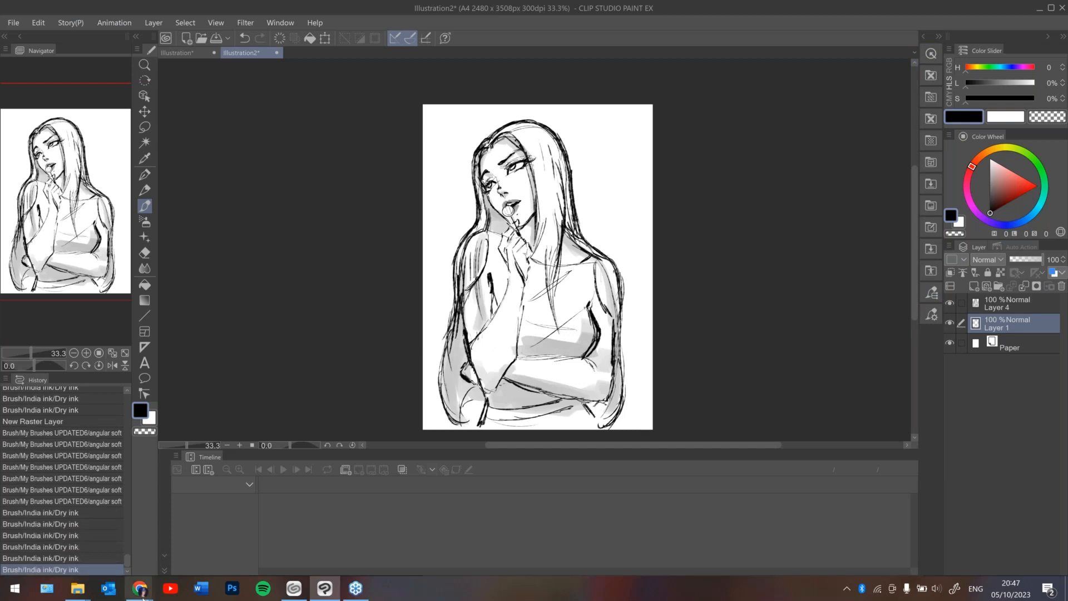
Switch to the open Chrome window.
left_click(141, 588)
left_click(204, 528)
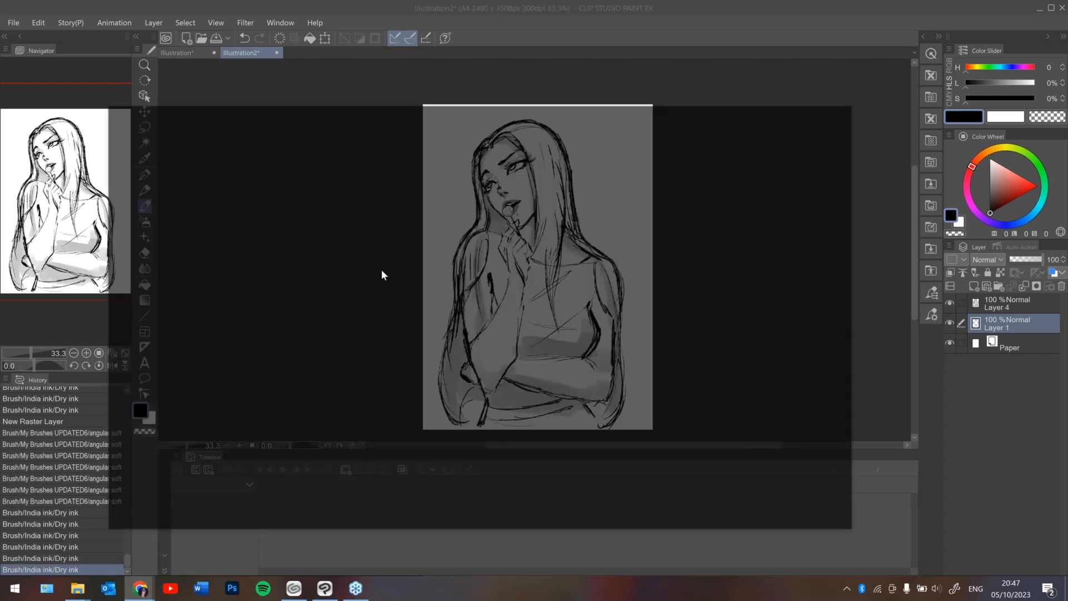
Look over the YouTube results for "proko anatomy" and return to the drawing.
left_click(483, 74)
scroll(295, 295, "down", 1)
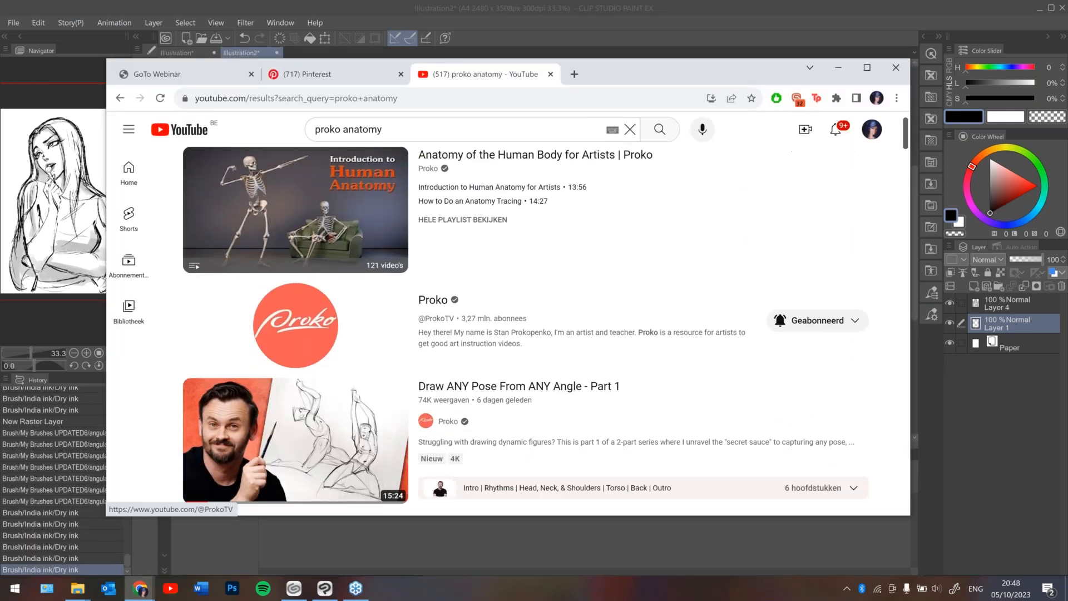
scroll(295, 295, "up", 1)
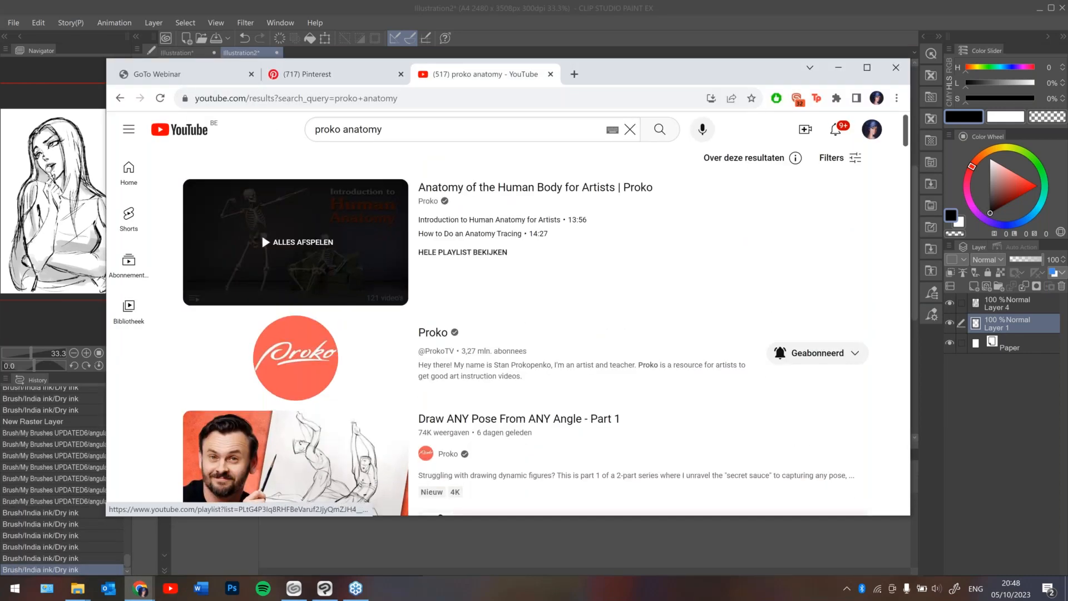
left_click(829, 75)
Sketch small trial shapes, including an oval and an arrow, in the blank area beside the head, undoing unwanted strokes.
left_click_drag(605, 125, 602, 128)
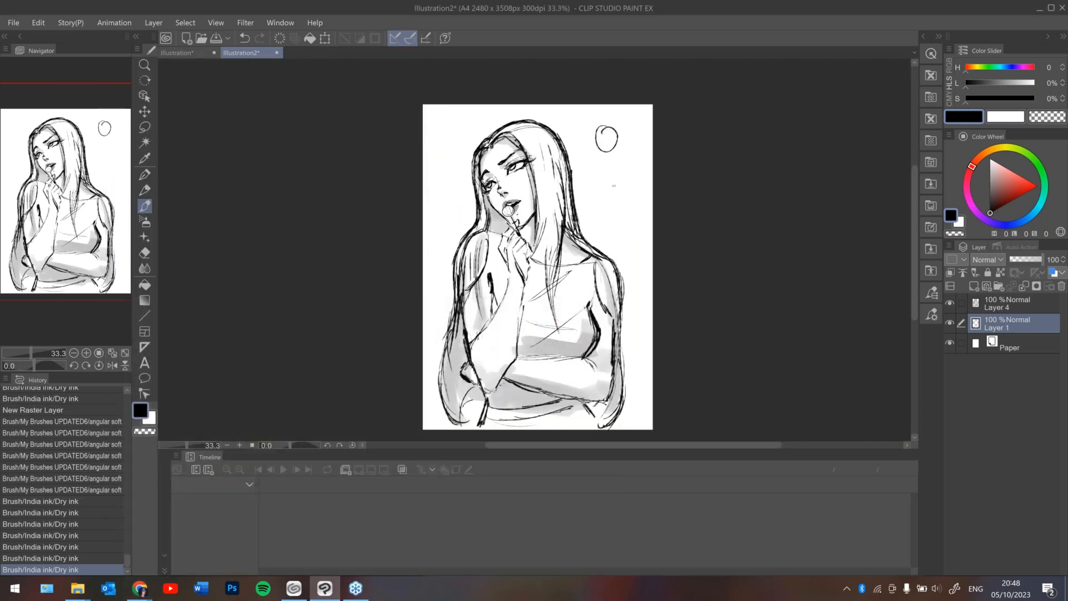
key("ctrl+z")
mouse_move(606, 170)
left_mouse_down()
mouse_move(598, 216)
mouse_move(613, 200)
left_mouse_up()
key("ctrl+z")
key("ctrl+z")
mouse_move(629, 123)
left_mouse_down()
mouse_move(619, 162)
mouse_move(587, 169)
mouse_move(603, 162)
left_mouse_up()
key("ctrl+z")
key("ctrl+z")
mouse_move(621, 122)
left_mouse_down()
mouse_move(604, 163)
mouse_move(588, 171)
left_mouse_up()
key("ctrl+z")
mouse_move(587, 160)
left_mouse_down()
mouse_move(605, 165)
mouse_move(609, 152)
mouse_move(603, 171)
left_mouse_up()
key("ctrl+z")
key("ctrl+z")
mouse_move(611, 127)
left_mouse_down()
mouse_move(588, 160)
mouse_move(622, 129)
mouse_move(614, 162)
left_mouse_up()
key("ctrl+z")
key("ctrl+z")
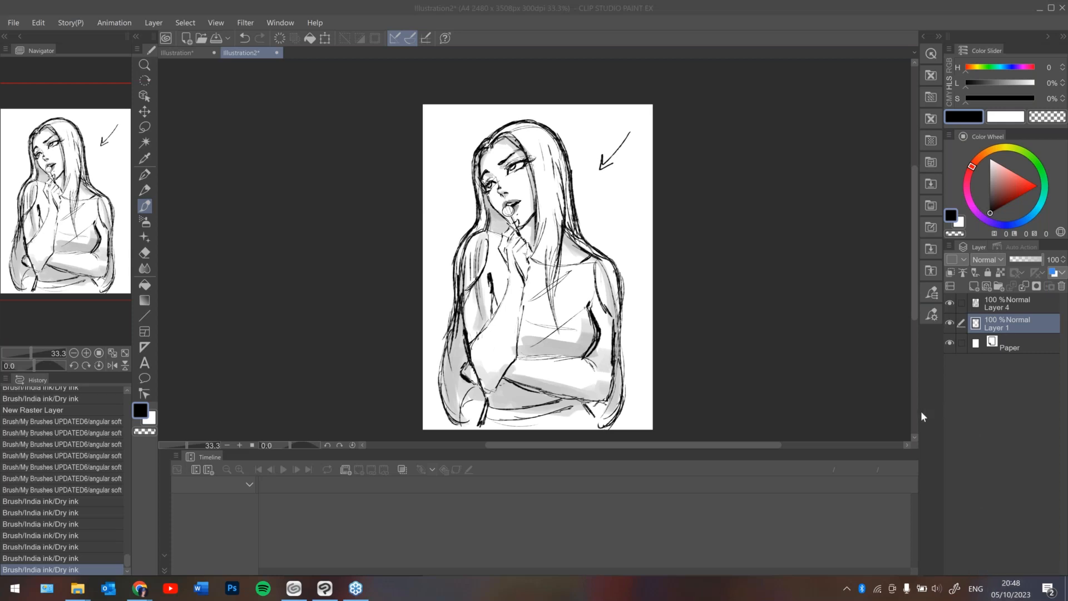
Erase the arrow beside the head with the Hard eraser.
left_click(914, 314)
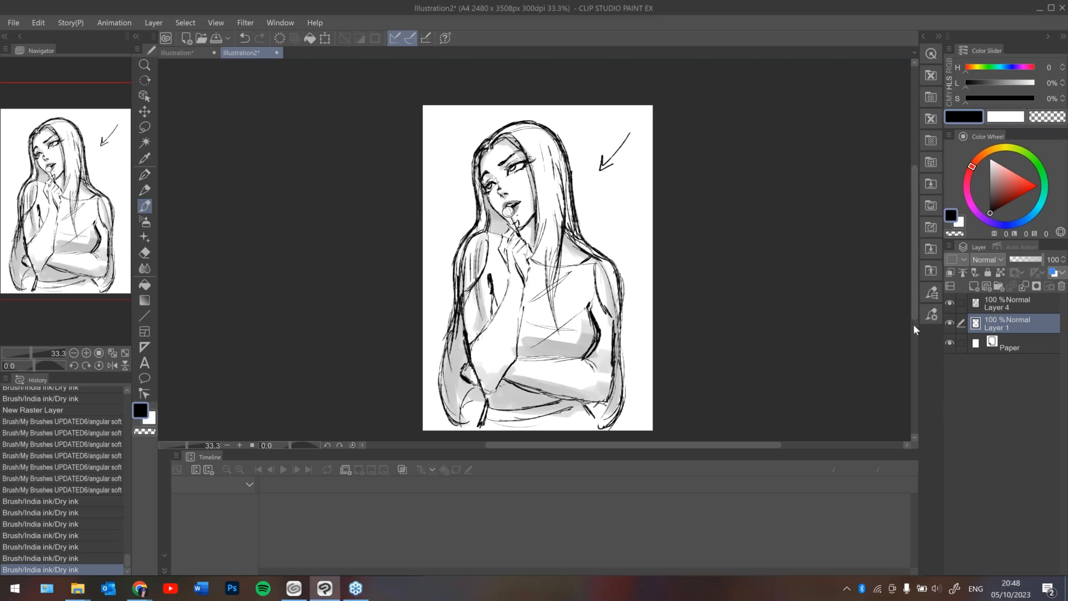
left_click_drag(915, 312, 916, 309)
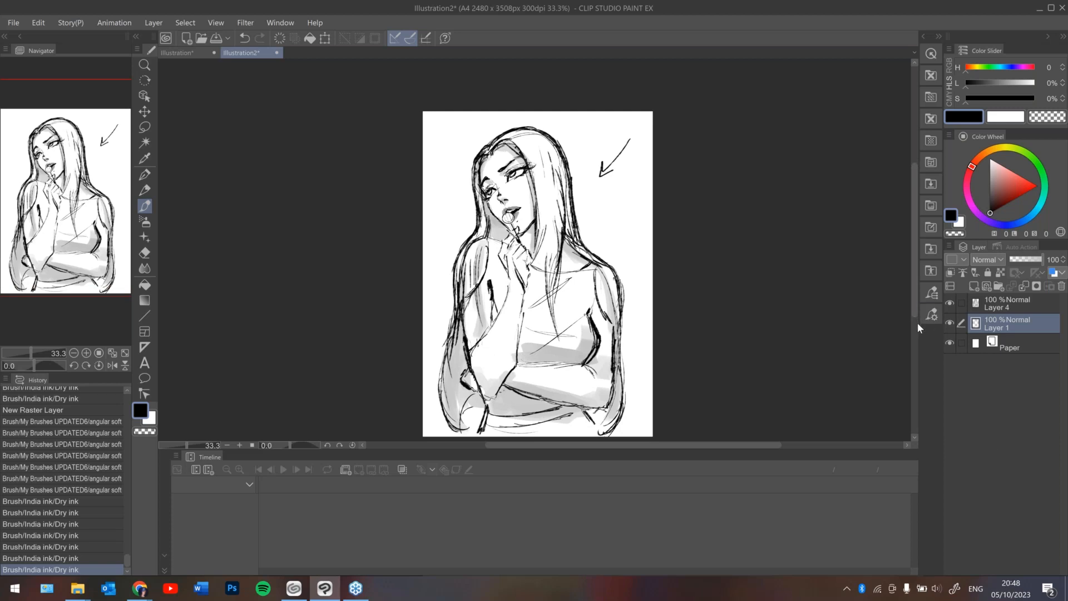
left_click_drag(916, 312, 917, 316)
key("e")
mouse_move(609, 132)
left_mouse_down()
mouse_move(600, 150)
mouse_move(632, 112)
left_mouse_up()
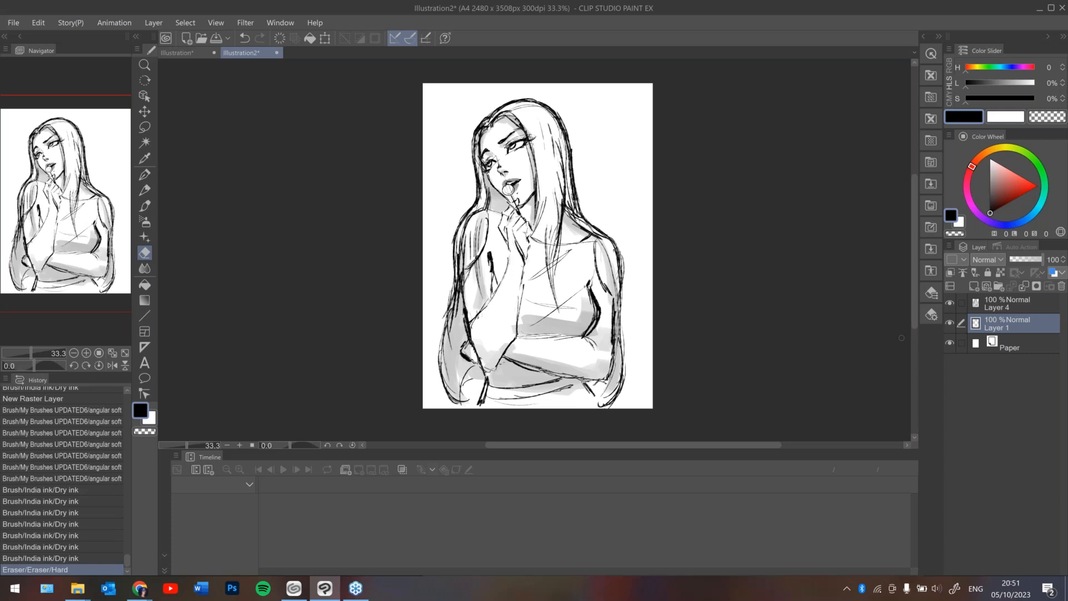
Switch to File Explorer and view the Draken artwork from the Photoshop image folder.
mouse_move(86, 594)
left_click(124, 530)
scroll(399, 447, "up", 5)
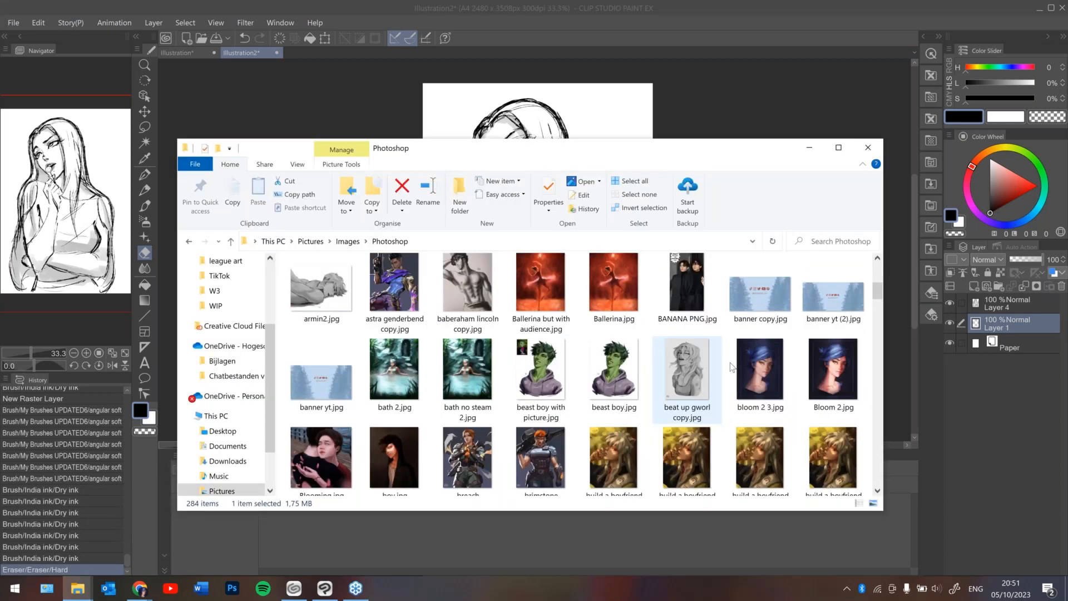
scroll(586, 374, "down", 5)
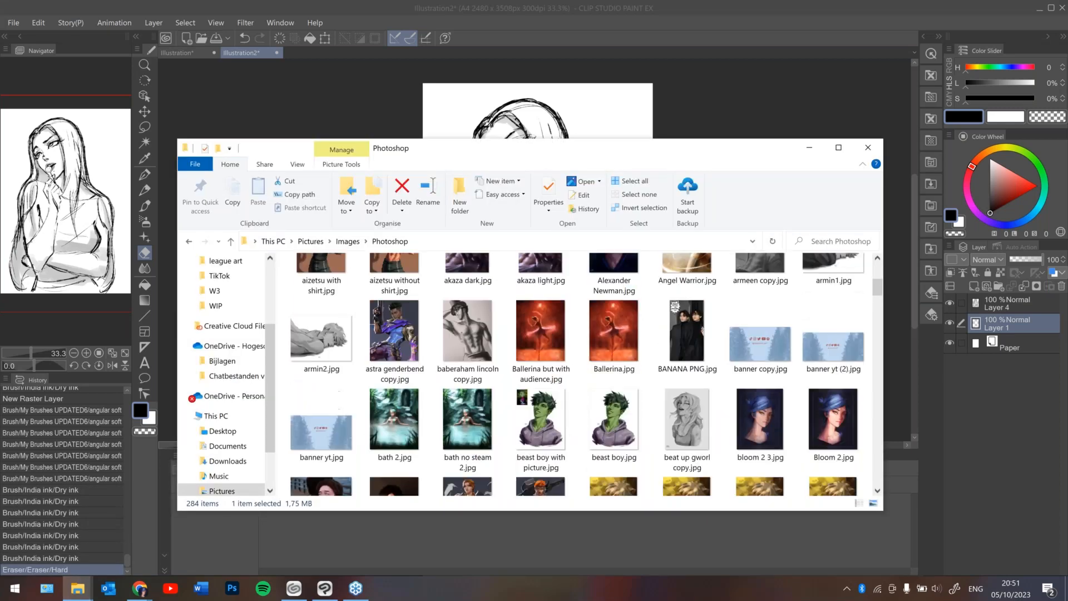
scroll(578, 374, "down", 6)
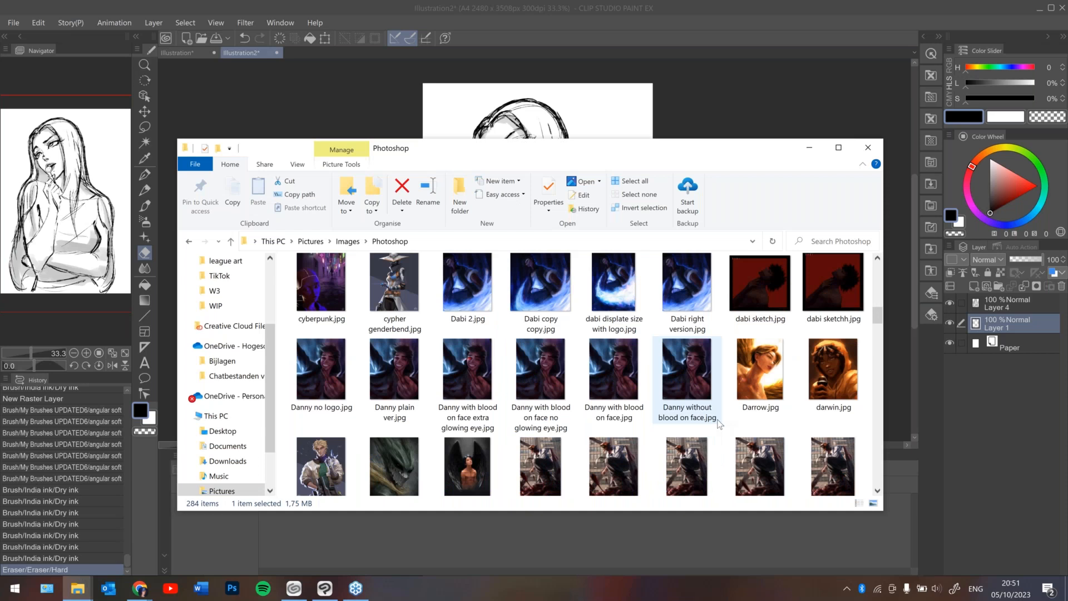
double_click(562, 377)
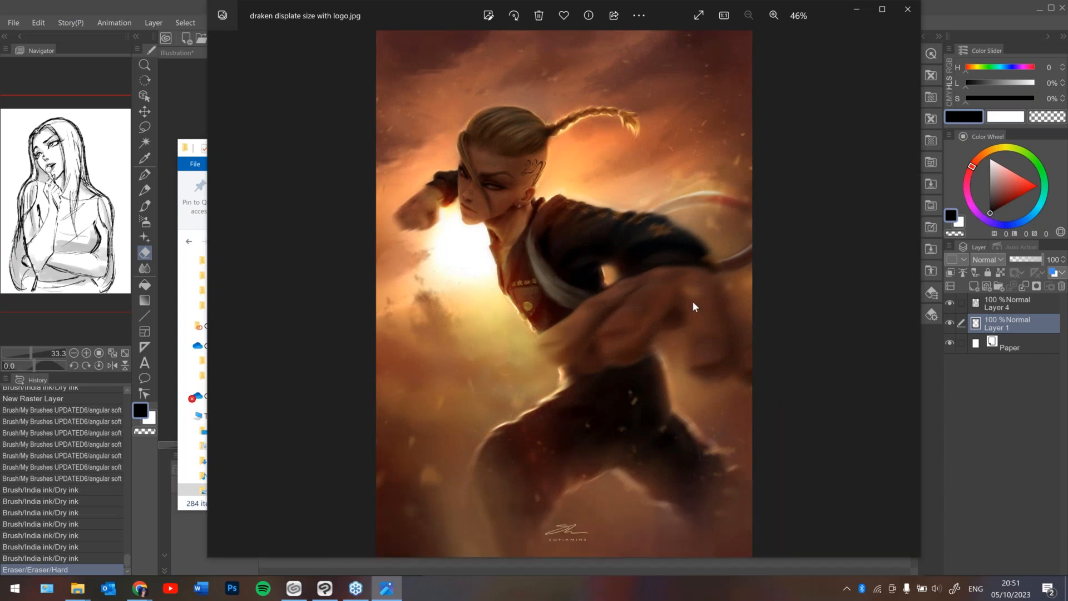
left_click(856, 11)
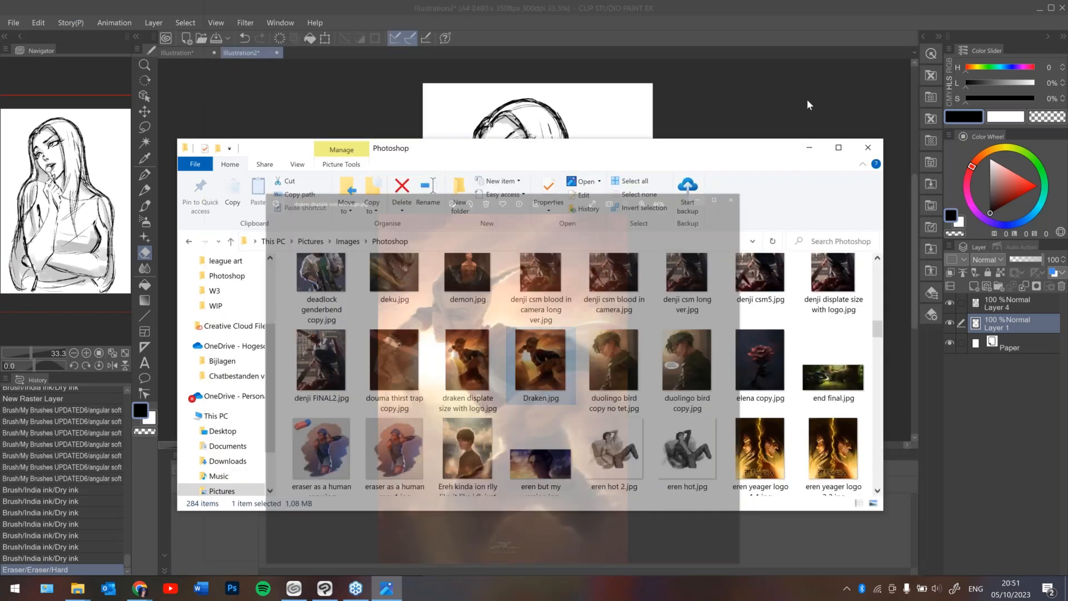
Find and open RENGA displate size with logo.jpg further down the same folder.
scroll(708, 351, "down", 3)
scroll(708, 352, "down", 5)
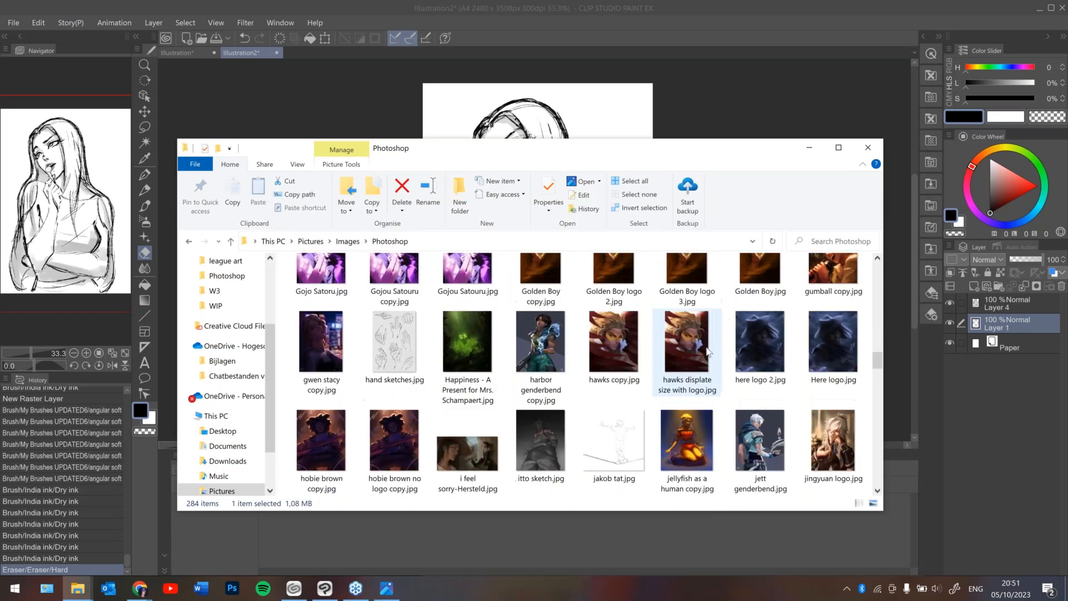
scroll(707, 352, "down", 5)
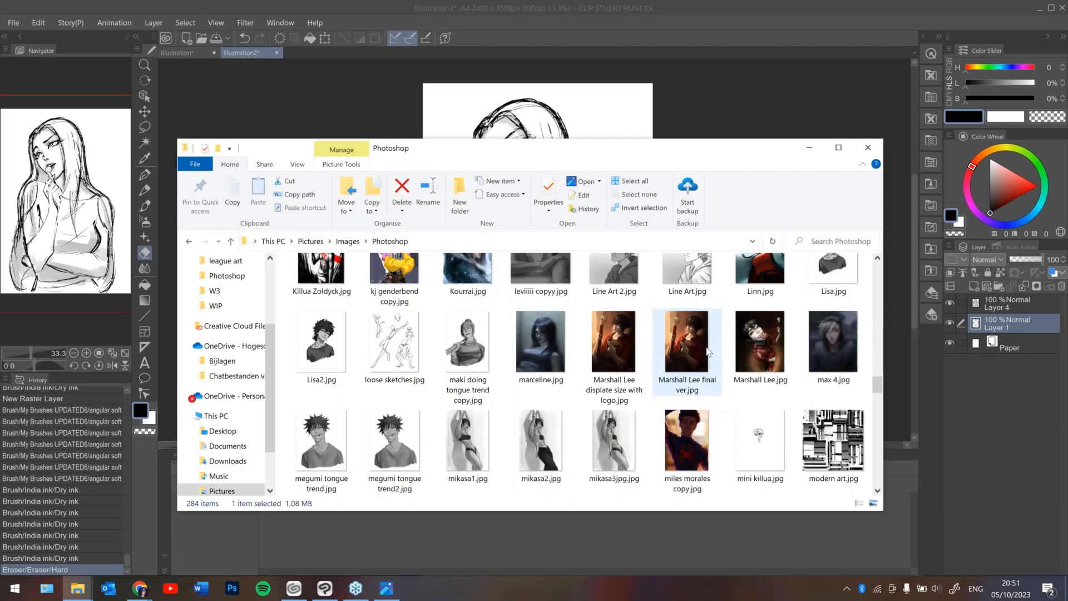
scroll(707, 352, "down", 5)
scroll(708, 351, "down", 3)
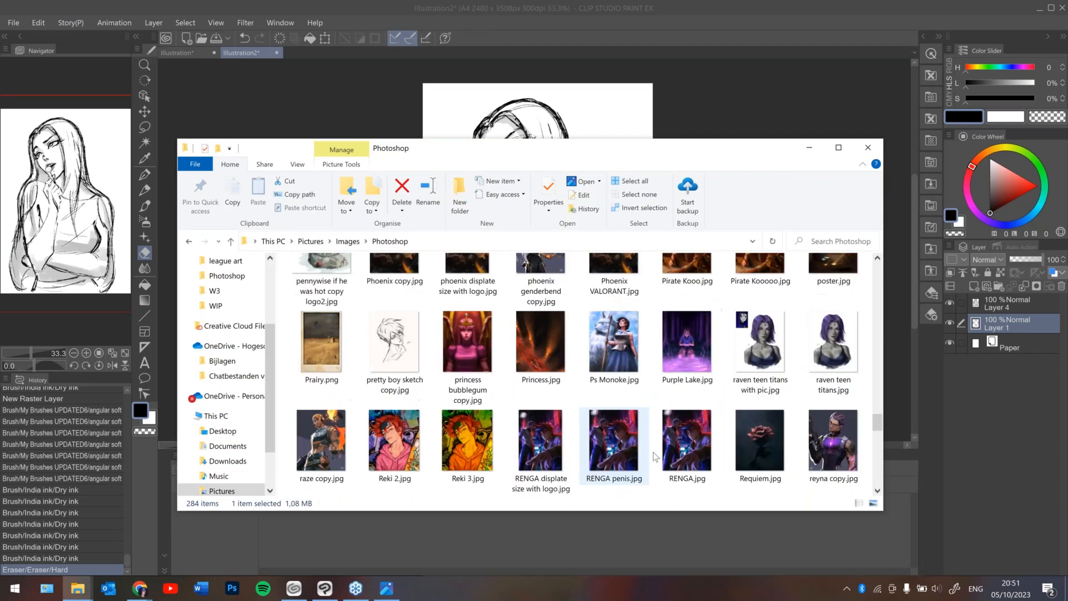
left_click(526, 463)
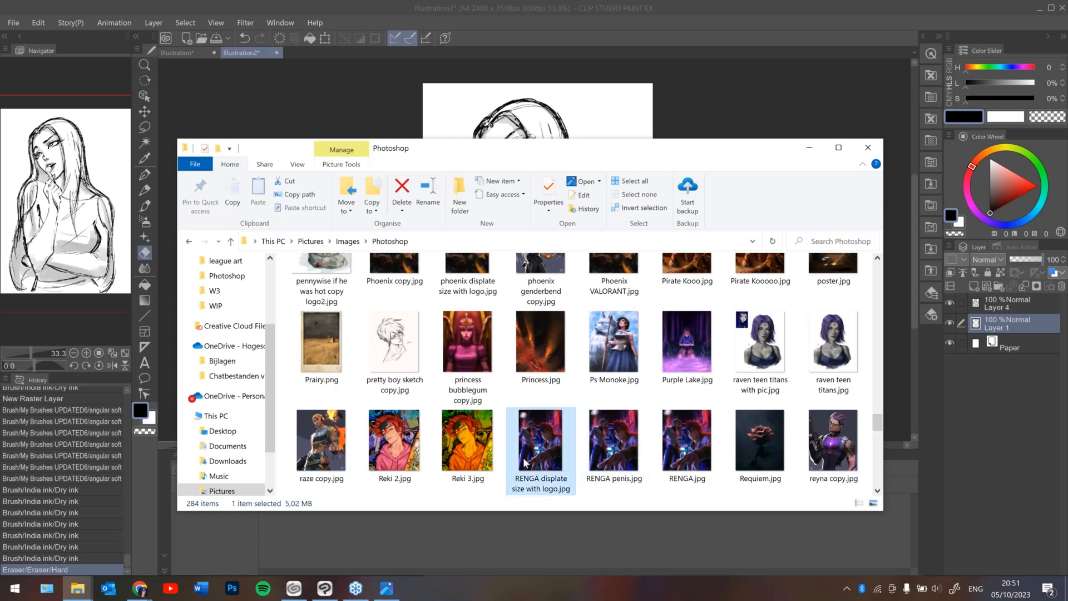
double_click(525, 462)
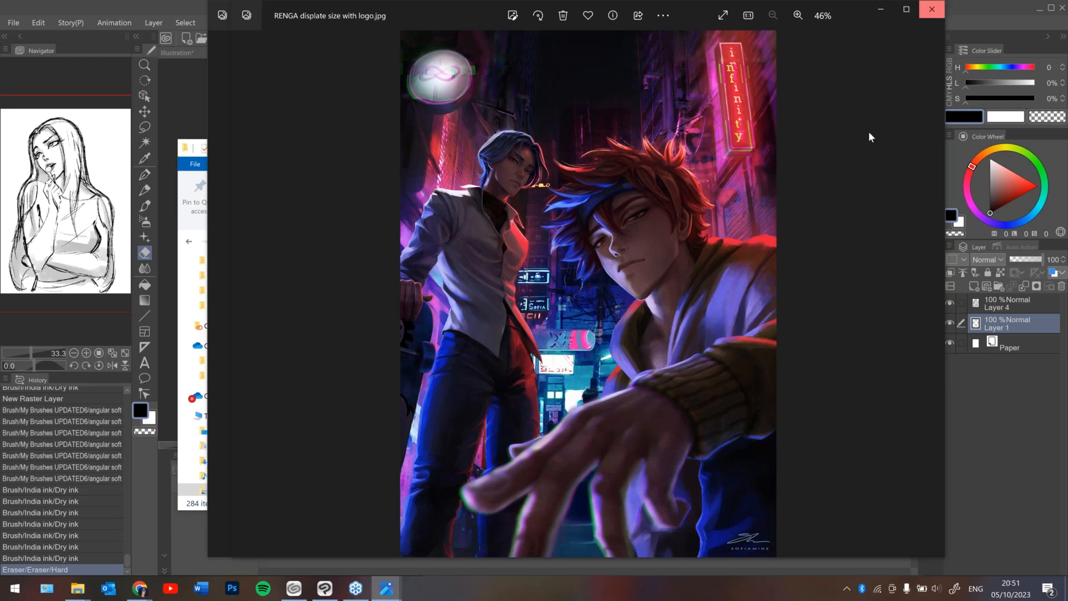
Browse the artworks between the Draken image and denji FINAL2.jpg, and return to the drawing.
key("Right")
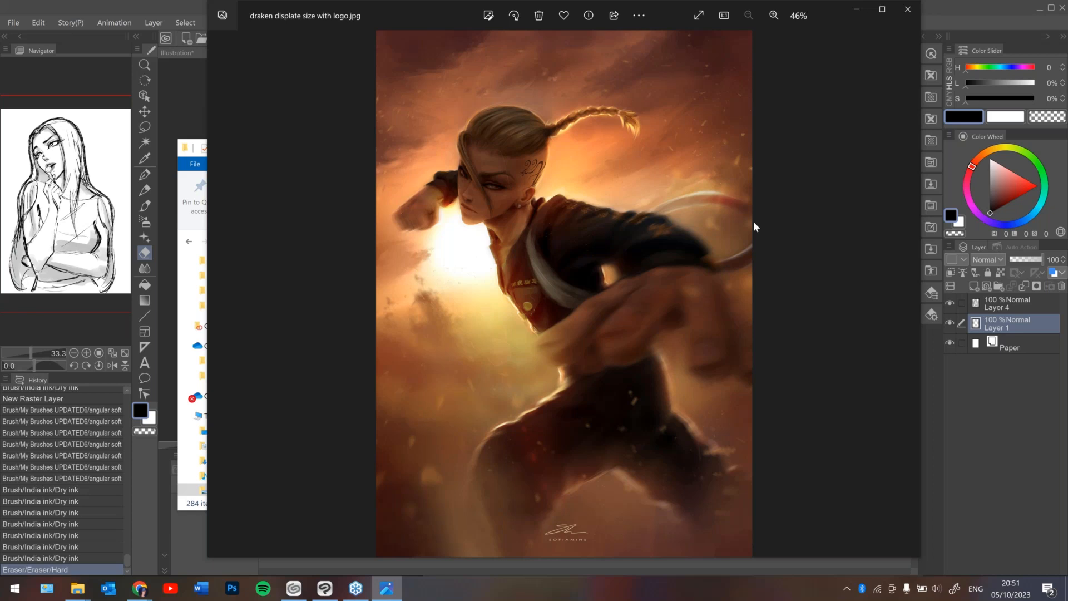
key("Right")
key("Right")
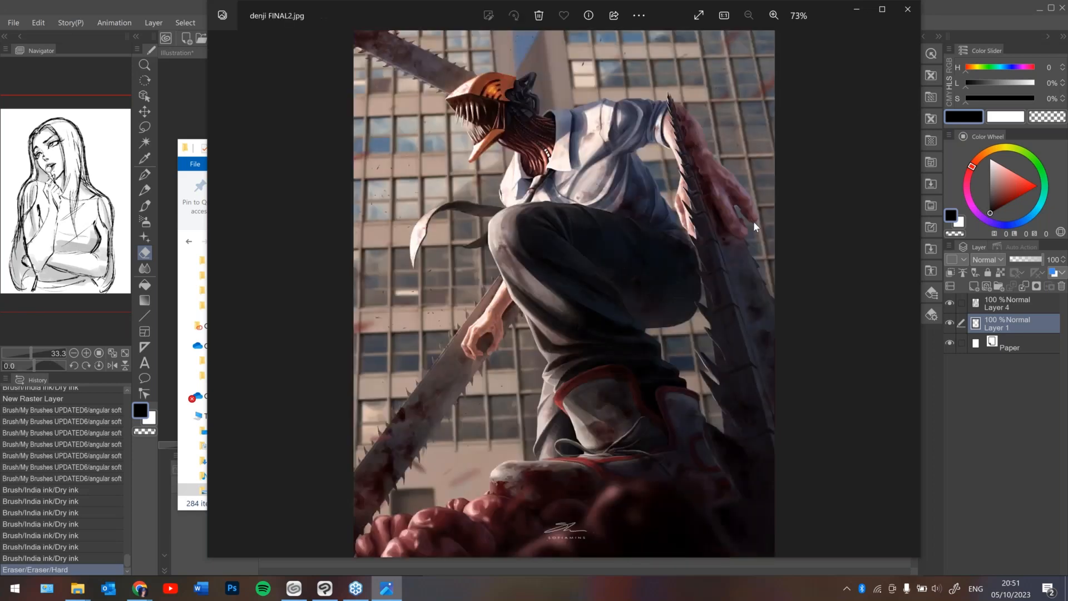
key("Left")
key("Left")
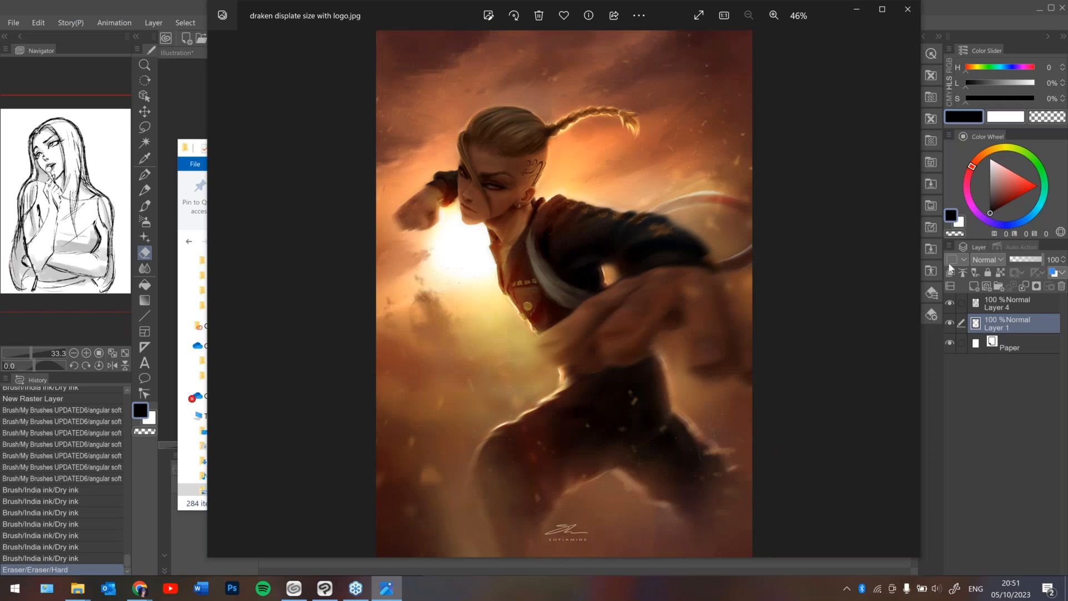
left_click(856, 10)
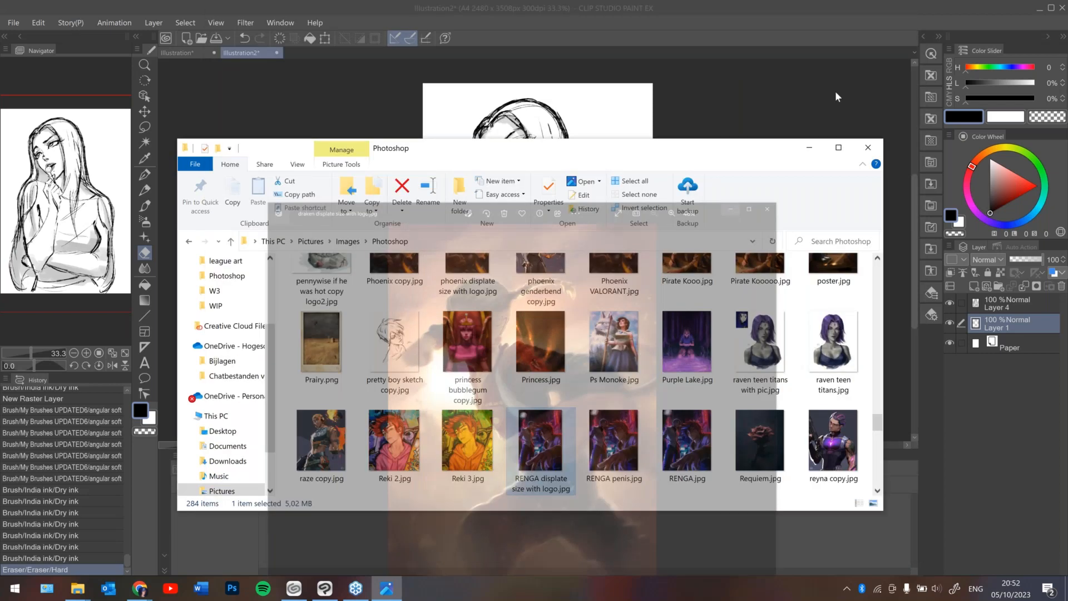
left_click(810, 148)
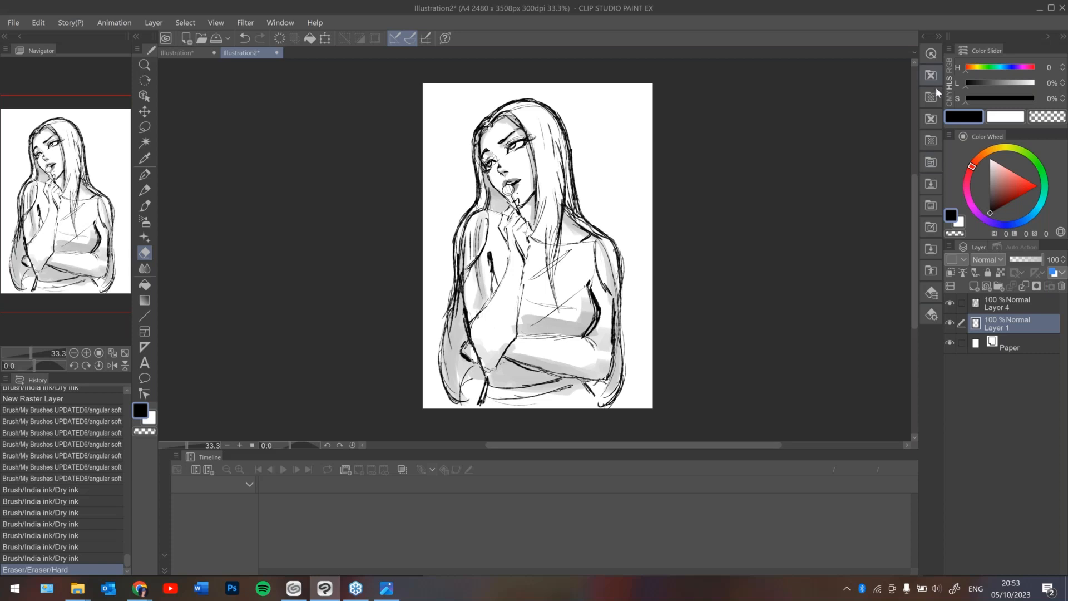
Try the Relax (man) 3D pose on the canvas with an adjusted camera view, and delete its layer.
left_click(931, 274)
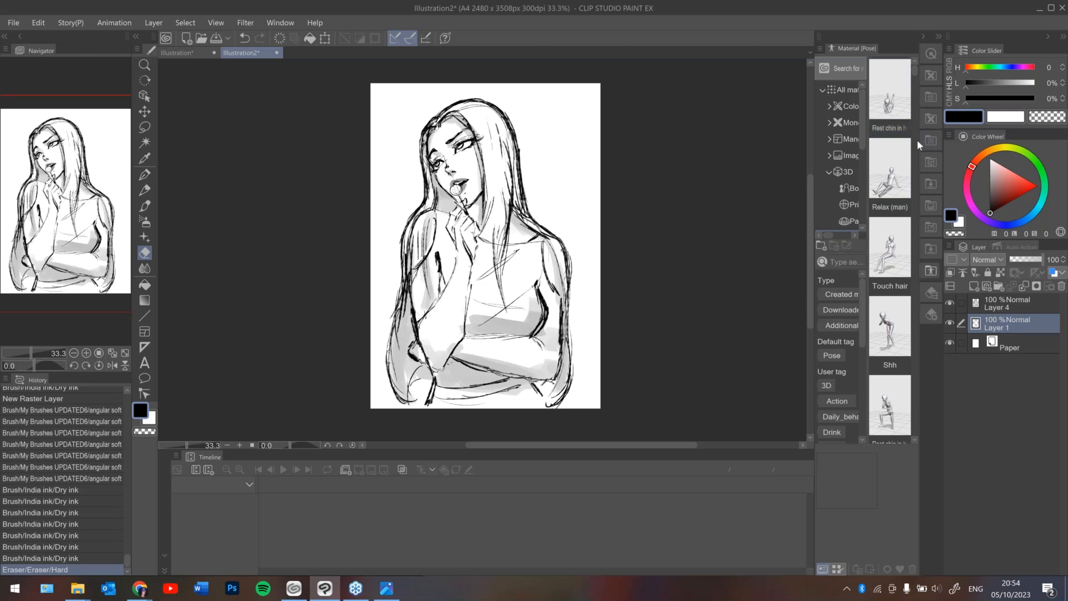
left_click(898, 186)
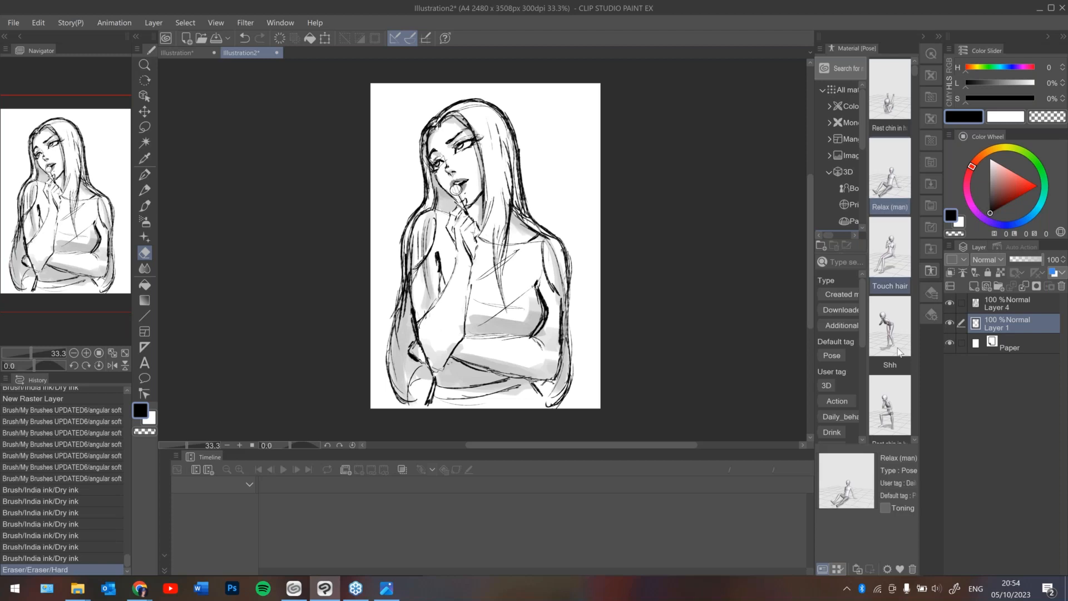
left_click_drag(857, 474, 549, 293)
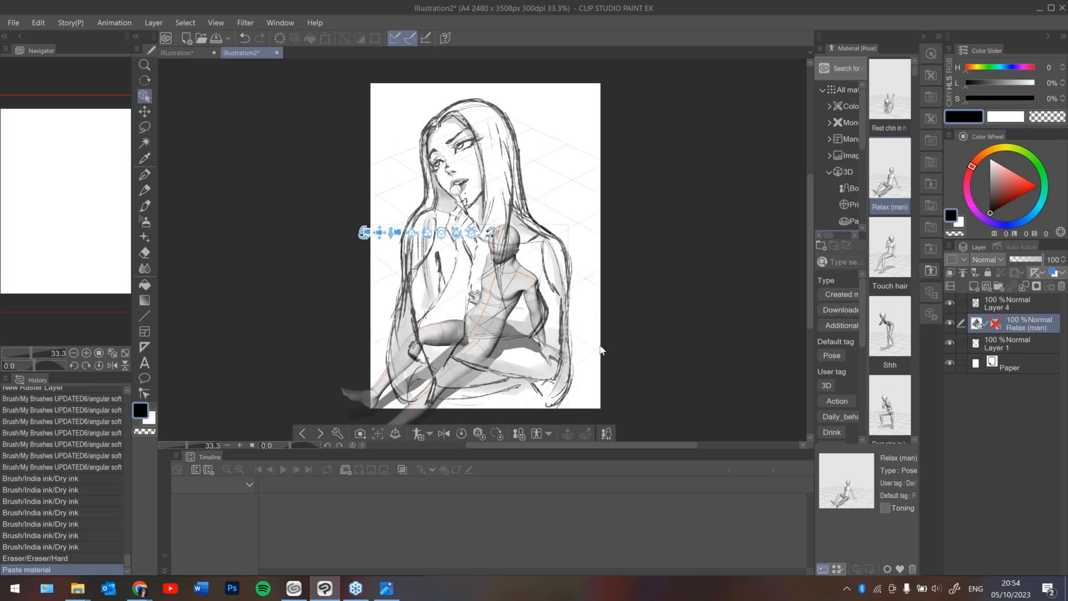
left_click_drag(601, 335, 601, 239)
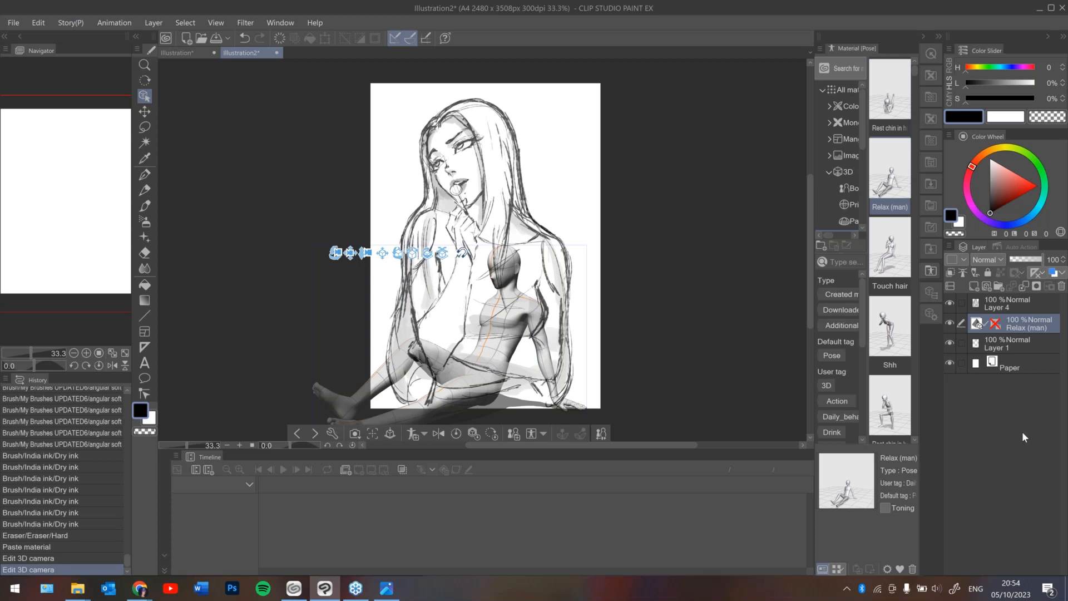
left_click(1061, 286)
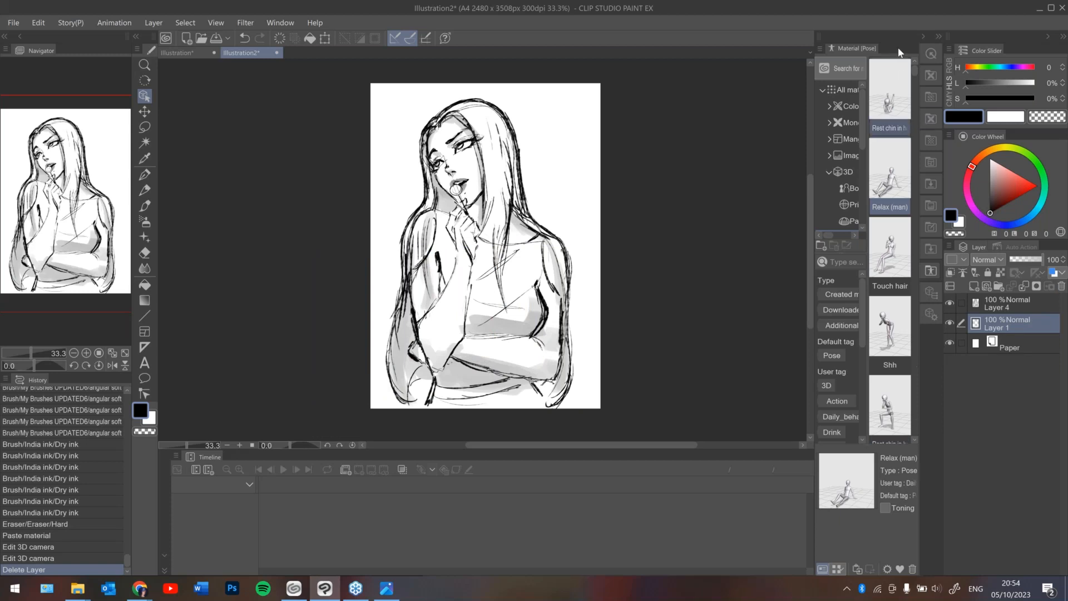
left_click(923, 39)
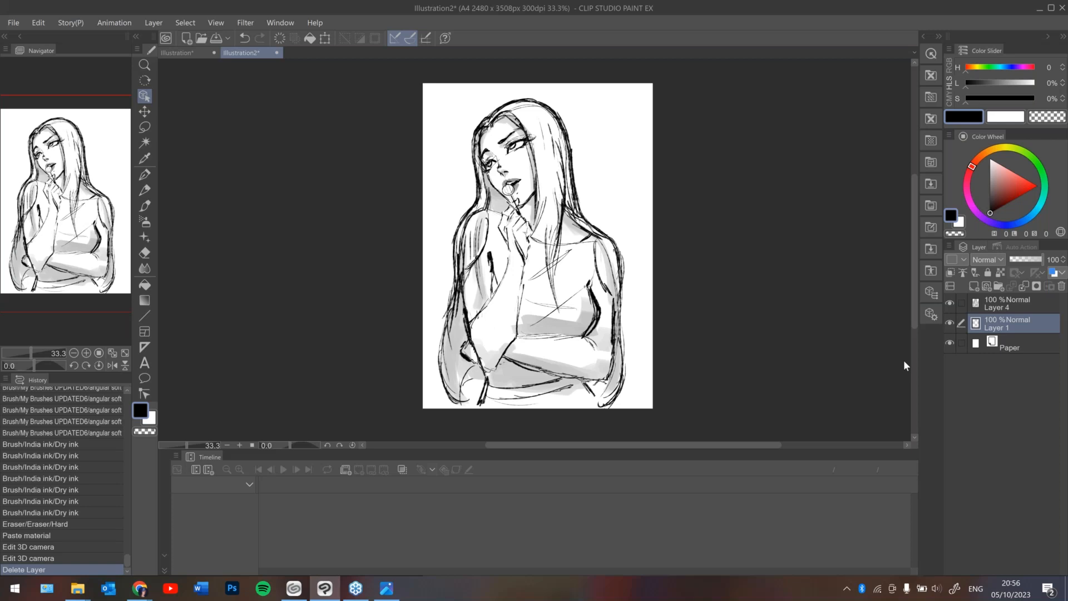
left_click_drag(916, 259, 918, 244)
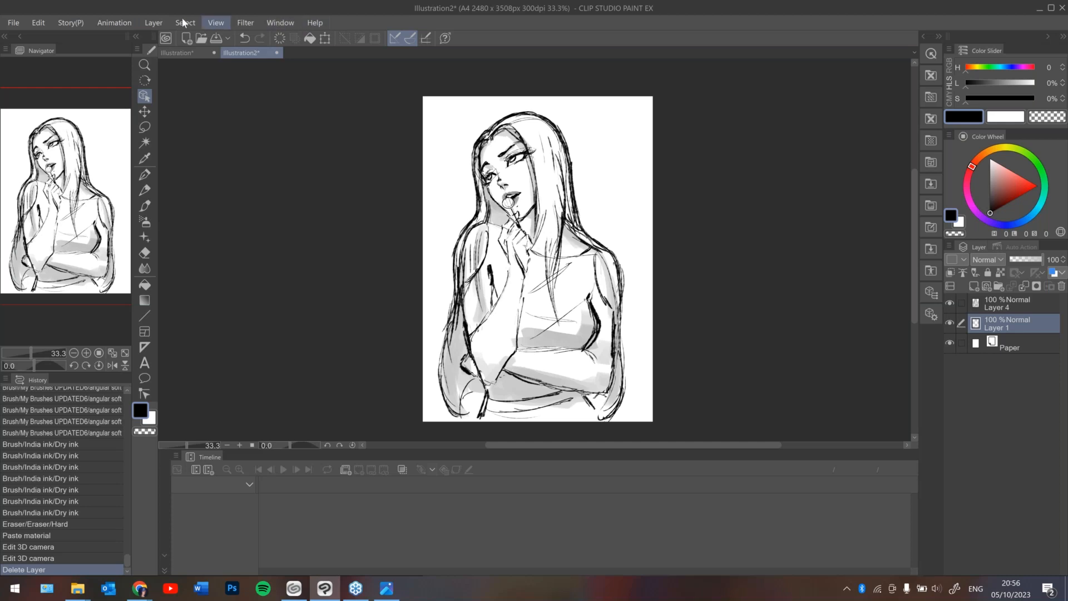
left_click(153, 23)
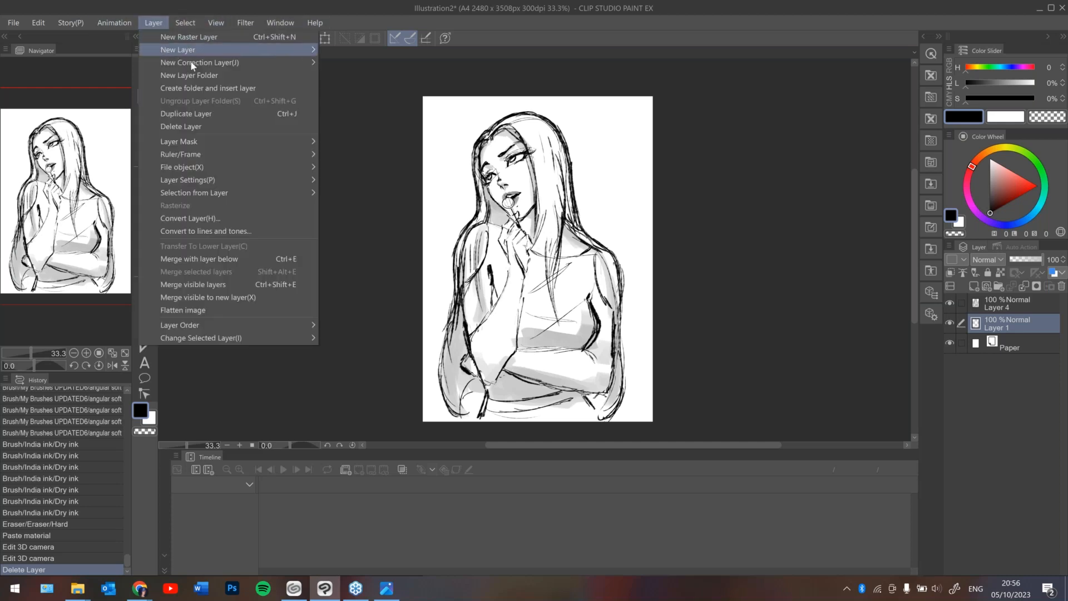
mouse_move(229, 62)
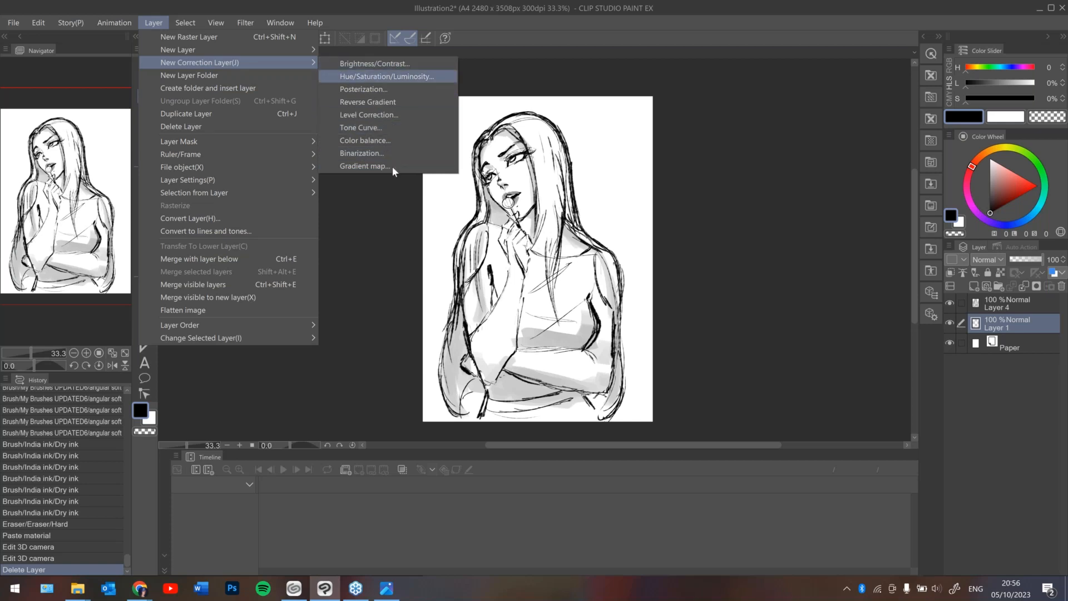
mouse_move(185, 22)
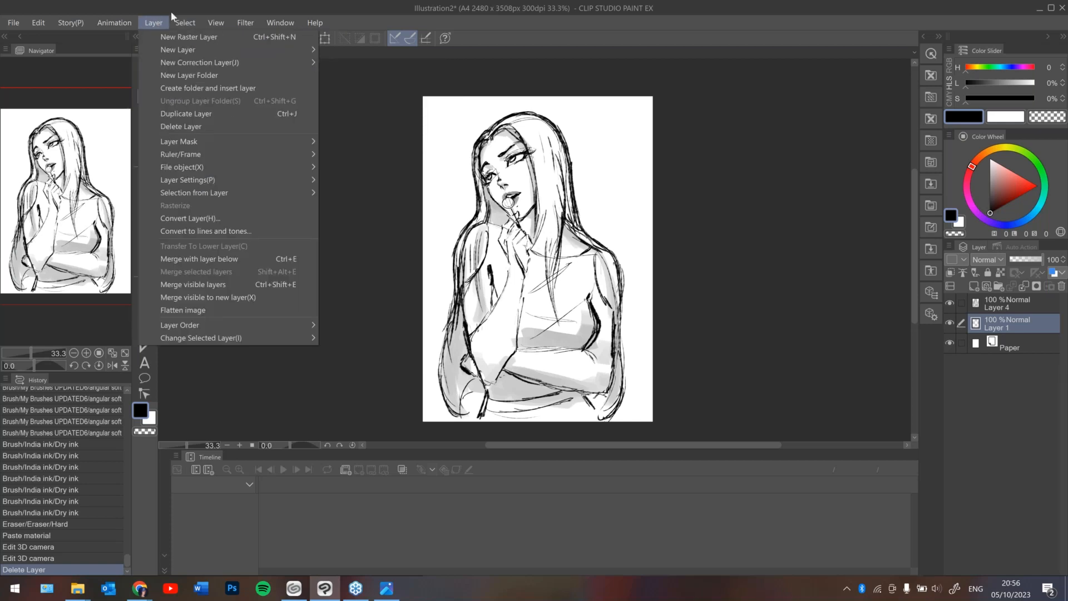
left_click(372, 23)
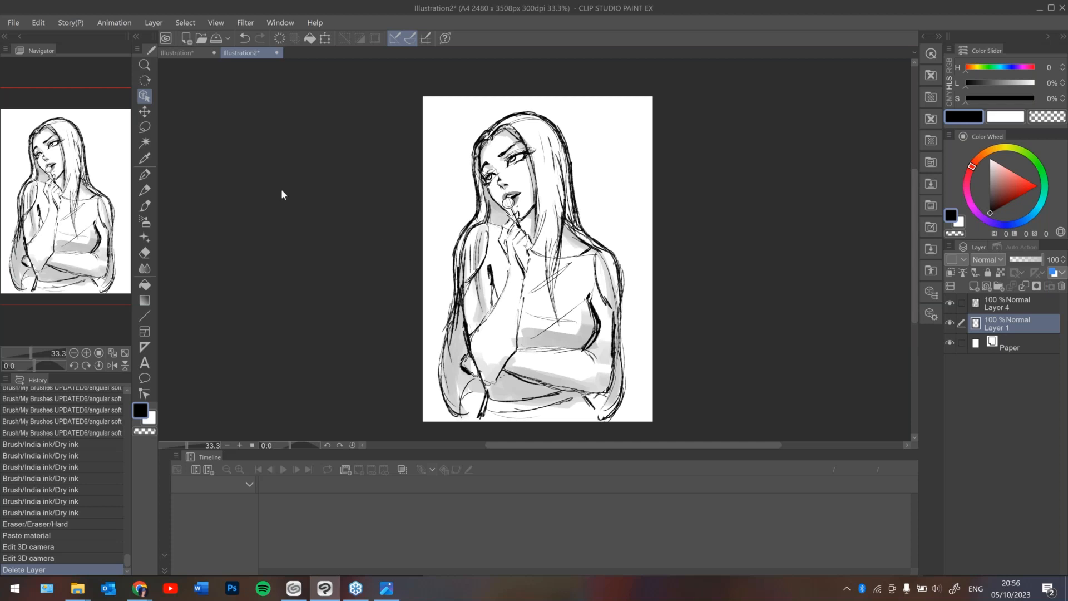
left_click(42, 23)
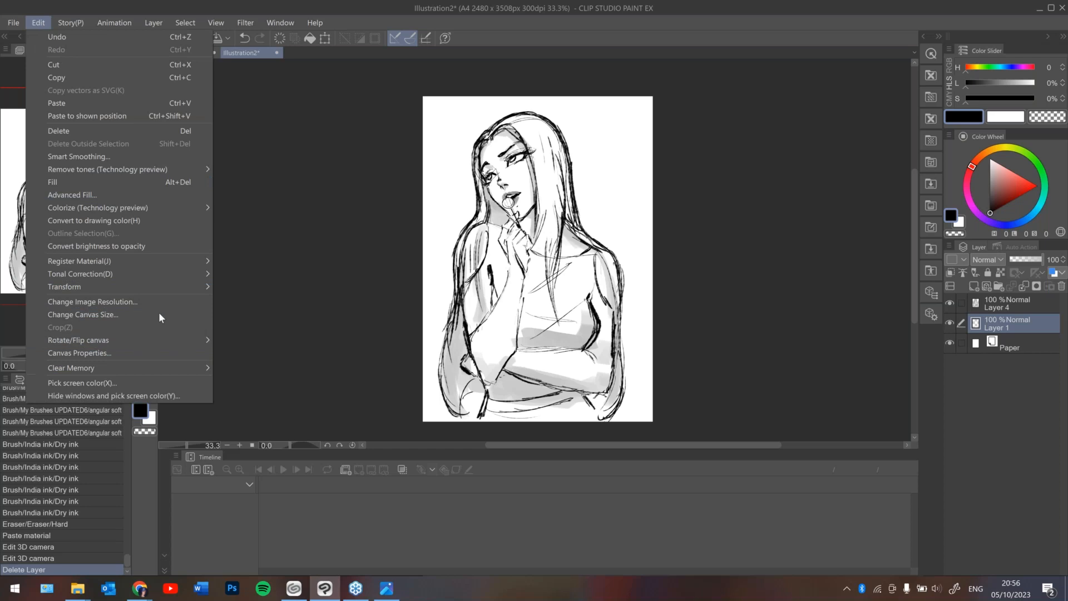
left_click(481, 35)
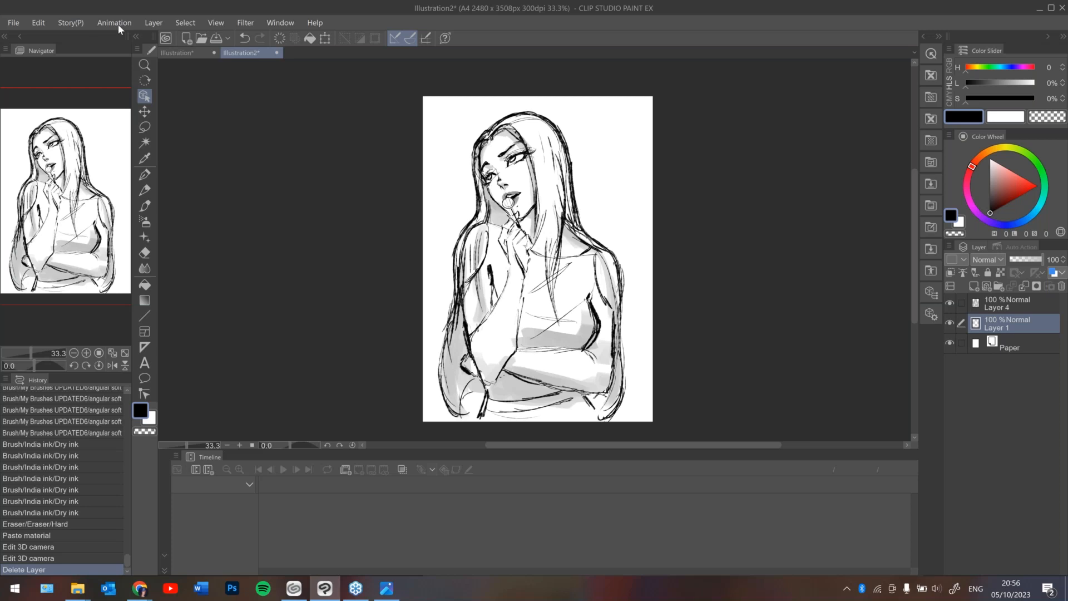
left_click(280, 22)
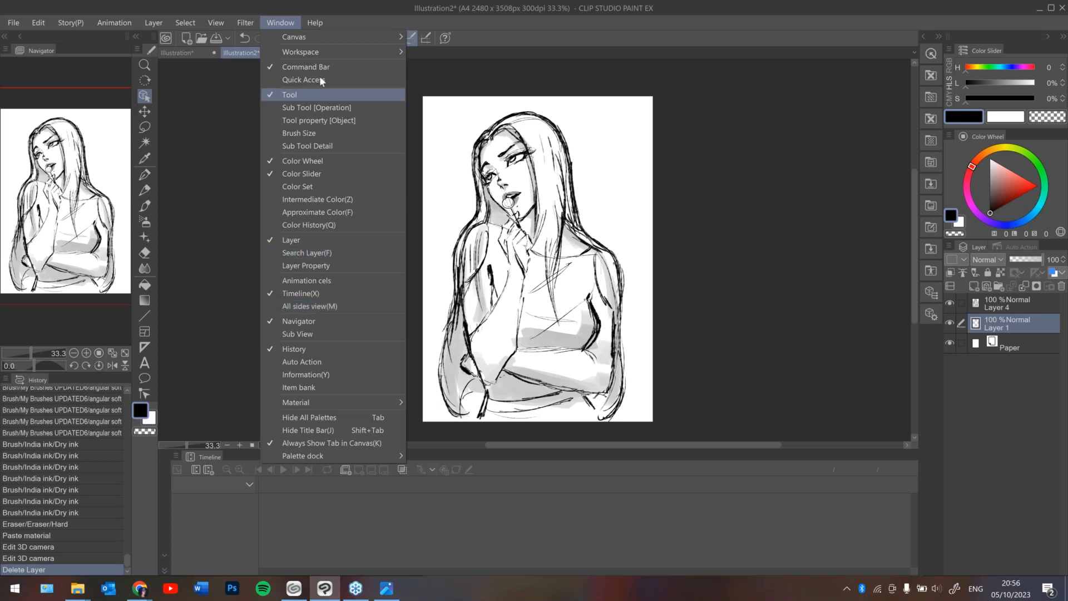
mouse_move(81, 21)
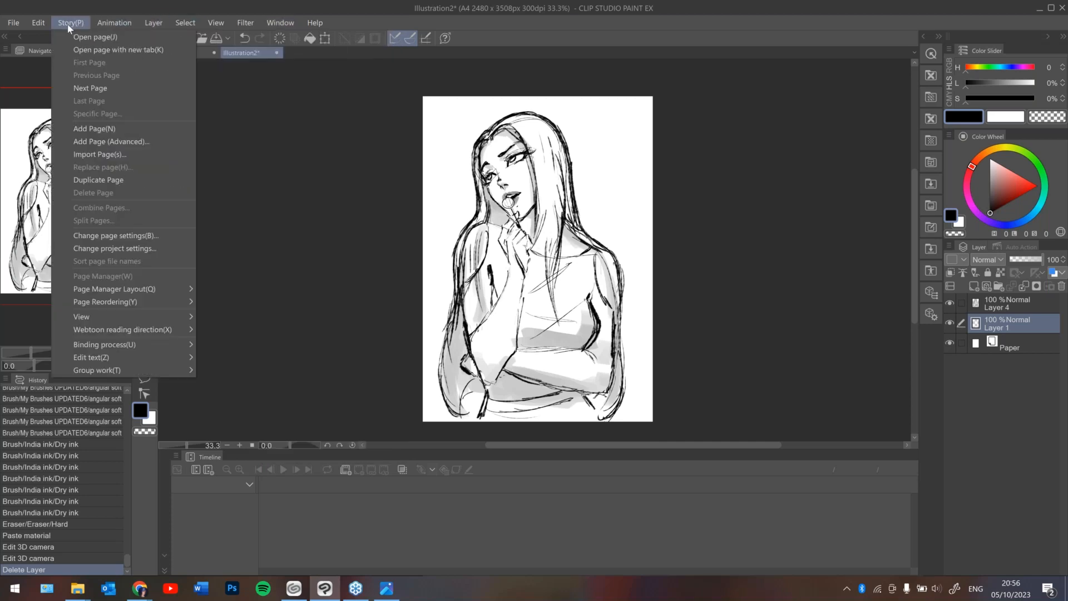
mouse_move(45, 23)
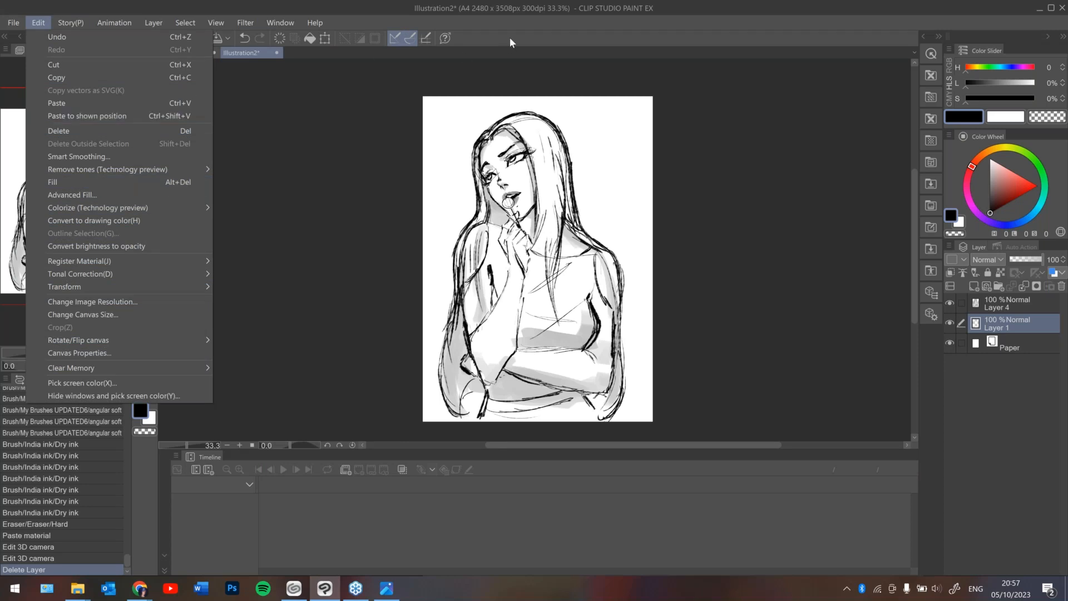
left_click(623, 195)
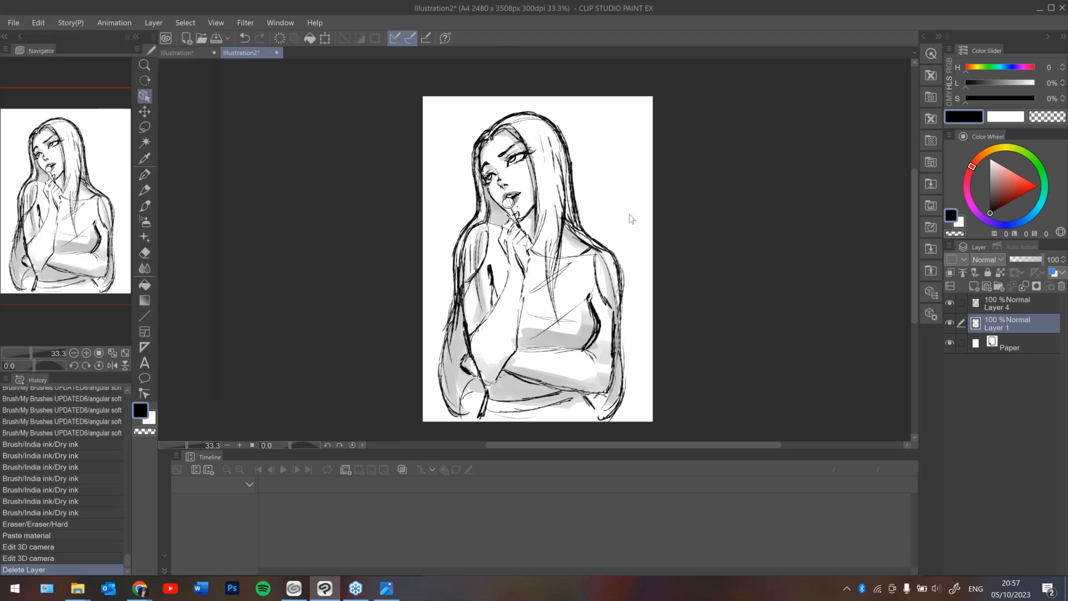
key("h")
key("h")
key("h")
key("h")
key("h")
key("h")
key("h")
key("h")
key("h")
key("h")
key("h")
key("h")
Try sketching a small eye with an eyebrow beside the figure's head using the Dry ink brush, and undo it.
left_click(144, 207)
left_click_drag(586, 169, 594, 169)
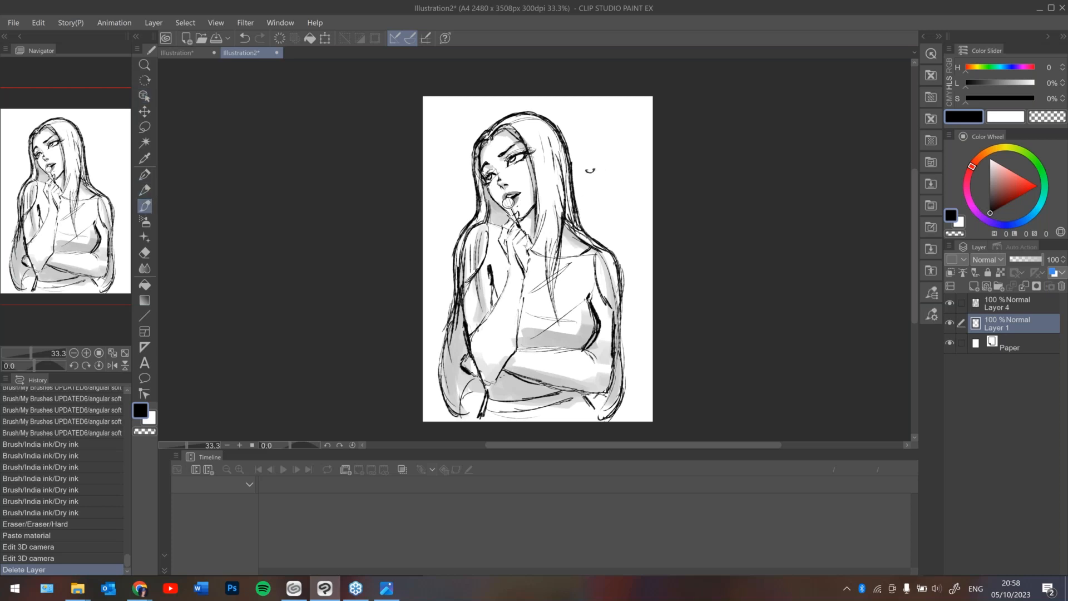
key("ctrl+z")
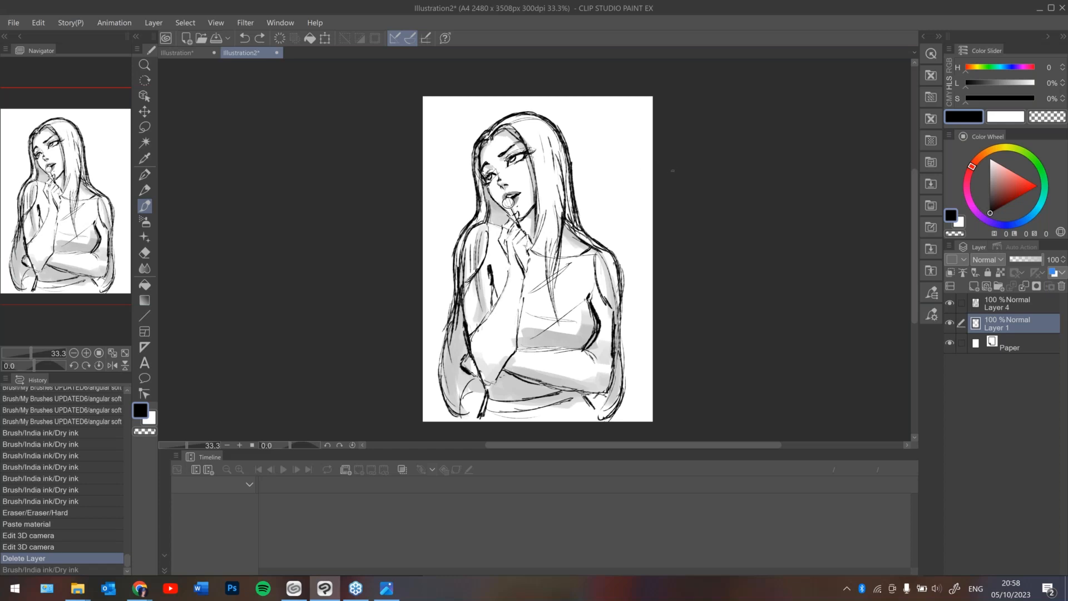
mouse_move(592, 147)
left_mouse_down()
mouse_move(617, 137)
mouse_move(618, 164)
mouse_move(608, 164)
left_mouse_up()
key("ctrl+y")
key("ctrl+z")
key("ctrl+z")
key("ctrl+z")
key("ctrl+z")
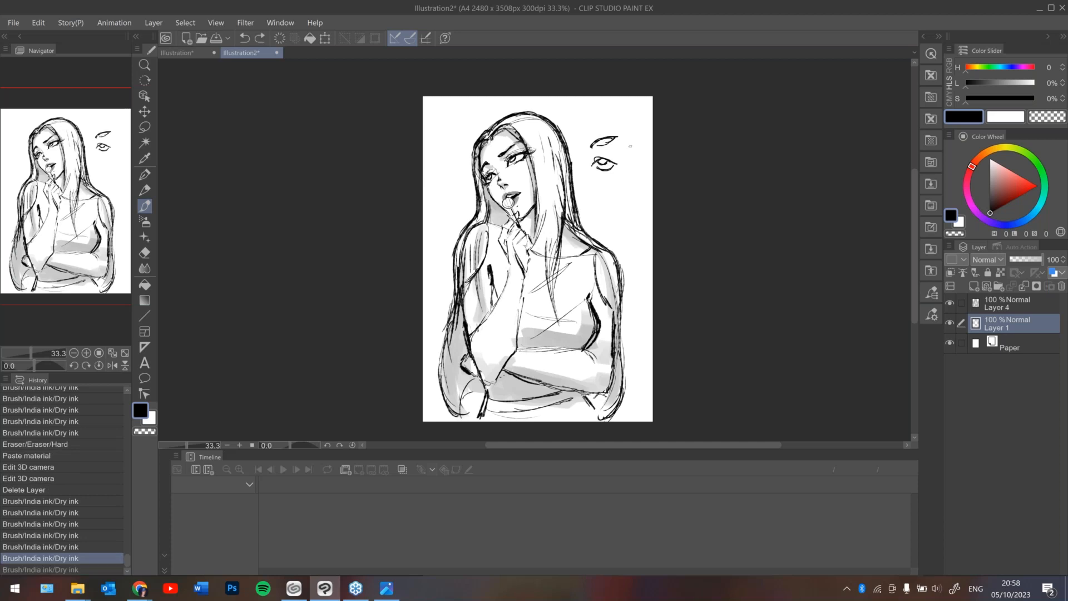
key("ctrl+z")
key("ctrl+z")
key("ctrl+z")
key("ctrl+z")
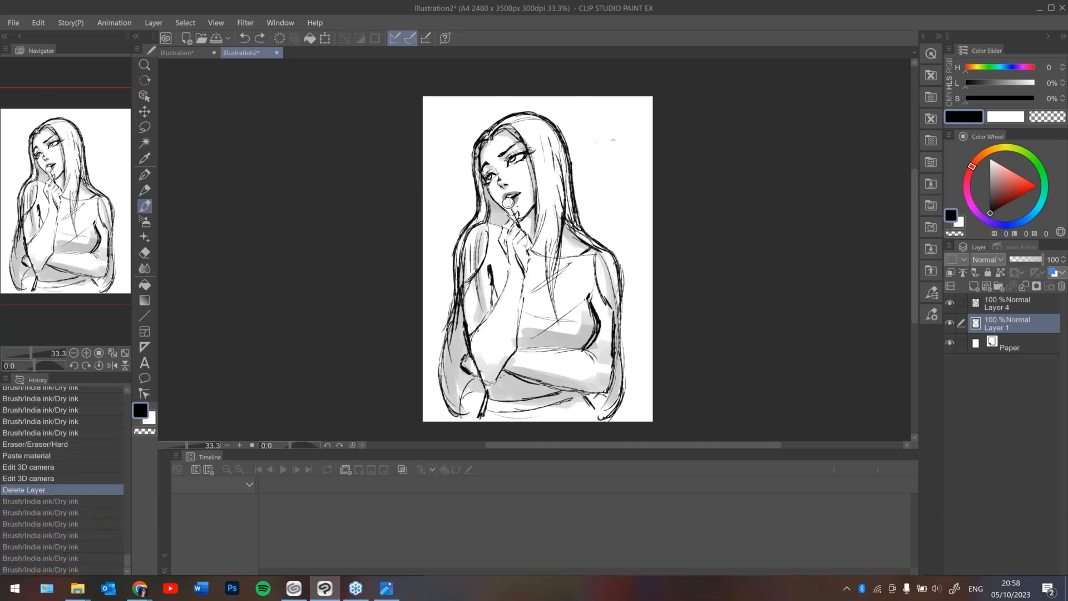
key("ctrl+z")
Try several short curved strokes in the blank area beside the head, undoing each one.
left_click_drag(588, 148, 609, 141)
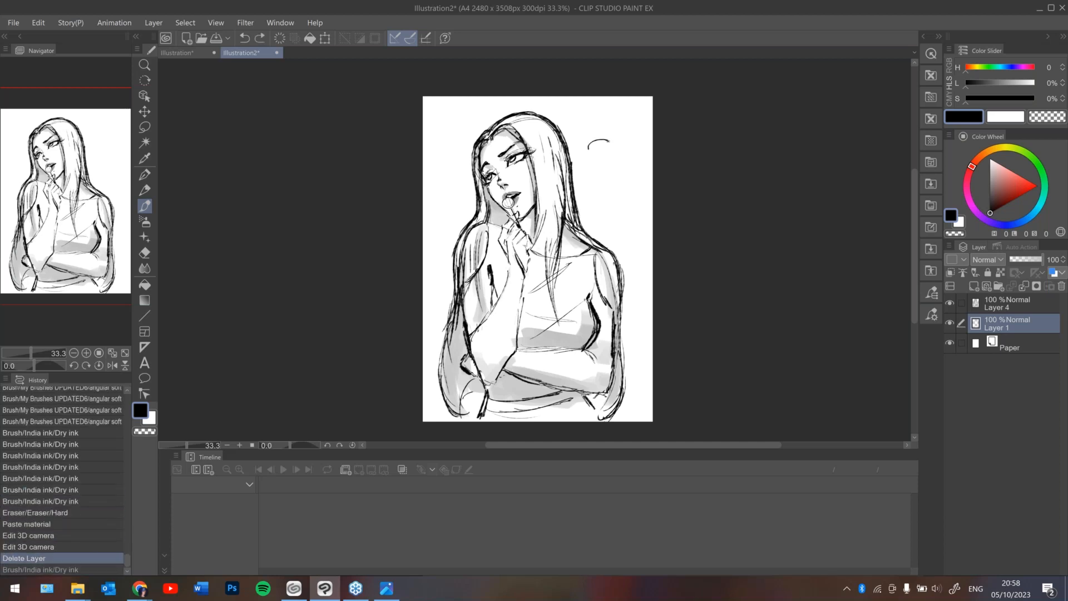
key("ctrl+z")
left_click_drag(610, 132, 600, 132)
key("ctrl+z")
left_click_drag(572, 110, 578, 118)
key("ctrl+z")
left_click_drag(597, 148, 610, 143)
key("ctrl+z")
key("ctrl+z")
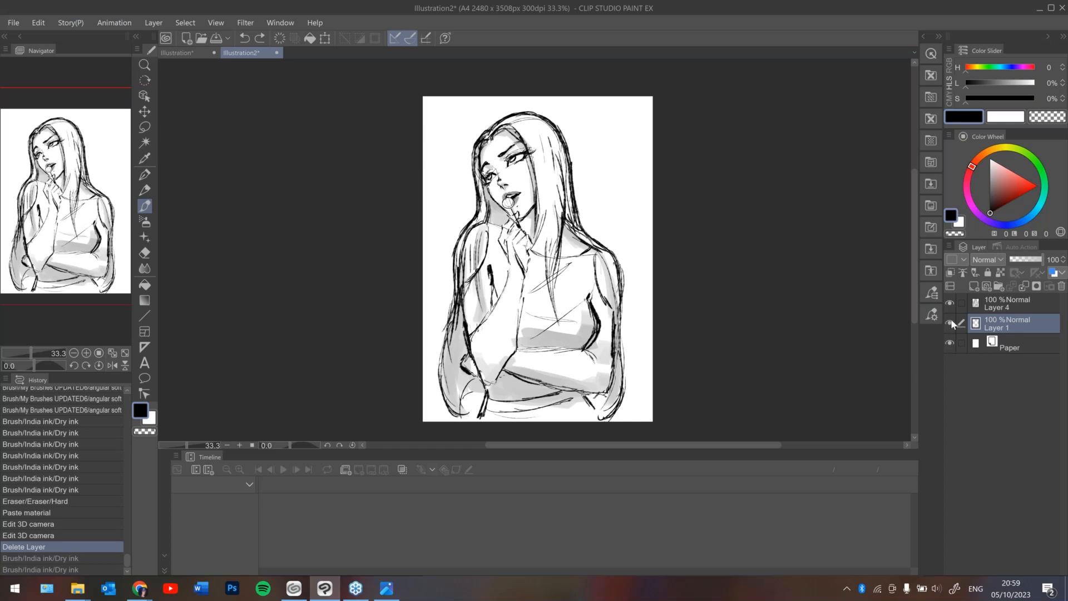
Hide Layer 4 and Layer 1, and add a new raster layer at the top of the layer stack.
left_click_drag(950, 317, 971, 285)
left_click(973, 288)
left_click_drag(1005, 321, 1007, 296)
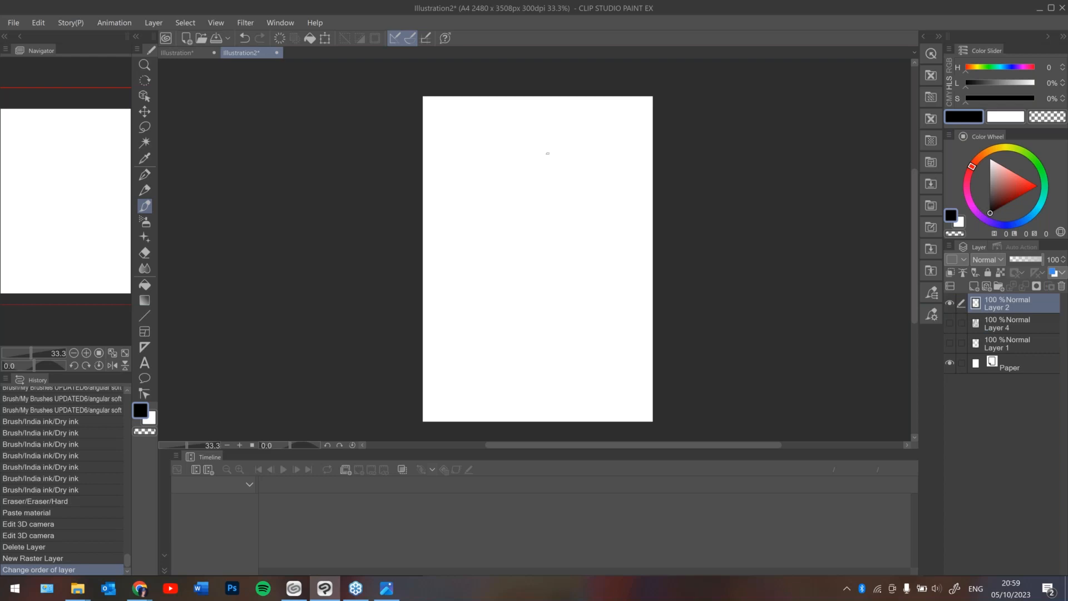
Try a long wavy stroke and a straight arrow across the blank page, undoing both.
mouse_move(457, 178)
left_mouse_down()
mouse_move(509, 155)
mouse_move(566, 186)
mouse_move(594, 146)
left_mouse_up()
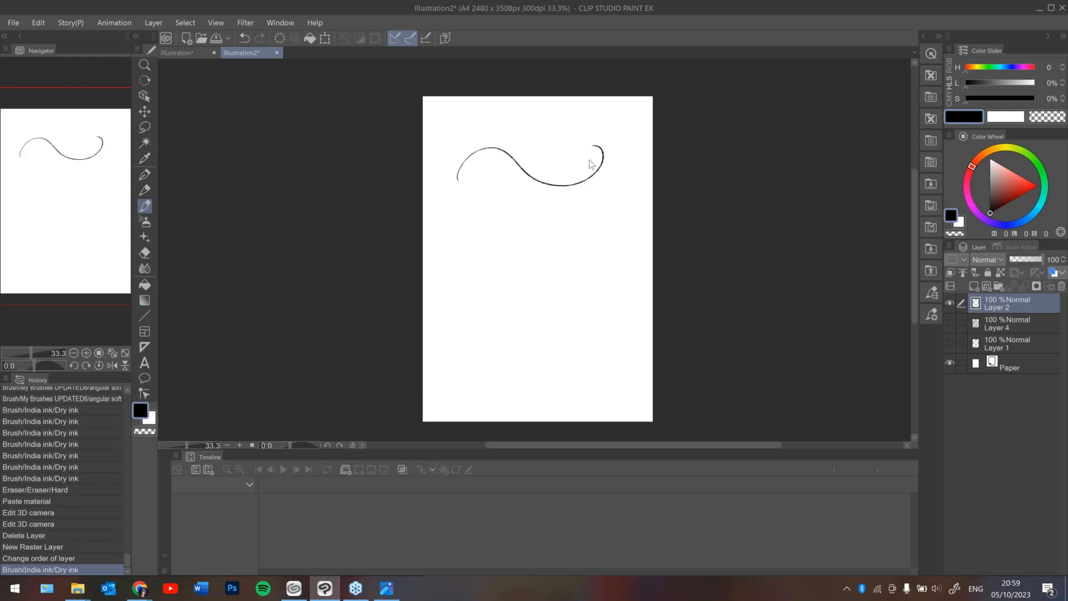
key("ctrl+z")
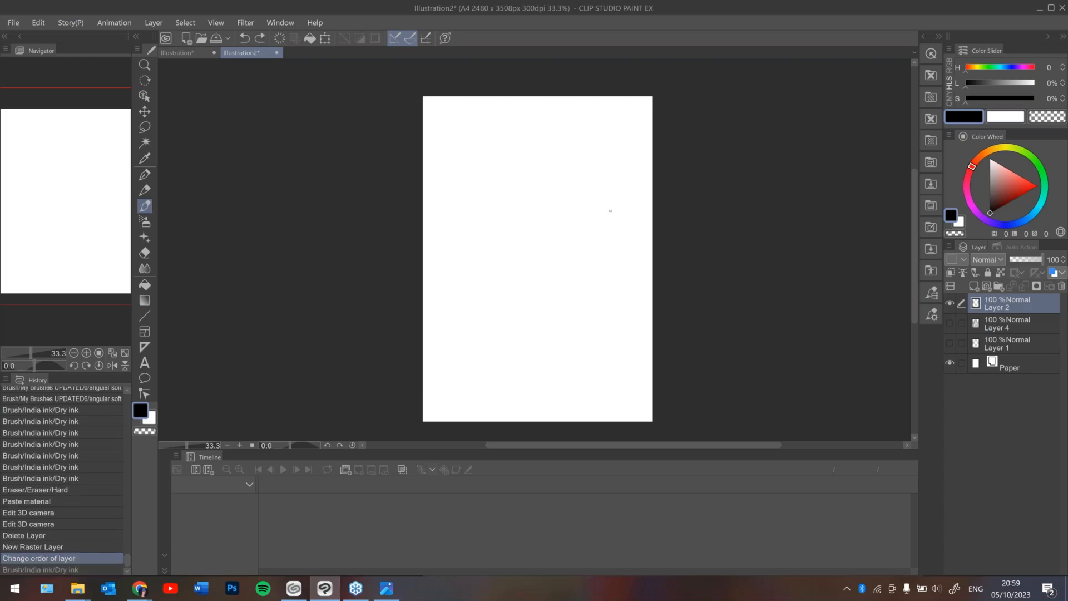
mouse_move(610, 210)
left_mouse_down()
mouse_move(501, 215)
mouse_move(518, 221)
left_mouse_up()
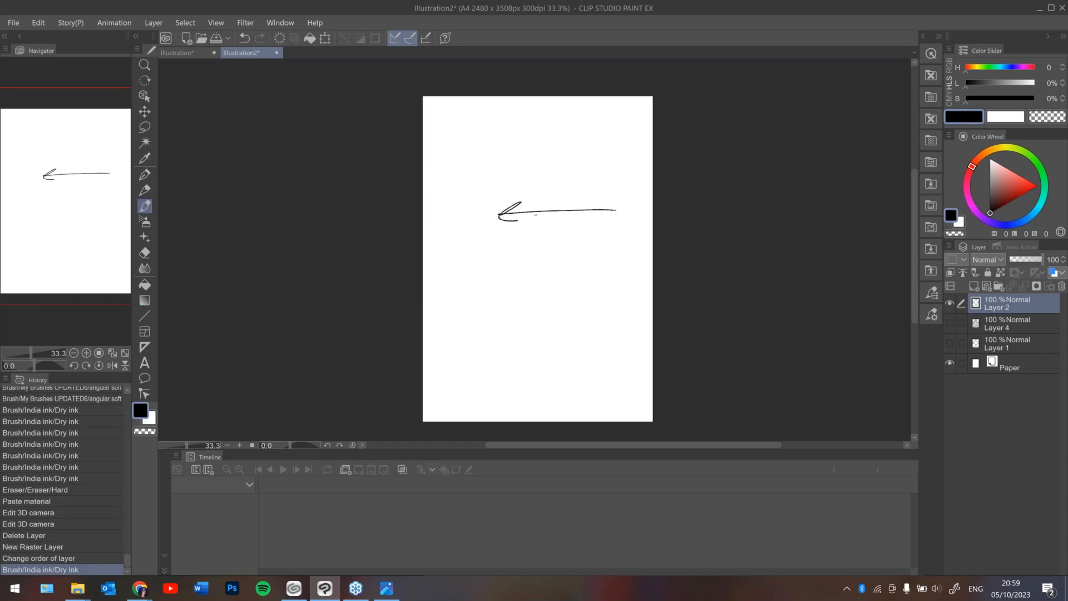
key("ctrl+z")
Try a curved arrow and a doubled wavy line on the blank layer, and undo them.
mouse_move(593, 229)
left_mouse_down()
mouse_move(505, 210)
mouse_move(516, 215)
left_mouse_up()
mouse_move(511, 160)
left_mouse_down()
mouse_move(573, 194)
mouse_move(536, 179)
mouse_move(567, 193)
mouse_move(540, 234)
left_mouse_up()
key("ctrl+z")
key("ctrl+z")
mouse_move(572, 152)
left_mouse_down()
mouse_move(531, 187)
mouse_move(495, 183)
mouse_move(532, 184)
mouse_move(564, 144)
left_mouse_up()
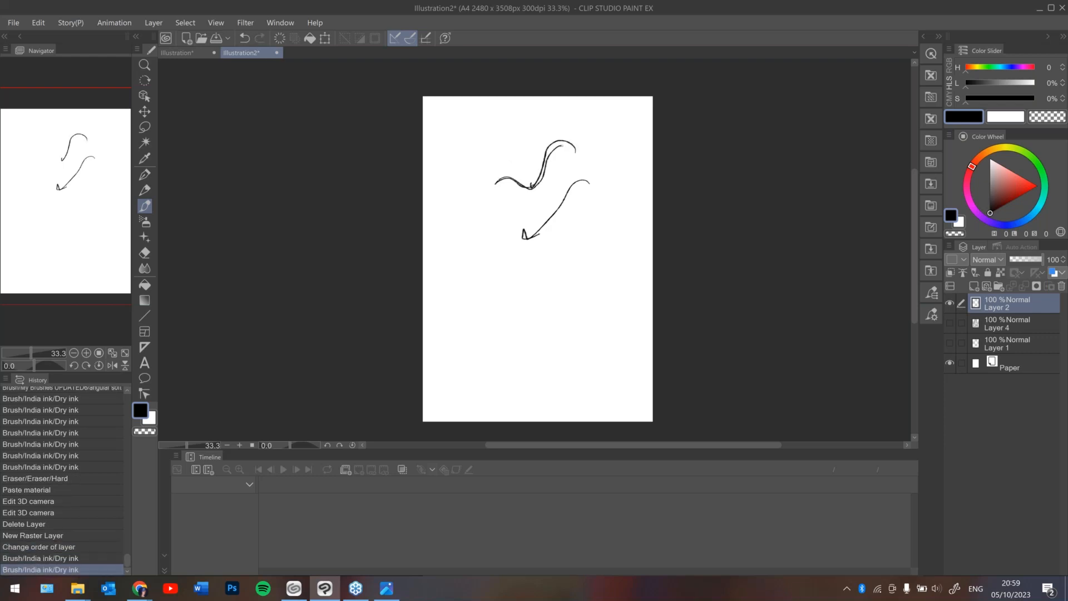
key("ctrl+z")
key("ctrl+z")
key("ctrl+z")
Try a large angular S-shaped curve with smaller strokes above it, and undo them while keeping Layer 2 on top.
mouse_move(587, 188)
left_mouse_down()
mouse_move(602, 243)
mouse_move(466, 306)
left_mouse_up()
mouse_move(530, 137)
left_mouse_down()
mouse_move(495, 162)
mouse_move(500, 190)
mouse_move(520, 140)
left_mouse_up()
key("ctrl+z")
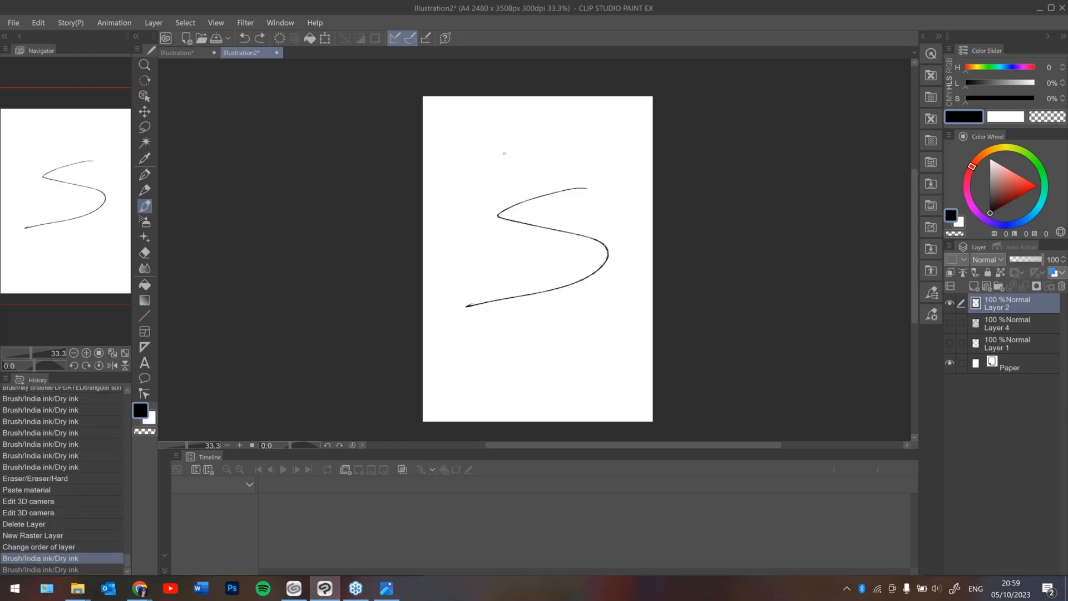
mouse_move(509, 159)
left_mouse_down()
mouse_move(512, 186)
mouse_move(526, 192)
left_mouse_up()
key("ctrl+z")
key("ctrl+z")
mouse_move(544, 241)
left_mouse_down()
mouse_move(513, 186)
mouse_move(529, 201)
left_mouse_up()
key("ctrl+z")
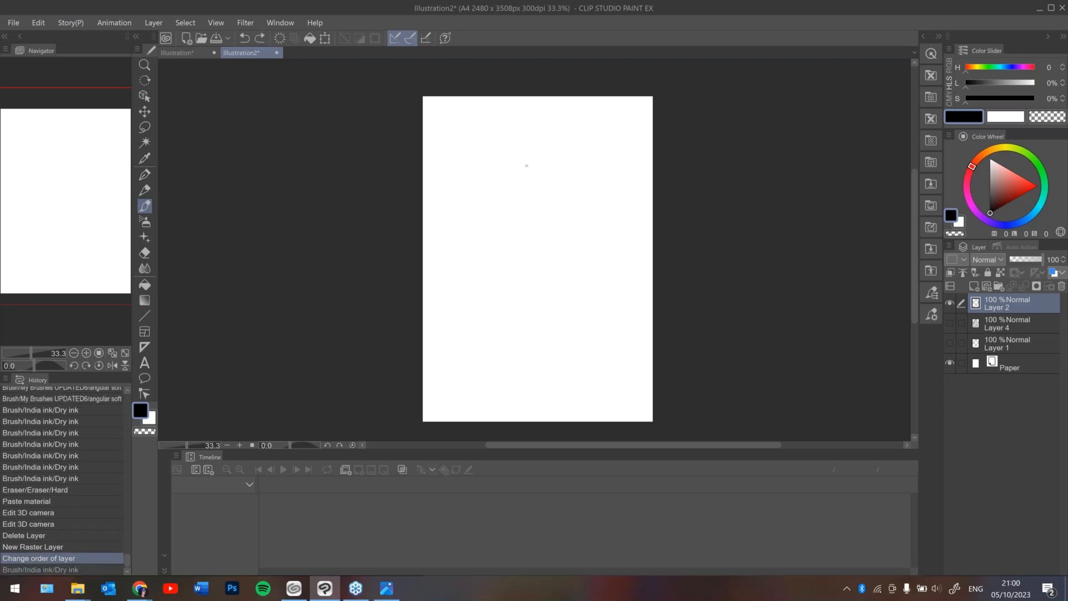
key("ctrl+z")
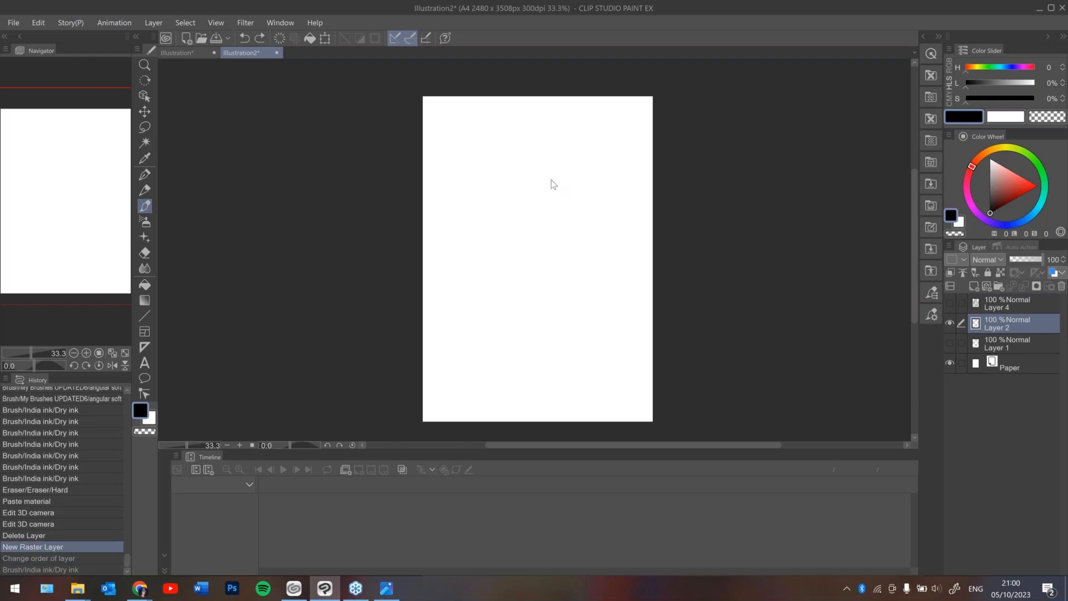
key("ctrl+y")
Try flowing S-shaped curves, including a second one alongside the first, and undo them all.
left_click_drag(523, 147, 563, 234)
key("ctrl+z")
mouse_move(522, 148)
left_mouse_down()
mouse_move(554, 218)
mouse_move(538, 189)
mouse_move(490, 221)
left_mouse_up()
key("ctrl+z")
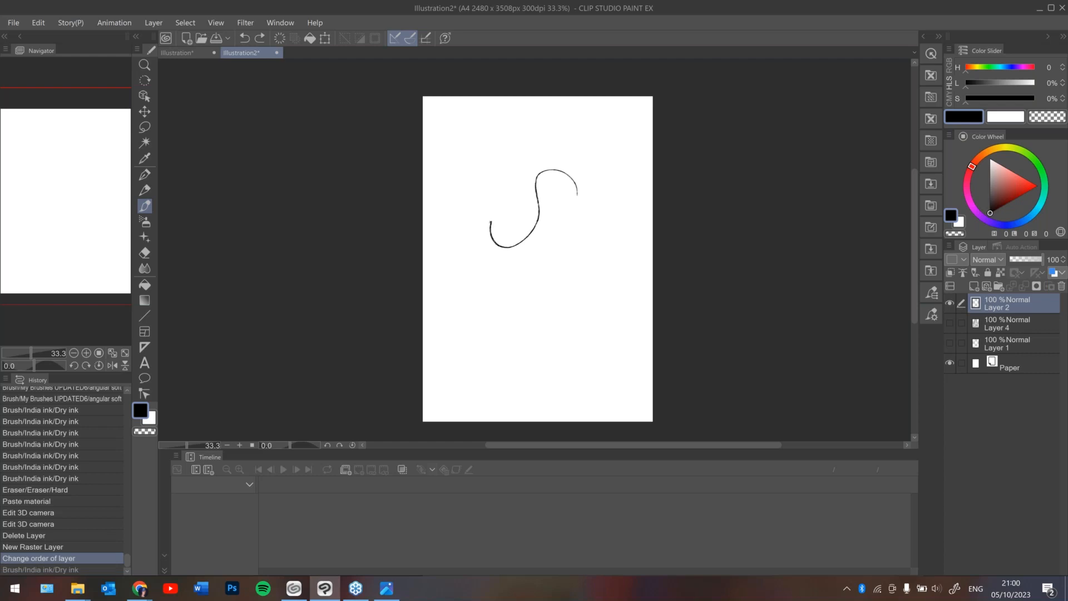
mouse_move(555, 156)
left_mouse_down()
mouse_move(531, 153)
mouse_move(520, 202)
mouse_move(496, 210)
left_mouse_up()
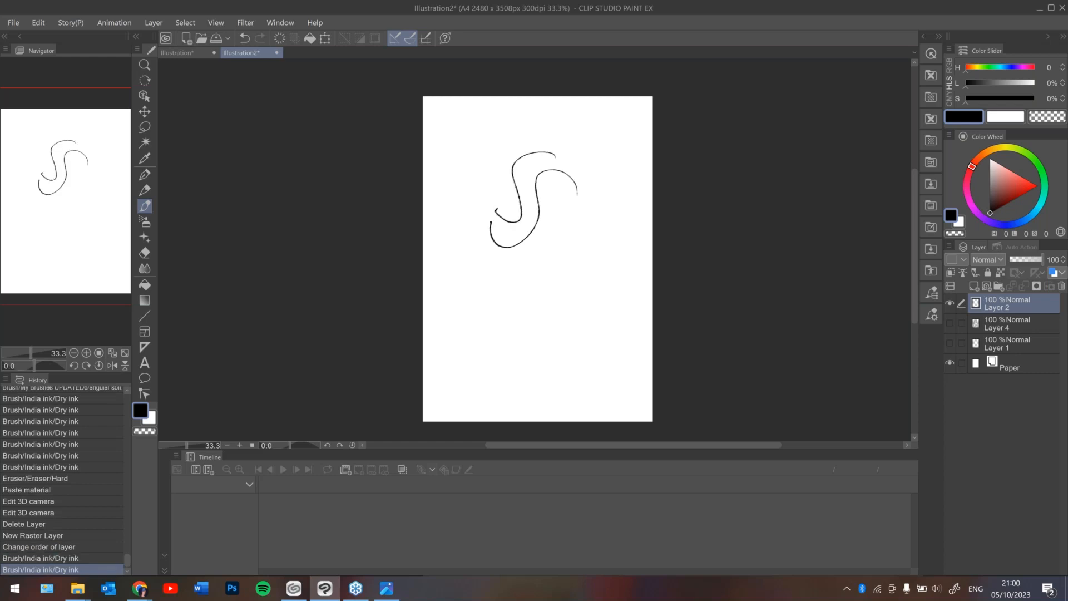
key("ctrl+z")
key("ctrl+z")
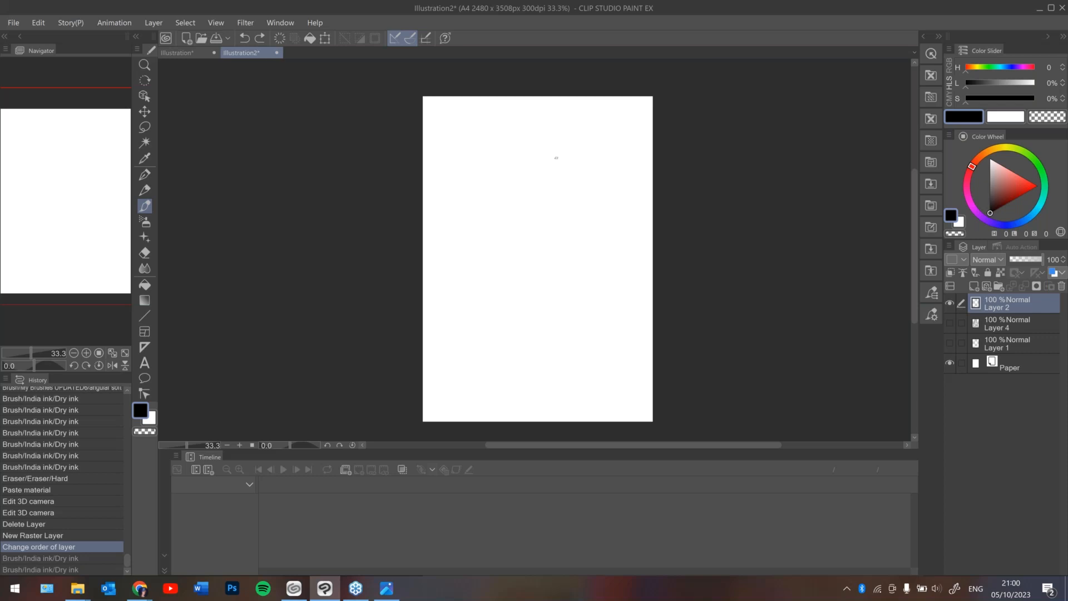
Show Layer 4 and Layer 1 again, and make Layer 4 the active layer.
left_click(949, 324)
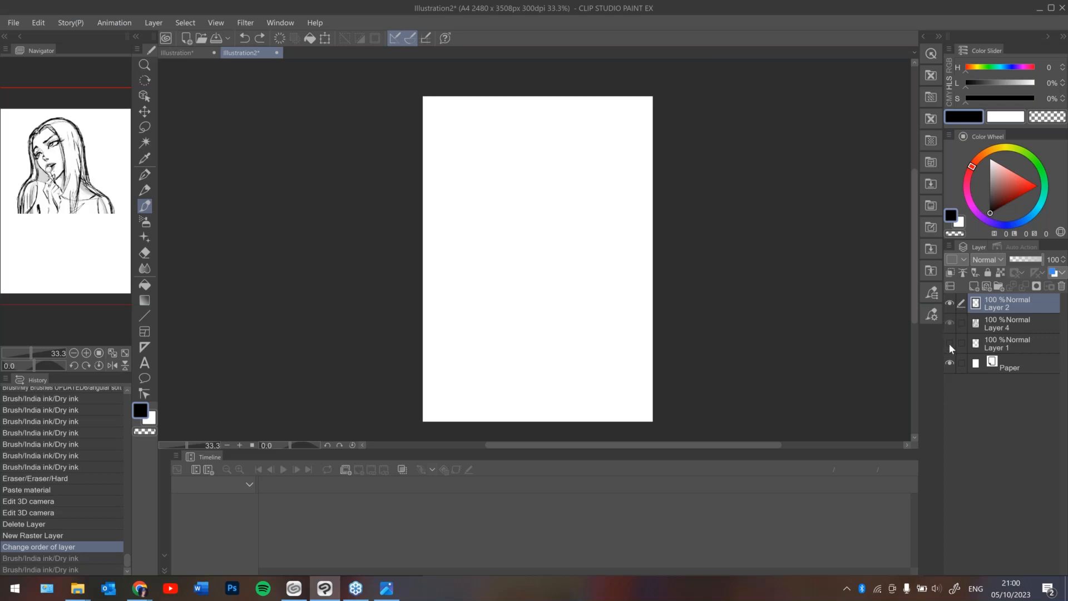
left_click(949, 343)
left_click(1012, 330)
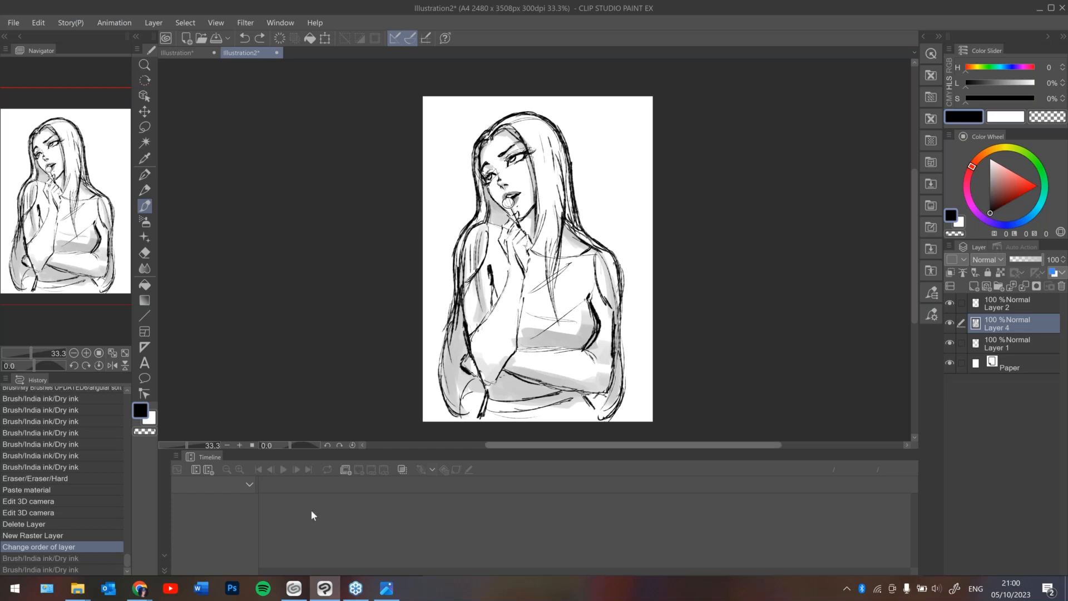
Switch to Pinterest in Chrome, return to the pose reference search results and browse further down.
left_click(143, 589)
left_click(202, 536)
left_click(337, 74)
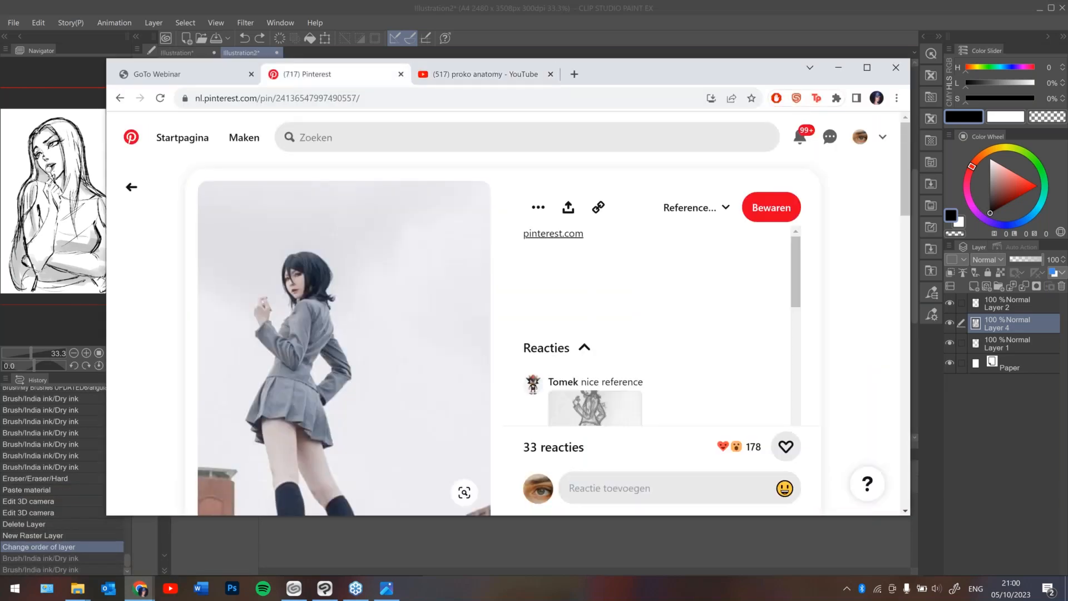
left_click(131, 186)
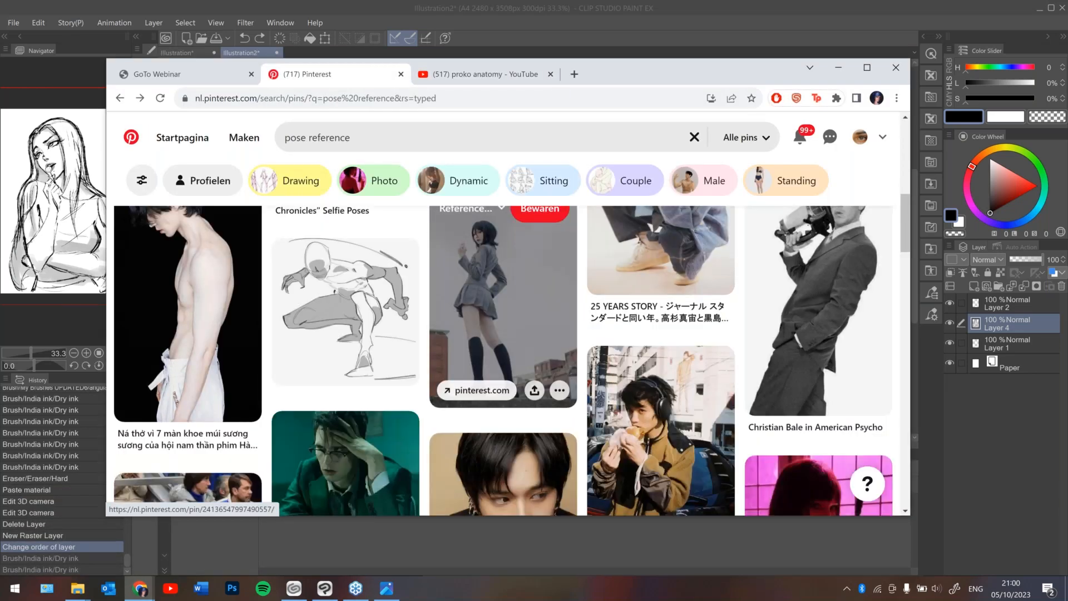
scroll(567, 375, "down", 1)
scroll(568, 374, "down", 2)
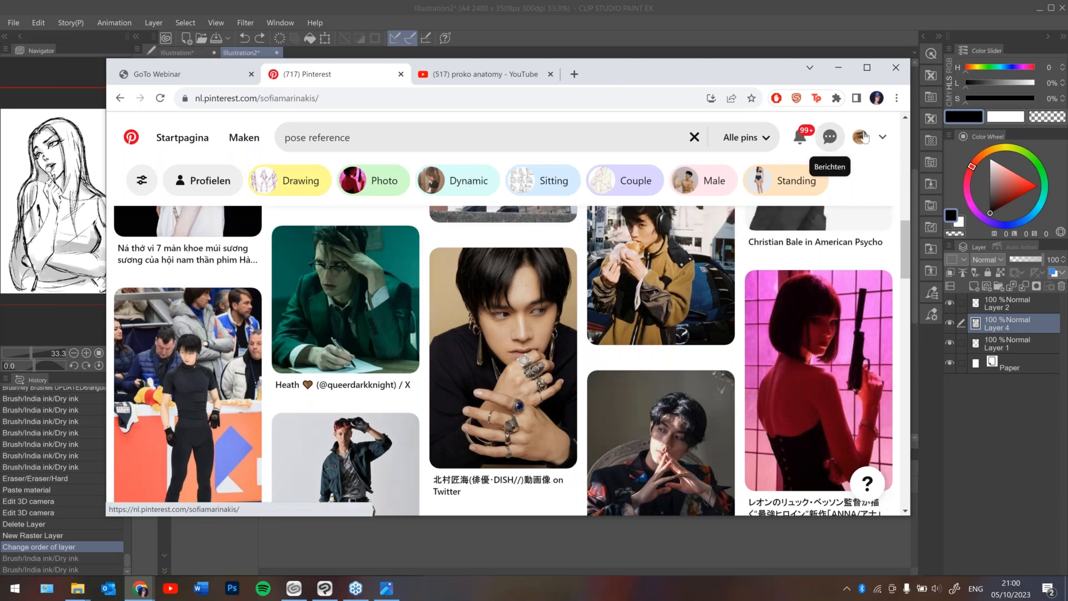
Open the Drawing Tips board from the Pinterest profile and look through its expression, clothing and anatomy references.
left_click(860, 137)
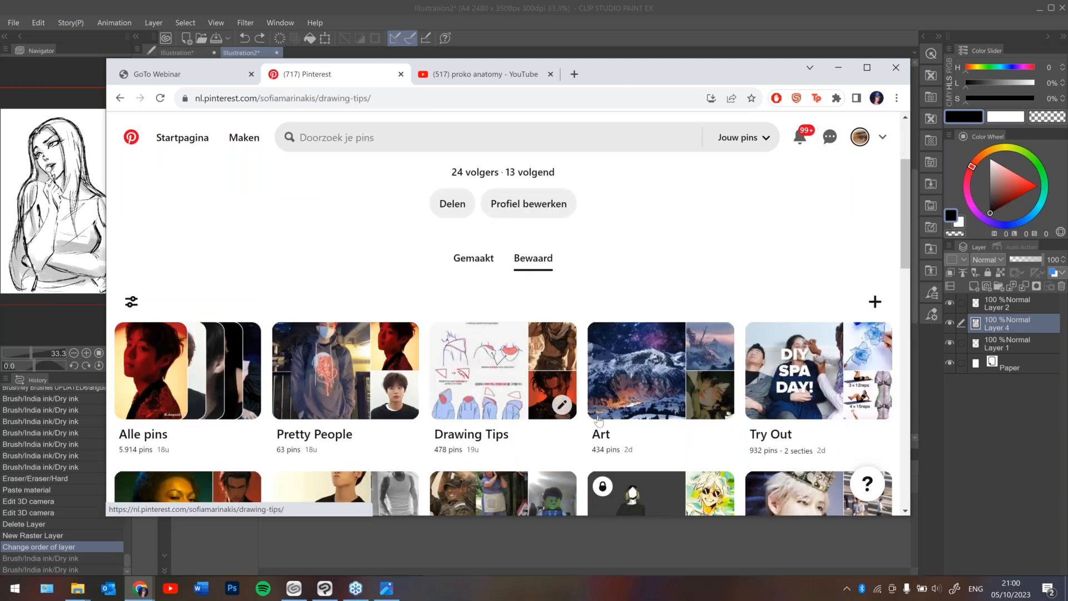
left_click(556, 414)
scroll(508, 333, "down", 6)
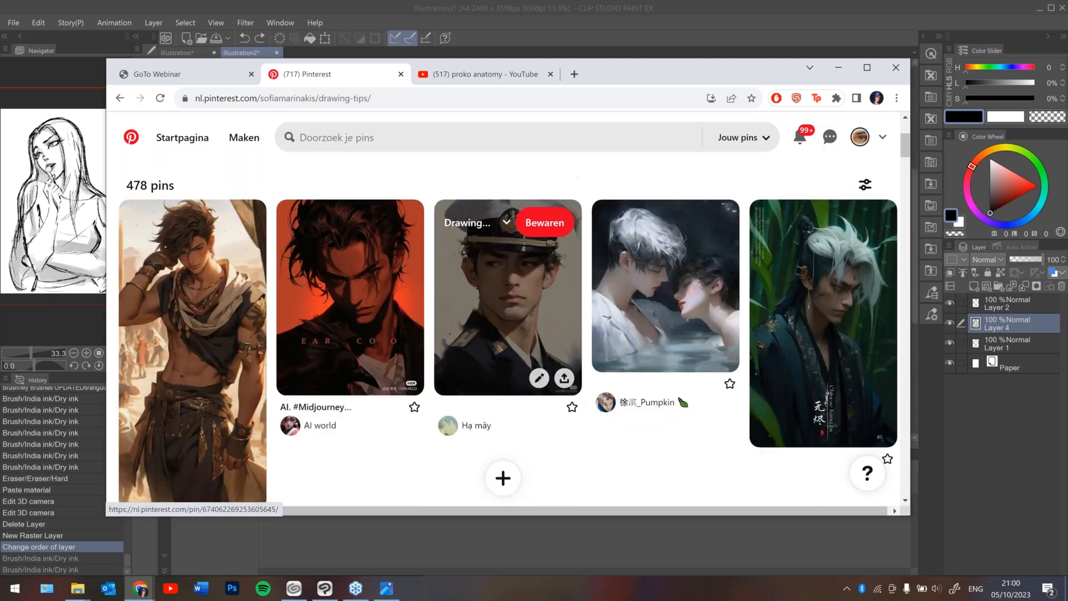
scroll(508, 334, "down", 10)
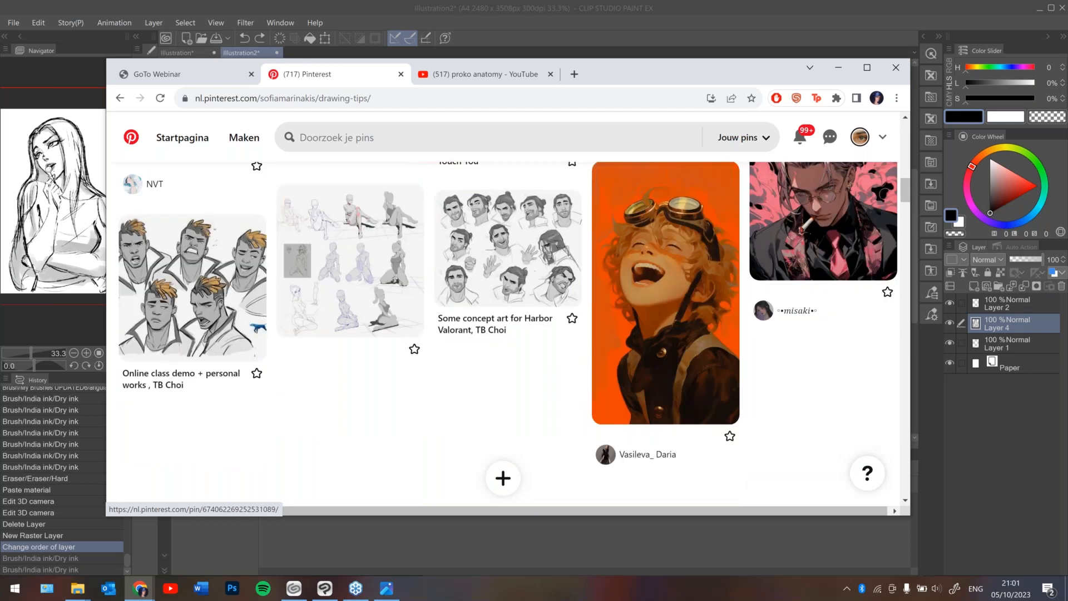
scroll(508, 334, "down", 1)
scroll(508, 334, "up", 2)
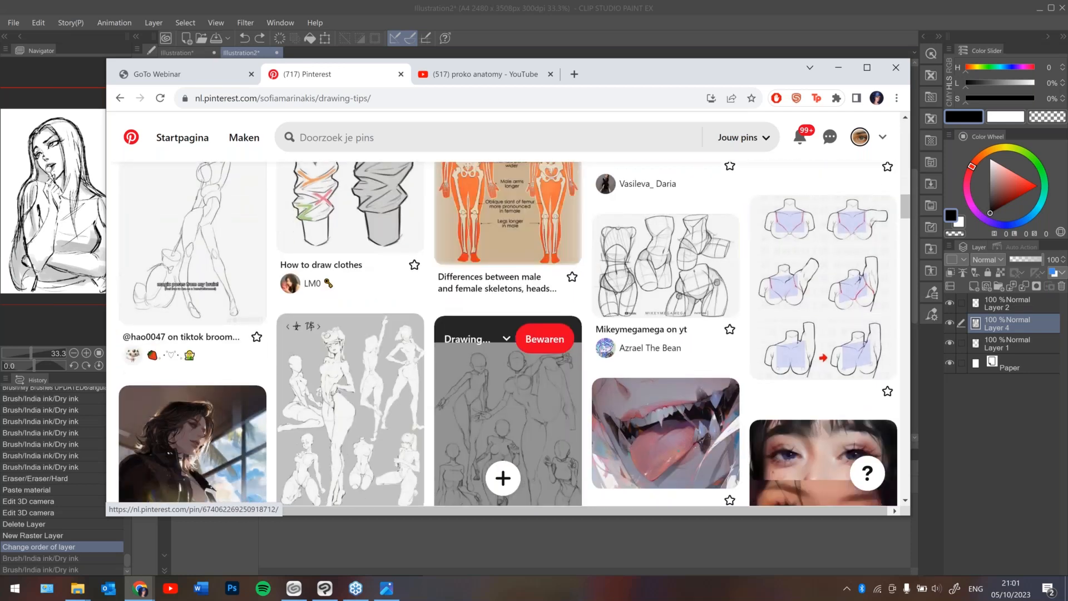
scroll(508, 333, "up", 1)
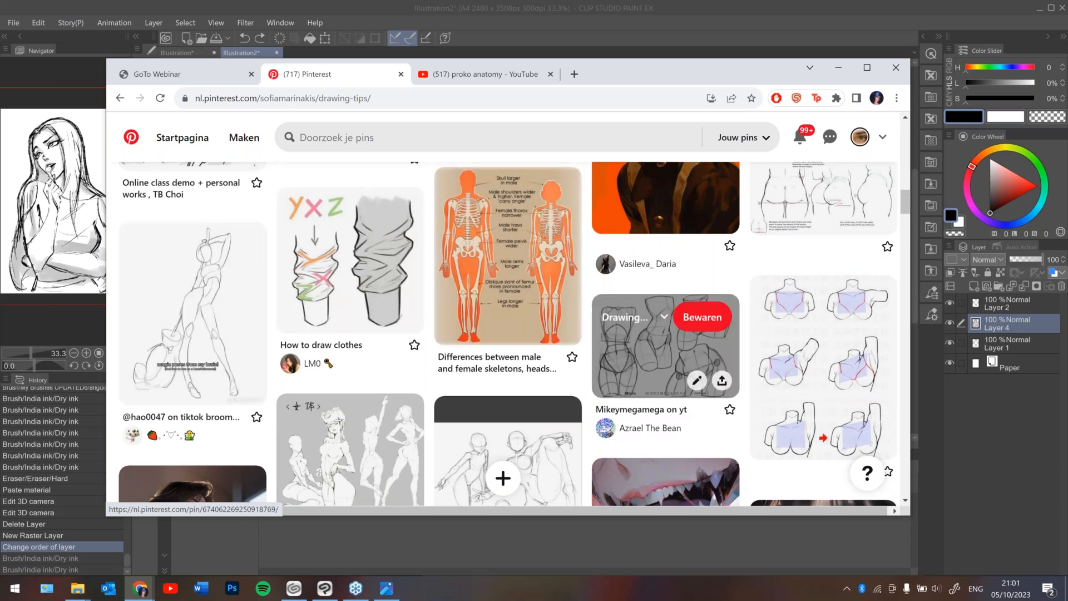
Examine the eye, hand, lighting and muscle references further down the board, and return to the drawing.
scroll(665, 312, "down", 3)
scroll(665, 279, "down", 10)
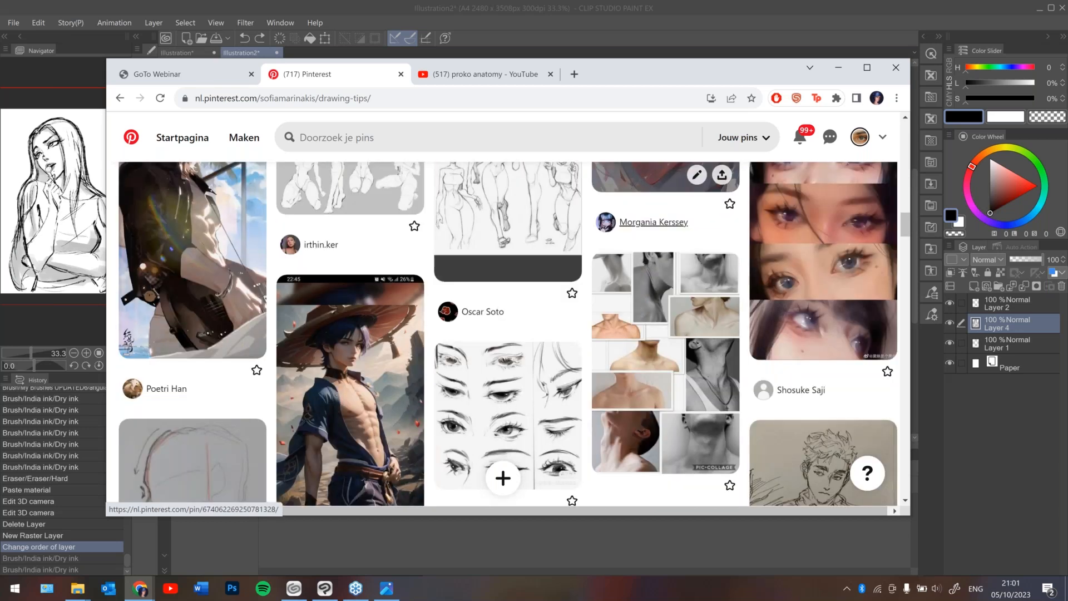
scroll(664, 278, "down", 10)
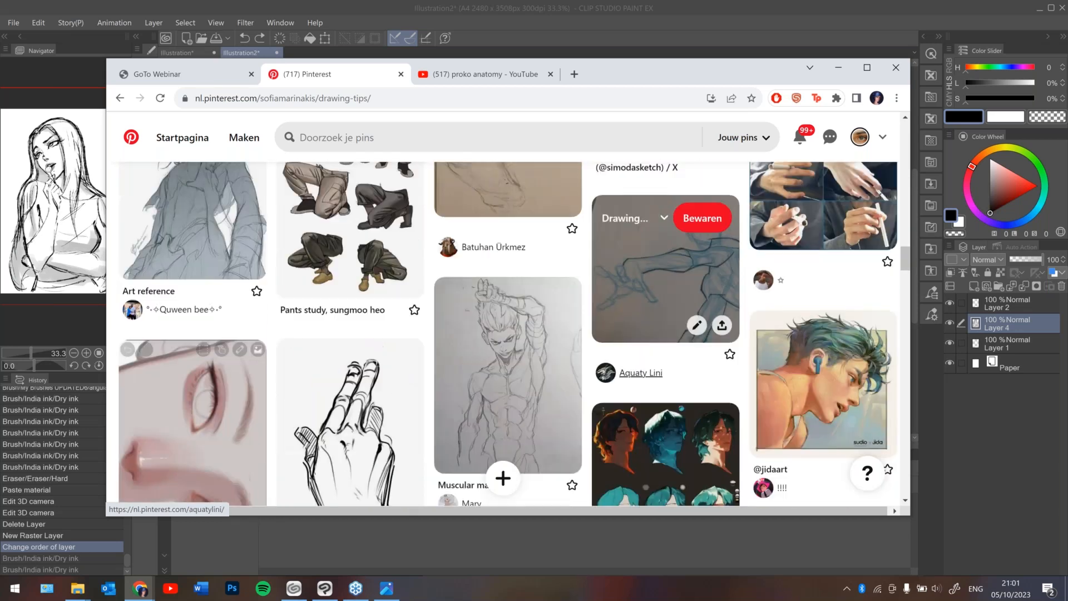
scroll(665, 389, "up", 2)
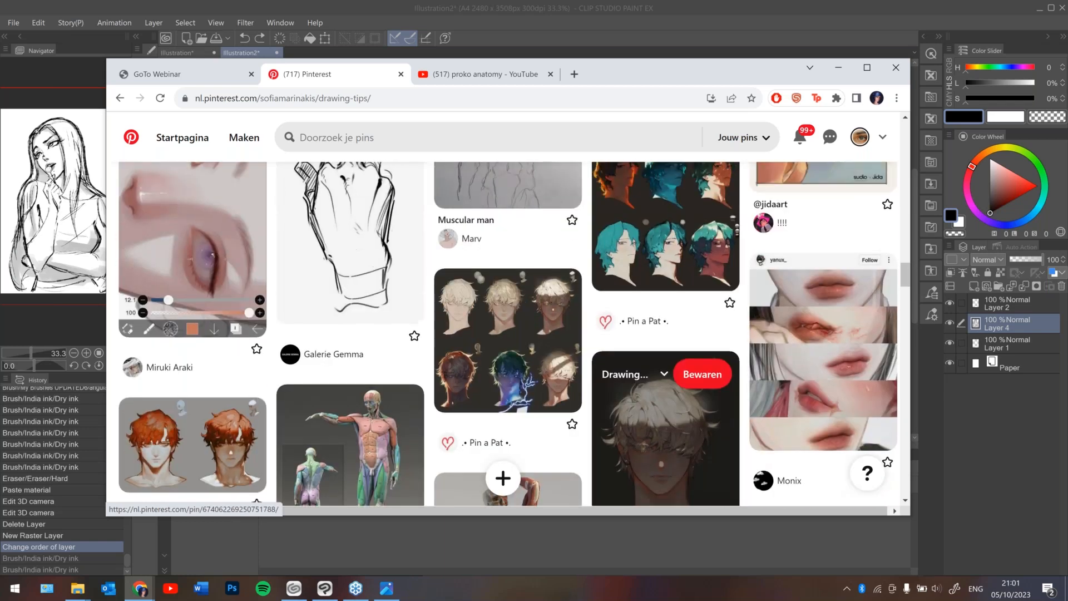
scroll(664, 390, "down", 5)
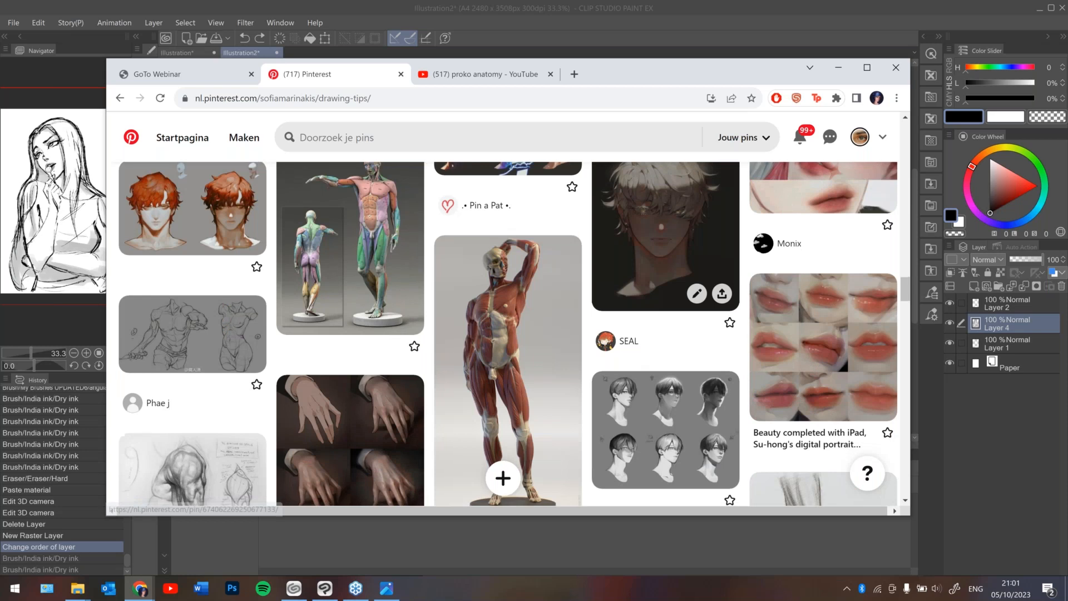
scroll(665, 389, "down", 1)
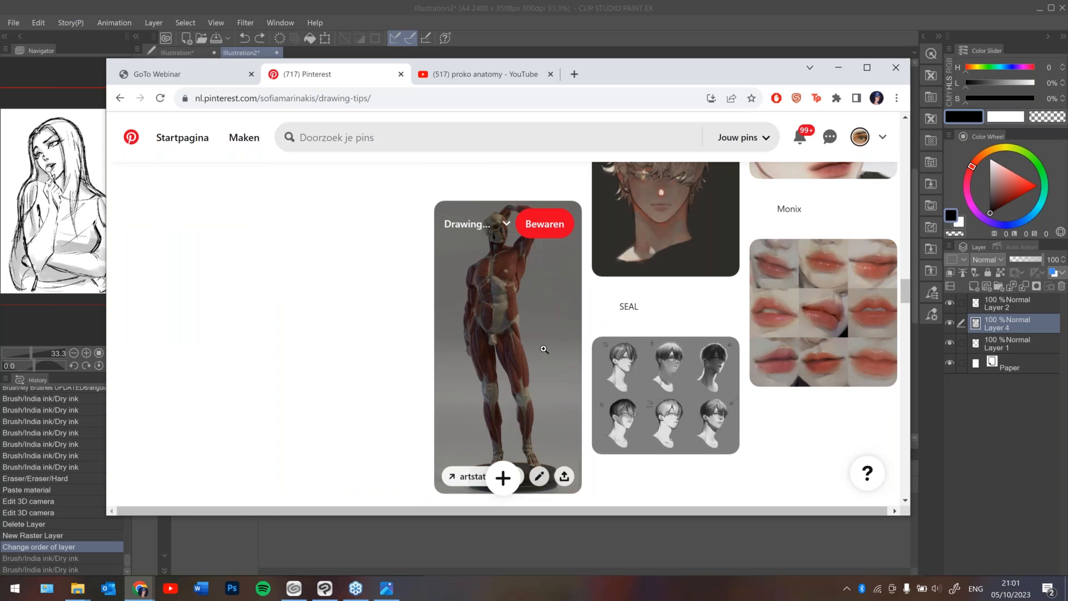
left_click(839, 68)
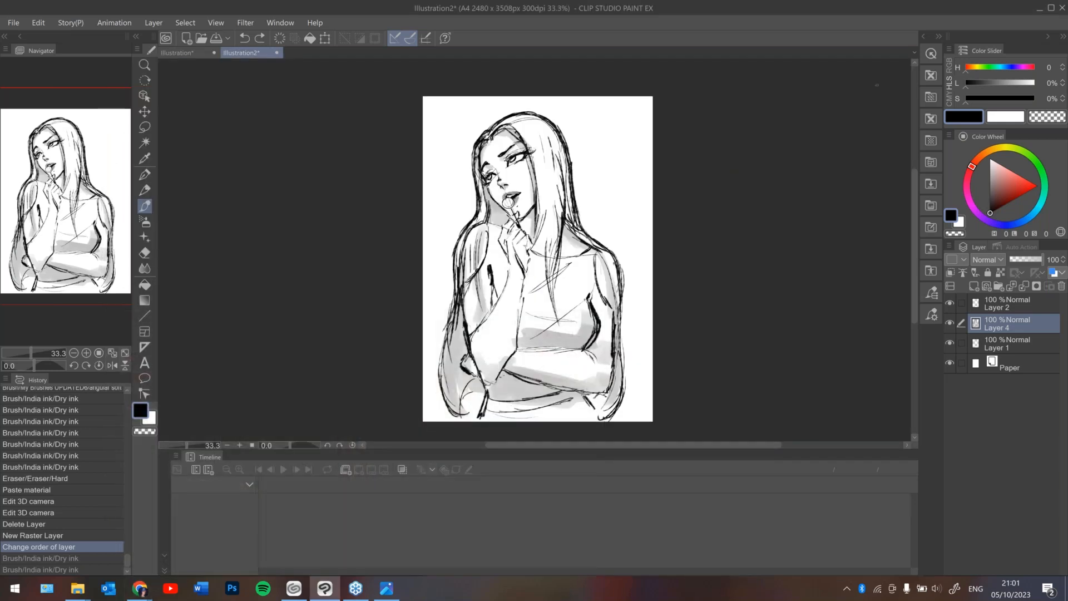